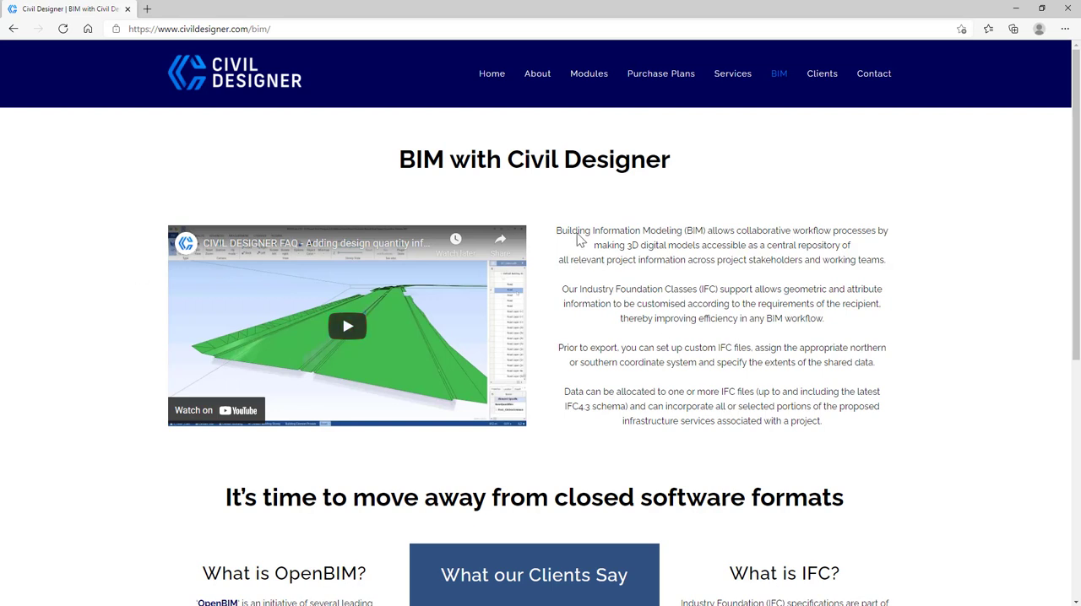
pyautogui.scroll(-3, 656, 292)
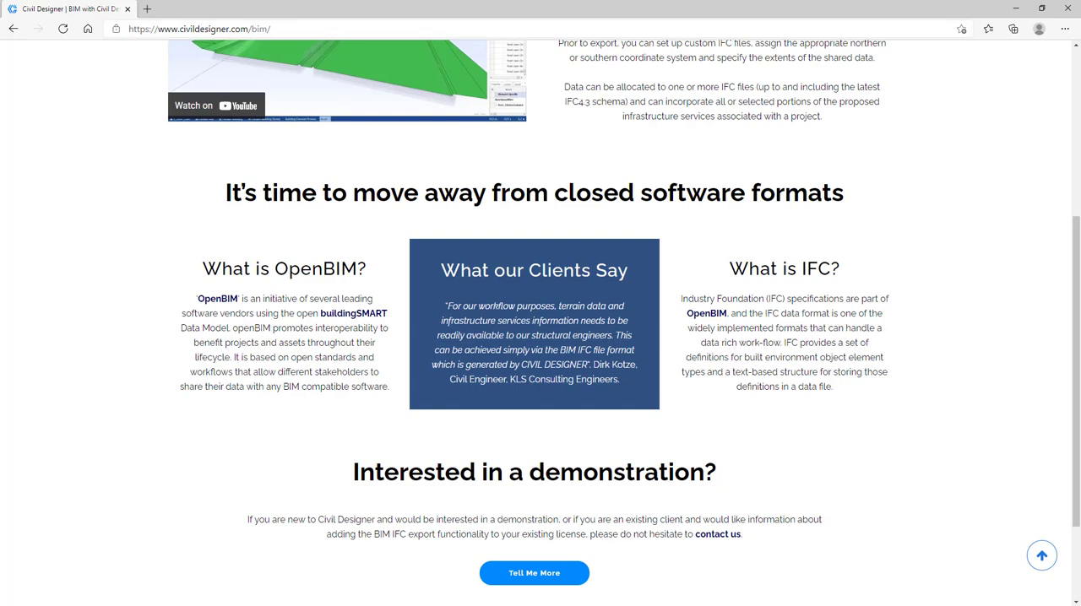
pyautogui.scroll(3, 381, 388)
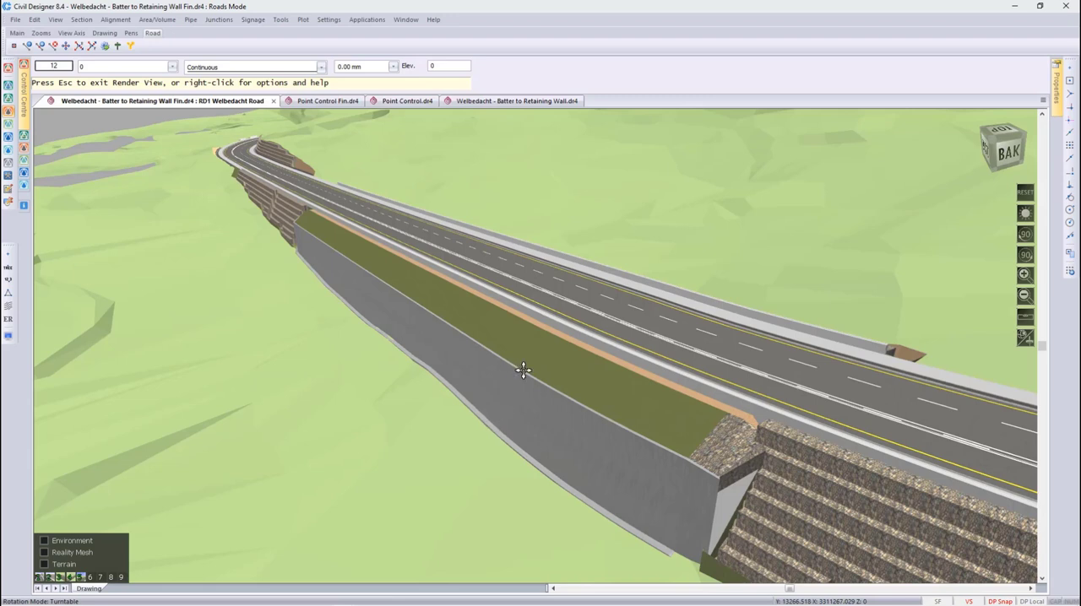
# - Quit the current render view and display the Point Control Fin.dr4 road in Render View
pyautogui.press('Escape')
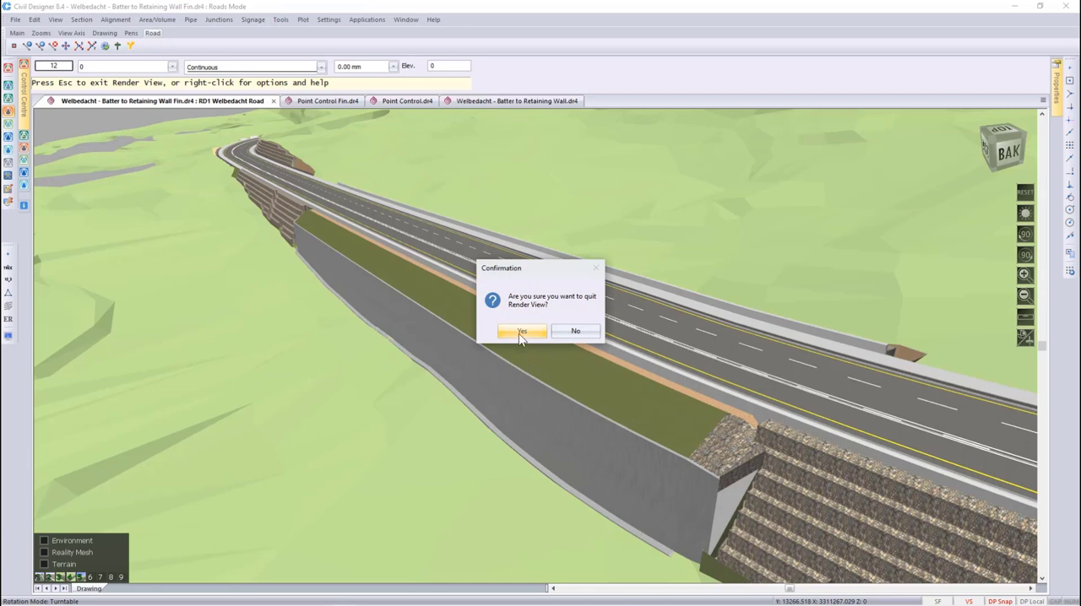
pyautogui.click(520, 332)
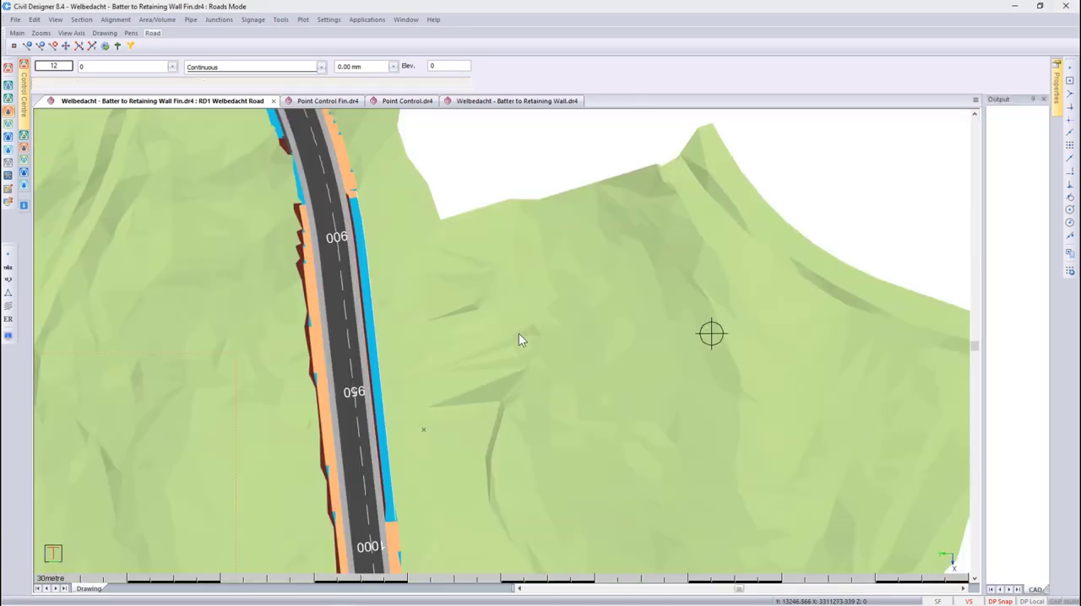
pyautogui.click(328, 101)
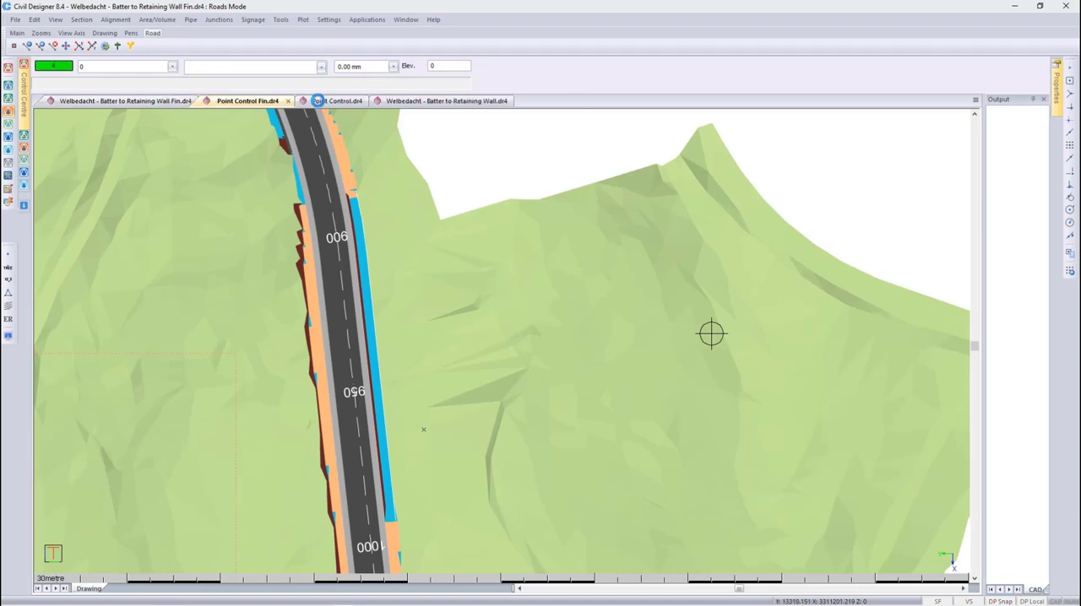
pyautogui.rightClick(473, 269)
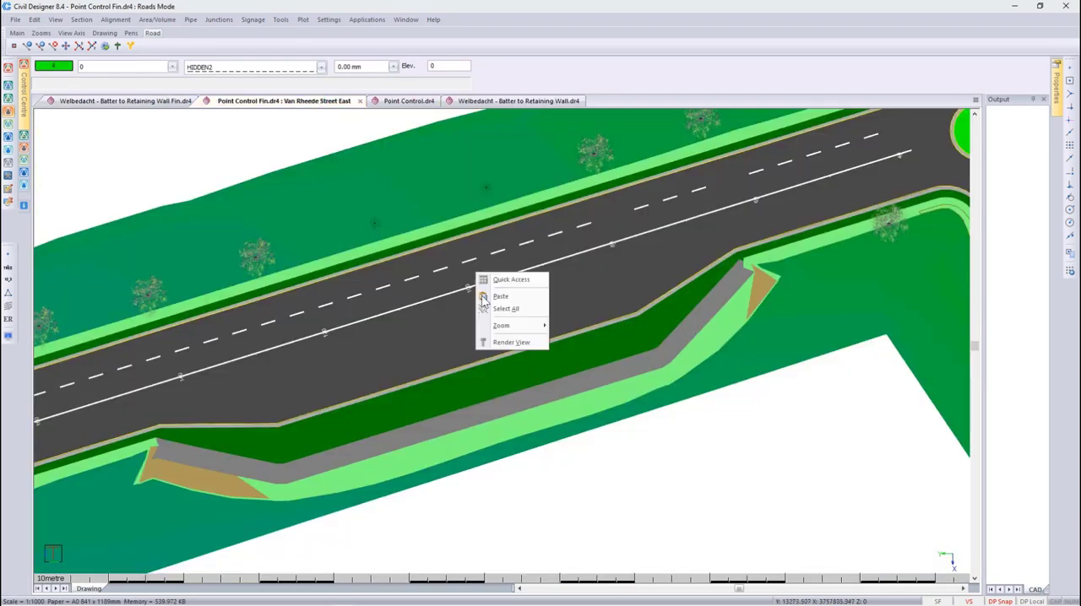
pyautogui.click(501, 343)
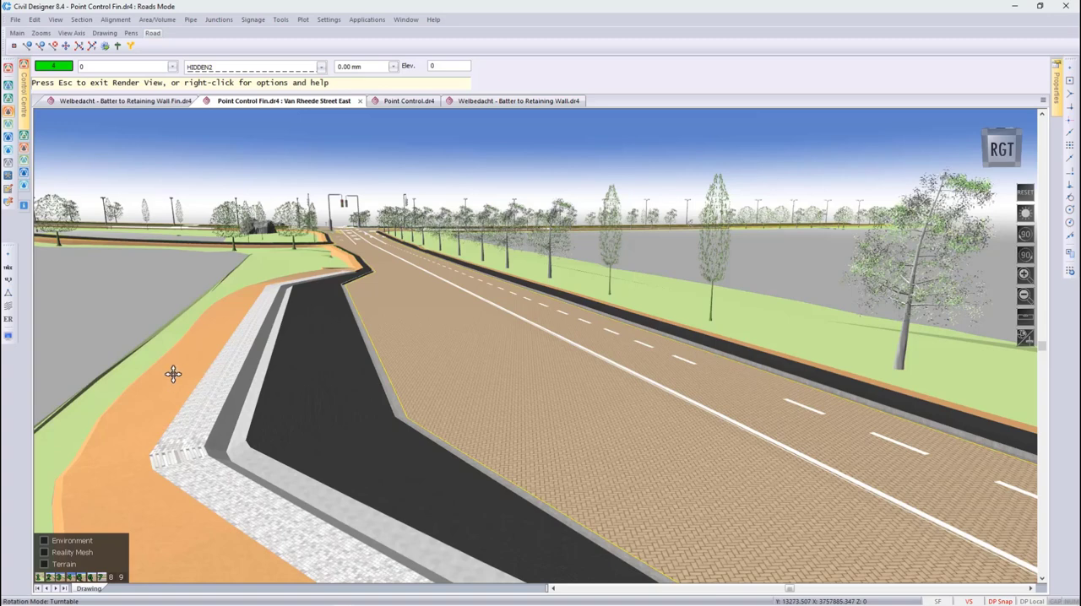
# - Quit the render view and switch to the Point Control.dr4 drawing
pyautogui.press('Escape')
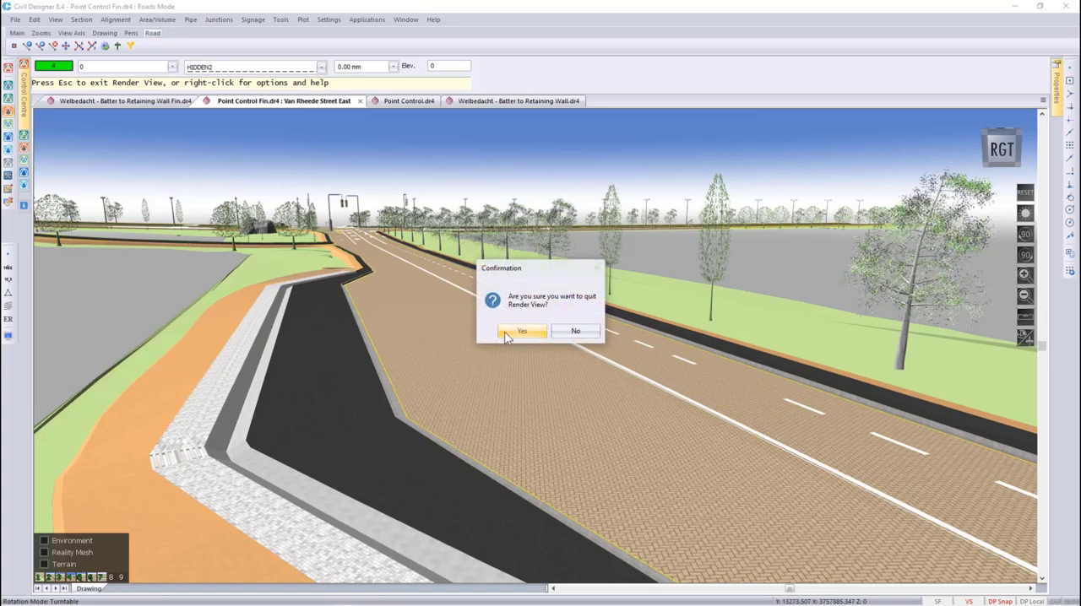
pyautogui.click(510, 331)
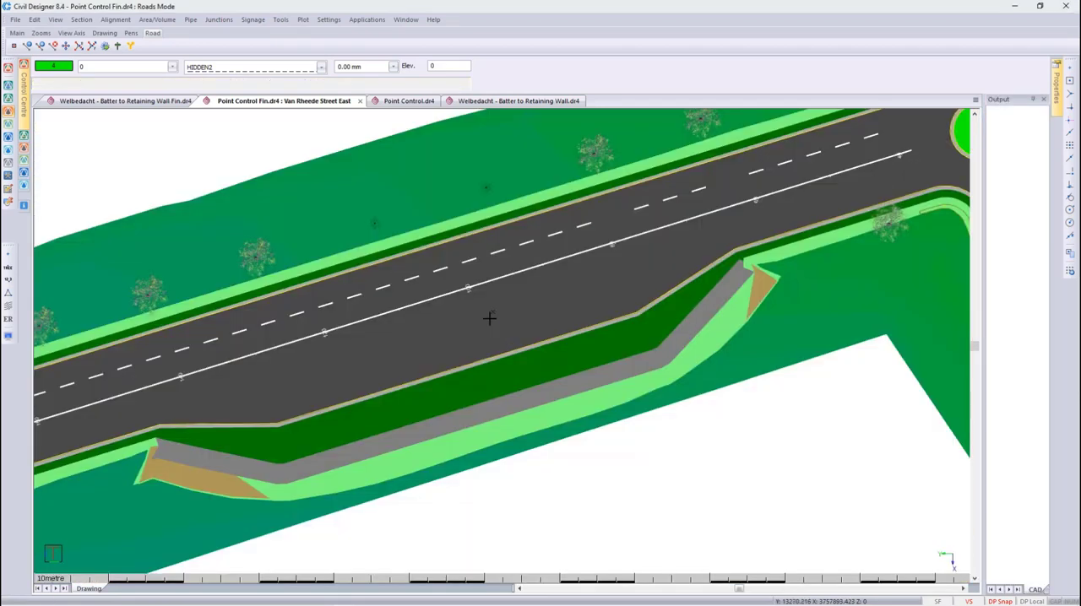
pyautogui.click(405, 101)
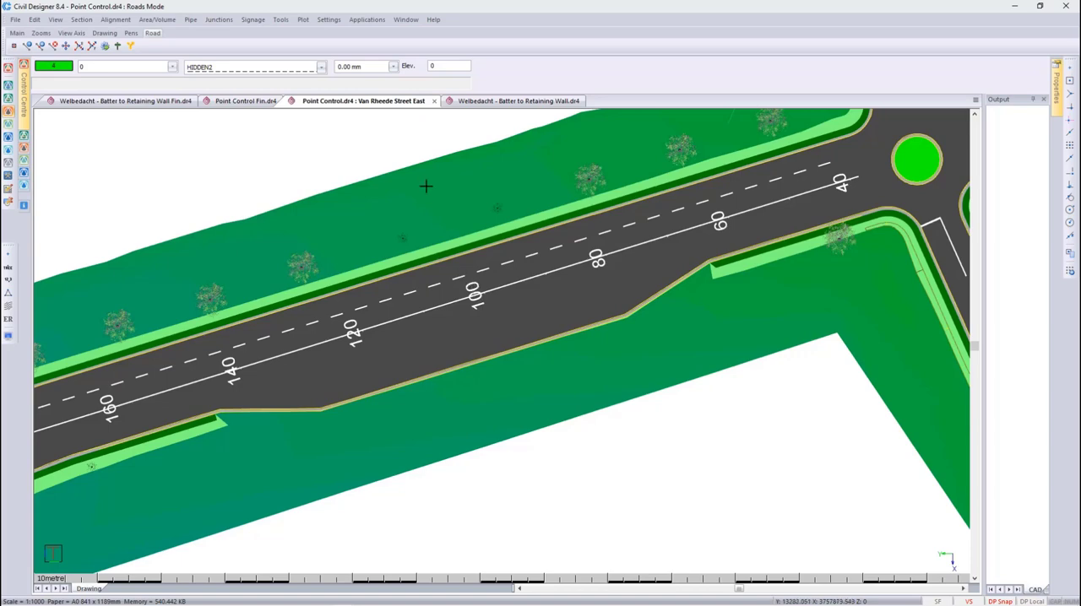
# - Open the Bus Bay template busbayPC.tem from the road template paths in the Template Editor
pyautogui.click(280, 19)
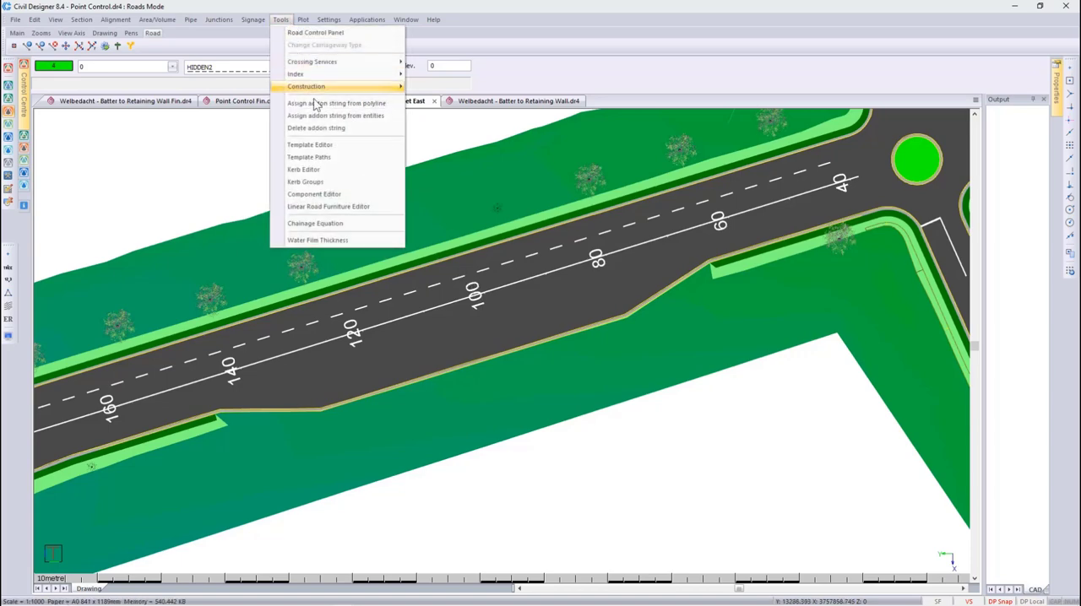
pyautogui.click(344, 166)
pyautogui.click(541, 327)
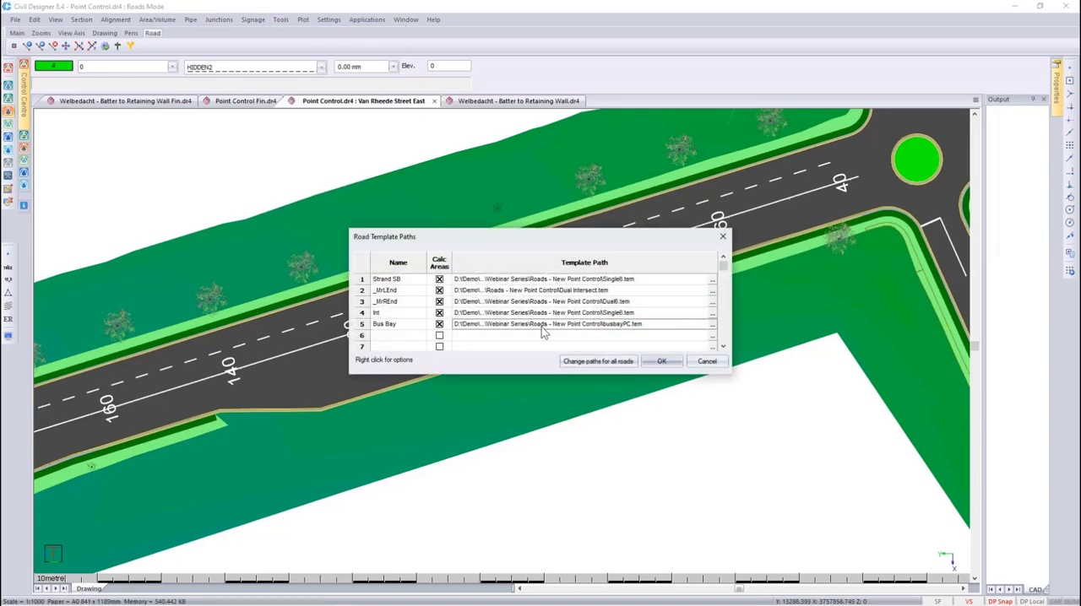
pyautogui.rightClick(541, 327)
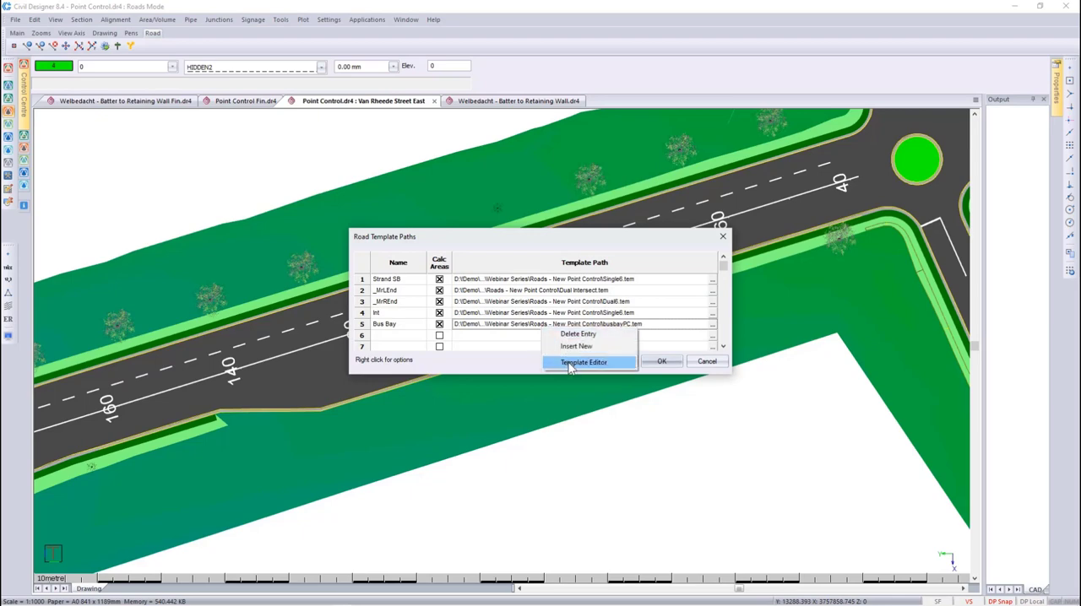
pyautogui.click(571, 366)
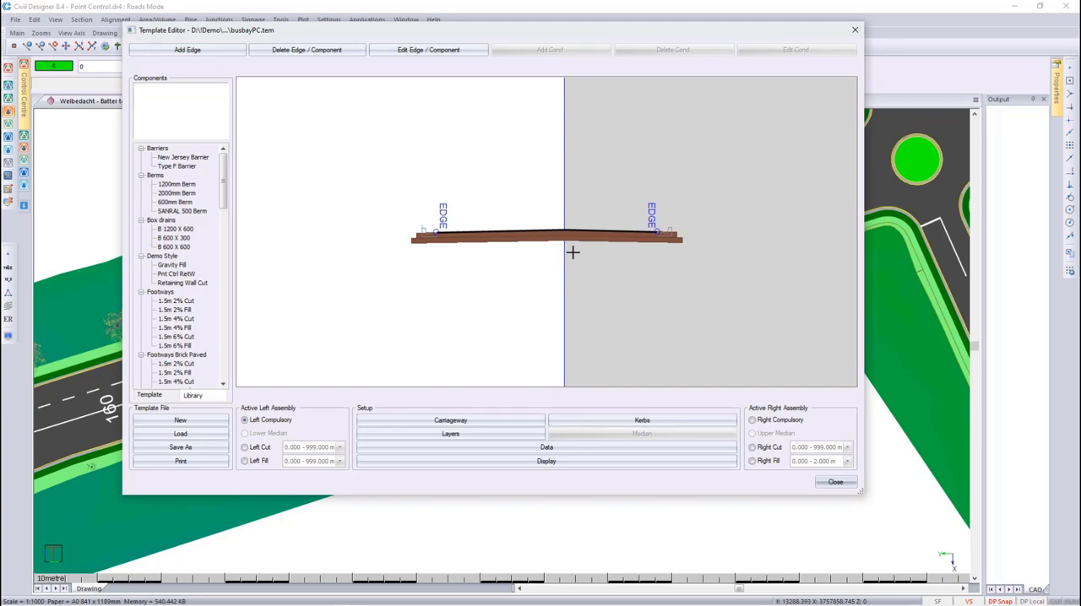
# - Assign the point control name RCP1 to the outer right compulsory edge and review it in the template data
pyautogui.click(768, 422)
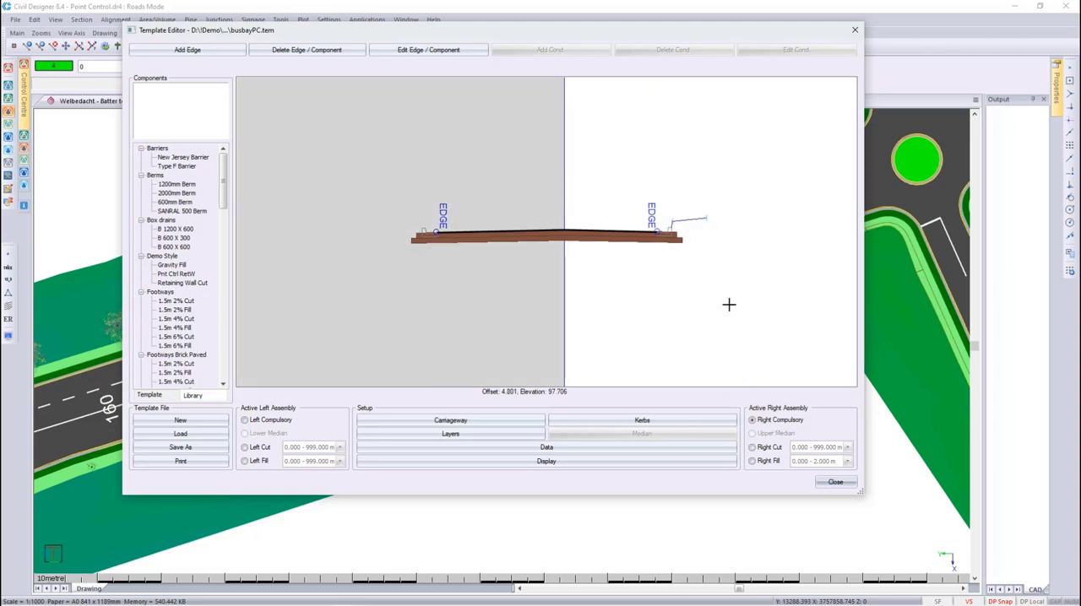
pyautogui.click(435, 49)
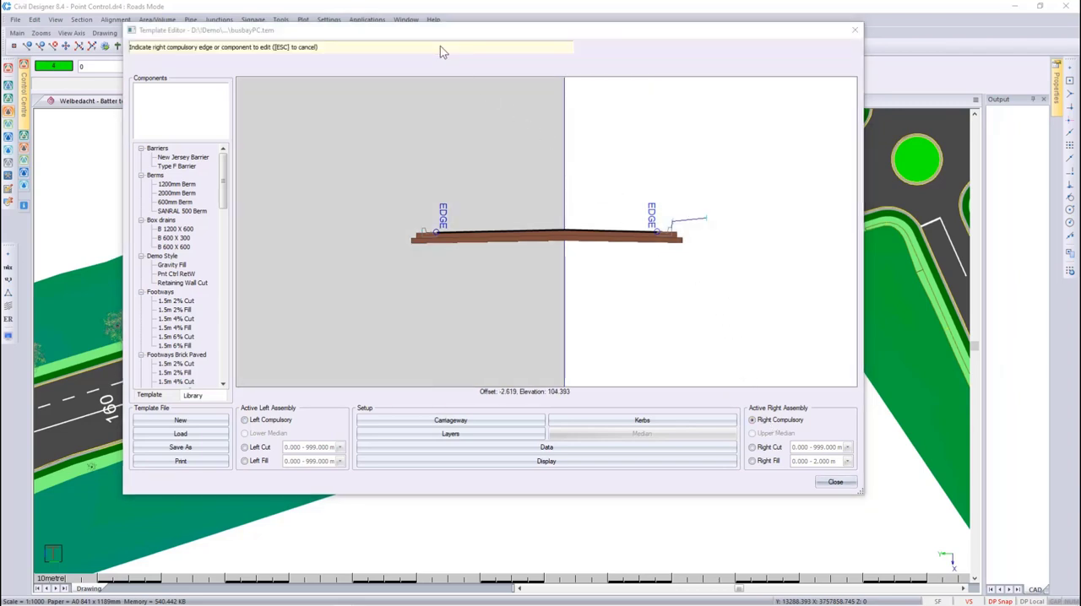
pyautogui.click(679, 211)
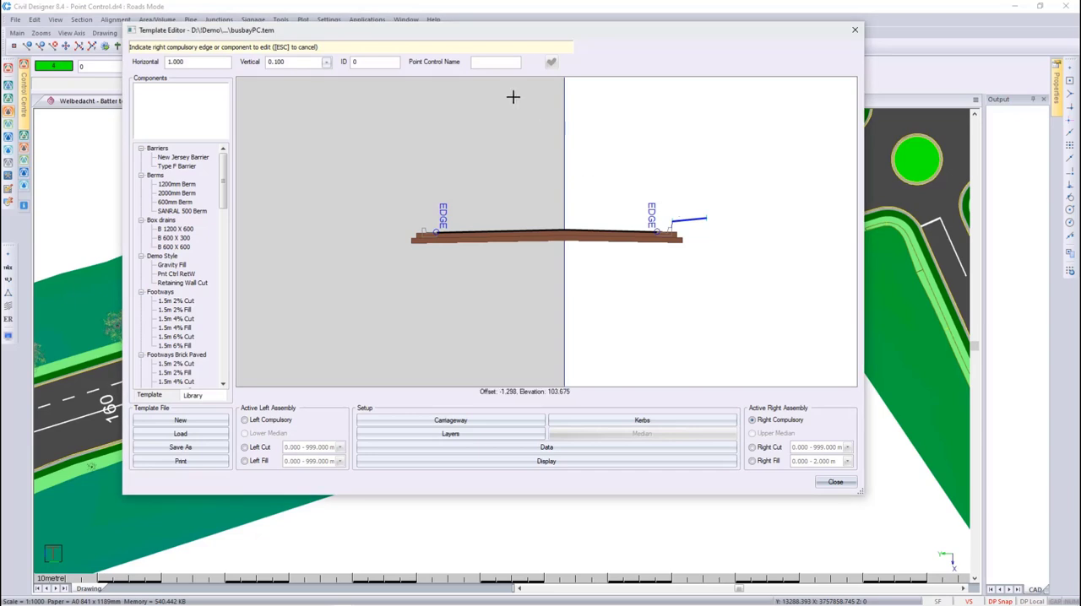
pyautogui.click(491, 63)
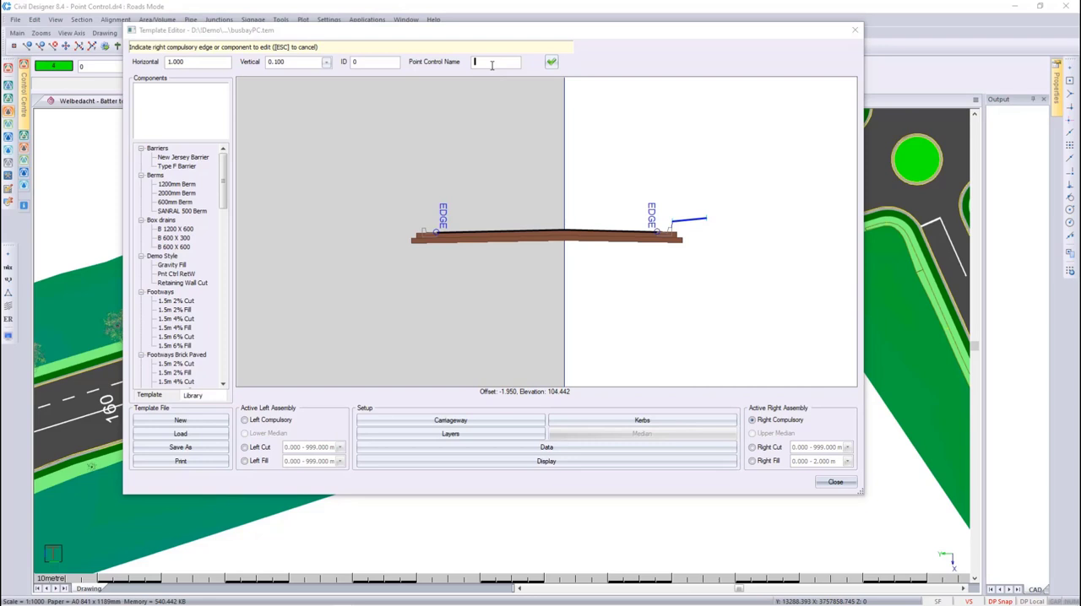
pyautogui.write('RCP1')
pyautogui.click(551, 61)
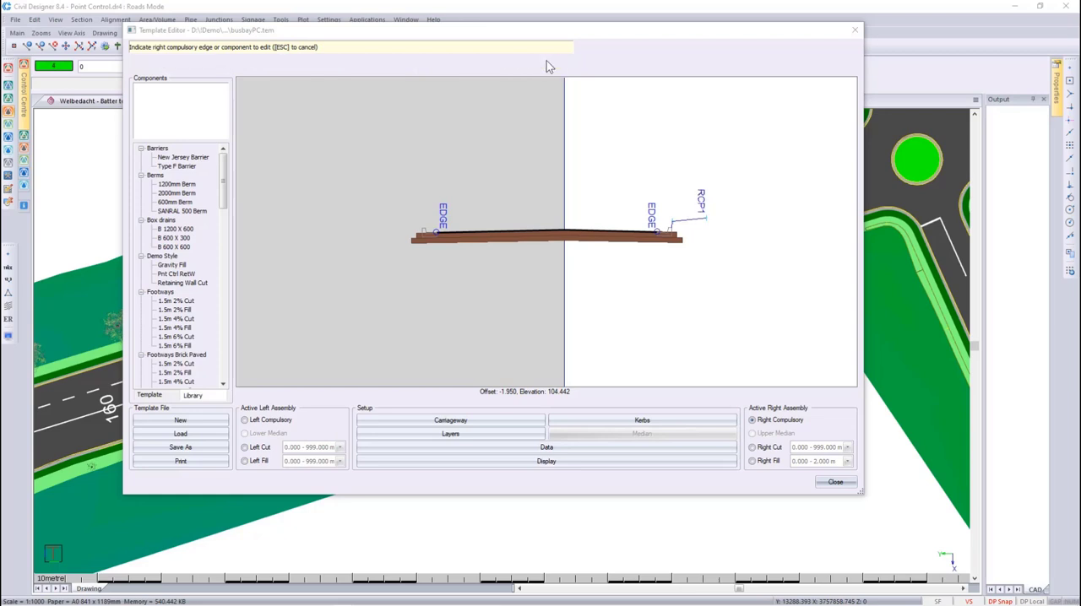
pyautogui.click(617, 449)
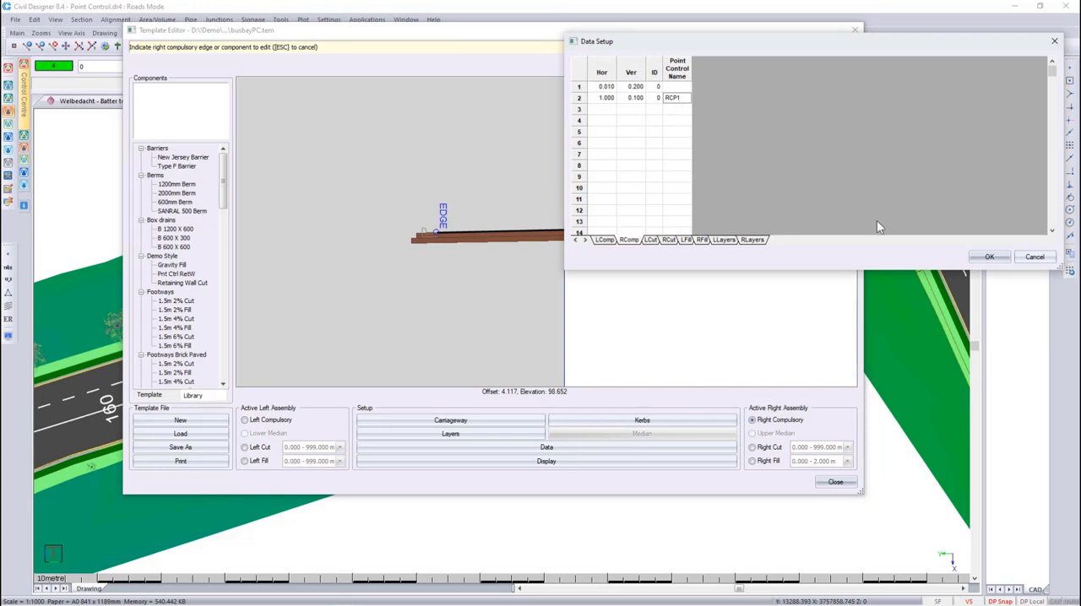
pyautogui.click(984, 257)
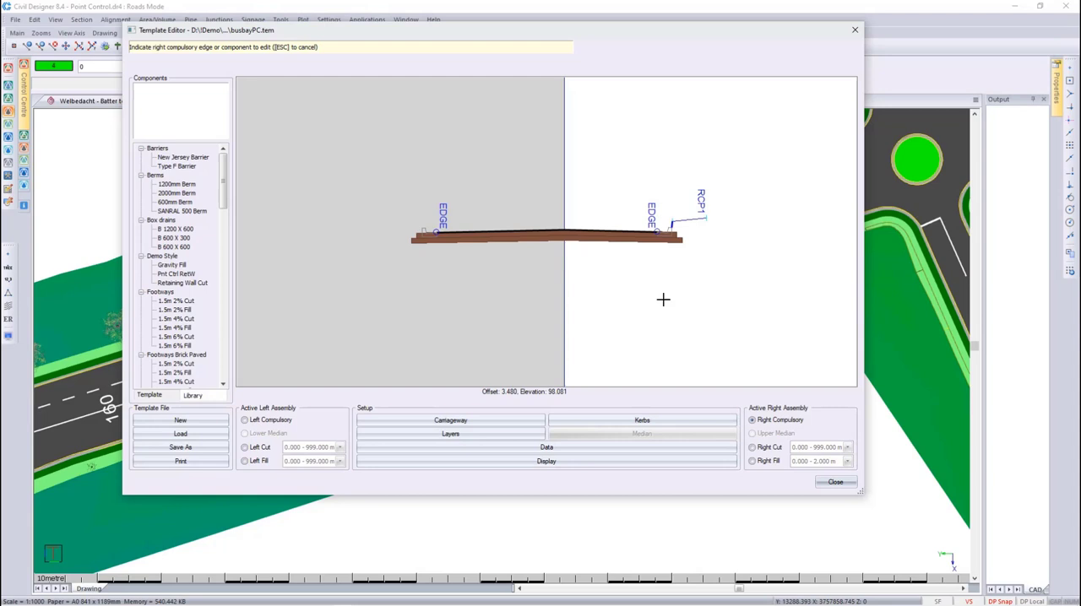
# - Add a left compulsory edge with horizontal 1.000, vertical -0.005 and point control name LCP
pyautogui.click(252, 421)
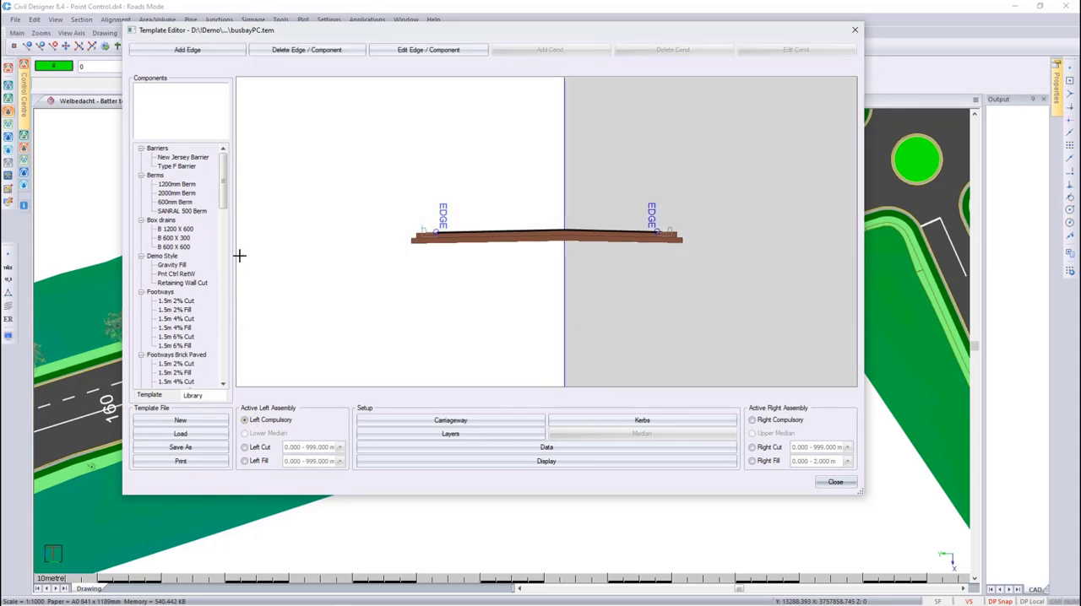
pyautogui.click(186, 50)
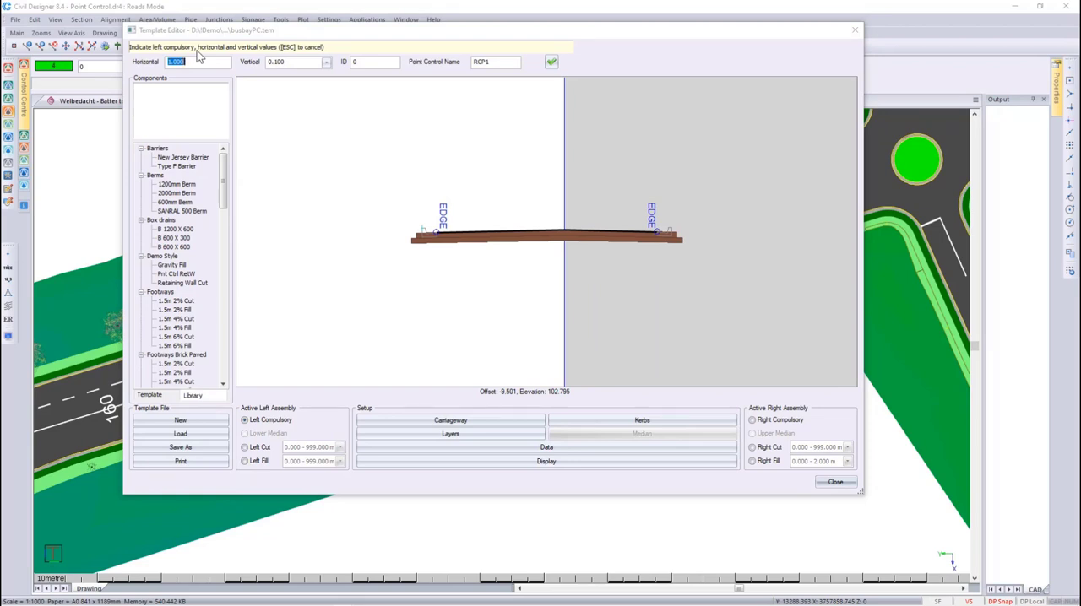
pyautogui.click(285, 65)
pyautogui.write('-0.005')
pyautogui.doubleClick(475, 61)
pyautogui.press('BackSpace')
pyautogui.write('LCP')
pyautogui.click(550, 64)
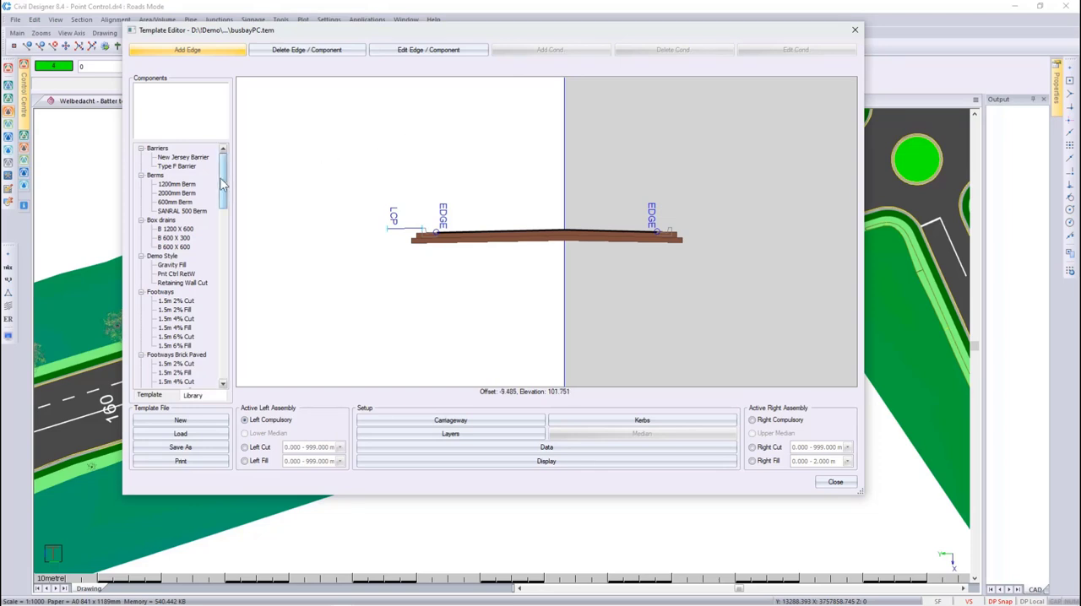
# - Add the template's SANRAL 300 V drain component to the left compulsory assembly
pyautogui.moveTo(221, 185); pyautogui.dragTo(235, 373)
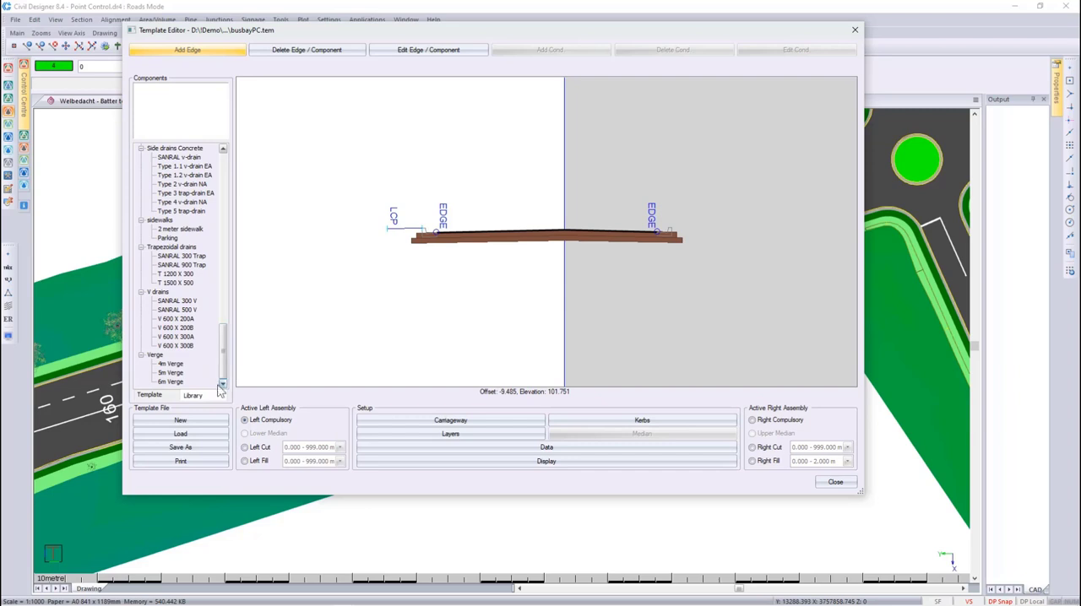
pyautogui.click(160, 396)
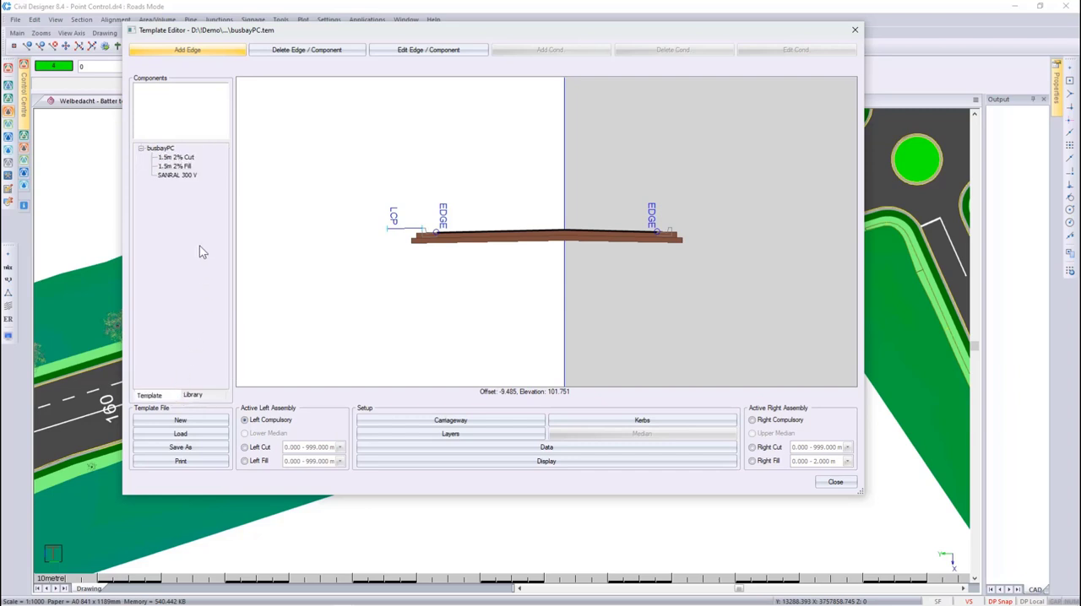
pyautogui.click(179, 176)
pyautogui.rightClick(180, 179)
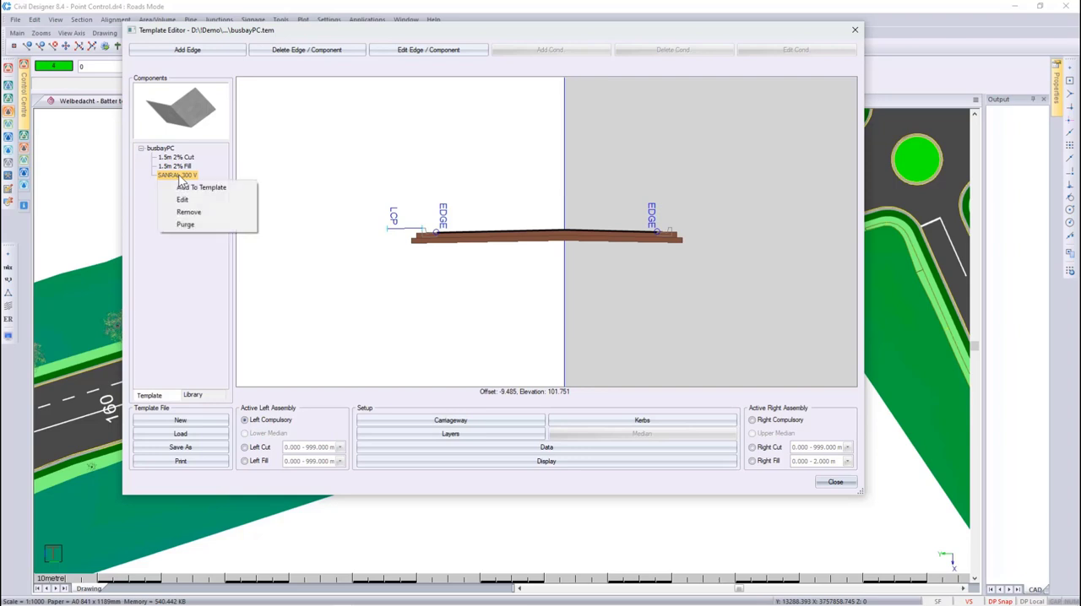
pyautogui.click(184, 188)
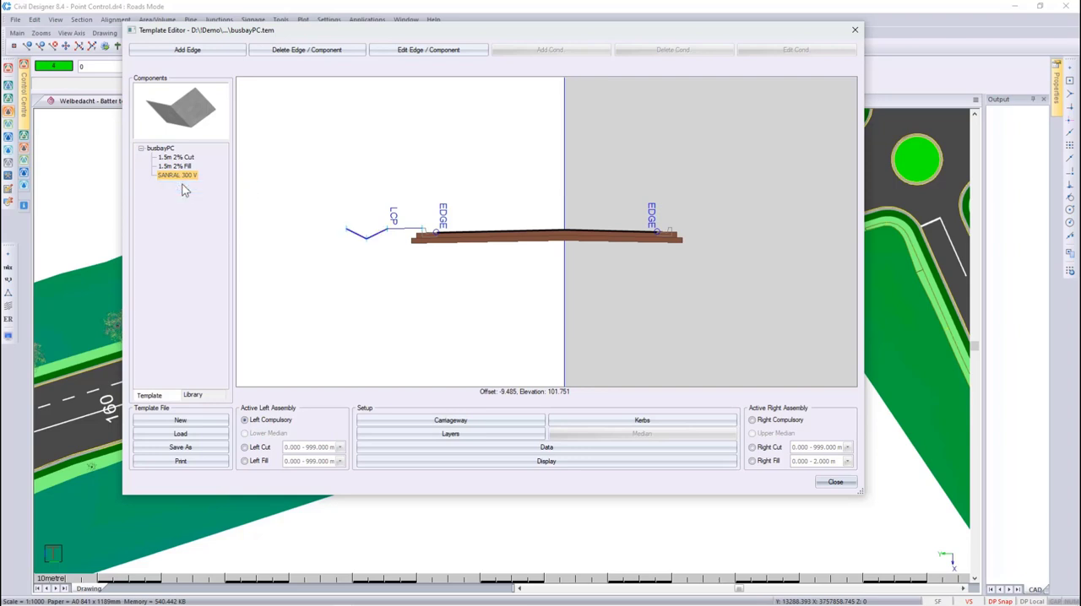
# - Add the 1.5m 2% Cut footway component to the left cut assembly
pyautogui.click(259, 449)
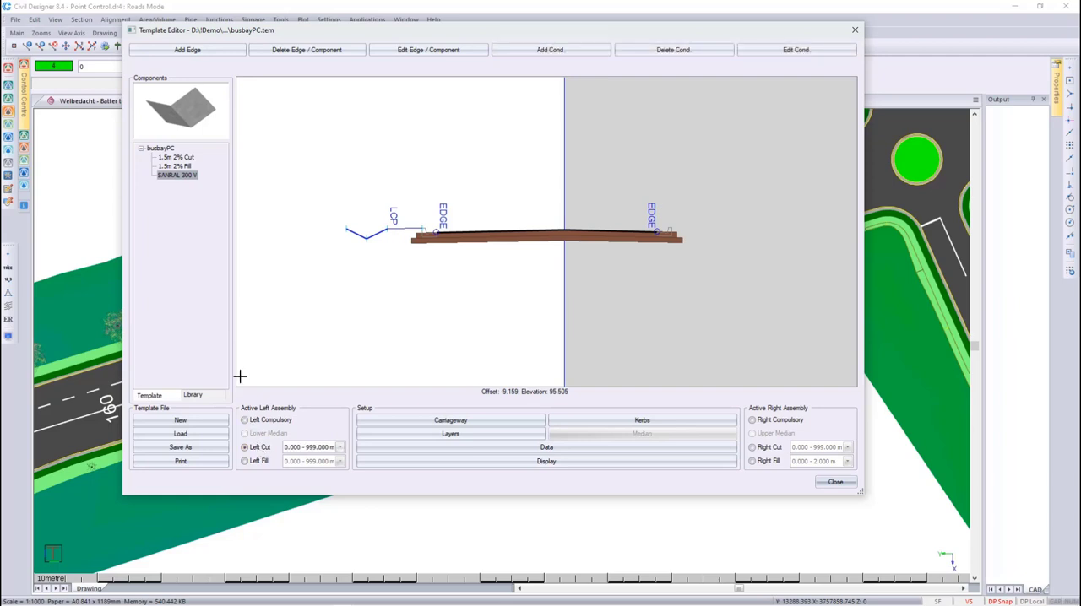
pyautogui.click(181, 157)
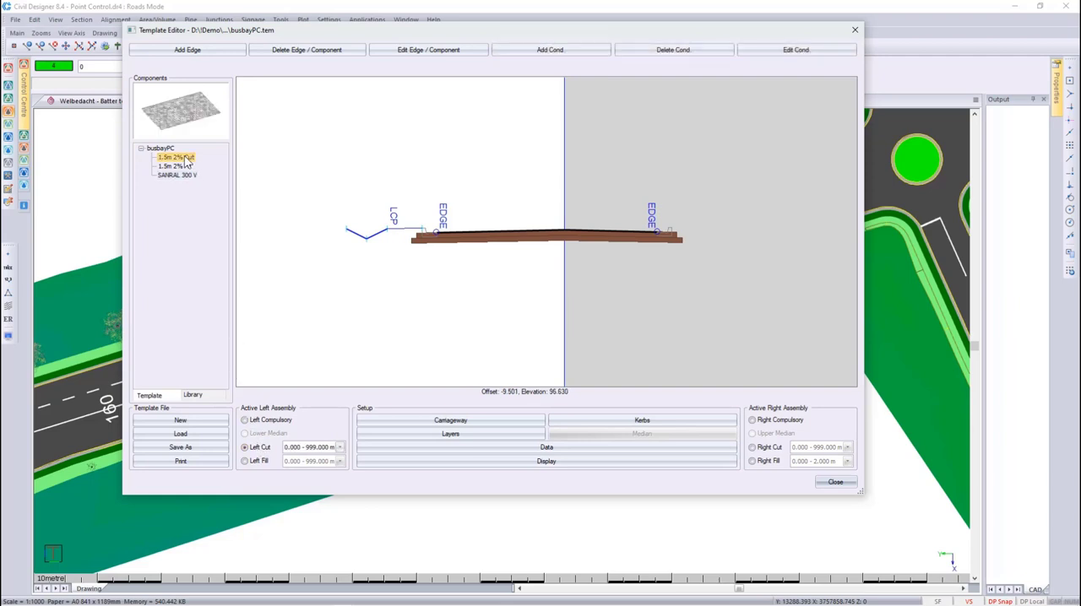
pyautogui.rightClick(186, 158)
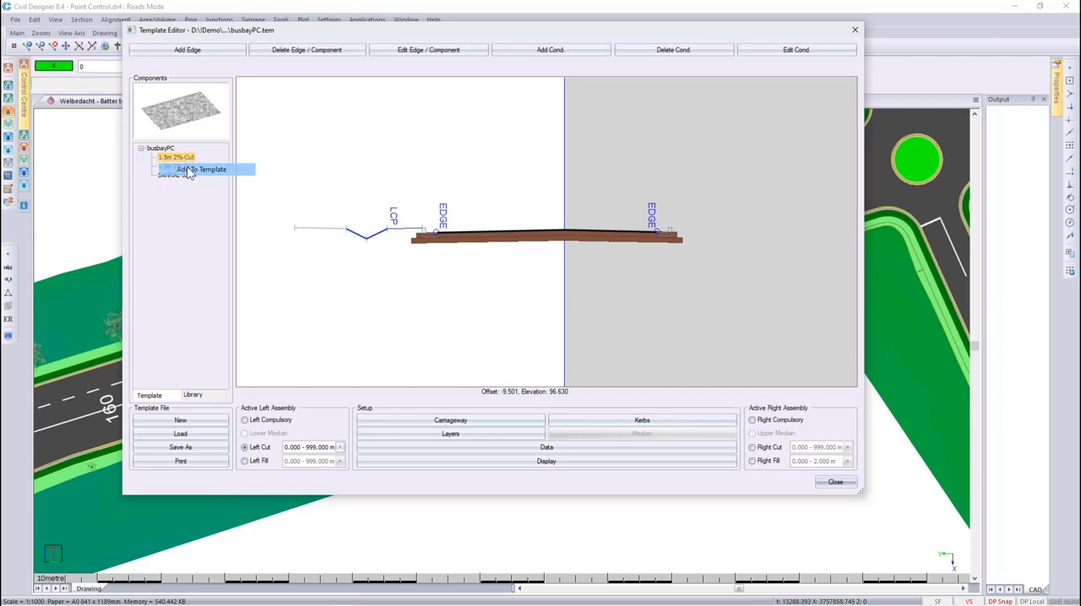
pyautogui.click(189, 172)
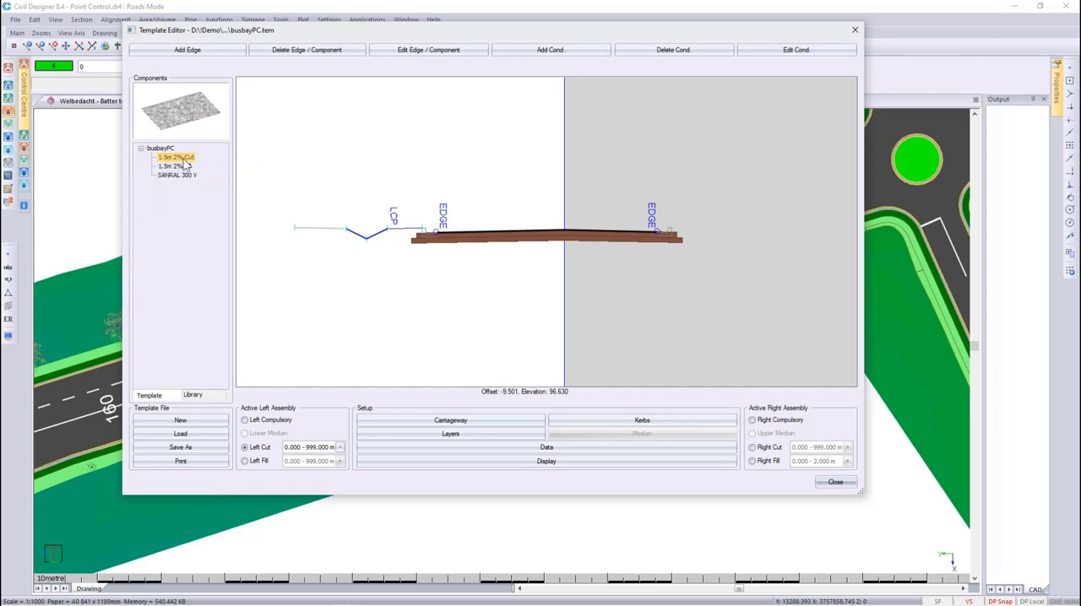
# - Add a left cut edge with horizontal 0.1, vertical 0 and point control name LFP
pyautogui.click(187, 50)
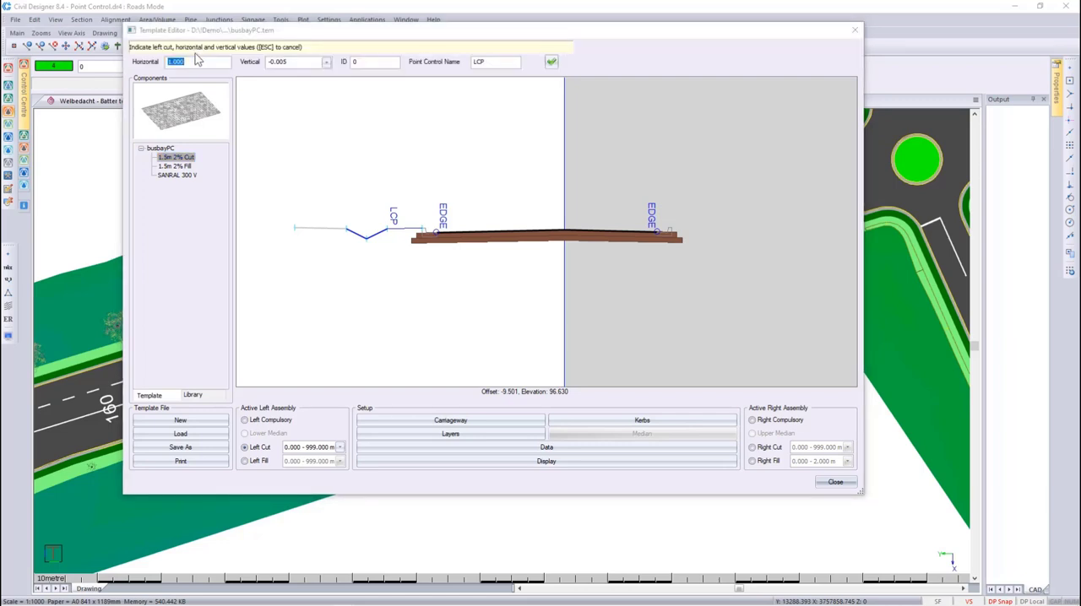
pyautogui.write('0.1')
pyautogui.click(296, 62)
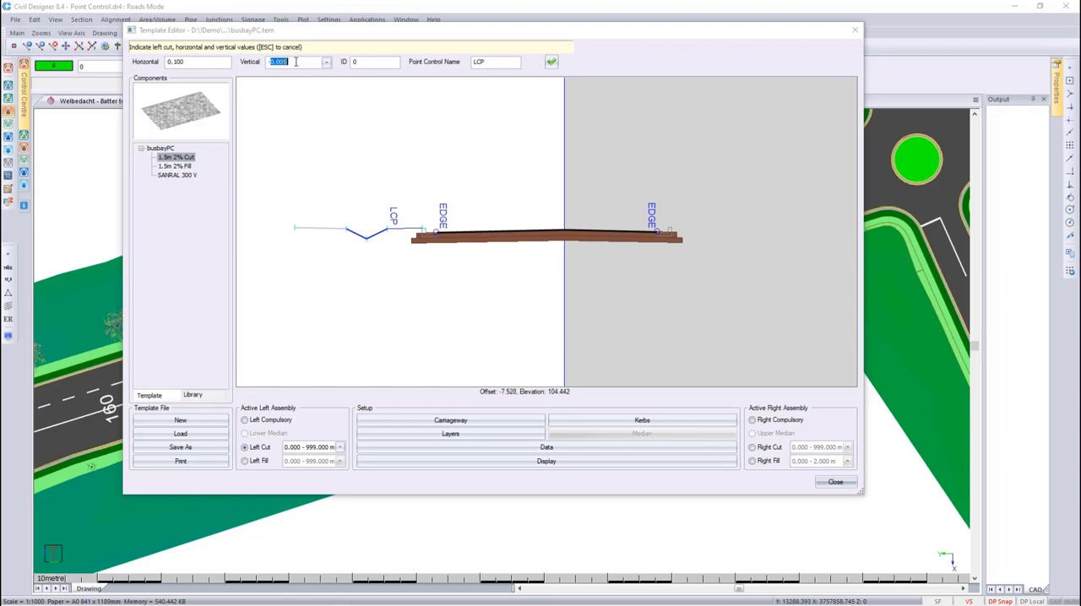
pyautogui.write('0')
pyautogui.click(479, 61)
pyautogui.write('LFP')
pyautogui.click(551, 62)
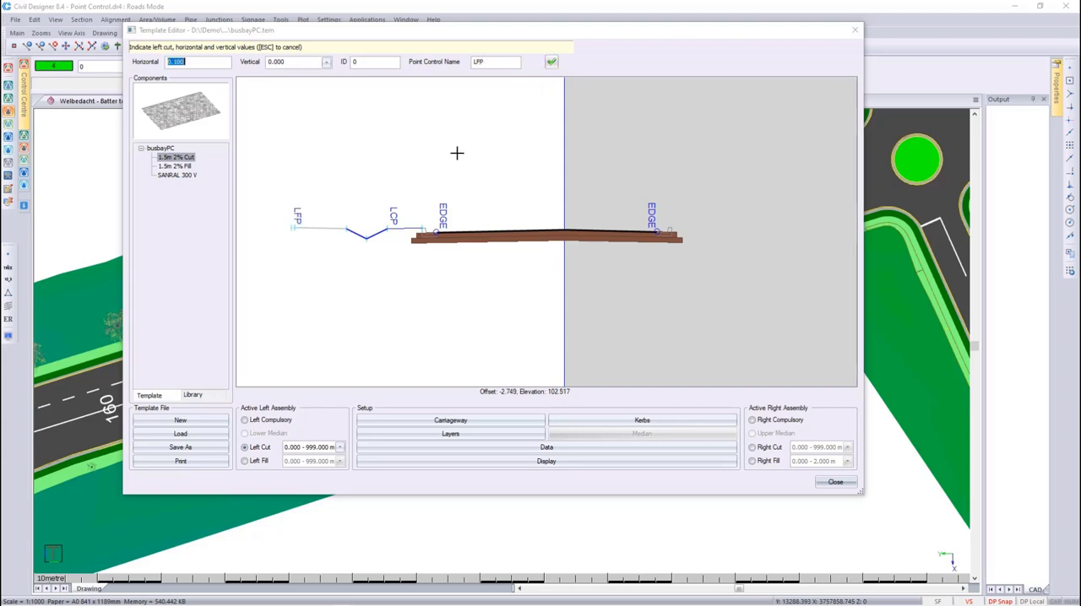
# - Make the left fill assembly active and set the 1.5m 2% Fill component's texture to Cobblestone, declining the file save
pyautogui.click(255, 462)
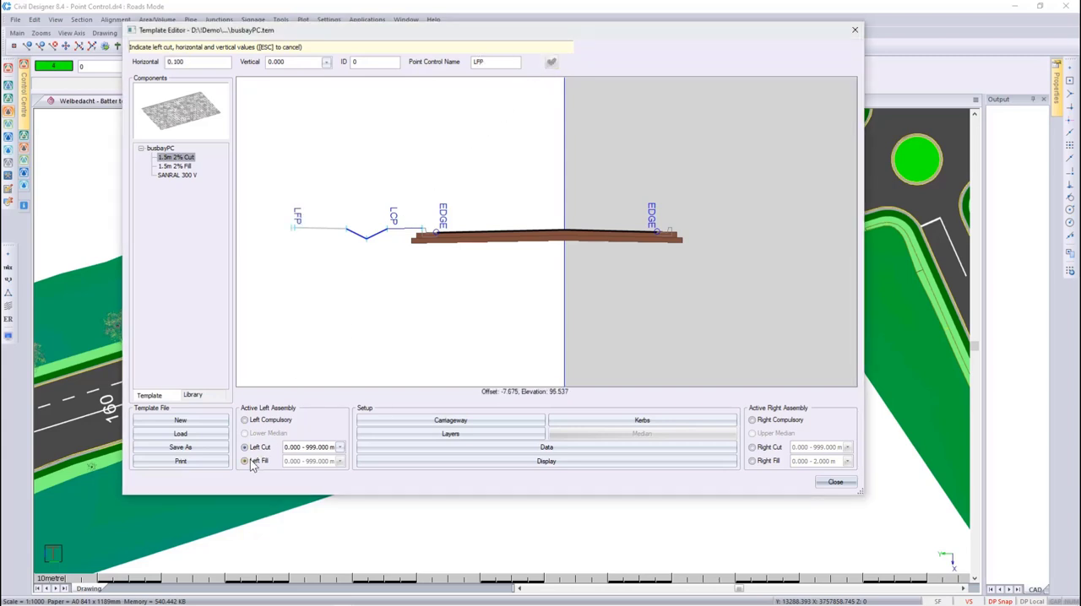
pyautogui.click(177, 167)
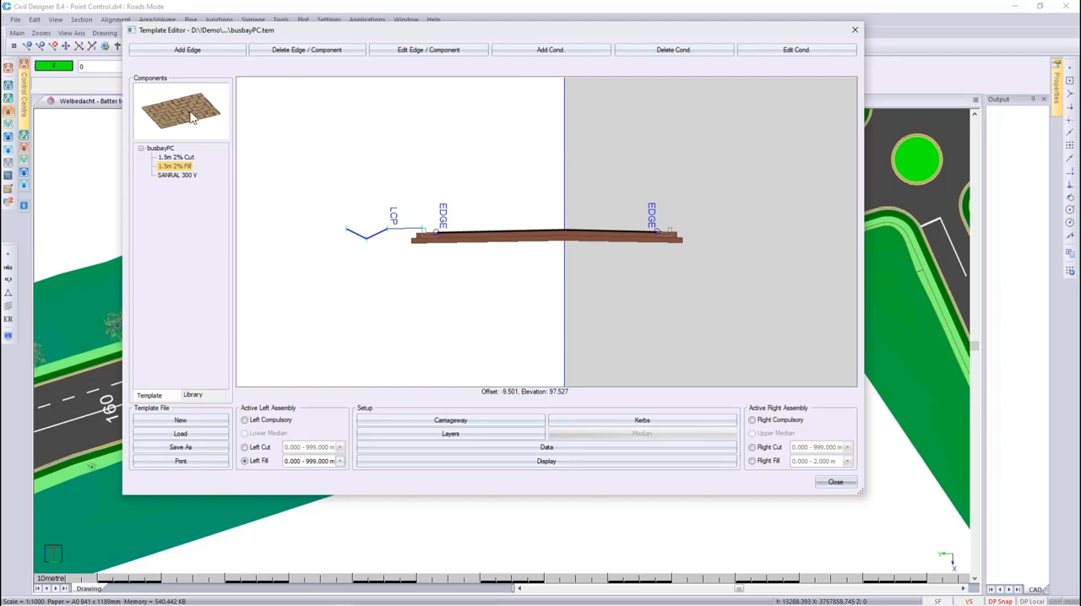
pyautogui.click(179, 158)
pyautogui.click(179, 166)
pyautogui.rightClick(181, 168)
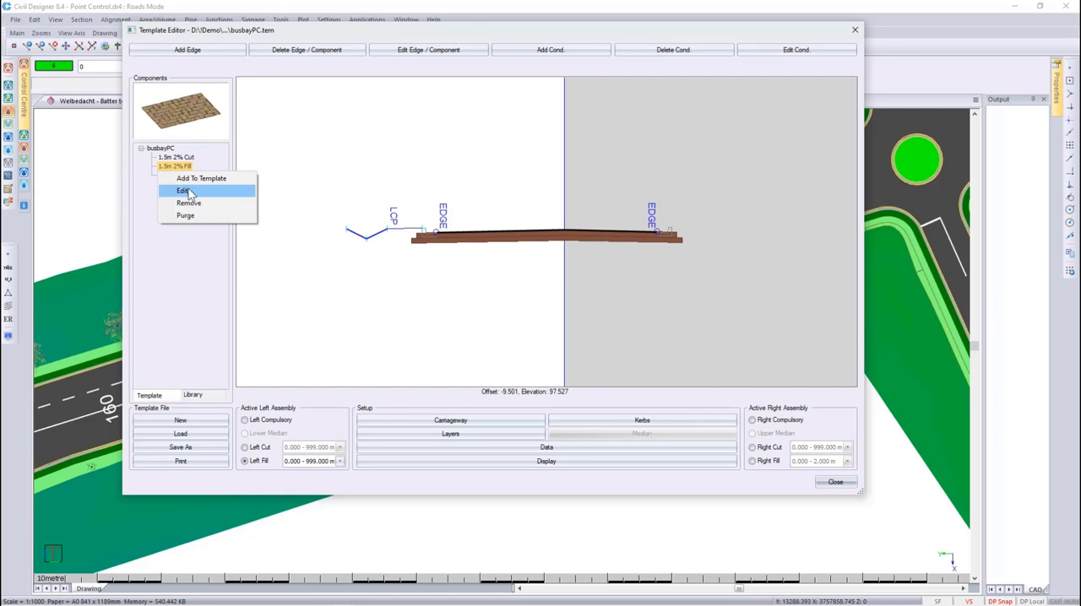
pyautogui.click(184, 191)
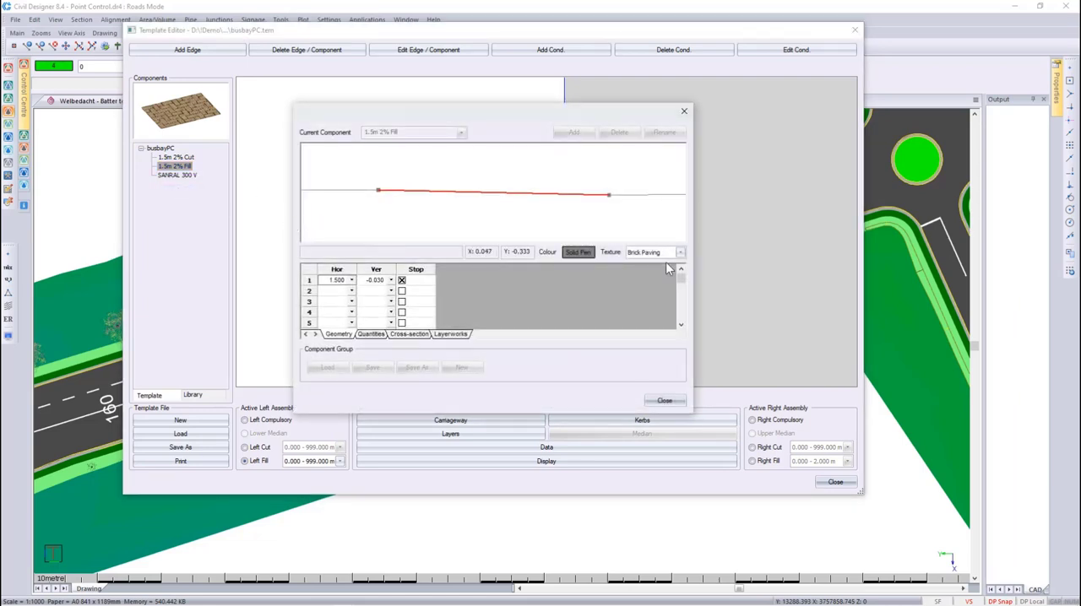
pyautogui.click(679, 253)
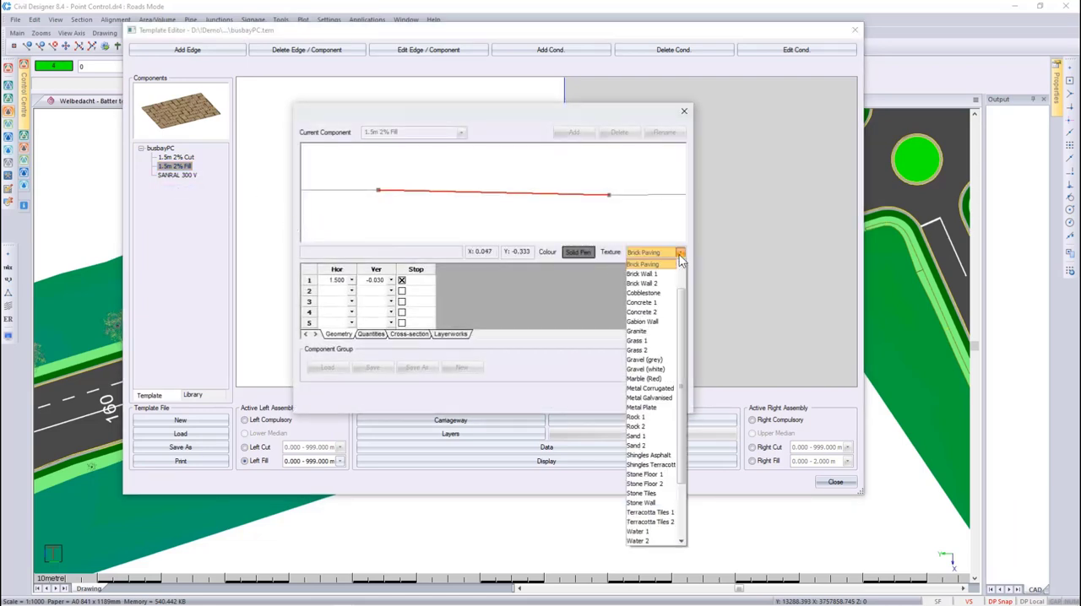
pyautogui.click(657, 293)
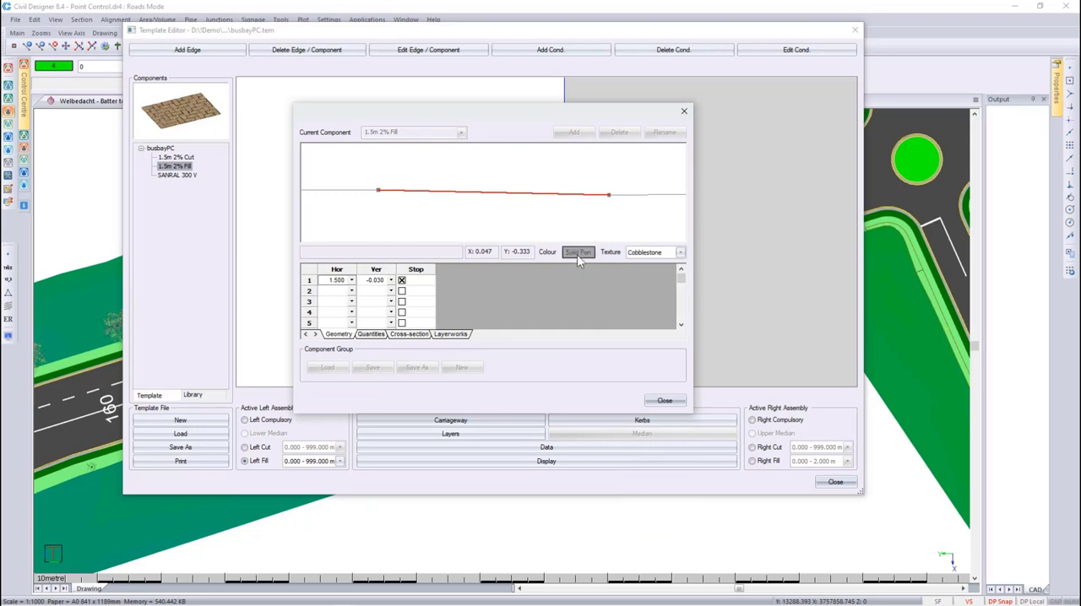
pyautogui.click(663, 402)
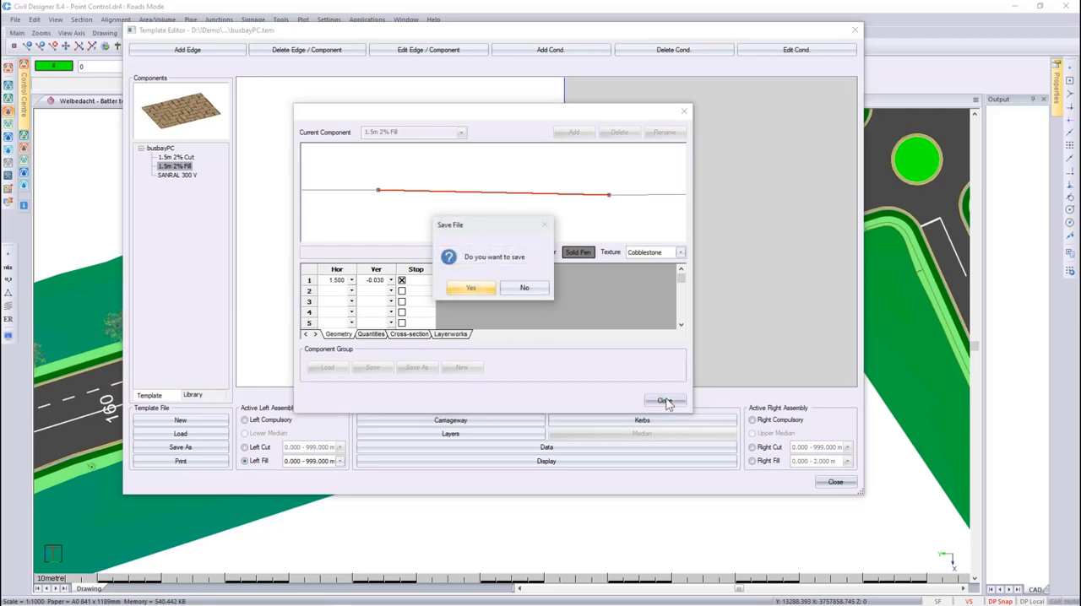
pyautogui.click(521, 289)
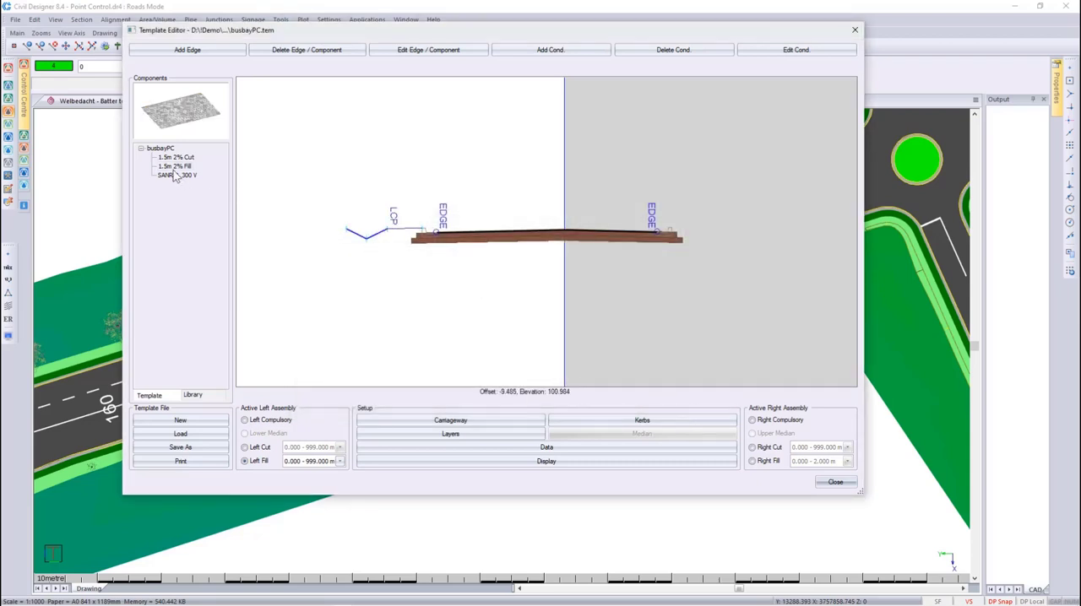
# - Add the 1.5m 2% Fill component to the left fill assembly
pyautogui.click(174, 168)
pyautogui.click(174, 169)
pyautogui.rightClick(174, 173)
pyautogui.click(179, 176)
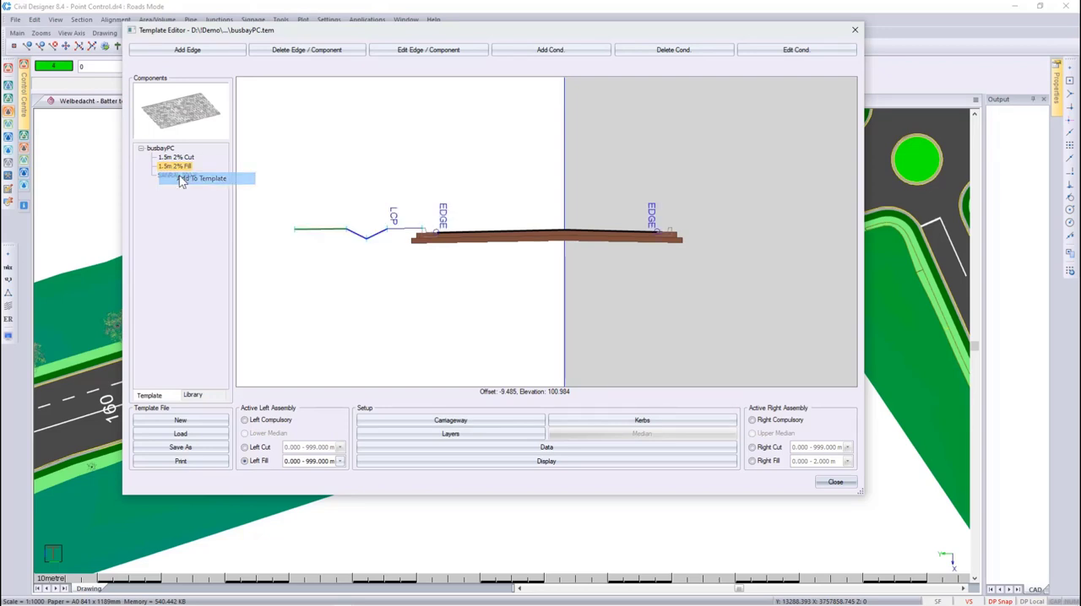
# - Add a left fill edge with horizontal 0.100, vertical 0.000 and point control name LFP
pyautogui.click(199, 51)
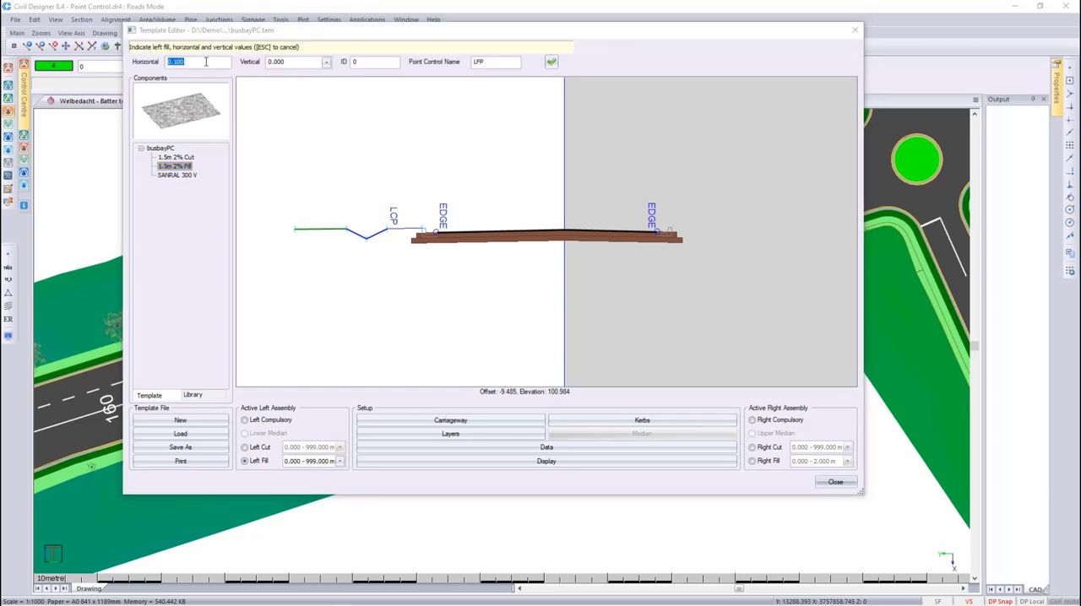
pyautogui.click(291, 62)
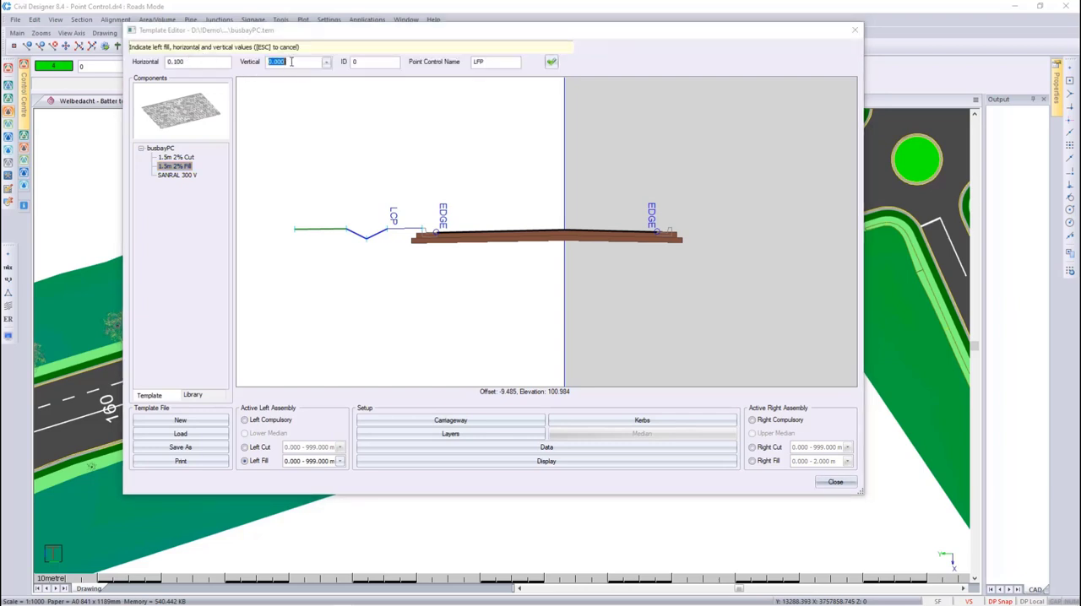
pyautogui.click(553, 63)
pyautogui.press('Escape')
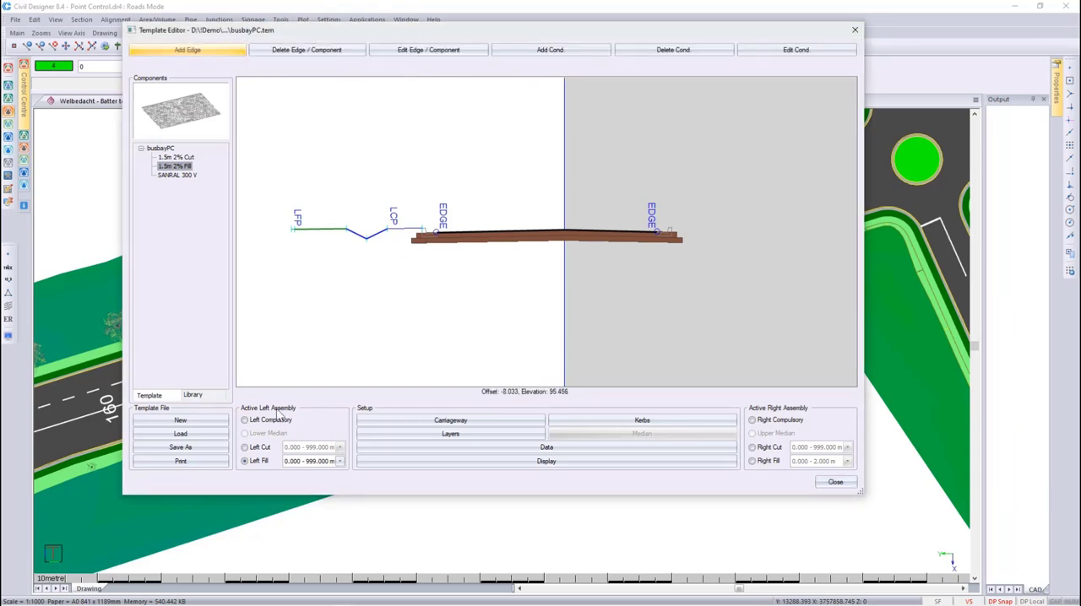
# - Review the left compulsory, left cut and left fill assemblies one after another
pyautogui.click(245, 419)
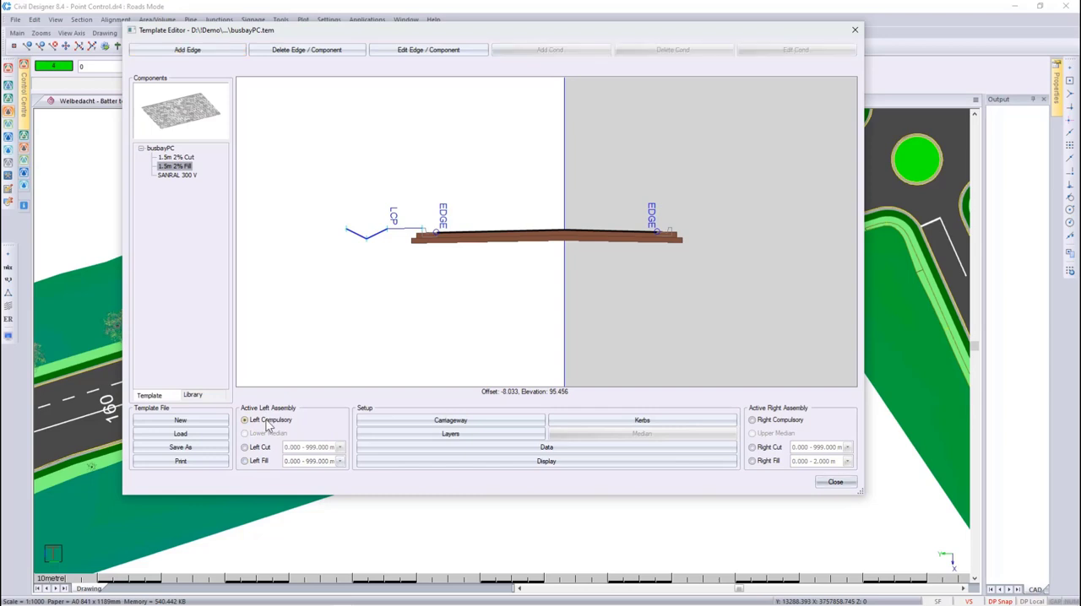
pyautogui.click(255, 449)
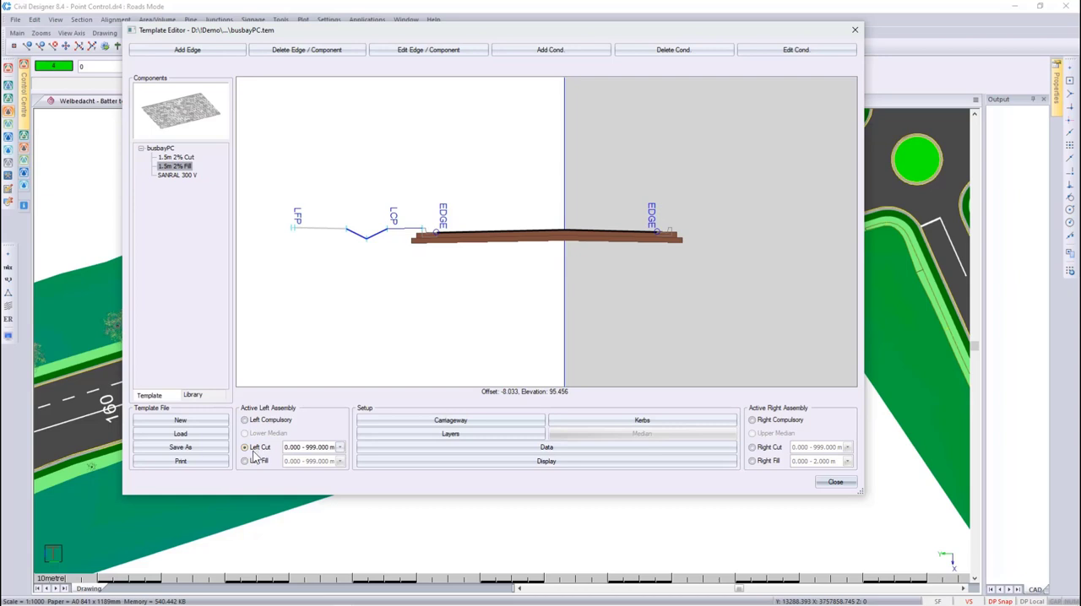
pyautogui.click(255, 462)
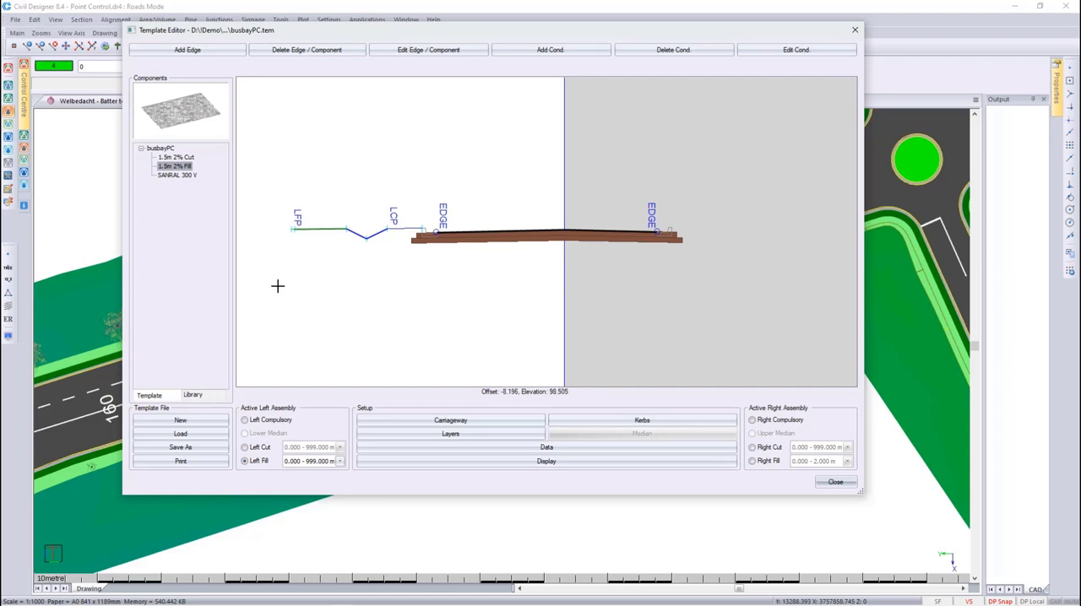
# - Save the template as busbayPC1.tem over the existing file and close the template editor
pyautogui.click(180, 449)
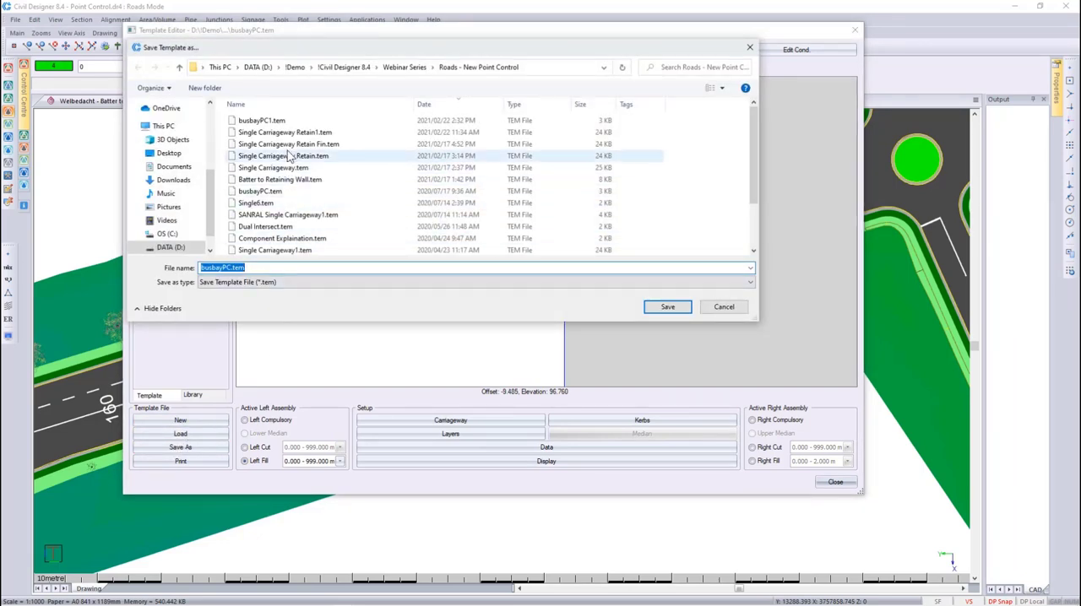
pyautogui.click(284, 121)
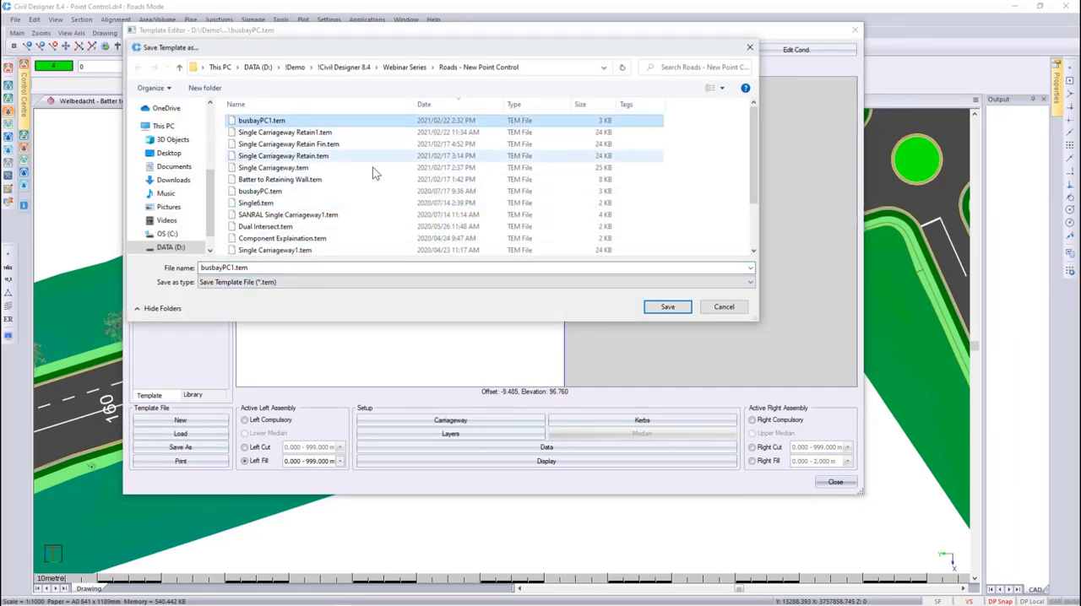
pyautogui.click(668, 307)
pyautogui.click(506, 291)
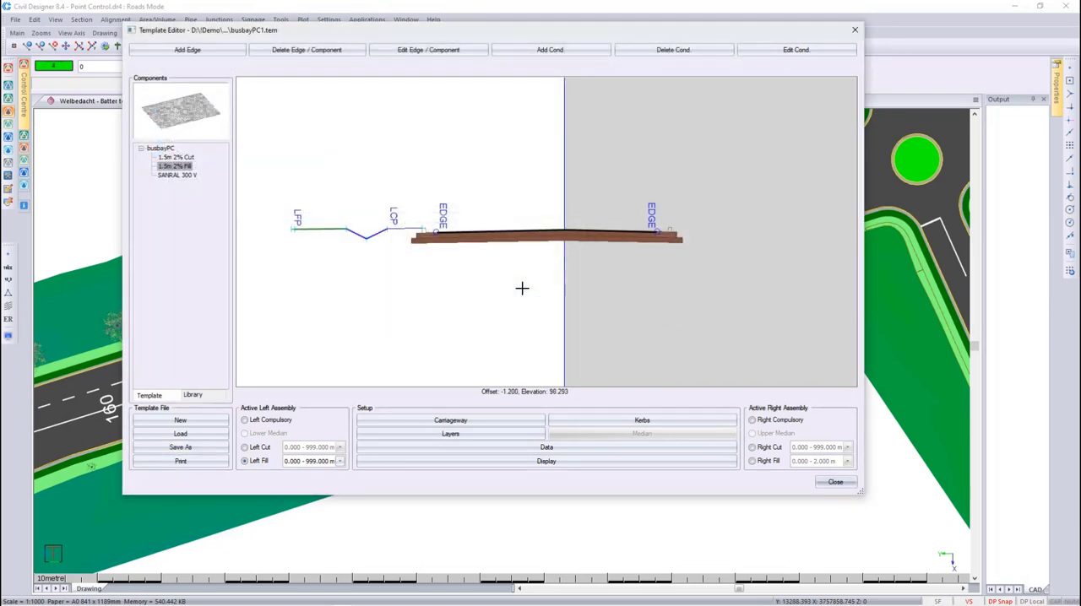
pyautogui.click(835, 484)
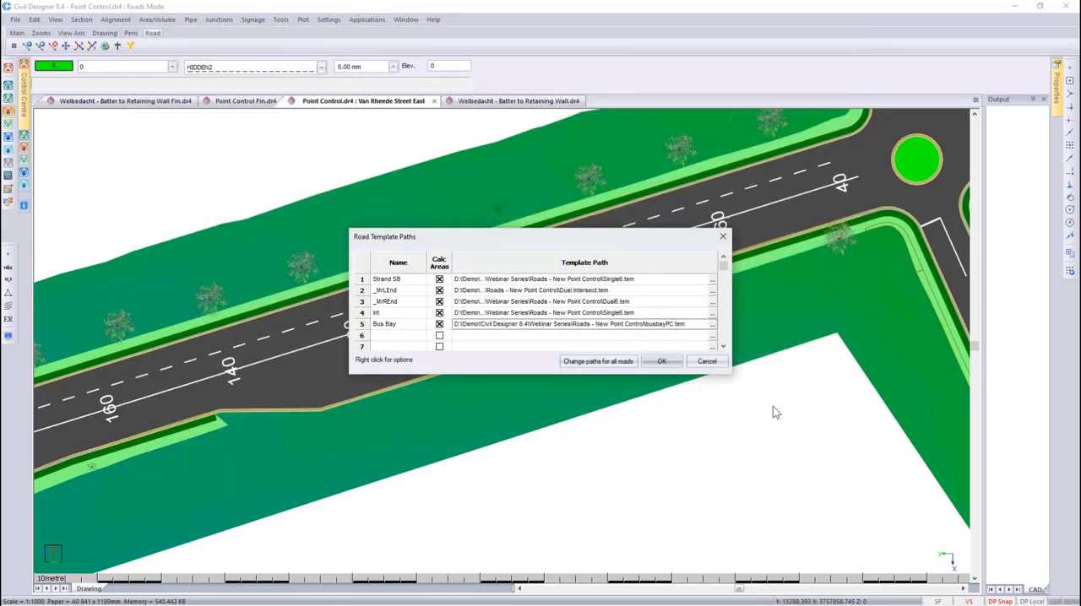
# - Assign busbayPC1.tem as the Bus Bay template path and accept the road template paths
pyautogui.click(711, 328)
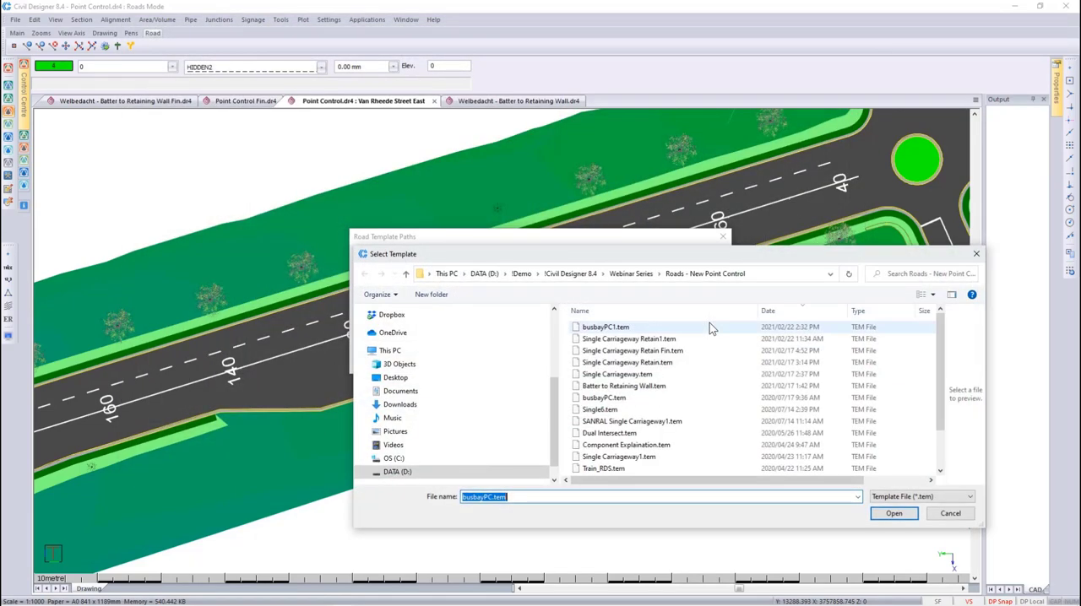
pyautogui.click(709, 326)
pyautogui.click(876, 510)
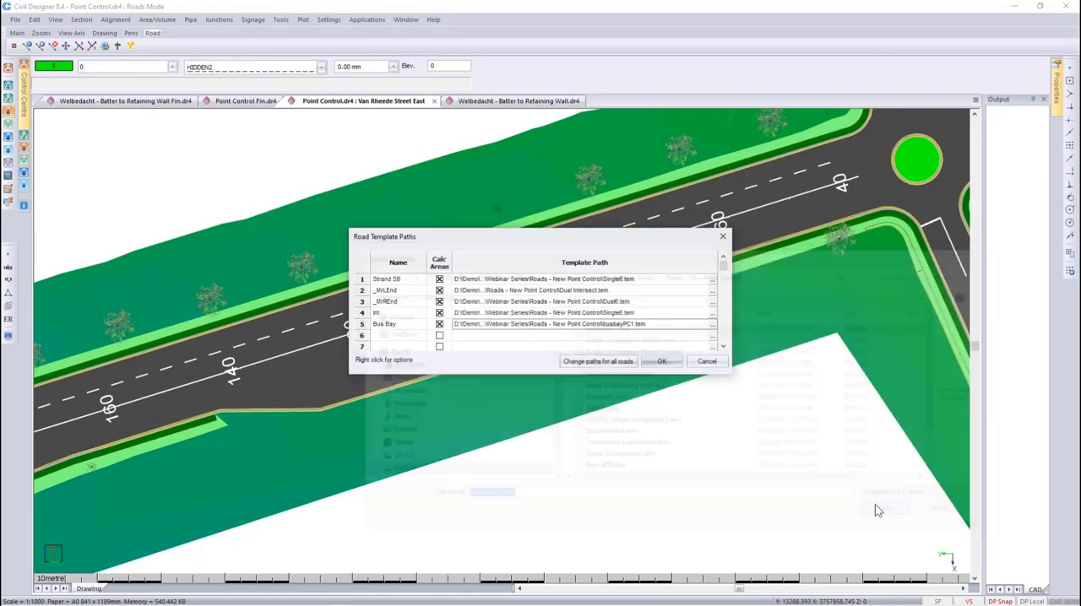
pyautogui.click(661, 361)
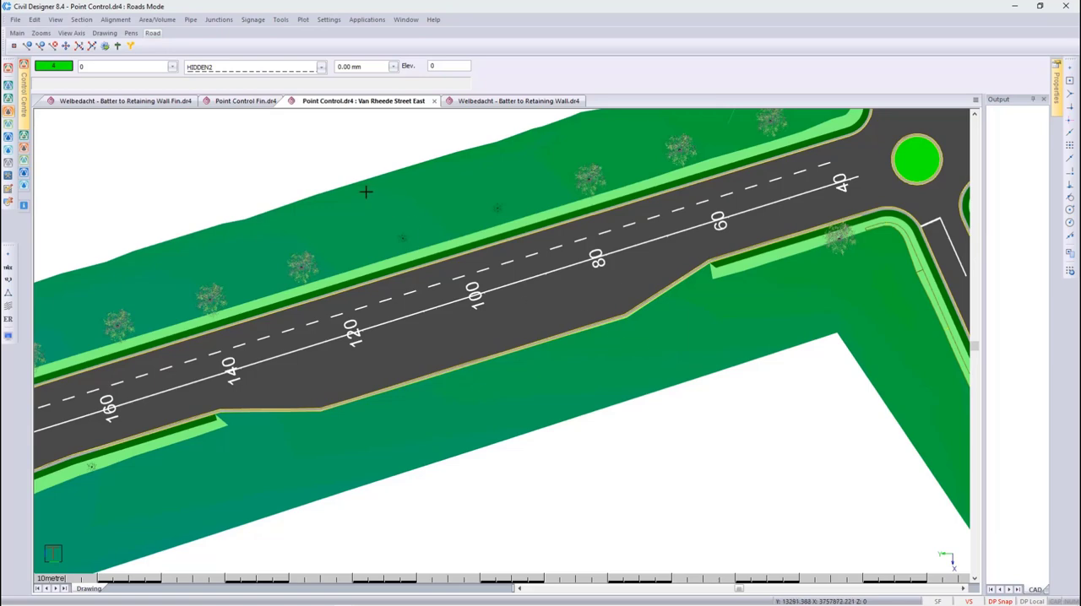
# - Make the Storm Drain layer in the Demo layer filter visible
pyautogui.click(135, 68)
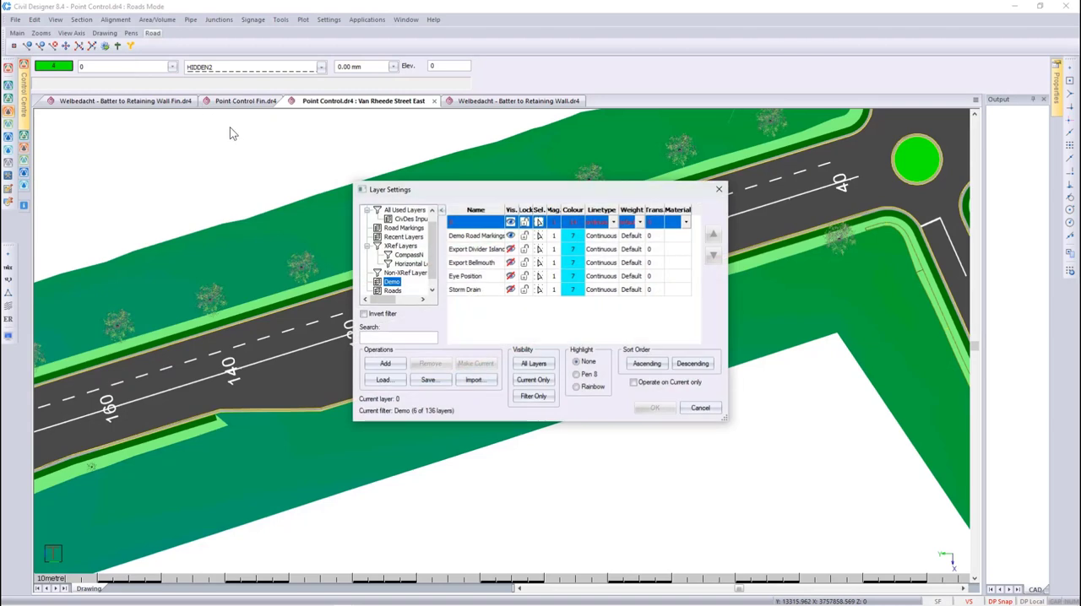
pyautogui.click(510, 292)
pyautogui.click(656, 408)
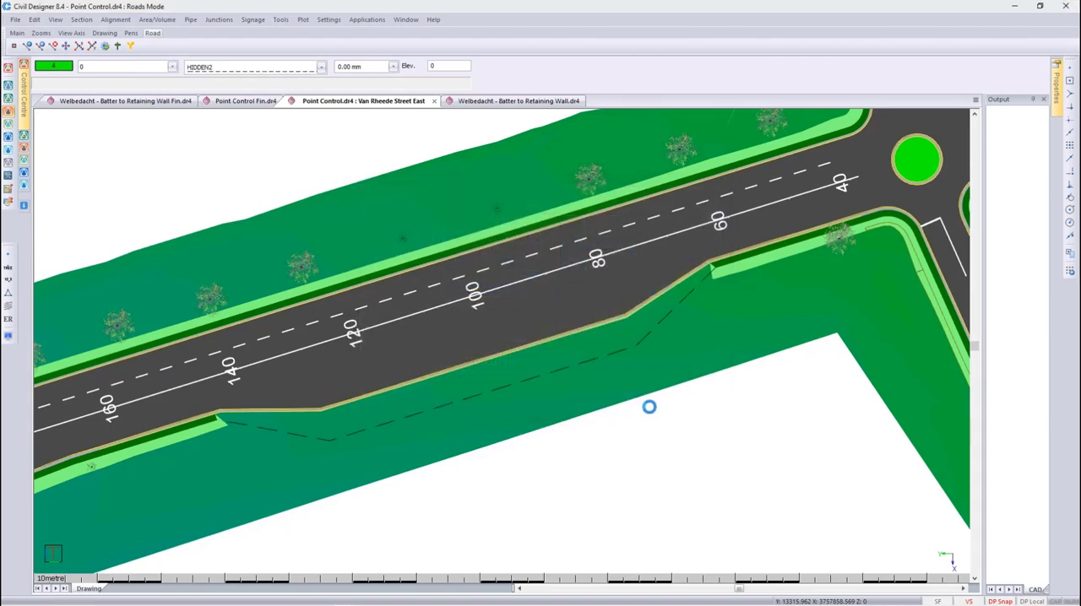
# - Open the point control rules for the Van Rheede Street East road
pyautogui.moveTo(625, 404); pyautogui.dragTo(574, 398, button='middle')
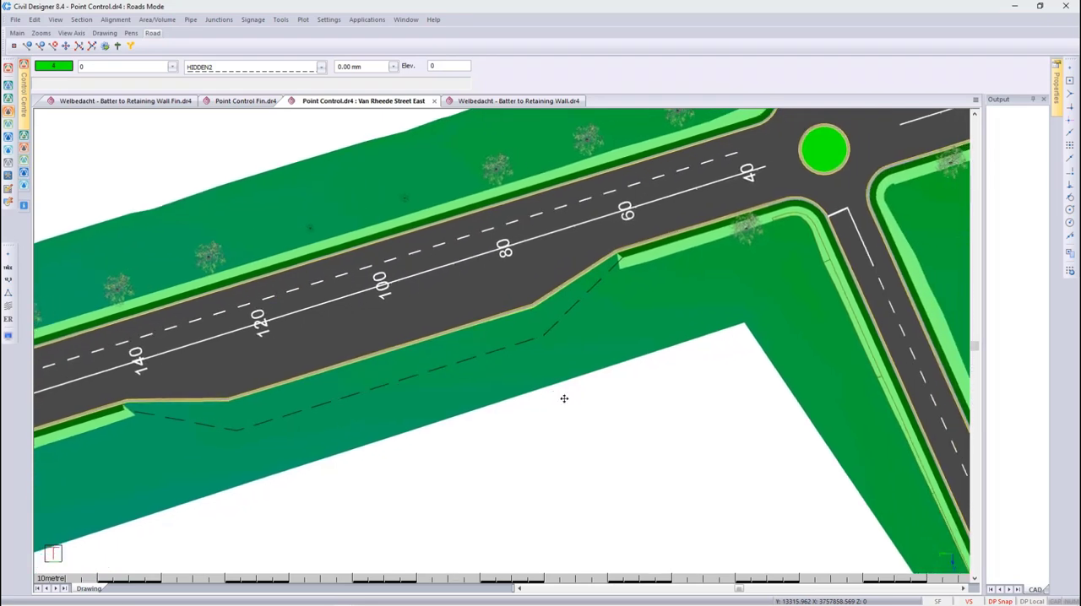
pyautogui.click(122, 22)
pyautogui.moveTo(209, 85)
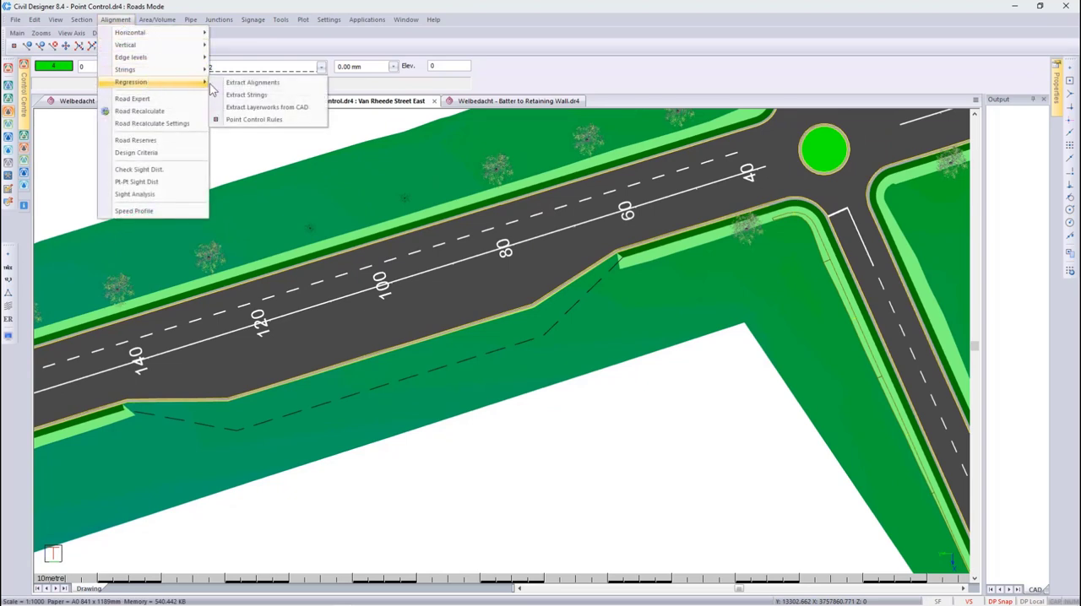
pyautogui.click(305, 121)
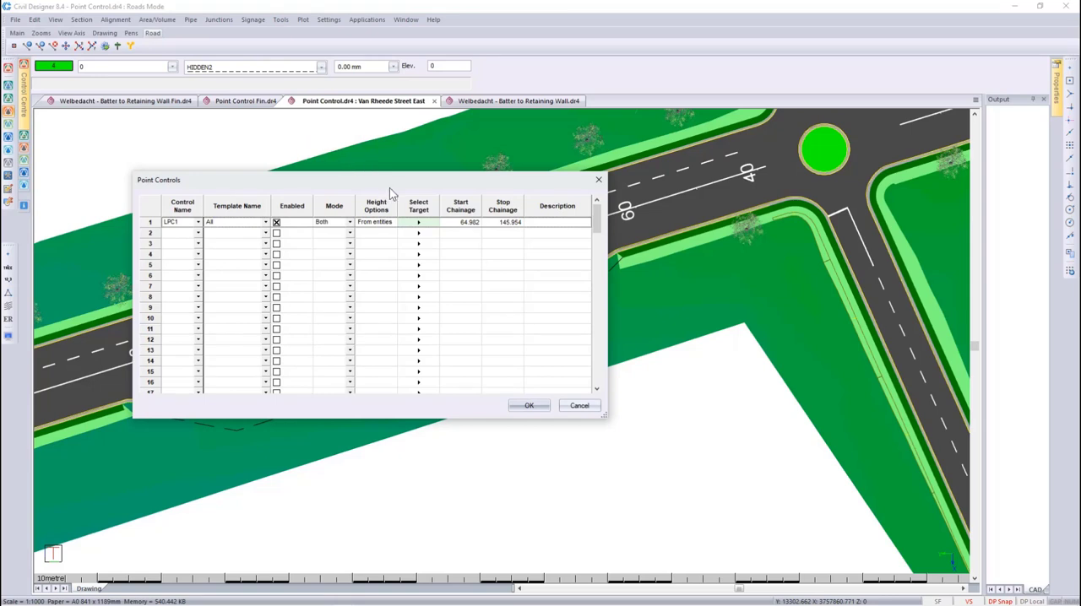
# - Review the South Mini Roundabout road's strings offered as a target for the first point control, and leave without selecting one
pyautogui.click(419, 225)
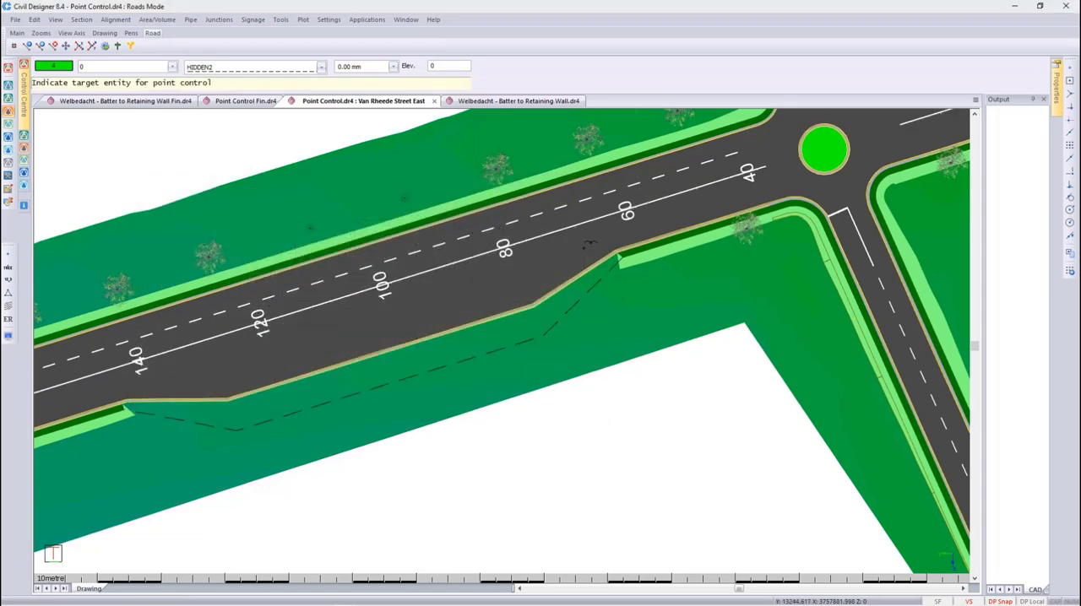
pyautogui.click(865, 275)
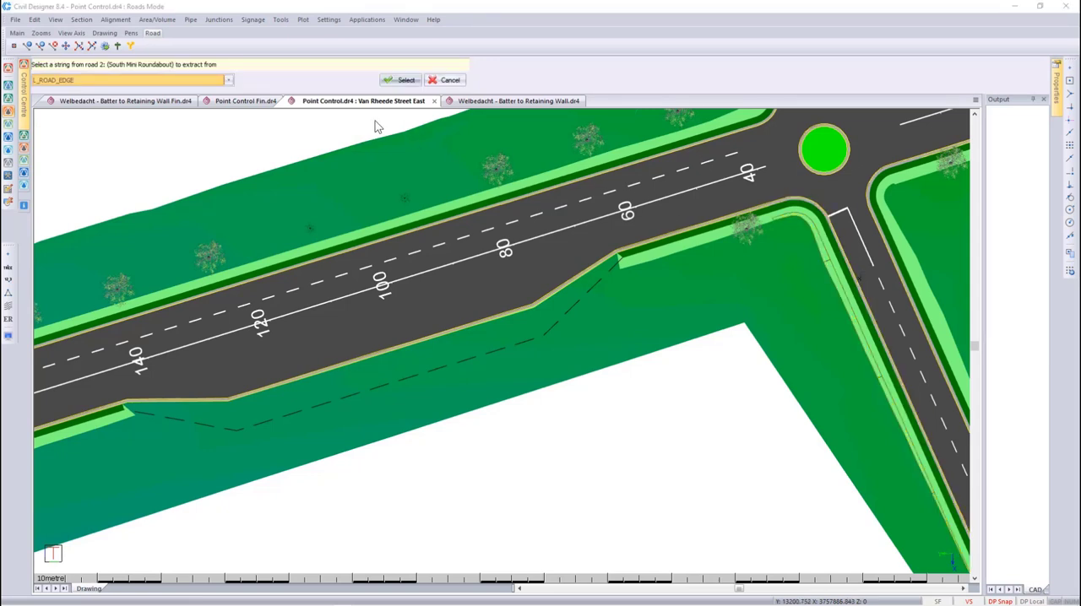
pyautogui.click(228, 79)
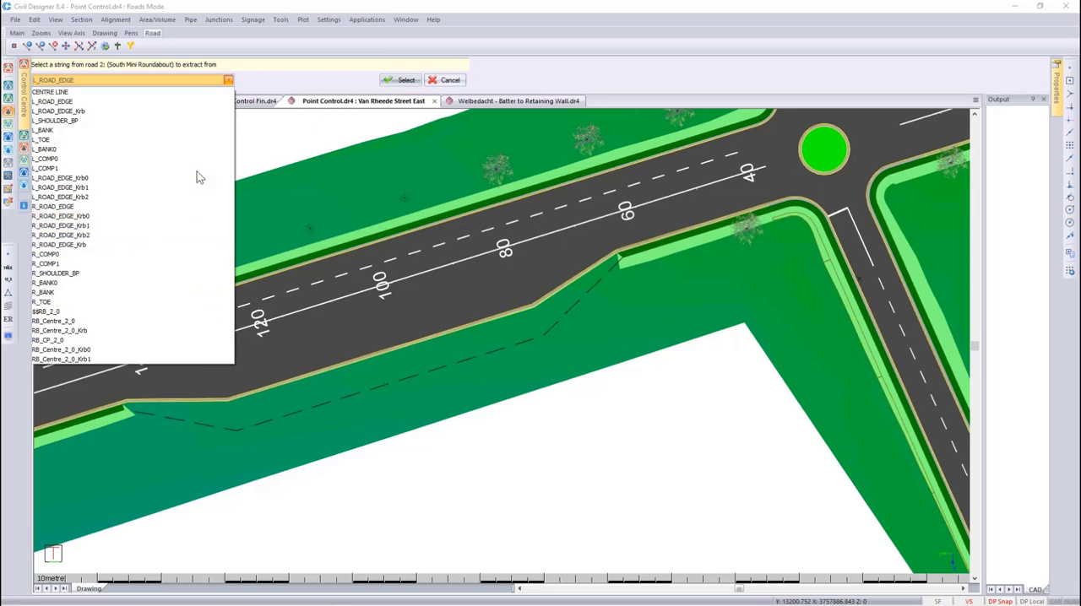
pyautogui.click(454, 83)
pyautogui.click(450, 80)
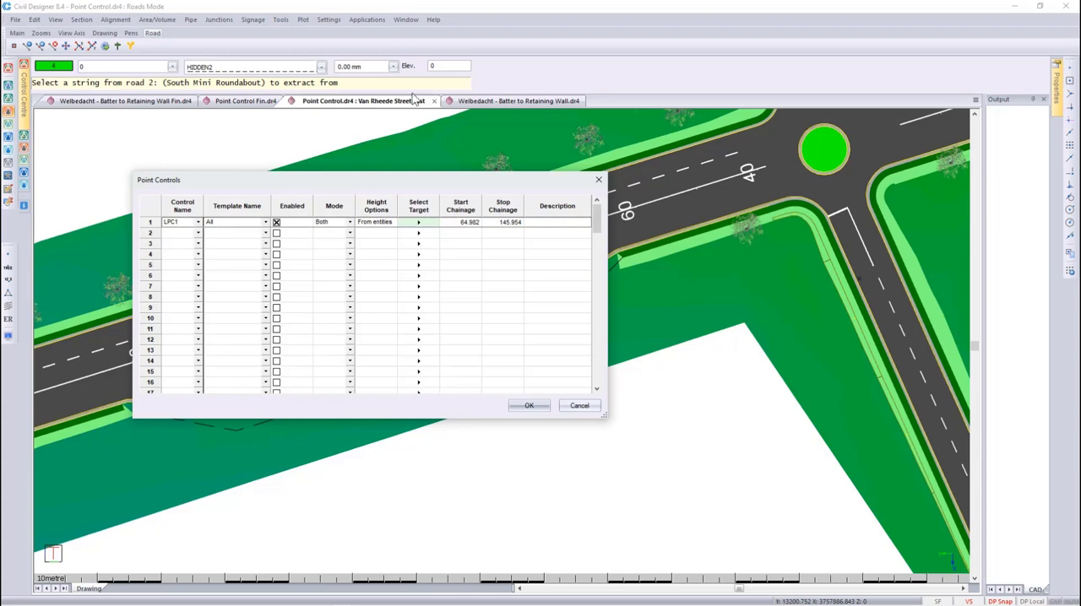
# - Configure the first point control with control name LCP, the Bus Bay template, enabled, and mode Both
pyautogui.click(197, 221)
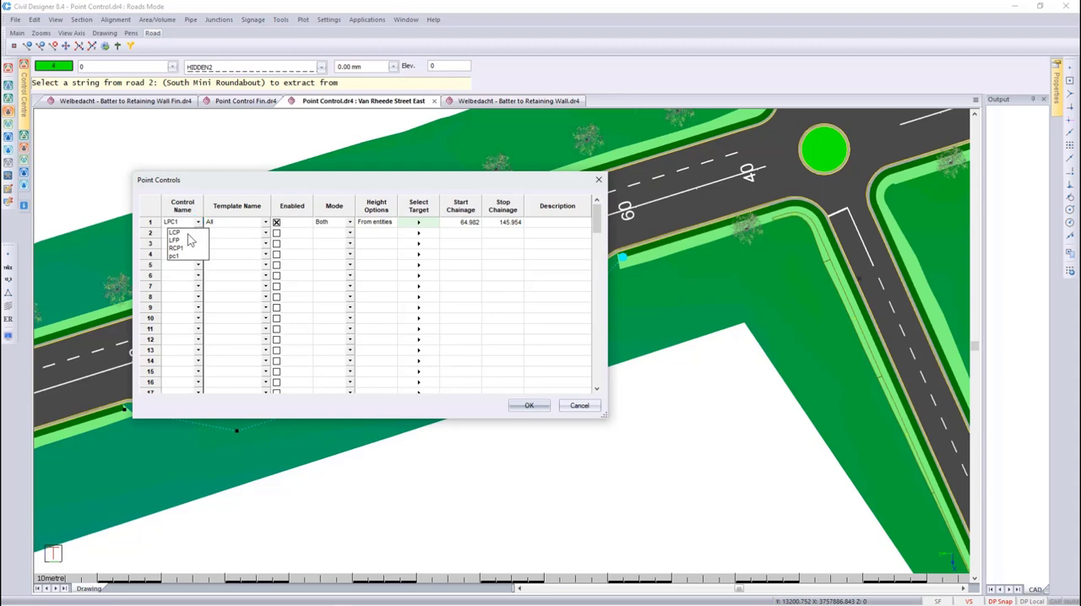
pyautogui.click(188, 233)
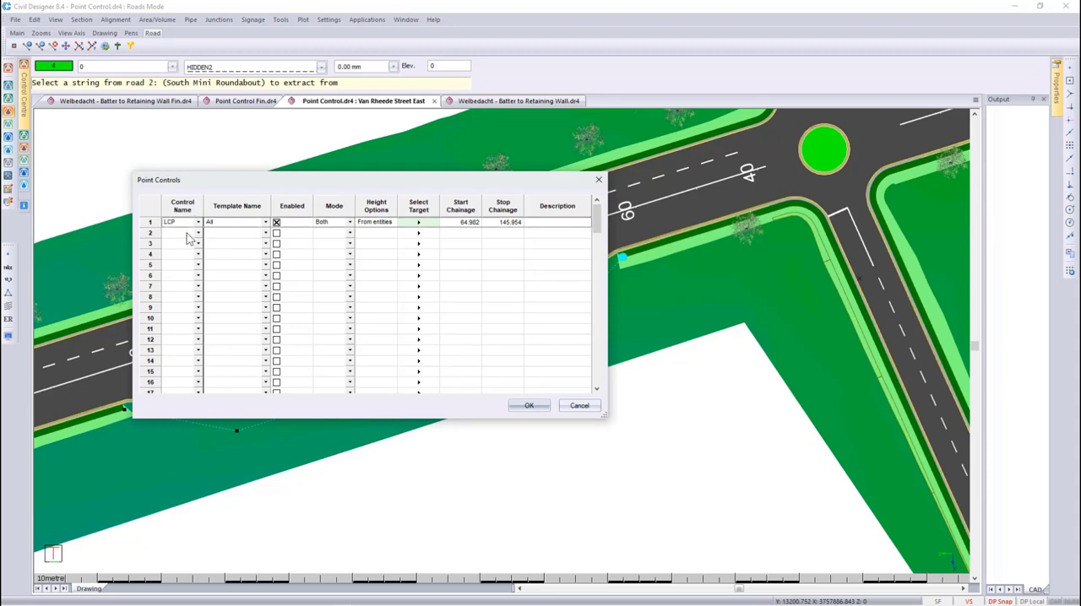
pyautogui.click(264, 222)
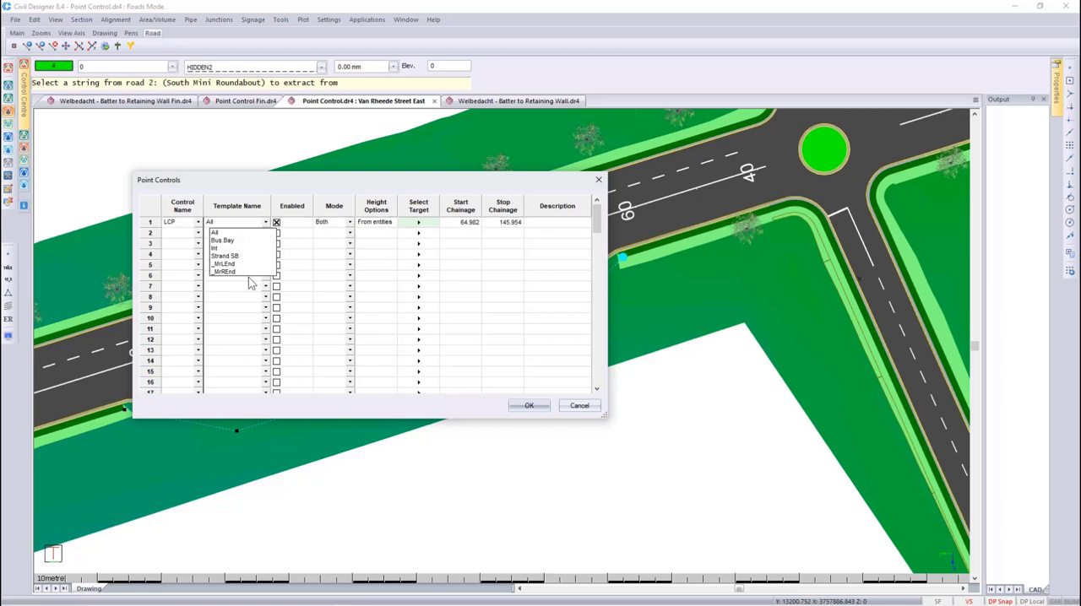
pyautogui.click(226, 241)
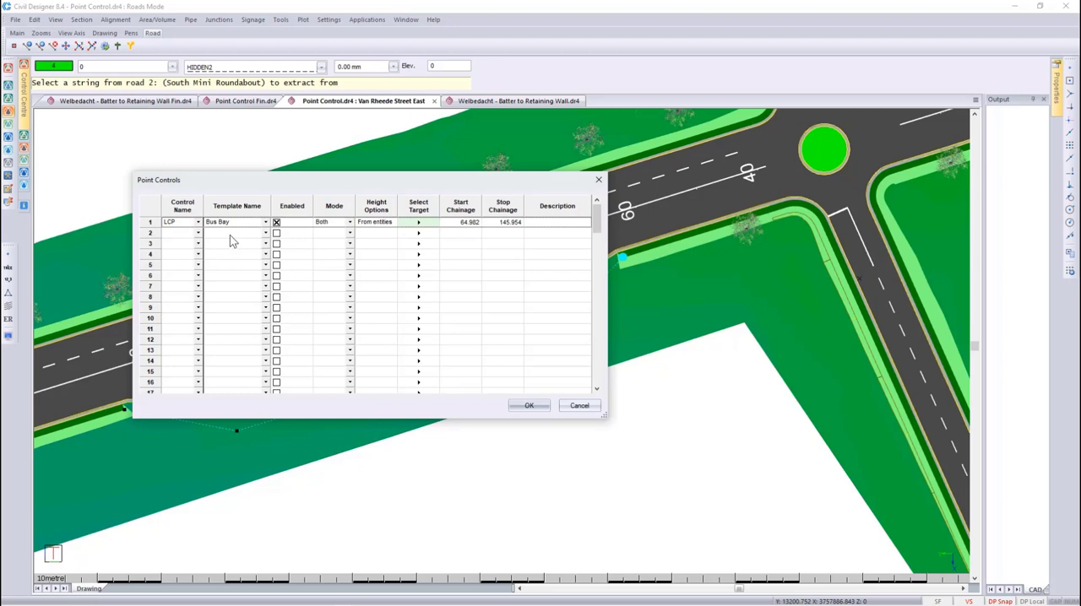
pyautogui.click(275, 223)
pyautogui.click(276, 223)
pyautogui.click(349, 222)
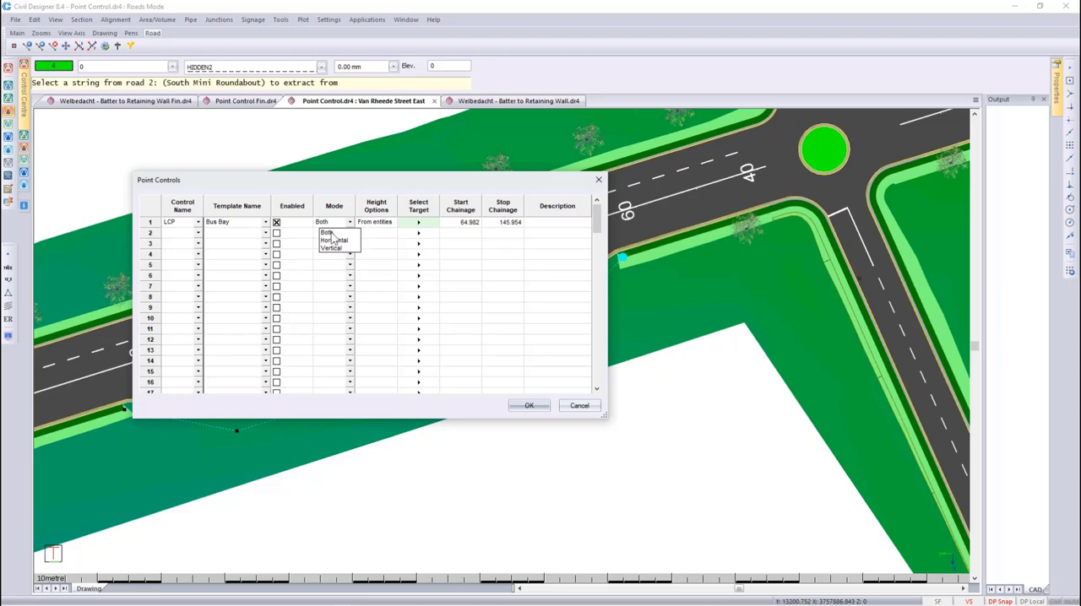
pyautogui.click(330, 234)
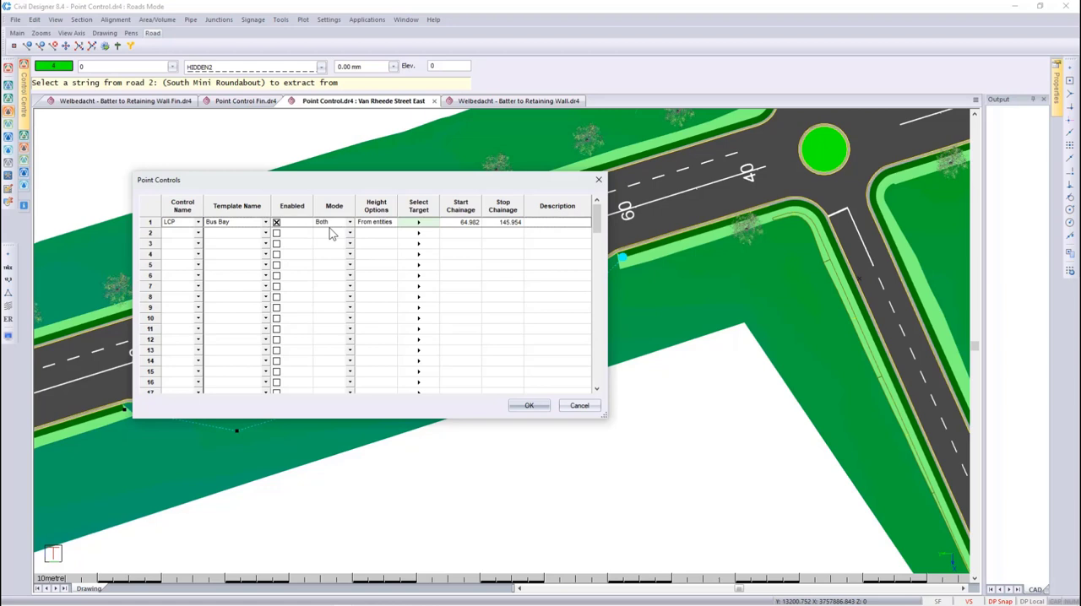
# - Set the LCP control's heighting option to From entities with a constant height of 0.000
pyautogui.doubleClick(372, 222)
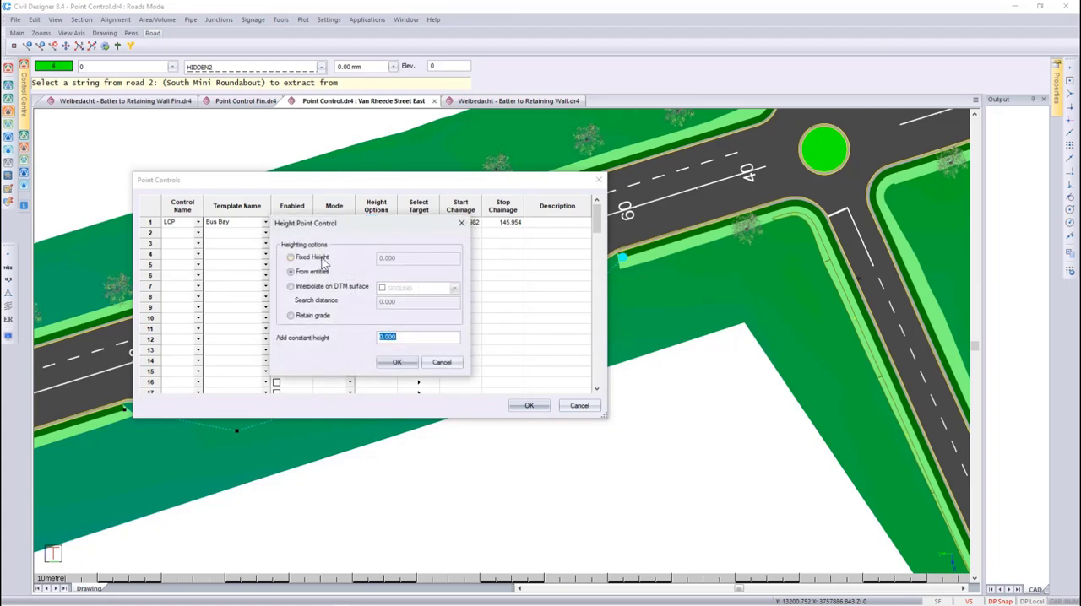
pyautogui.click(322, 263)
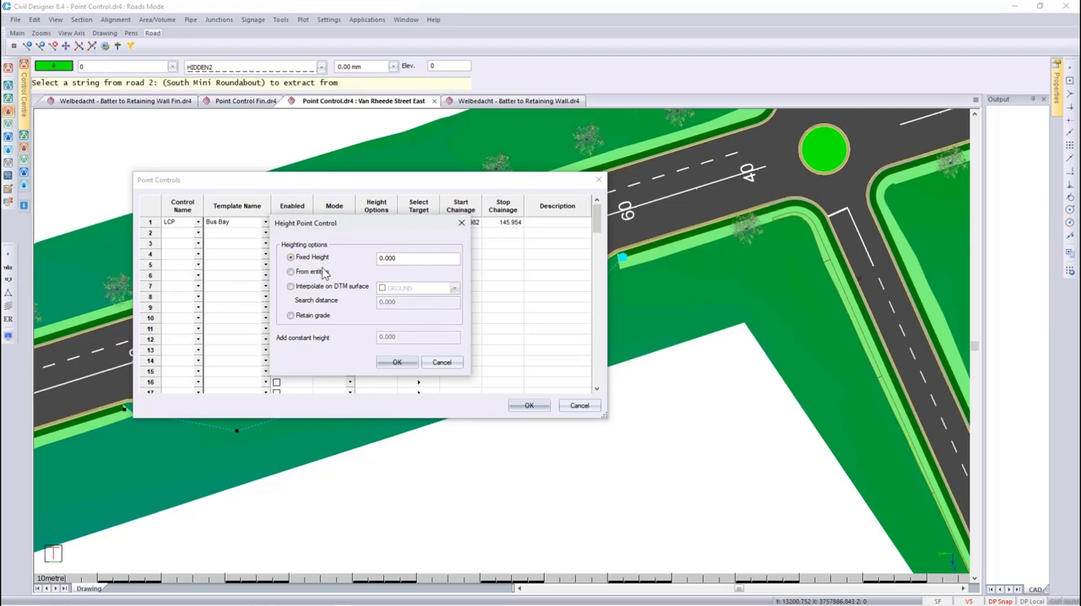
pyautogui.click(324, 272)
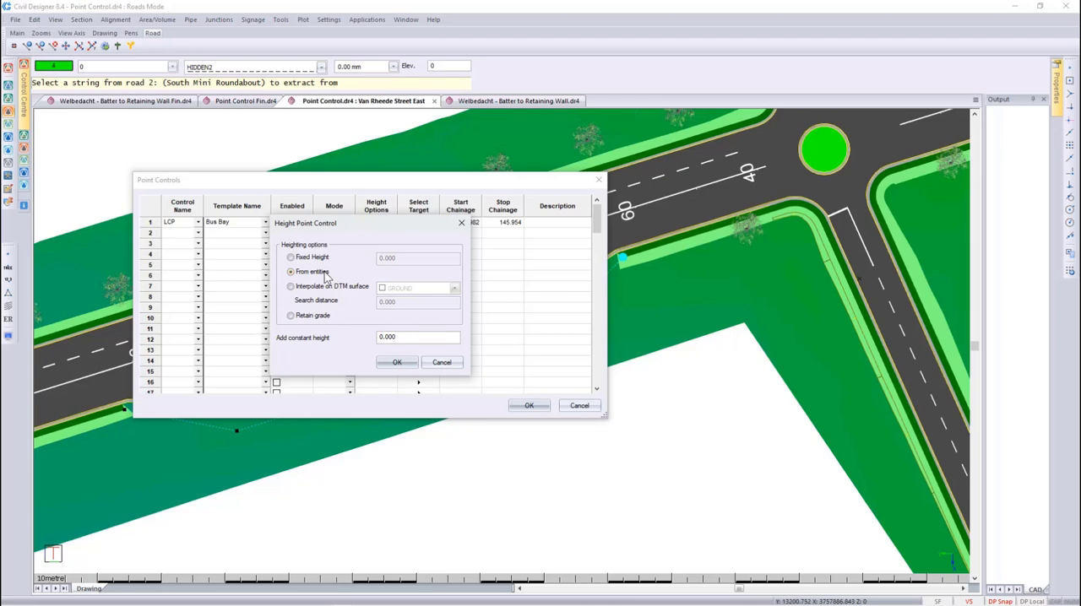
pyautogui.click(328, 287)
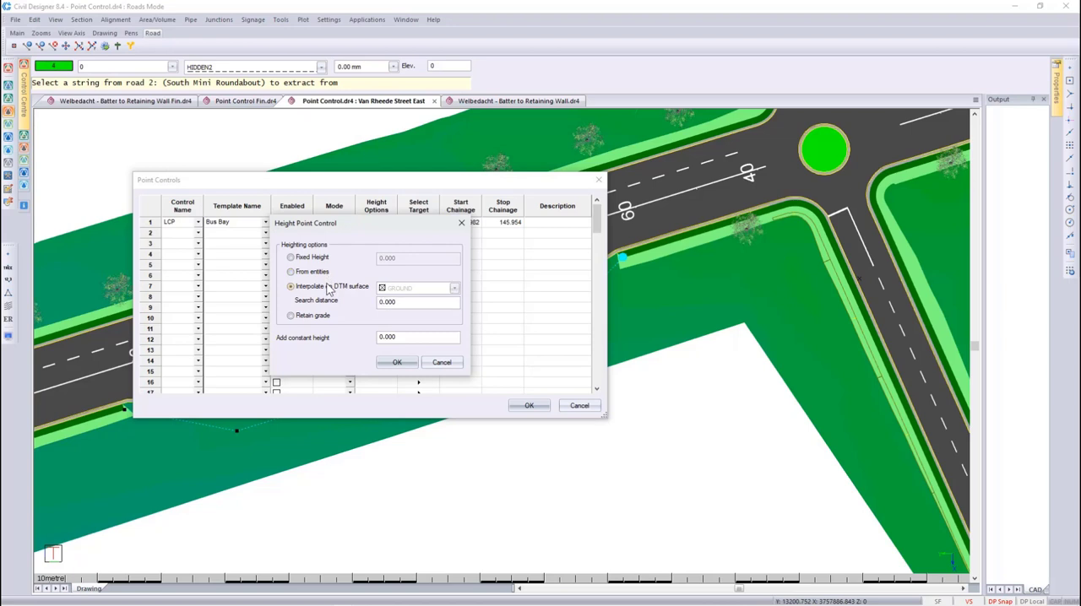
pyautogui.click(320, 317)
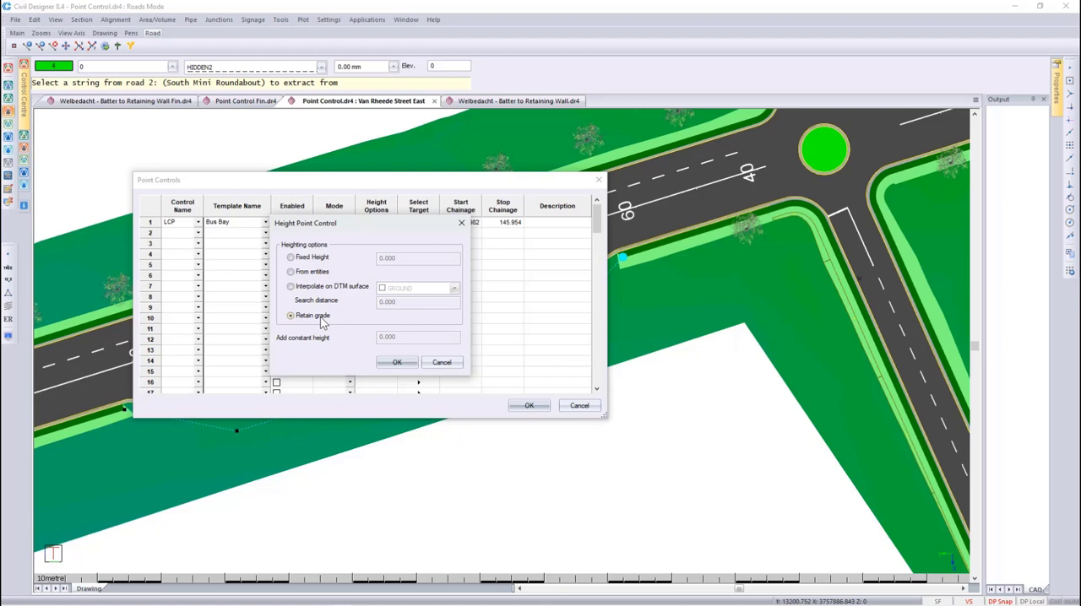
pyautogui.click(311, 274)
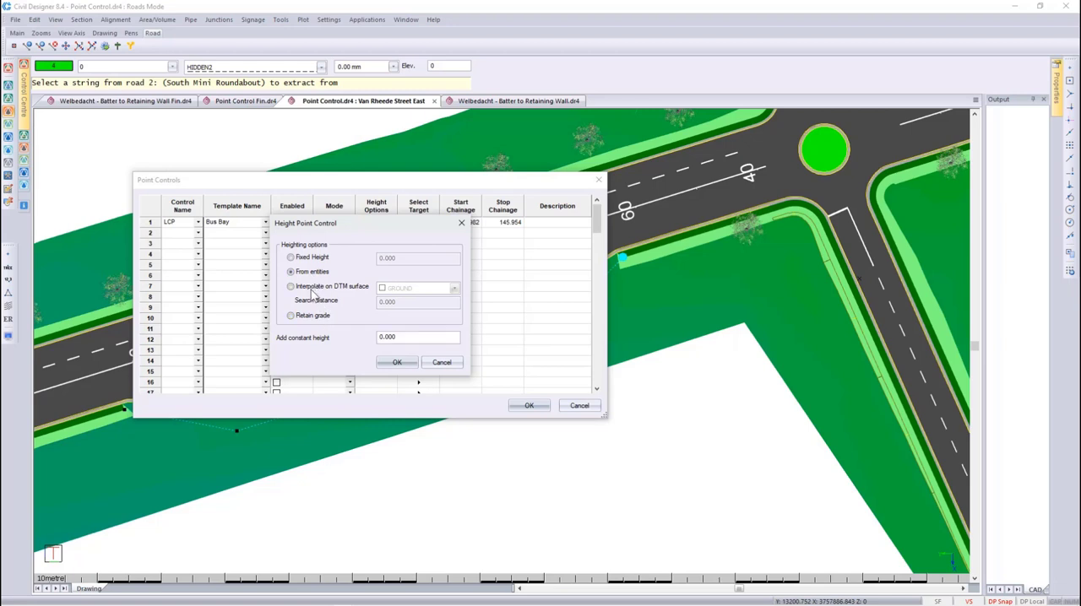
pyautogui.doubleClick(412, 338)
pyautogui.click(393, 364)
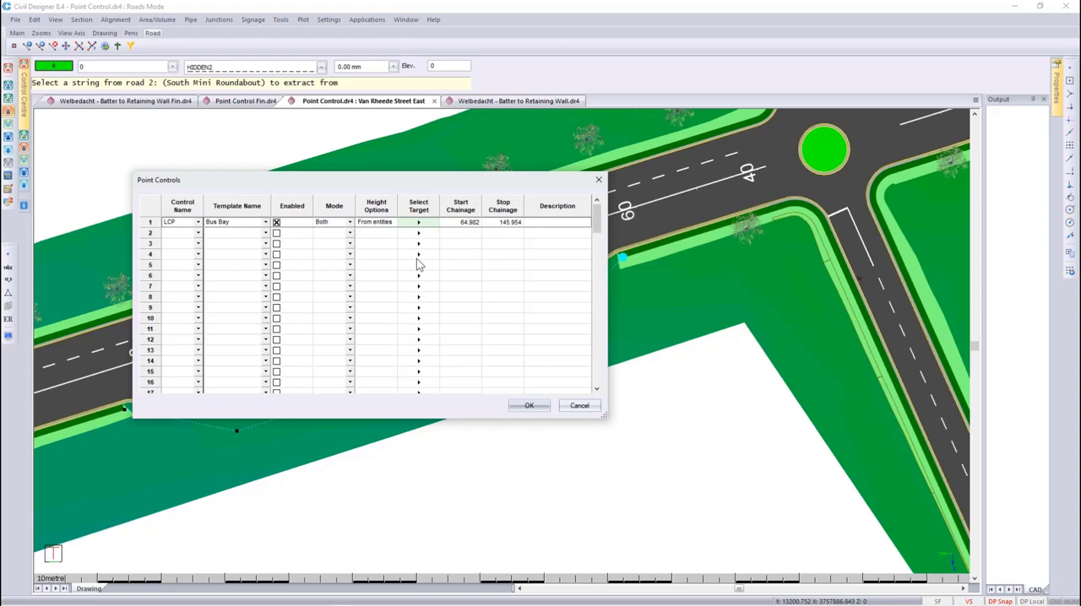
# - Target the LCP control to the dashed drain line beside the bus bay and set its stop chainage to 146
pyautogui.click(413, 222)
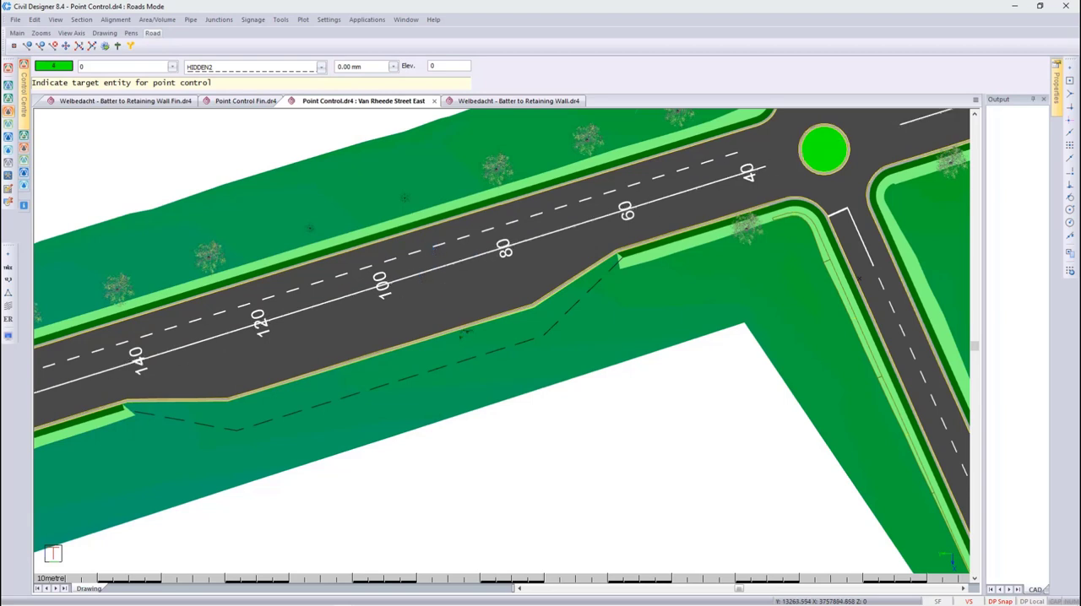
pyautogui.click(469, 358)
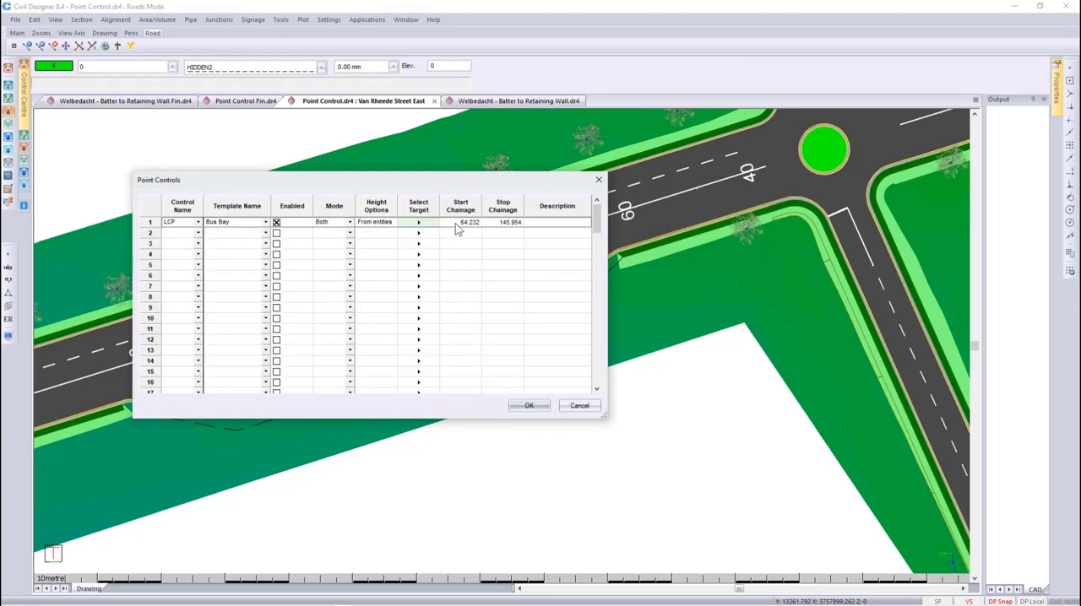
pyautogui.doubleClick(500, 222)
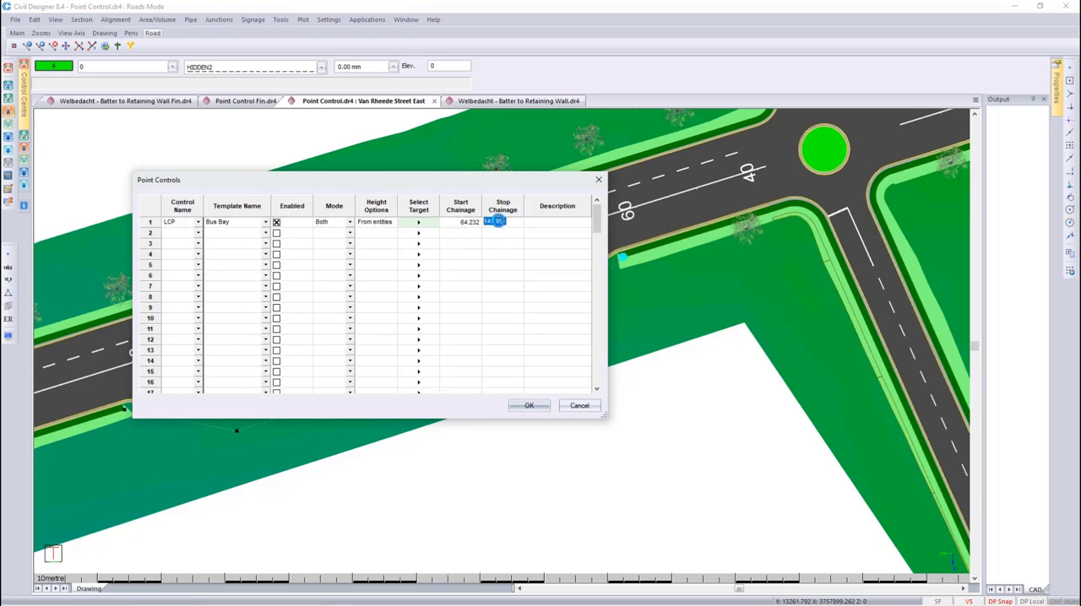
pyautogui.click(499, 220)
# - Describe the LCP control as "CP + Vdrain" and accept the point controls
pyautogui.click(543, 220)
pyautogui.write('CP - Wide')
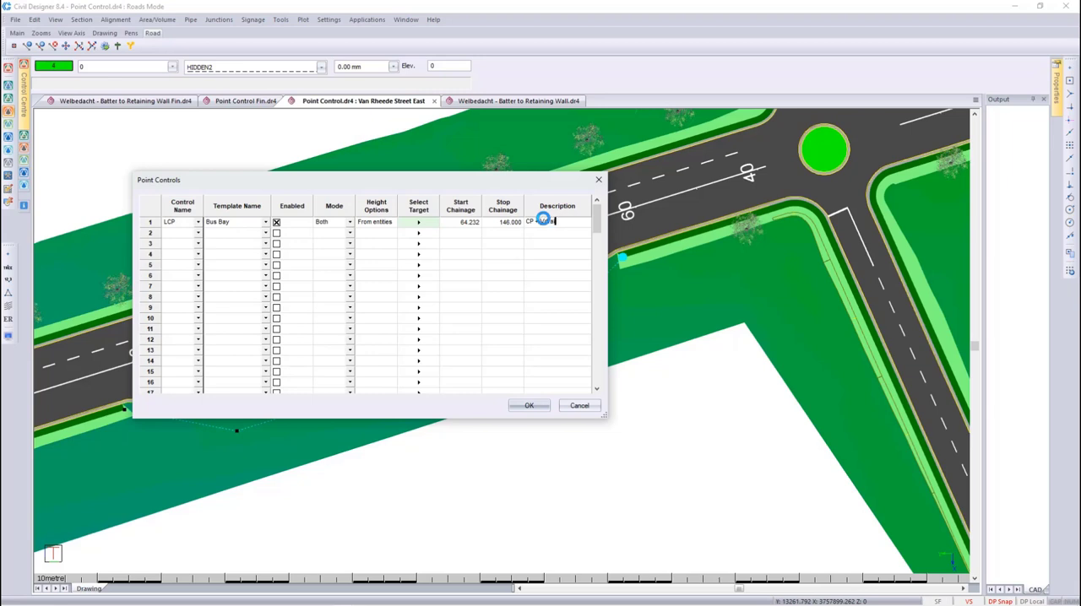
pyautogui.write('in')
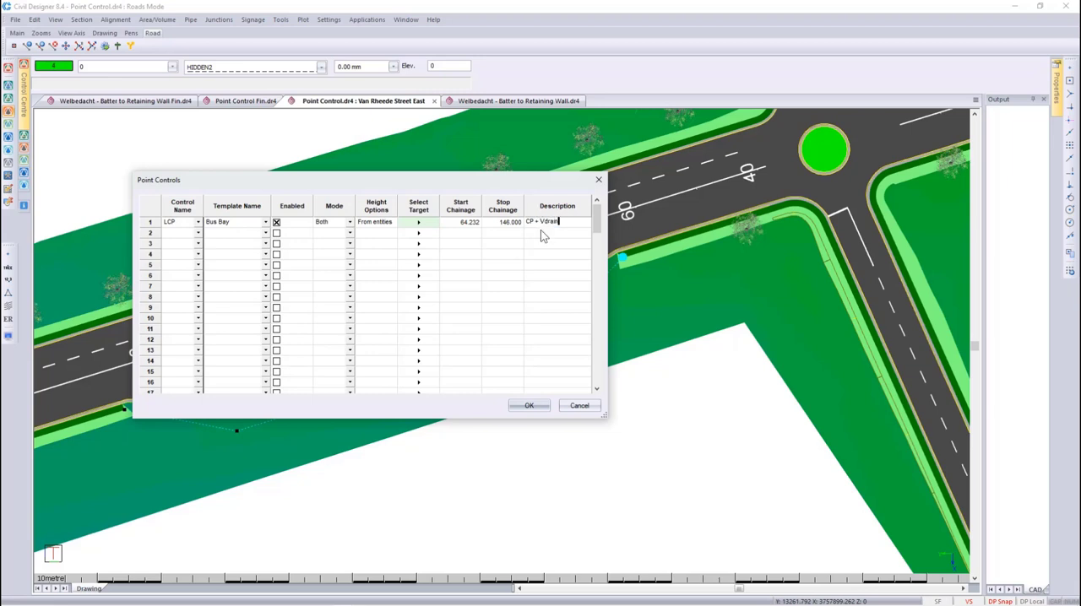
pyautogui.click(529, 407)
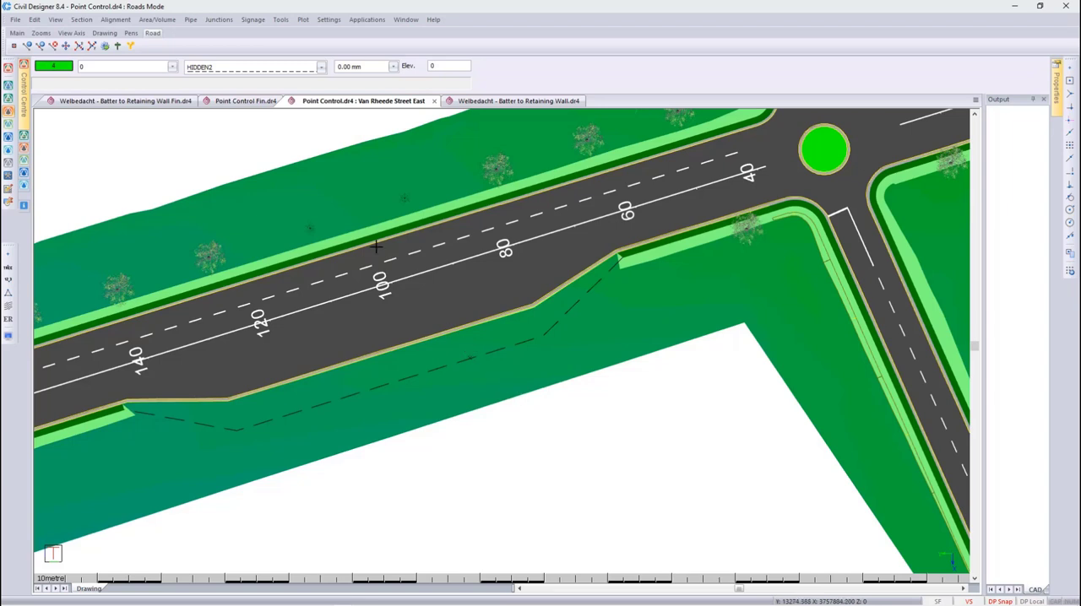
# - Accept the road recalculate settings with only Apply Road Template enabled, and recalculate Van Rheede Street East
pyautogui.click(116, 20)
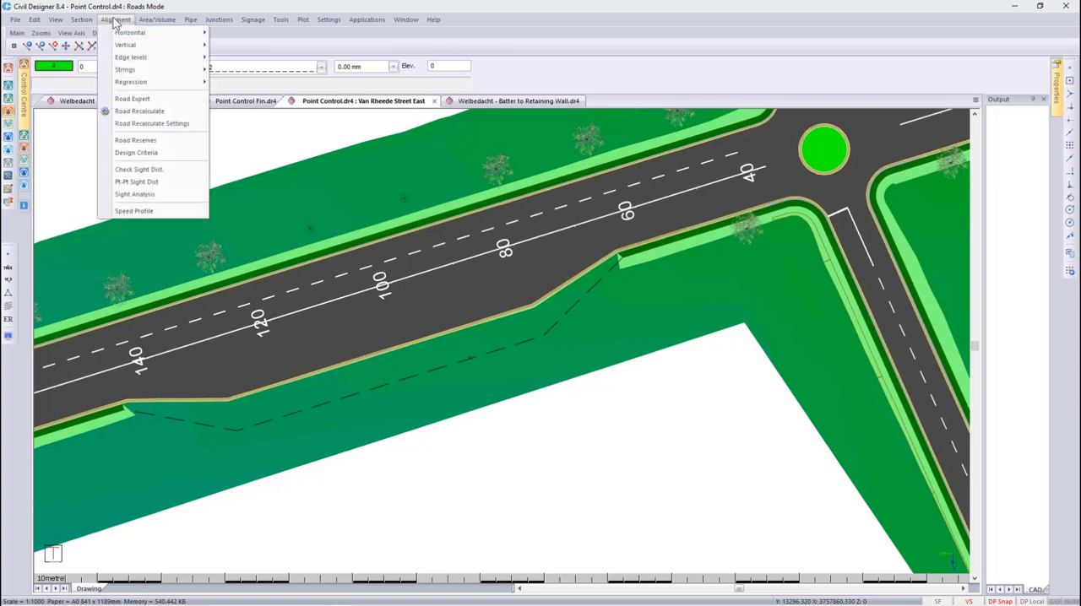
pyautogui.click(140, 124)
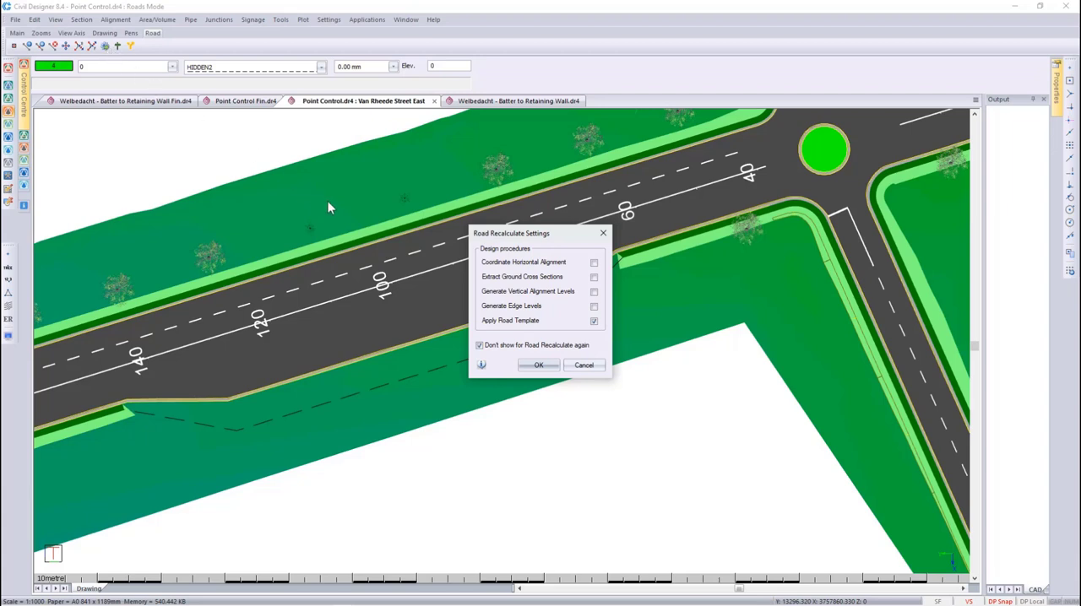
pyautogui.click(545, 366)
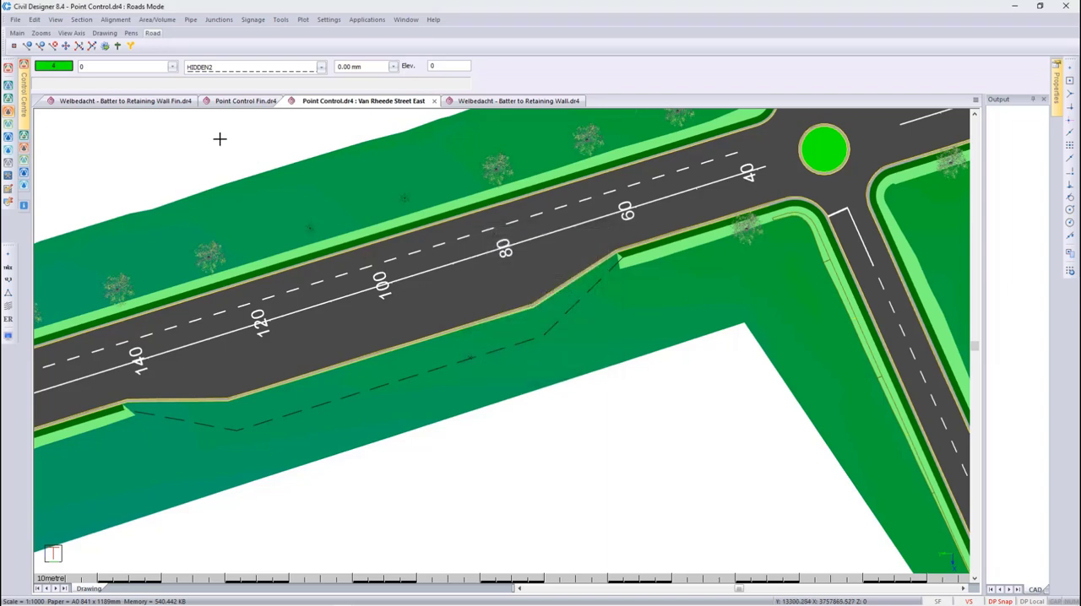
pyautogui.click(104, 44)
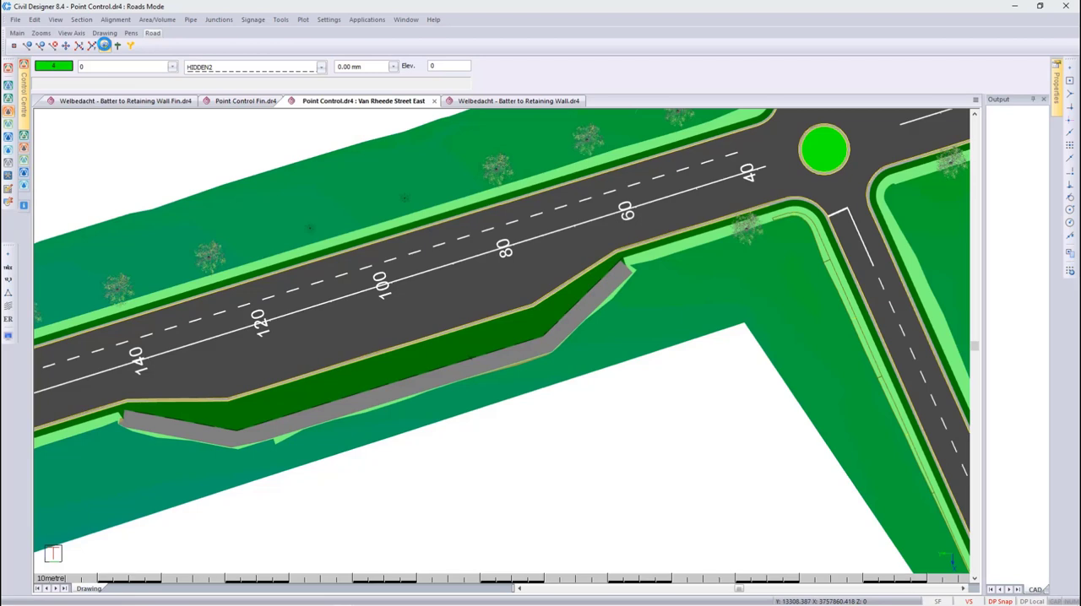
# - Examine the recalculated bus bay, its walkway and drain in the 3D render view, and return to plan
pyautogui.rightClick(442, 292)
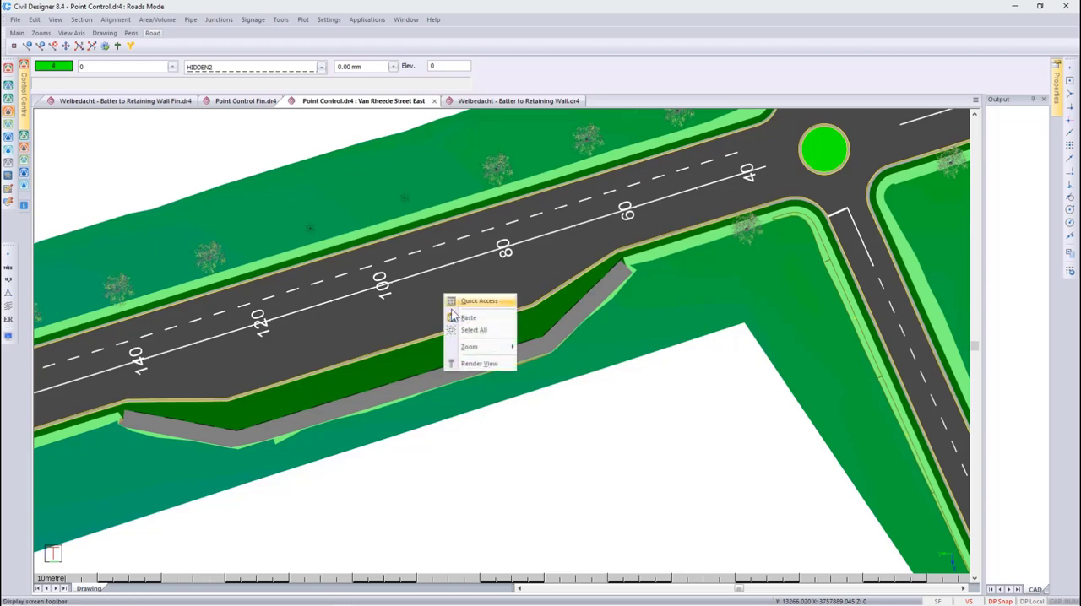
pyautogui.click(473, 362)
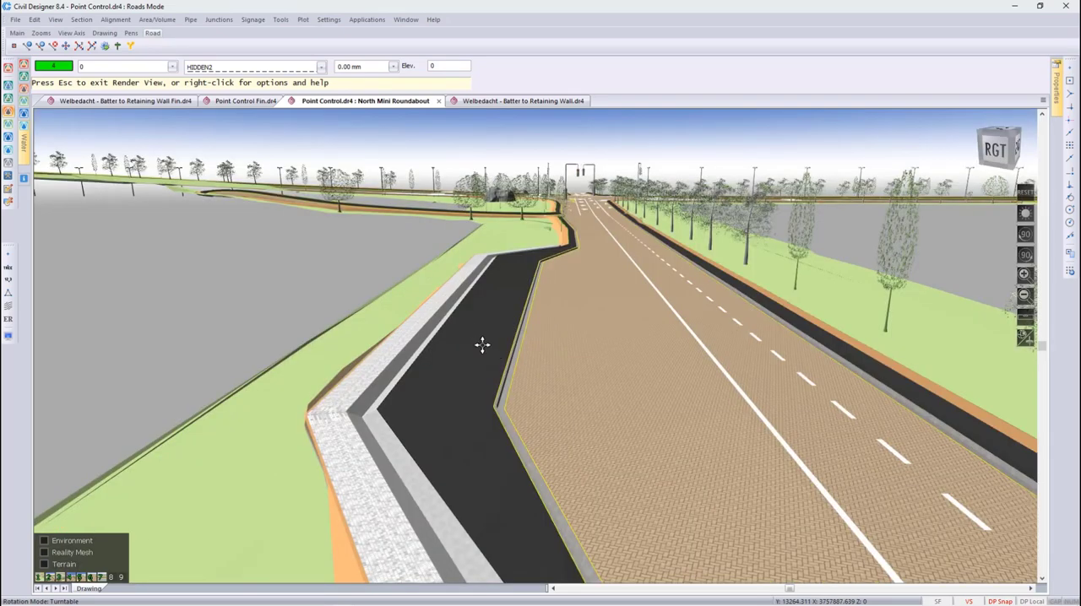
pyautogui.scroll(3, 475, 329)
pyautogui.scroll(1, 475, 328)
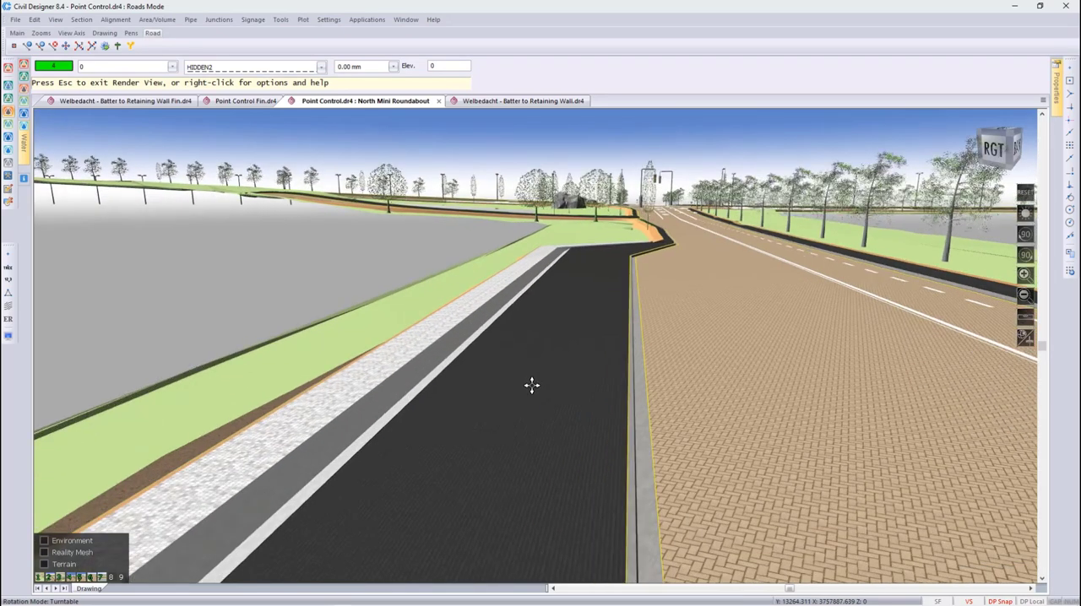
pyautogui.moveTo(524, 406); pyautogui.dragTo(763, 430)
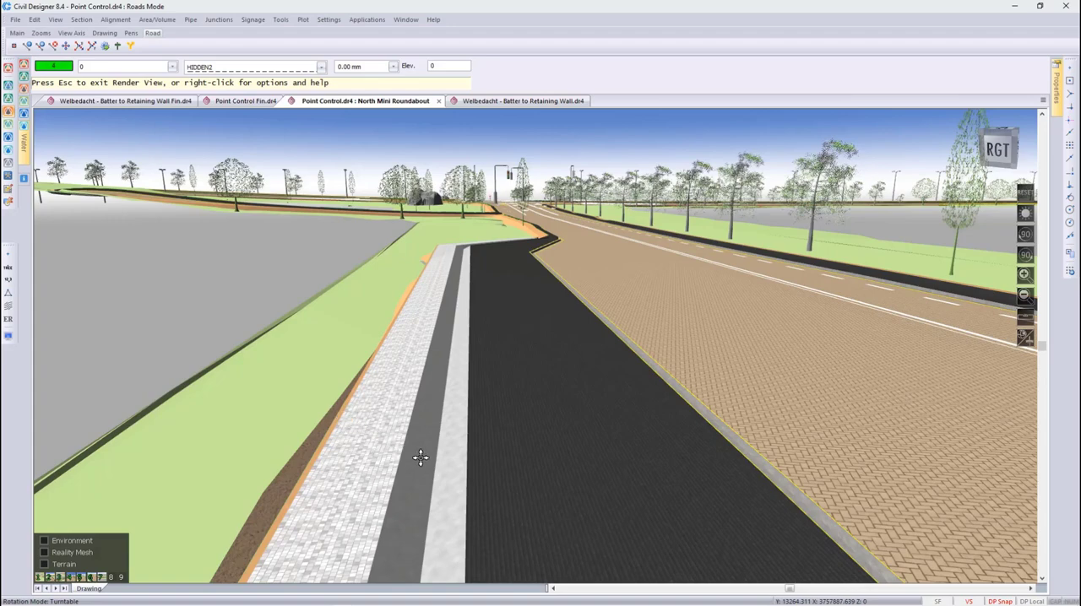
pyautogui.moveTo(429, 466); pyautogui.dragTo(457, 411)
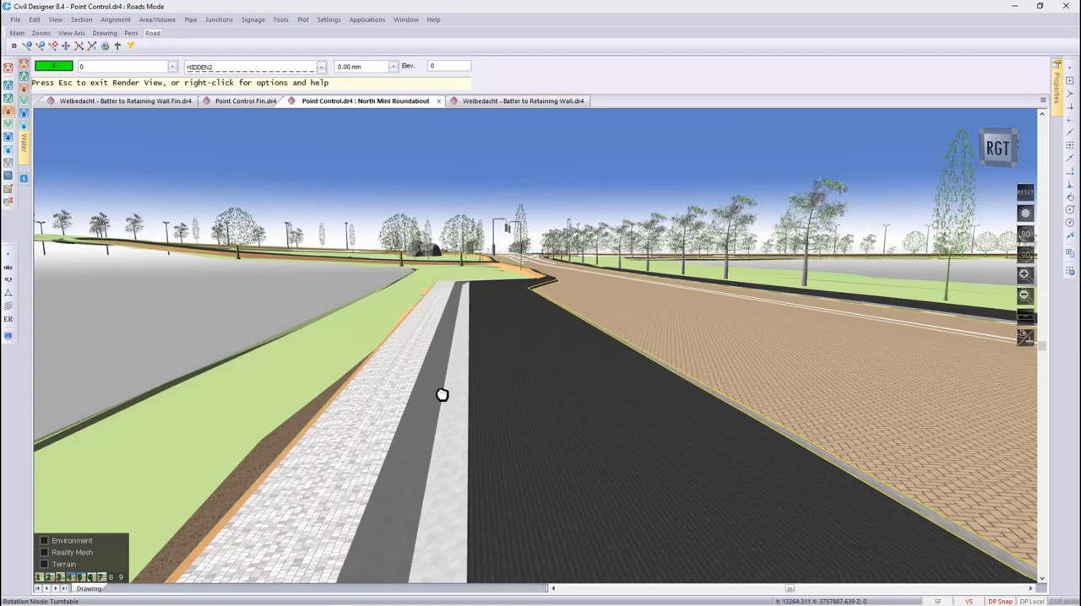
pyautogui.press('Escape')
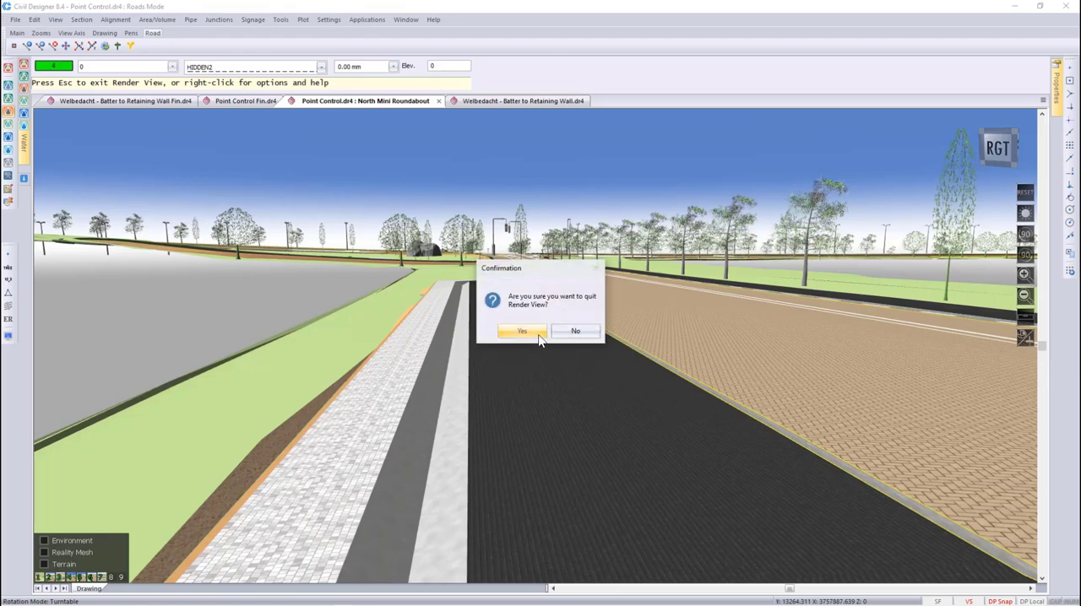
pyautogui.click(538, 334)
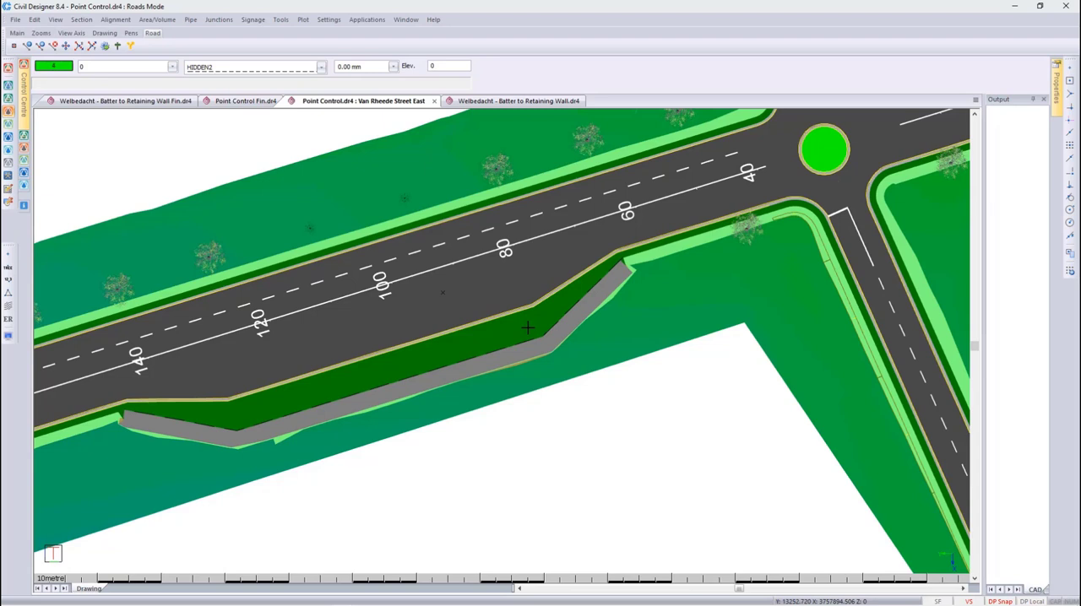
# - Insert a new vertex about midway along the long straight segment of the target drain line beside the bus bay
pyautogui.click(433, 370)
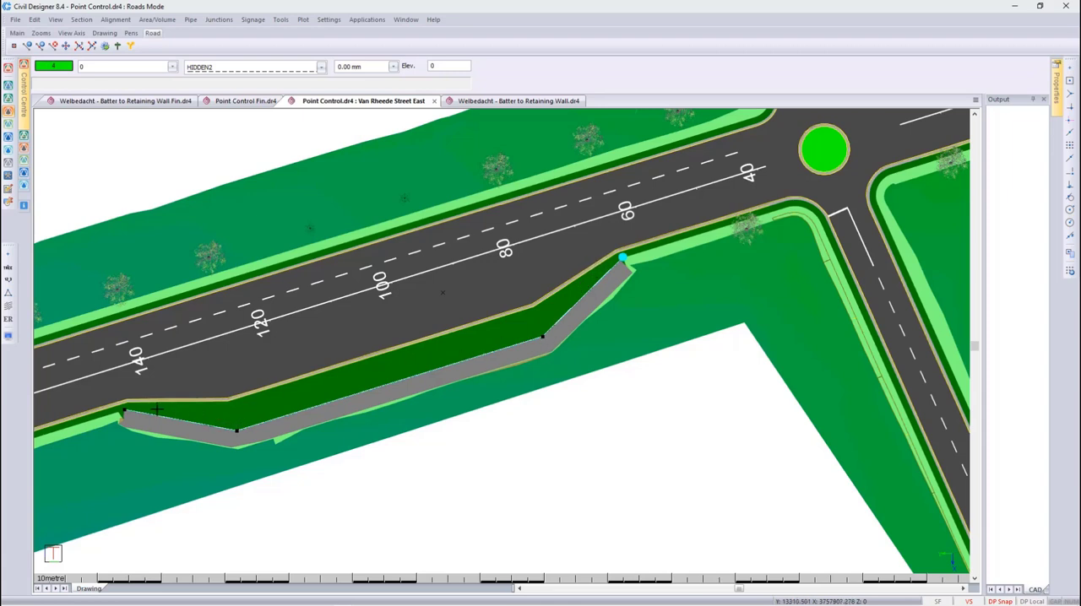
pyautogui.rightClick(365, 379)
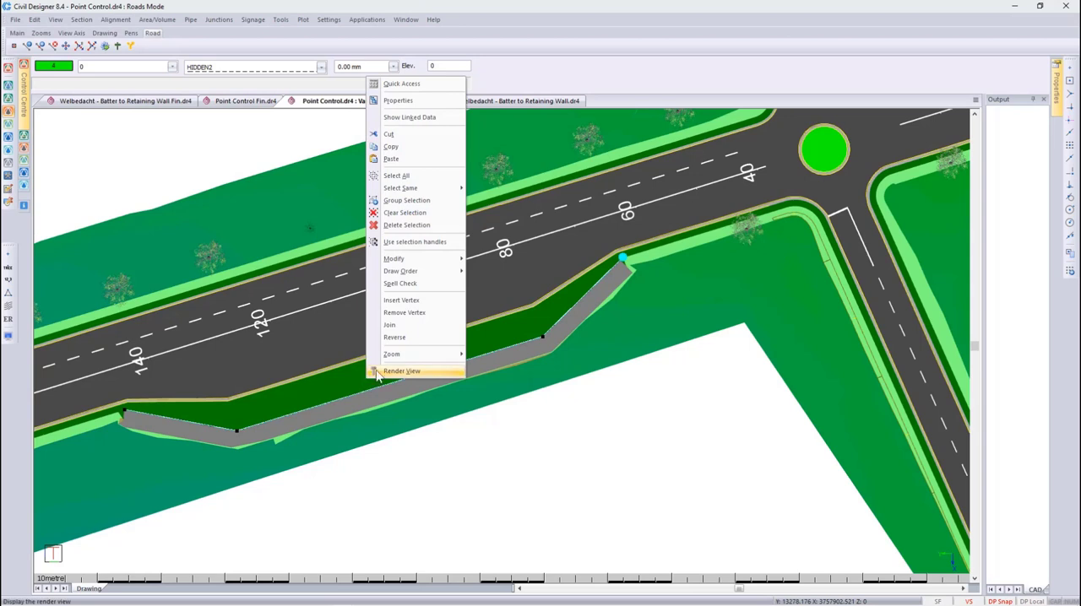
pyautogui.click(402, 301)
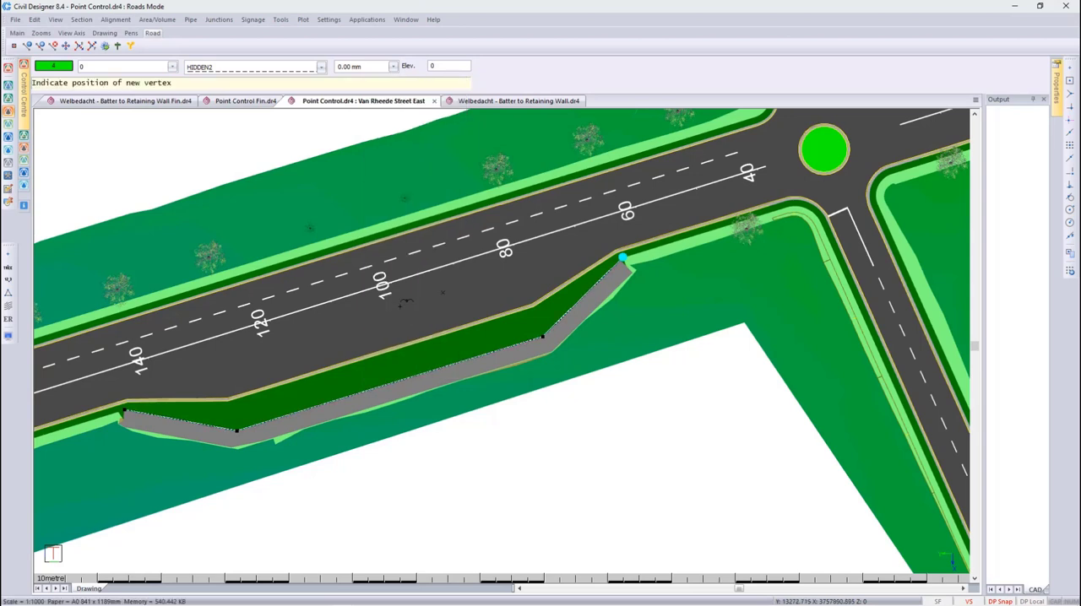
pyautogui.rightClick(391, 385)
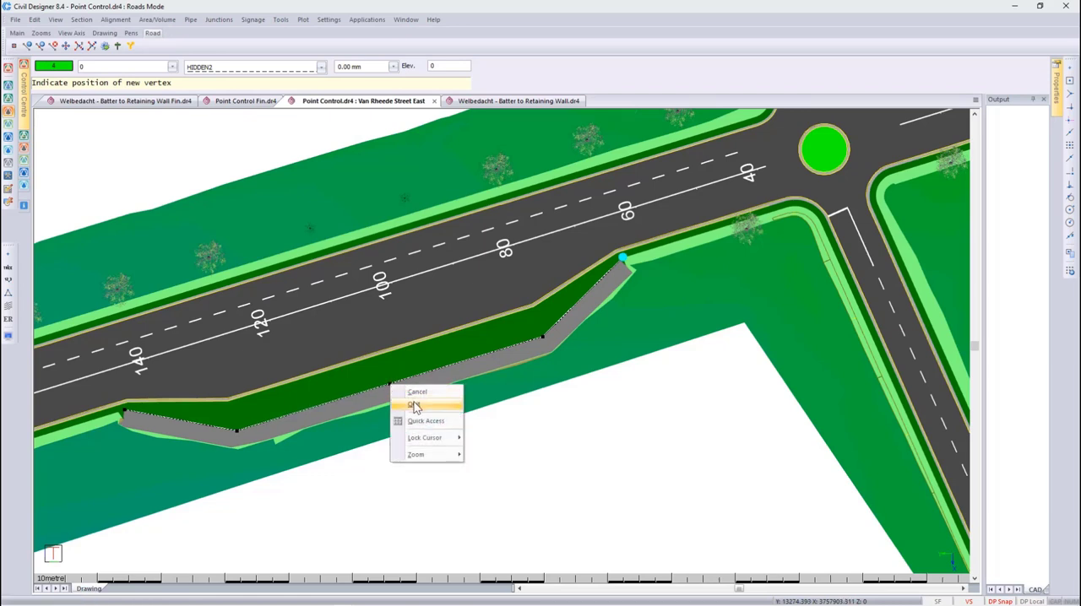
pyautogui.click(415, 406)
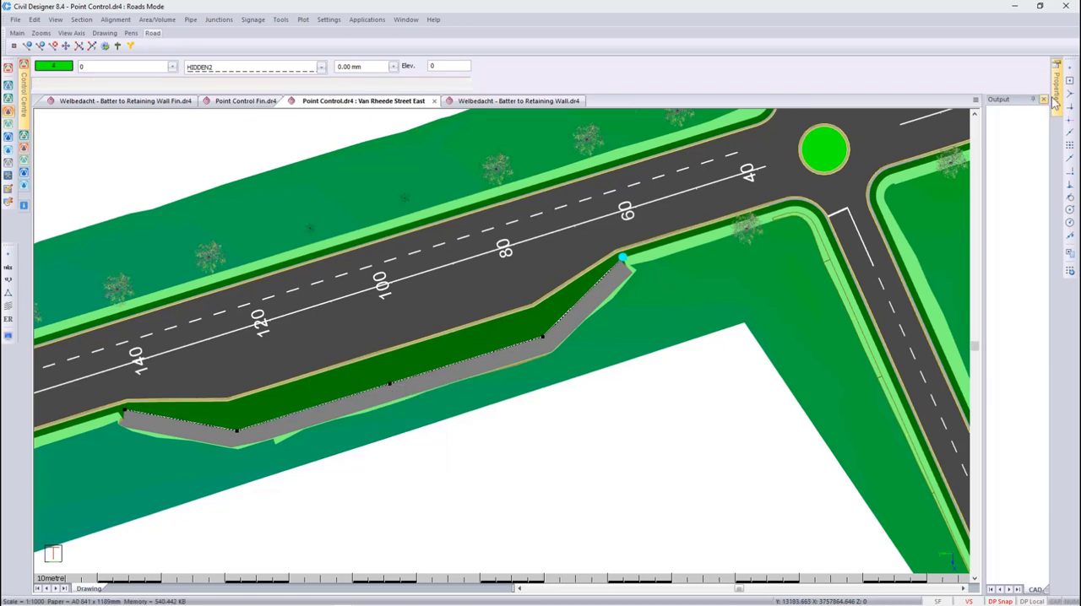
# - Set a lower Z elevation for vertex 3 of the storm drain polyline, the one midway along its long segment
pyautogui.moveTo(1056, 100)
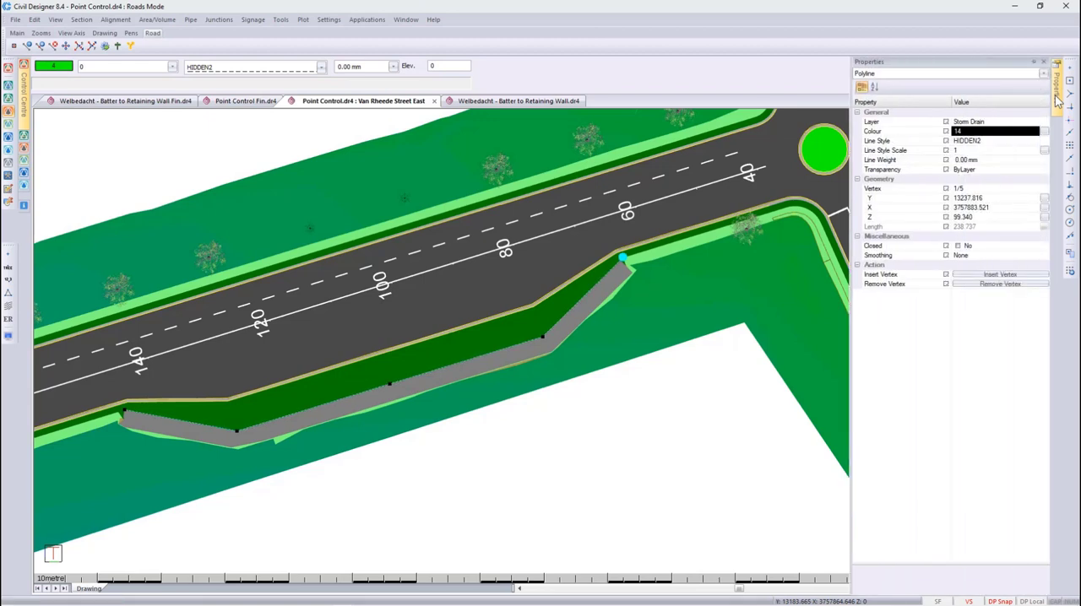
pyautogui.click(1026, 193)
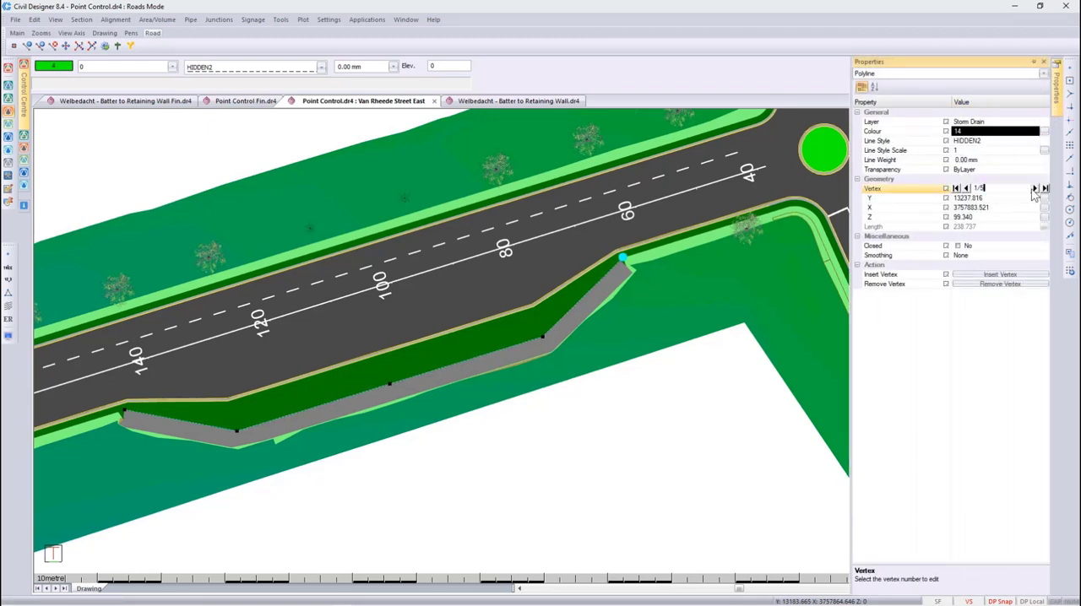
pyautogui.click(1035, 190)
pyautogui.click(1034, 189)
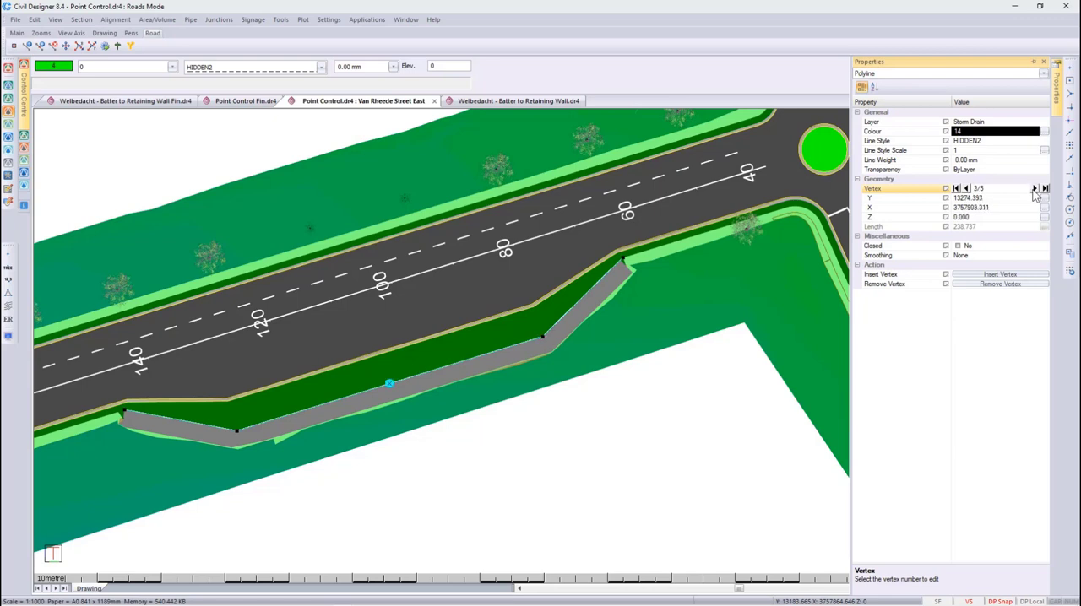
pyautogui.click(983, 218)
pyautogui.doubleClick(984, 218)
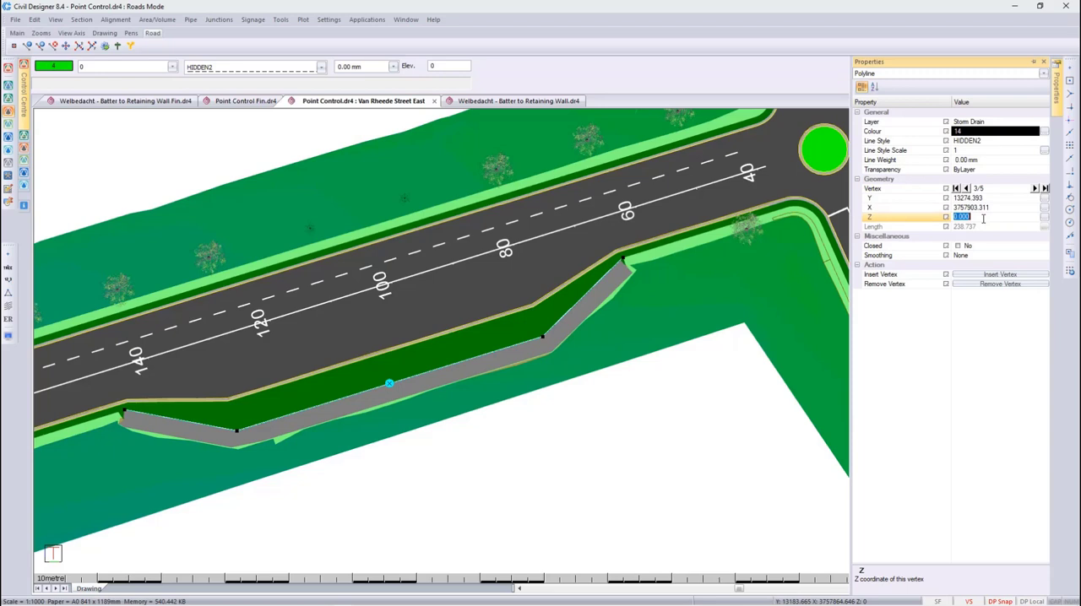
pyautogui.write('98.340')
pyautogui.press('Return')
# - Set the Z elevation of the drain line's fourth vertex to 97.55 and recalculate Van Rheede Street East
pyautogui.click(1034, 188)
pyautogui.click(984, 216)
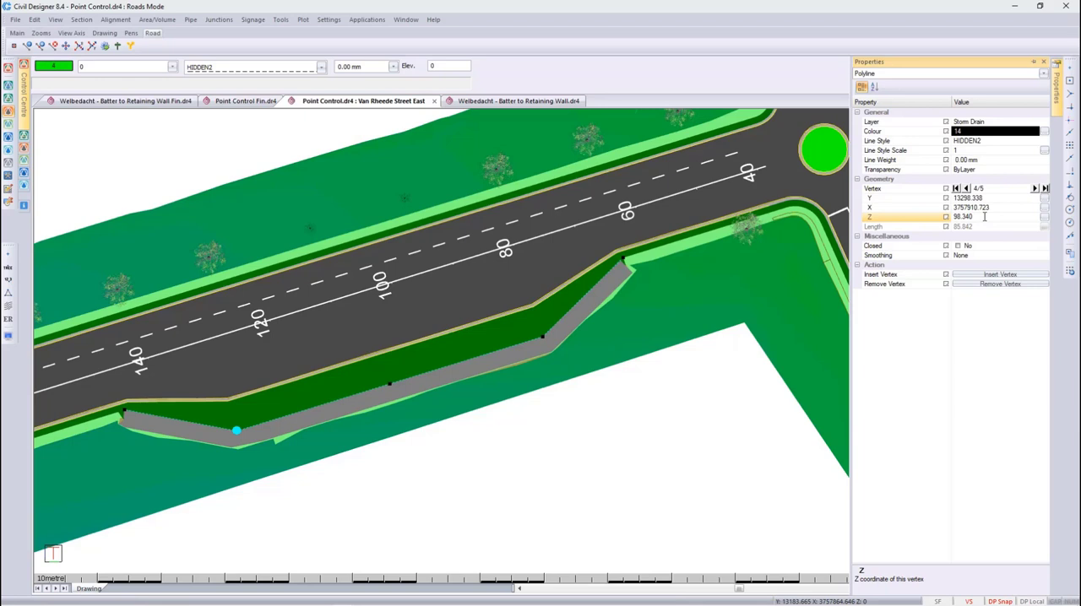
pyautogui.doubleClick(984, 216)
pyautogui.write('97')
pyautogui.write('.55')
pyautogui.click(1035, 189)
pyautogui.press('Escape')
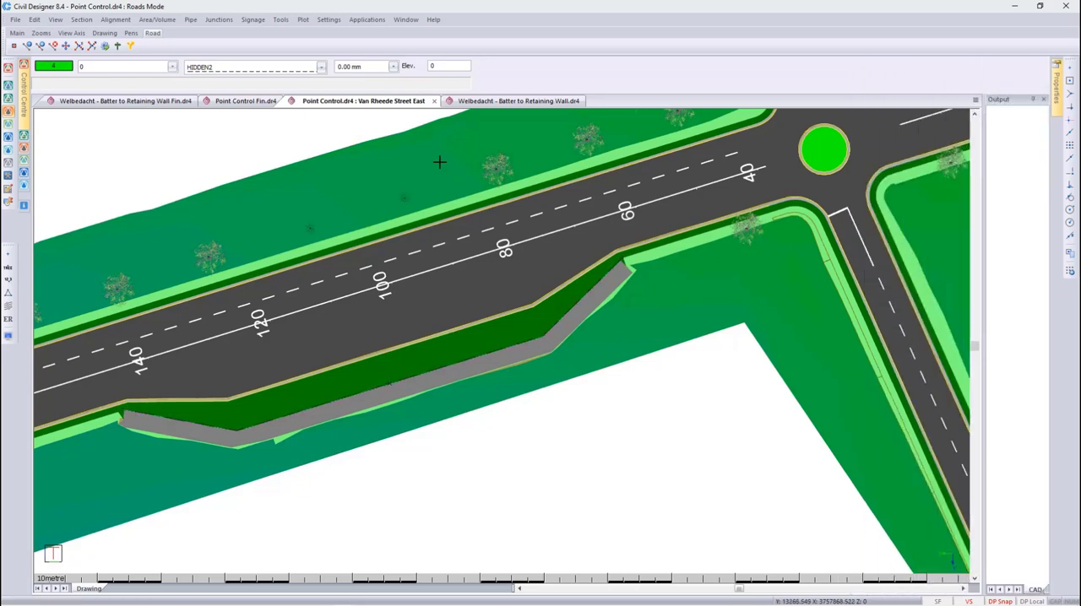
pyautogui.click(106, 47)
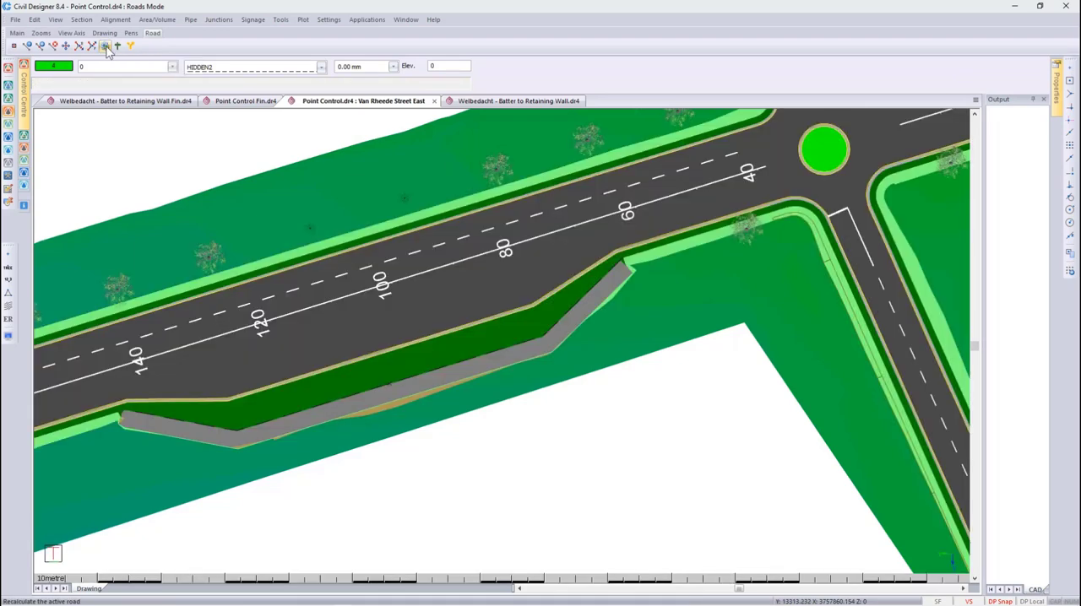
# - Examine the recalculated drain, walkway and outer batter along the bus bay in the 3D render view, and return to plan
pyautogui.rightClick(434, 287)
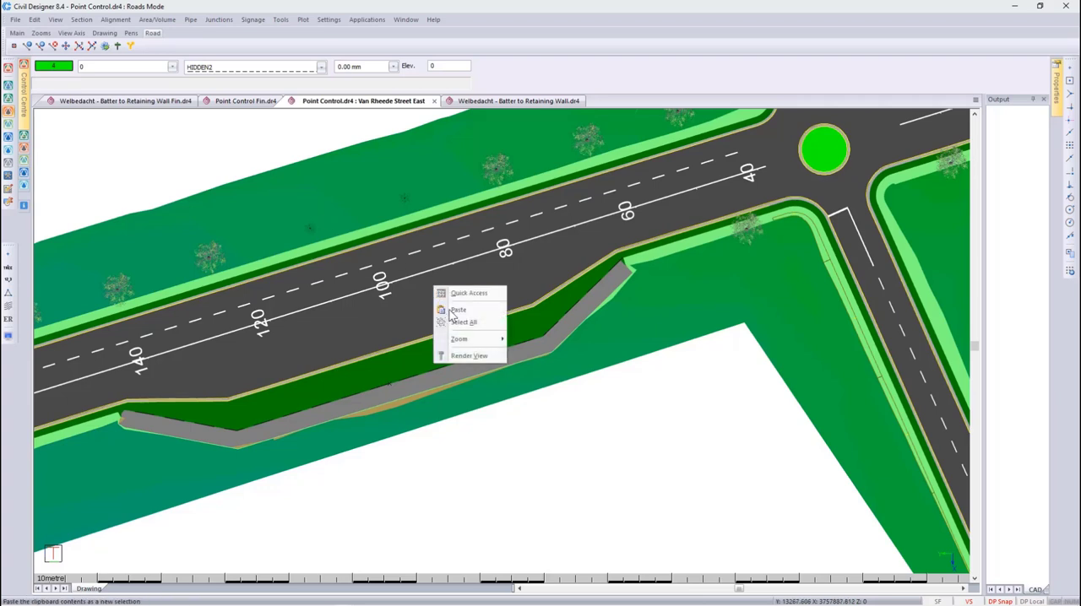
pyautogui.click(466, 356)
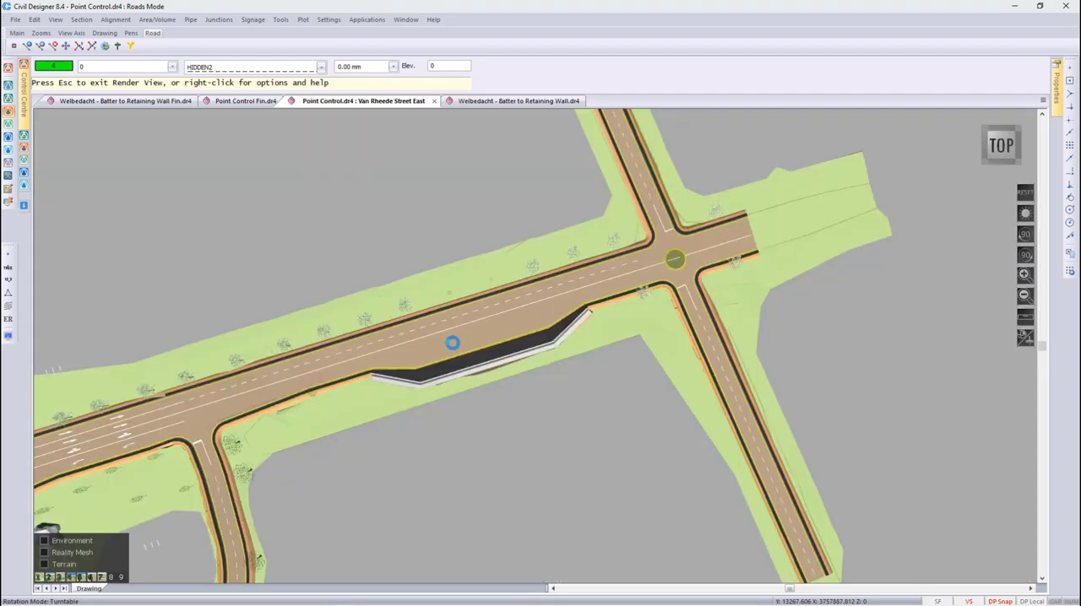
pyautogui.press('1')
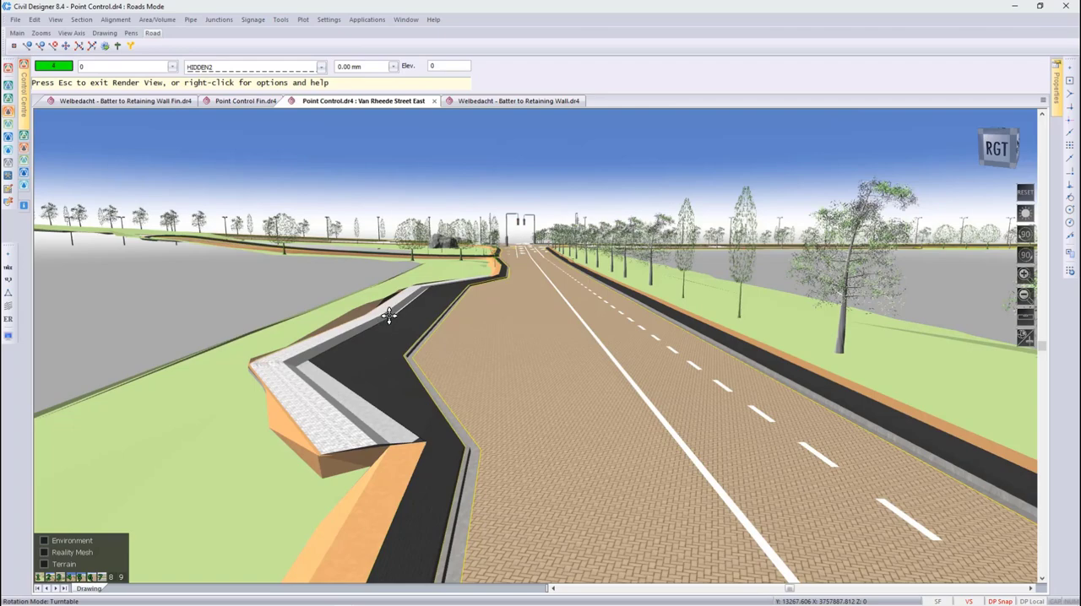
pyautogui.moveTo(502, 355); pyautogui.dragTo(251, 466)
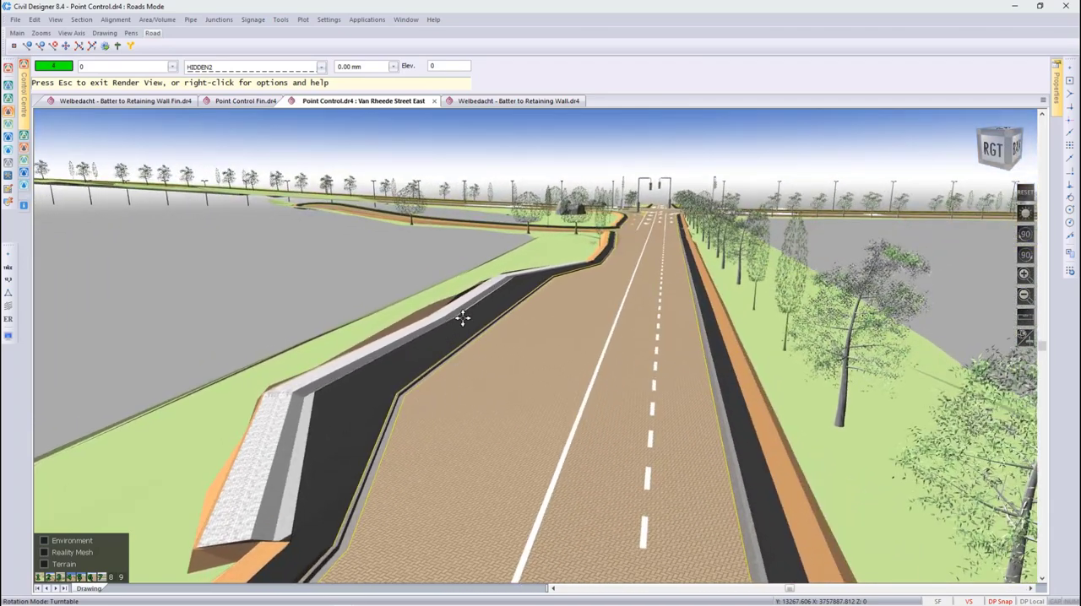
pyautogui.scroll(2, 463, 317)
pyautogui.scroll(1, 463, 318)
pyautogui.moveTo(605, 393); pyautogui.dragTo(261, 498)
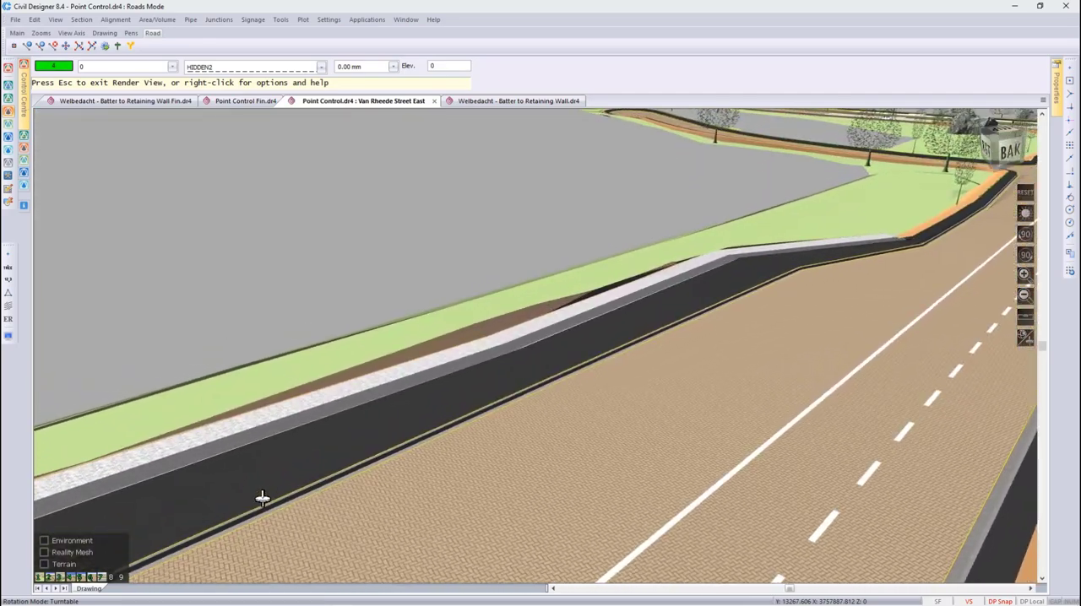
pyautogui.press('Escape')
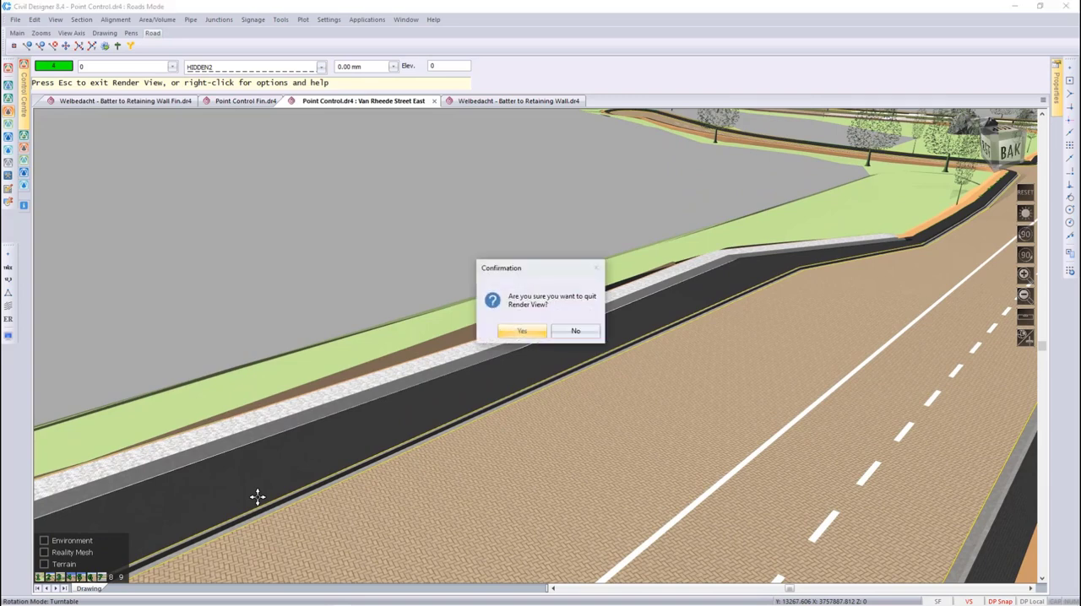
pyautogui.click(520, 332)
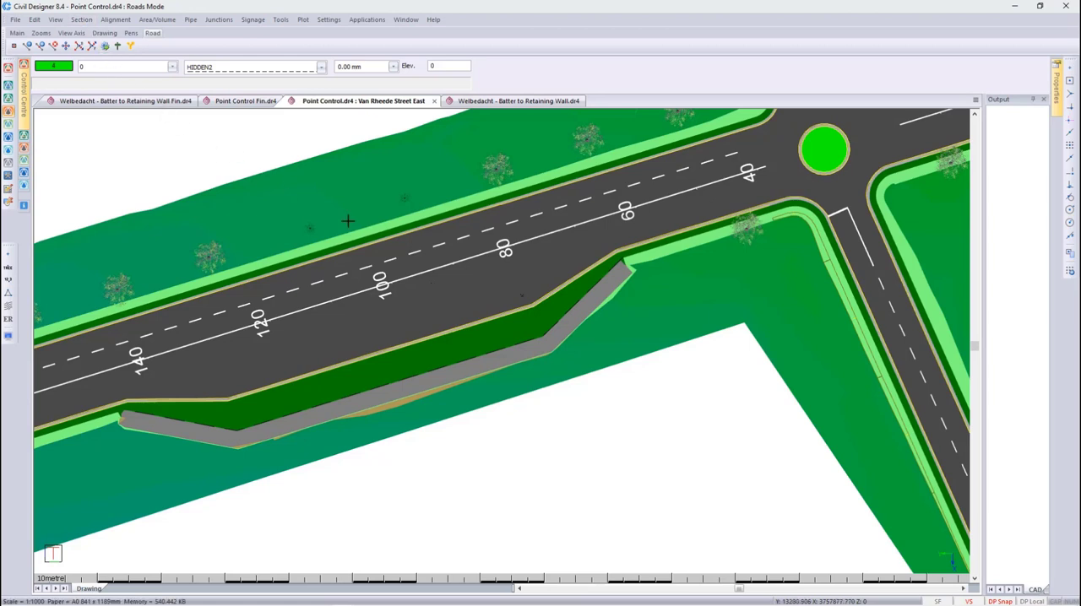
# - Examine the drain's shape in the graphical cross sections through the bus bay from chainage 85 to 120, and close the section editor
pyautogui.moveTo(336, 215); pyautogui.dragTo(231, 184, button='middle')
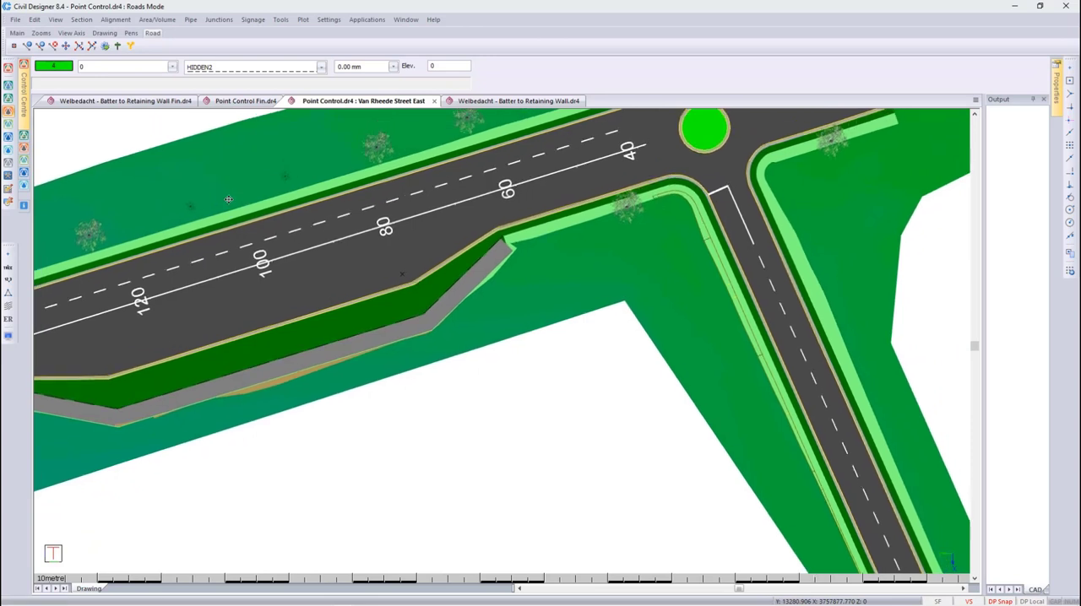
pyautogui.click(83, 20)
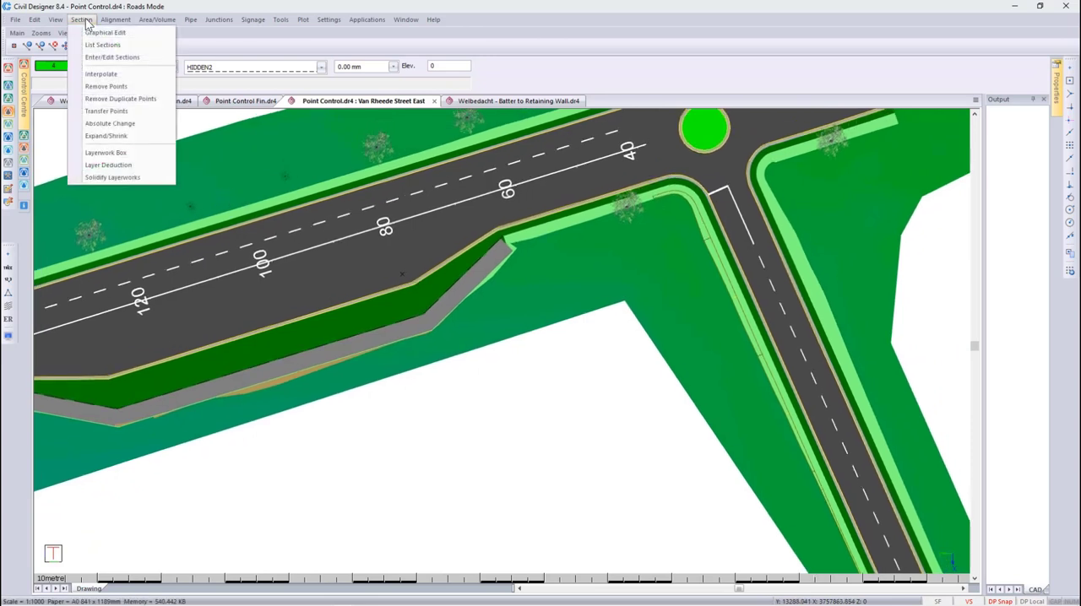
pyautogui.click(93, 31)
pyautogui.click(392, 265)
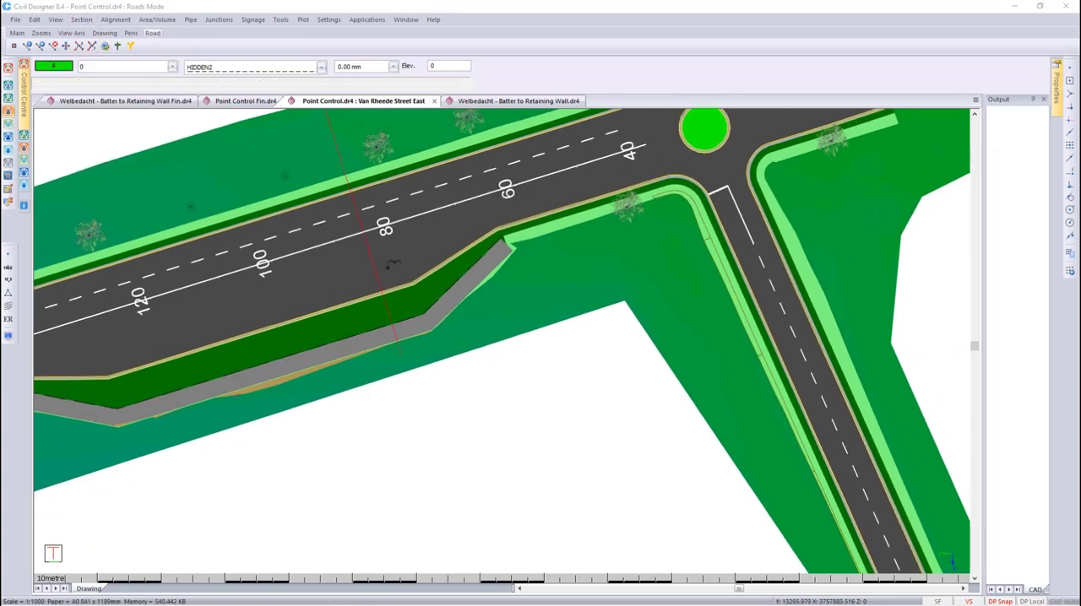
pyautogui.moveTo(369, 234); pyautogui.dragTo(651, 117)
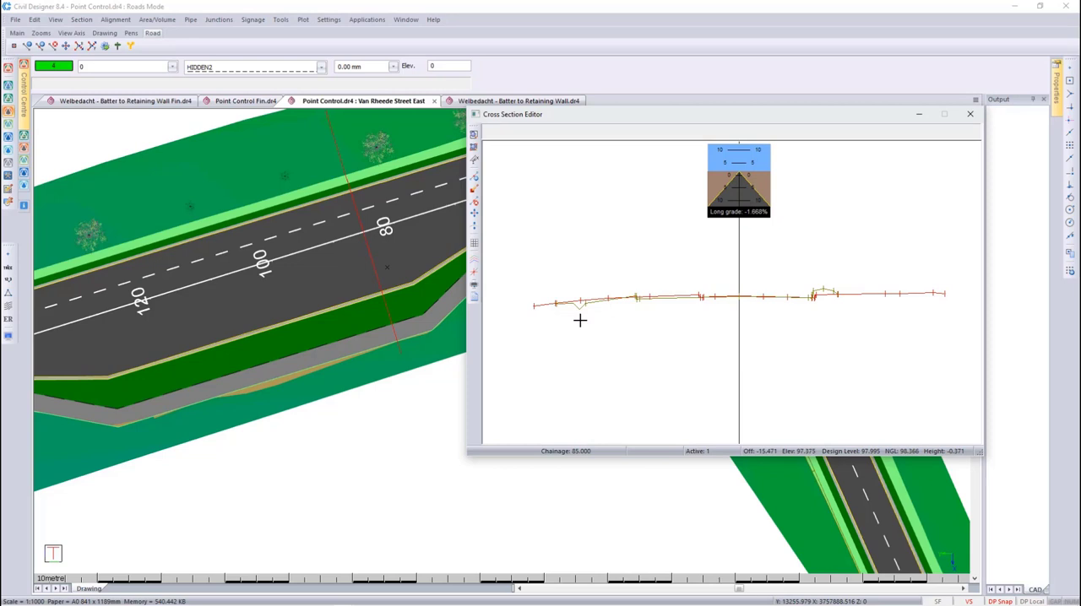
pyautogui.press('pagedown')
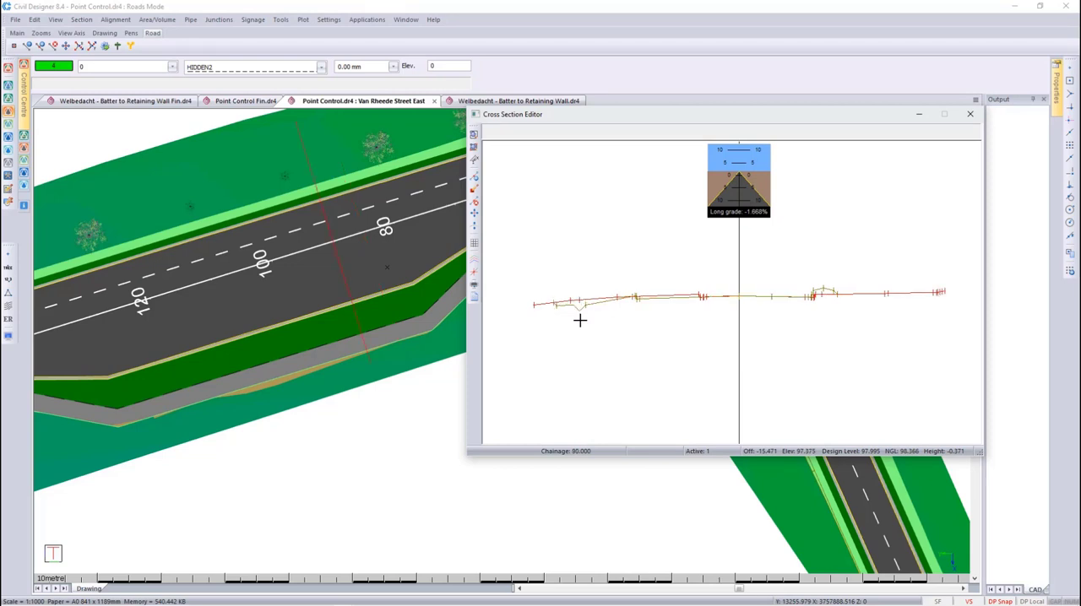
pyautogui.press('pagedown')
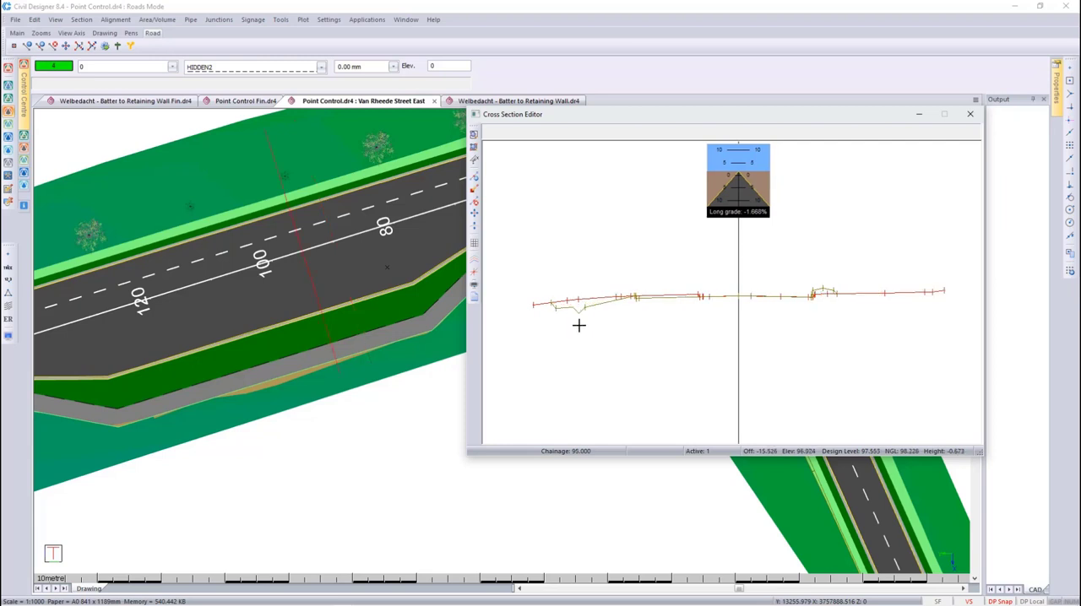
pyautogui.press('pagedown')
pyautogui.press('pagedown')
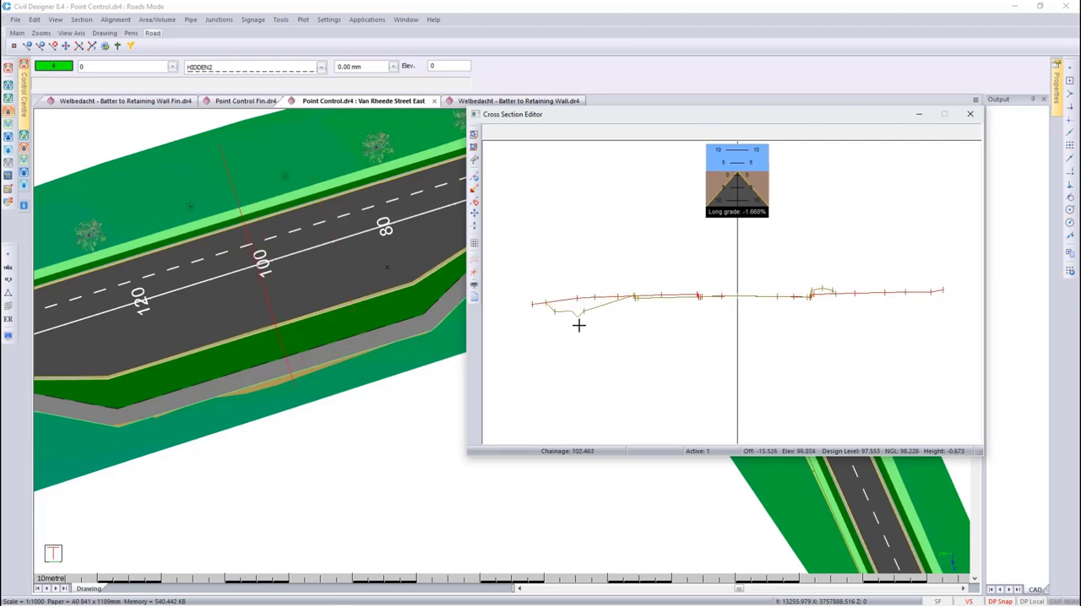
pyautogui.press('pagedown')
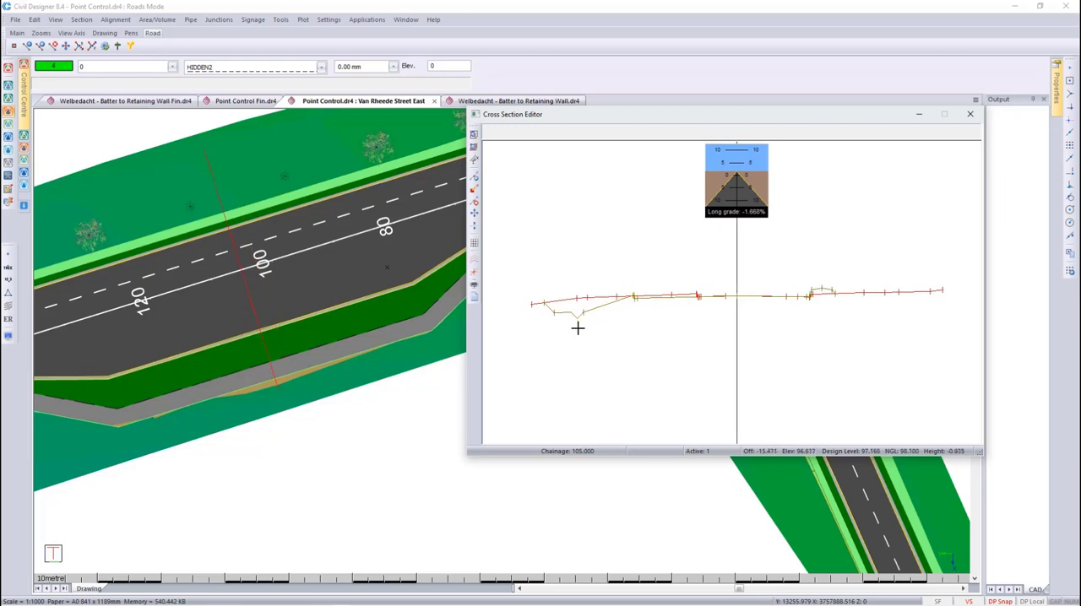
pyautogui.press('pagedown')
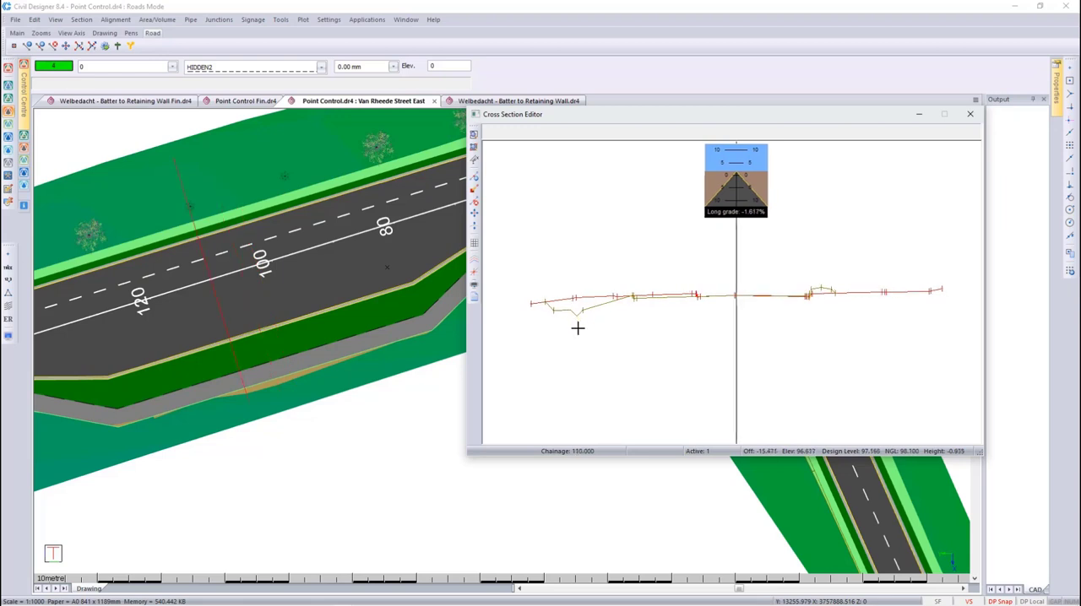
pyautogui.press('pagedown')
pyautogui.press('pagedown')
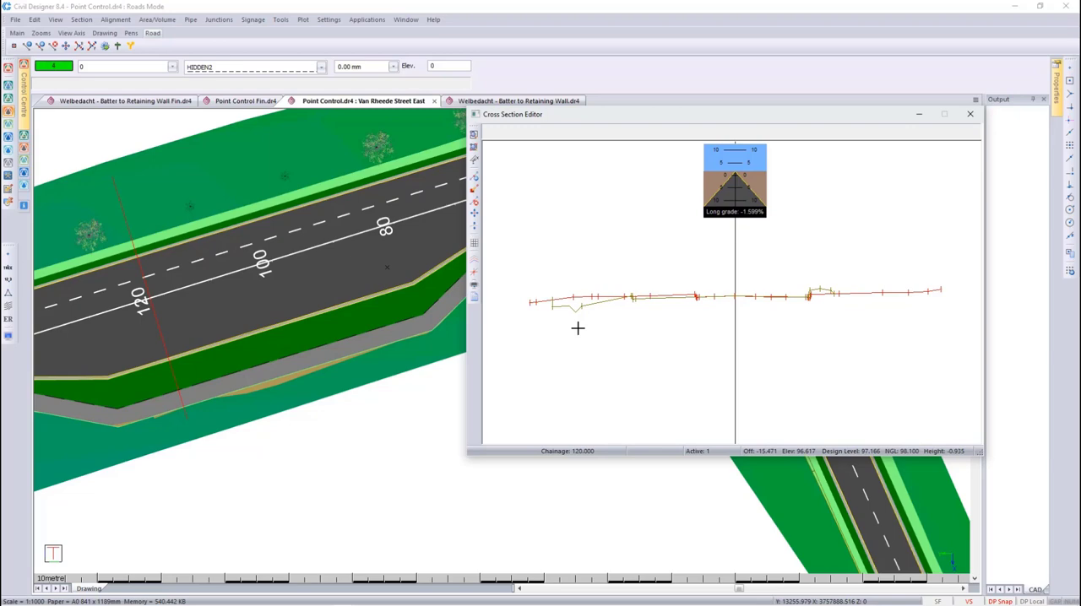
pyautogui.click(970, 114)
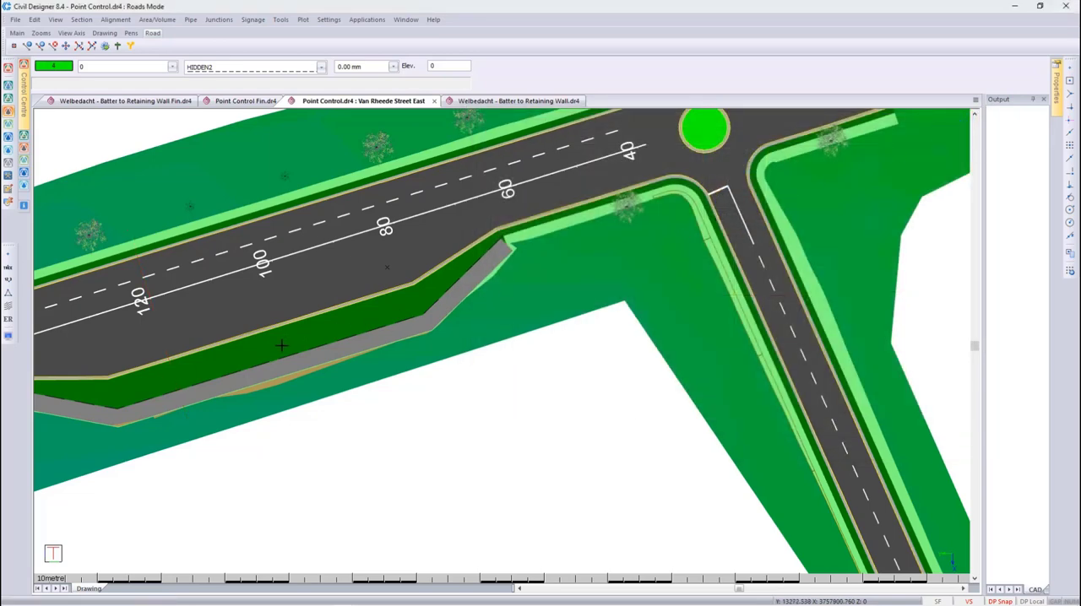
# - Draw an open spline in drafting mode around the outer side of the bus bay's walkway, and return to Roads mode
pyautogui.scroll(-1, 233, 303)
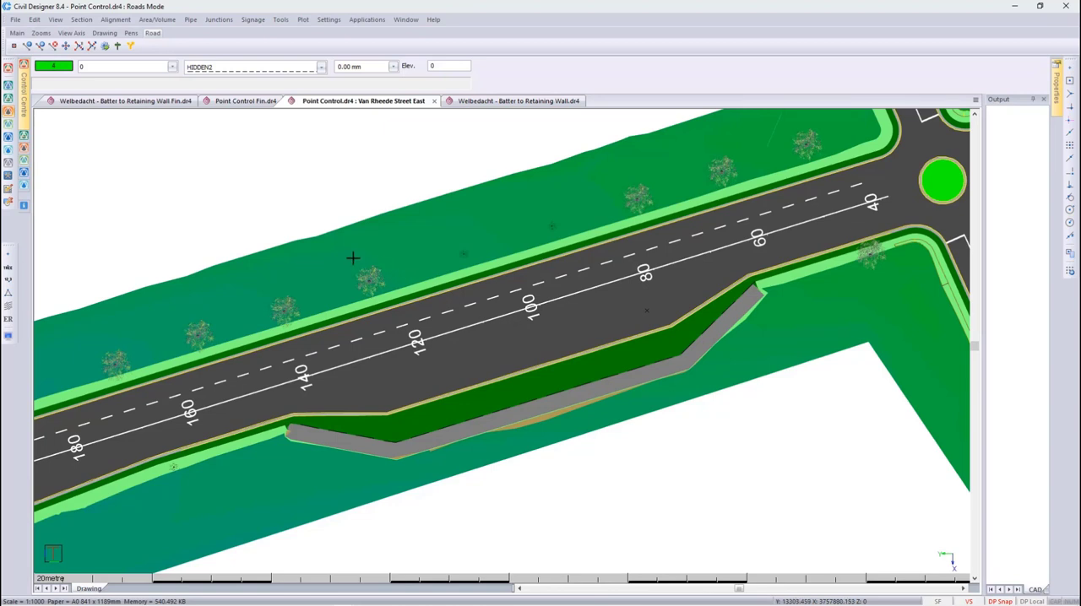
pyautogui.click(23, 76)
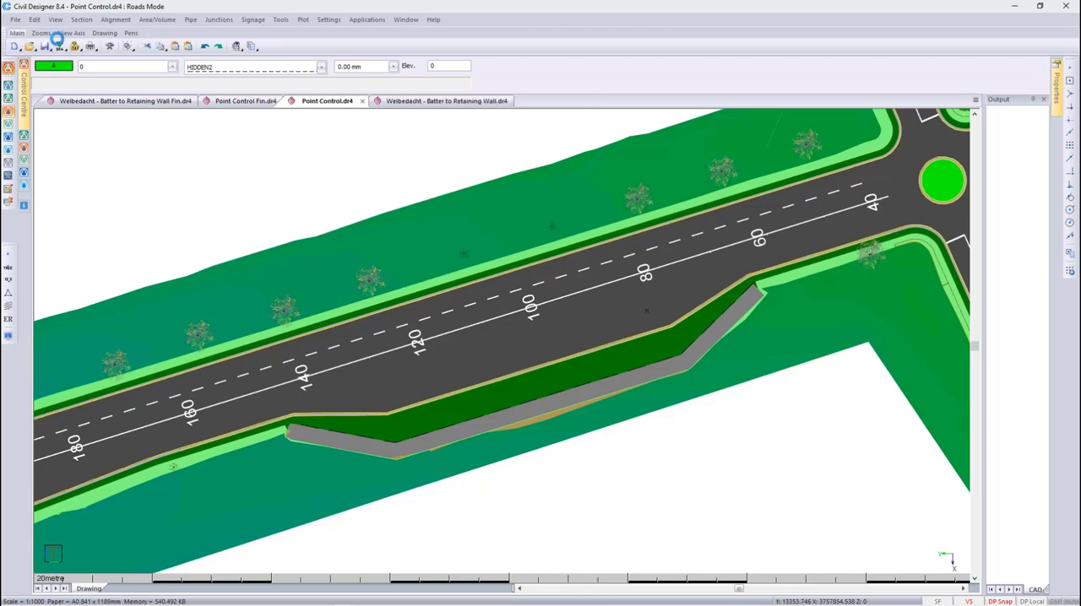
pyautogui.click(80, 21)
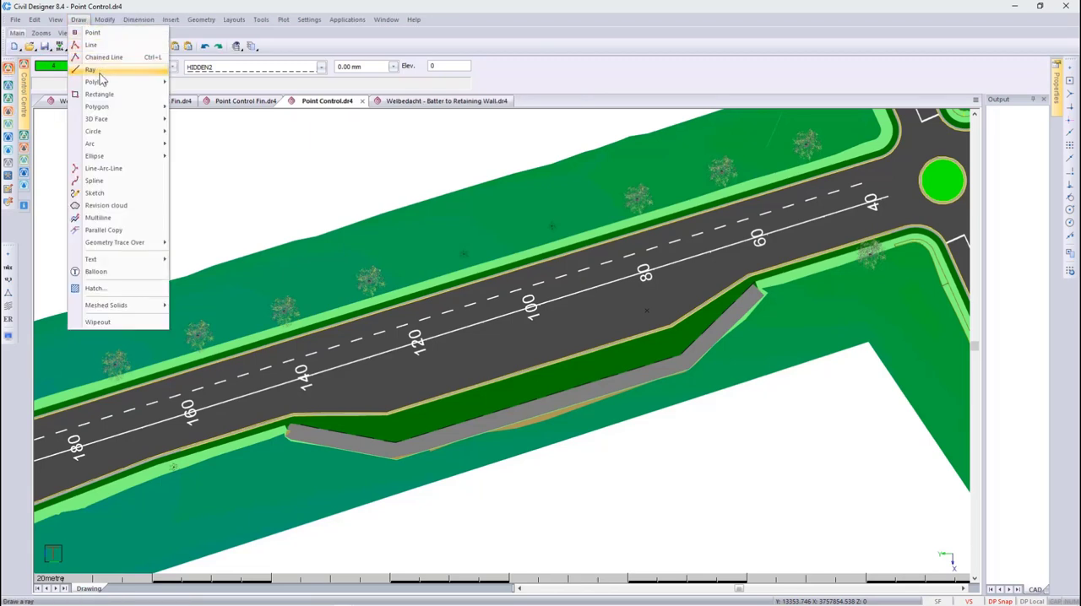
pyautogui.click(97, 180)
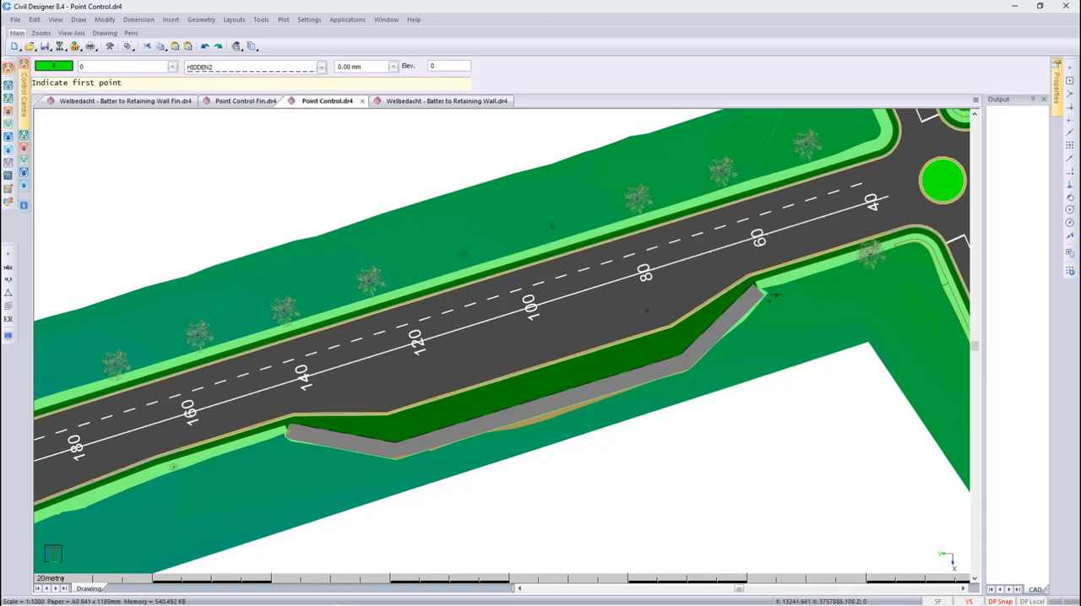
pyautogui.click(780, 288)
pyautogui.click(702, 380)
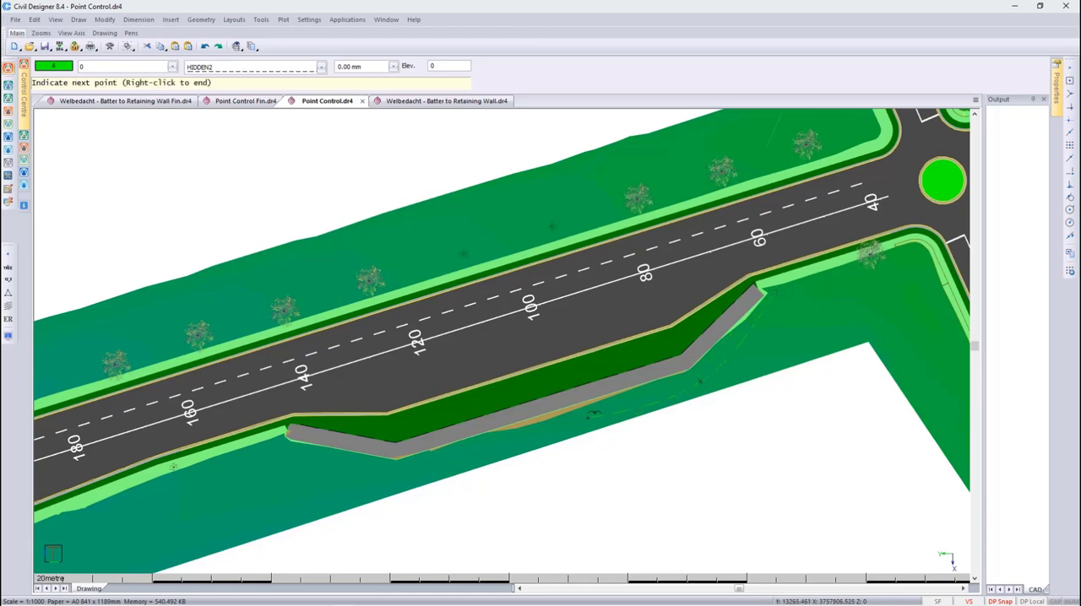
pyautogui.click(546, 424)
pyautogui.click(397, 478)
pyautogui.rightClick(281, 442)
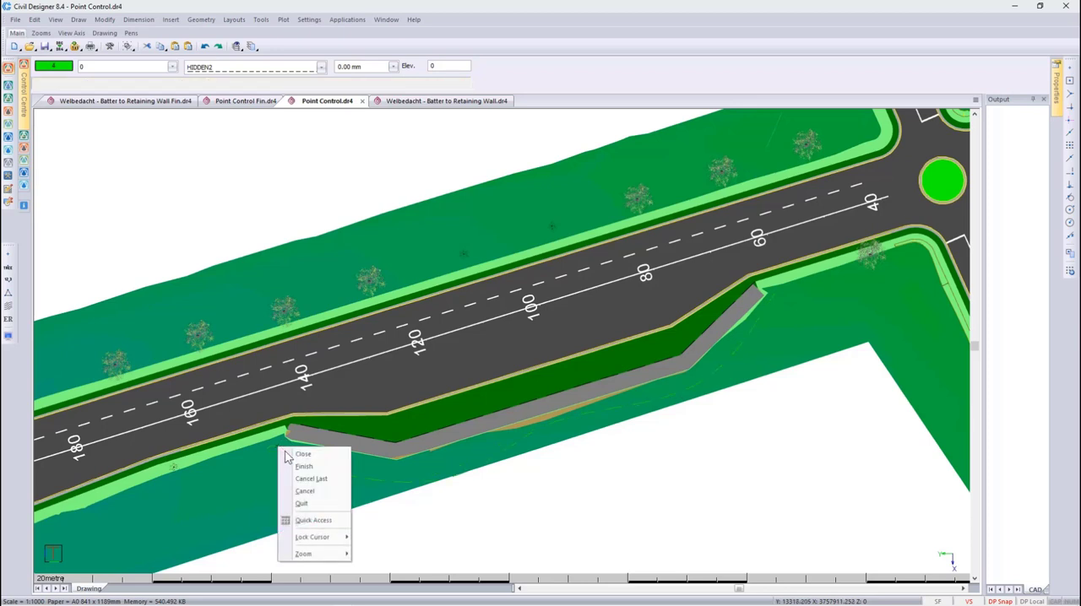
pyautogui.click(295, 466)
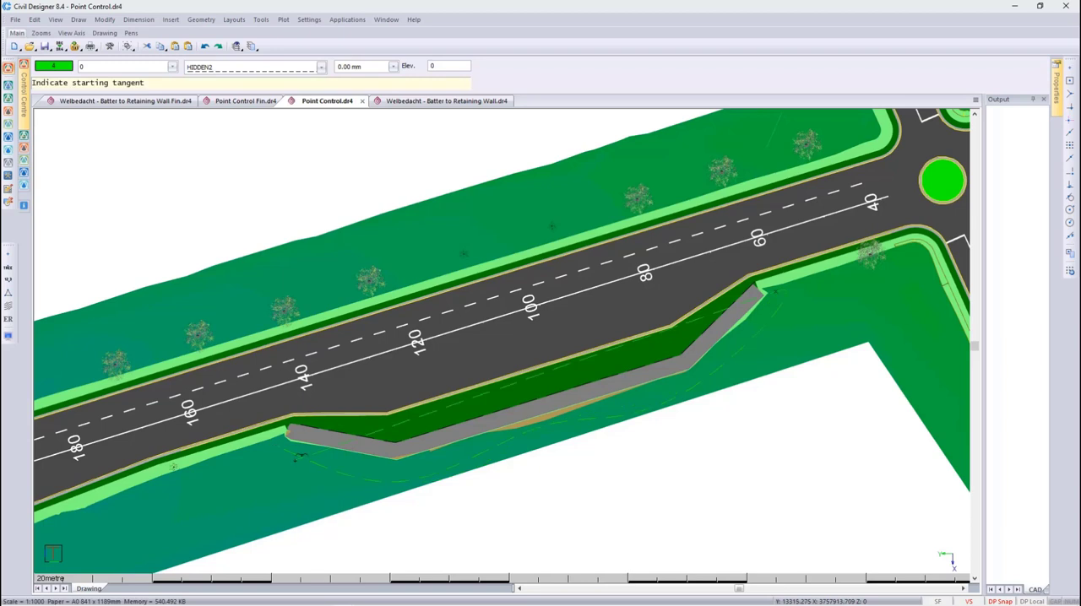
pyautogui.rightClick(297, 459)
pyautogui.click(330, 482)
pyautogui.rightClick(348, 388)
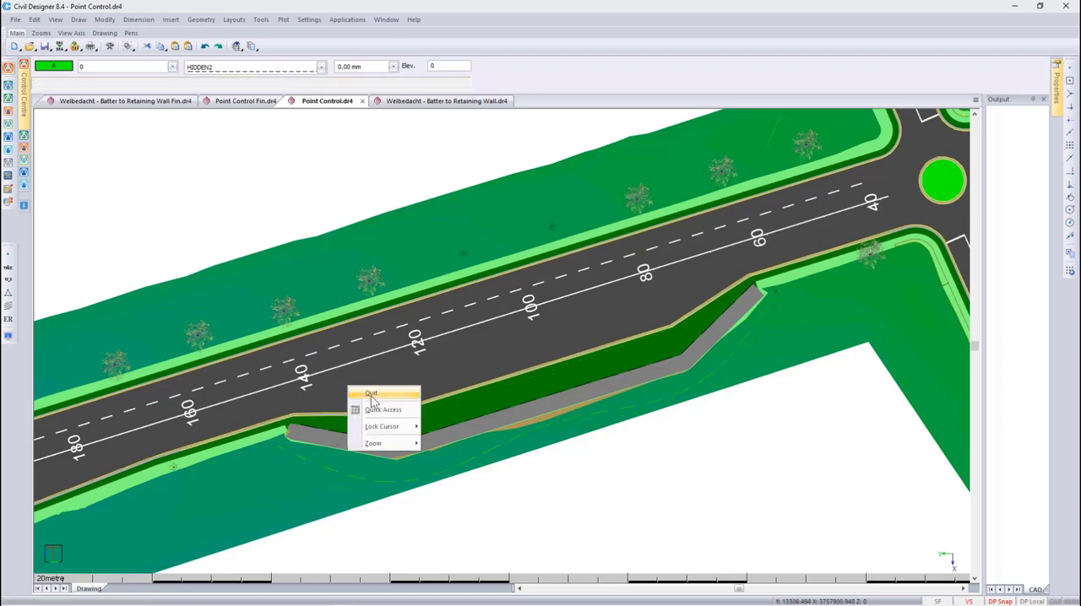
pyautogui.click(371, 395)
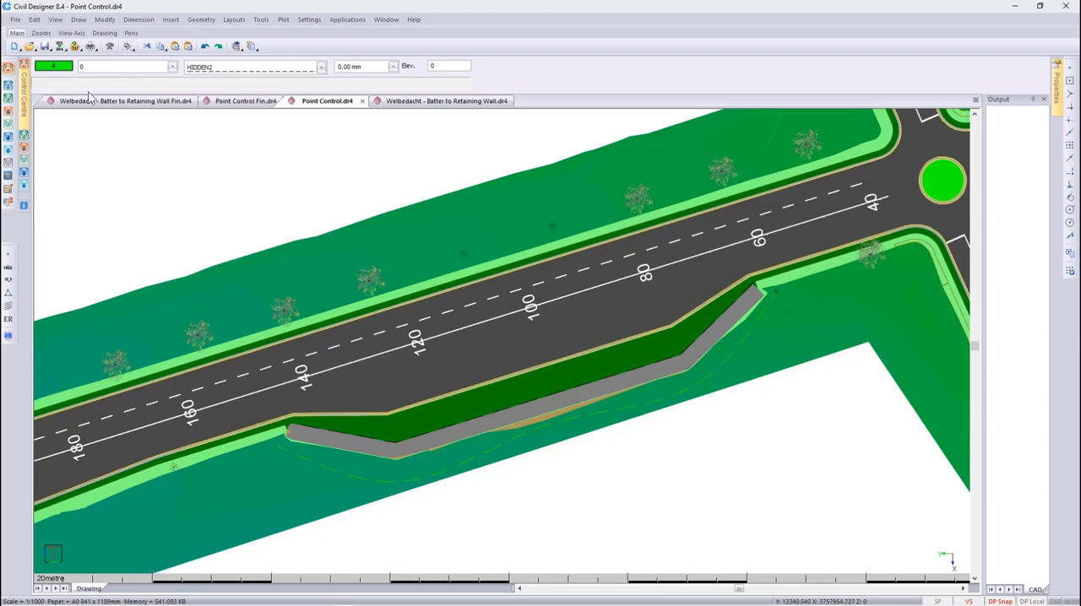
pyautogui.click(9, 111)
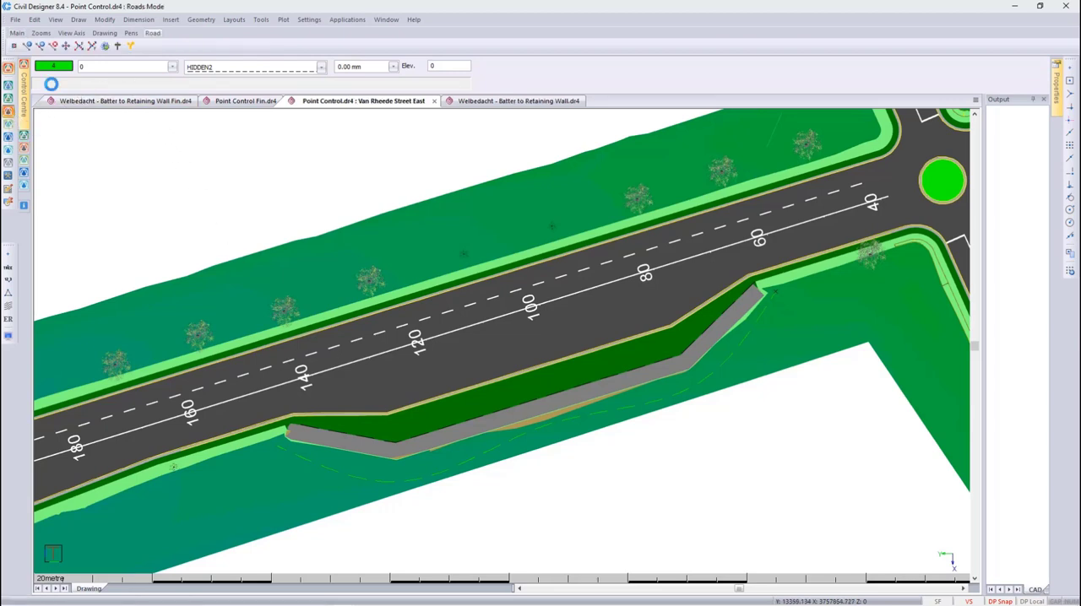
# - Add a second point control rule for control point LFP on the Bus Bay template
pyautogui.click(116, 19)
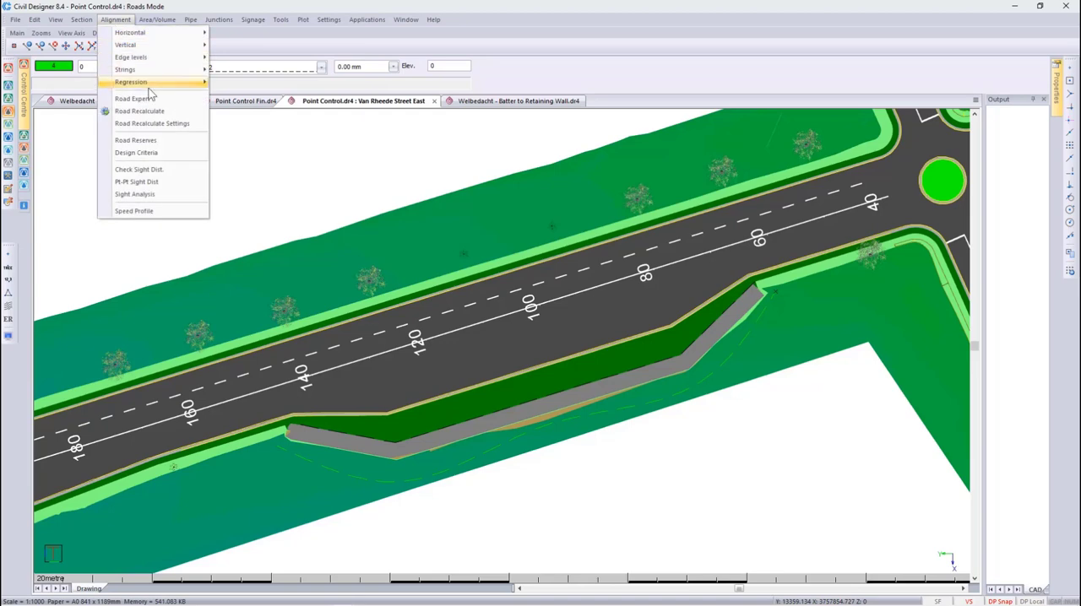
pyautogui.moveTo(152, 82)
pyautogui.click(255, 119)
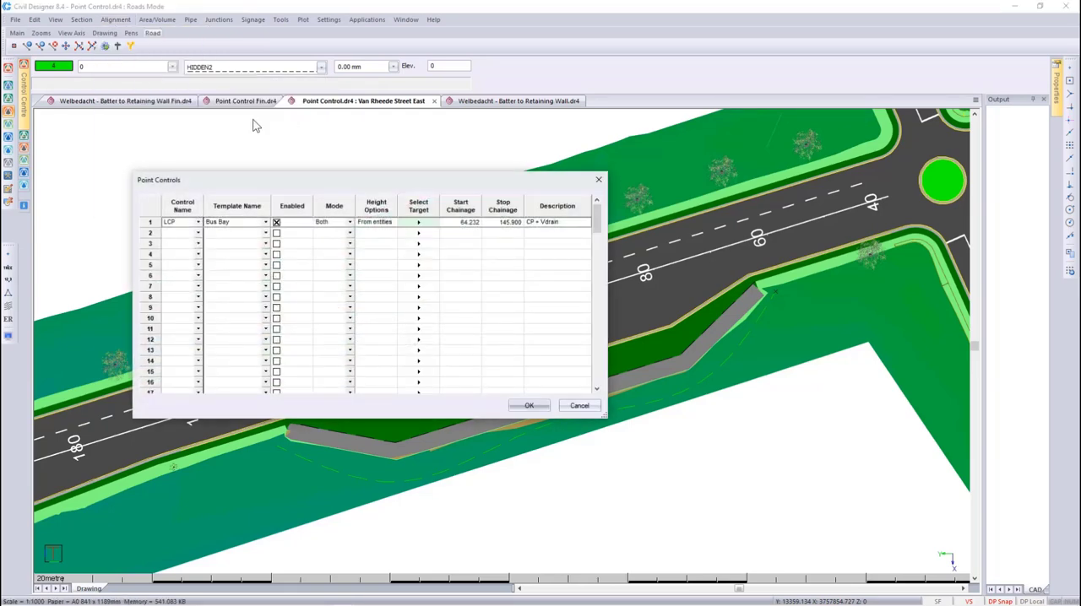
pyautogui.click(197, 234)
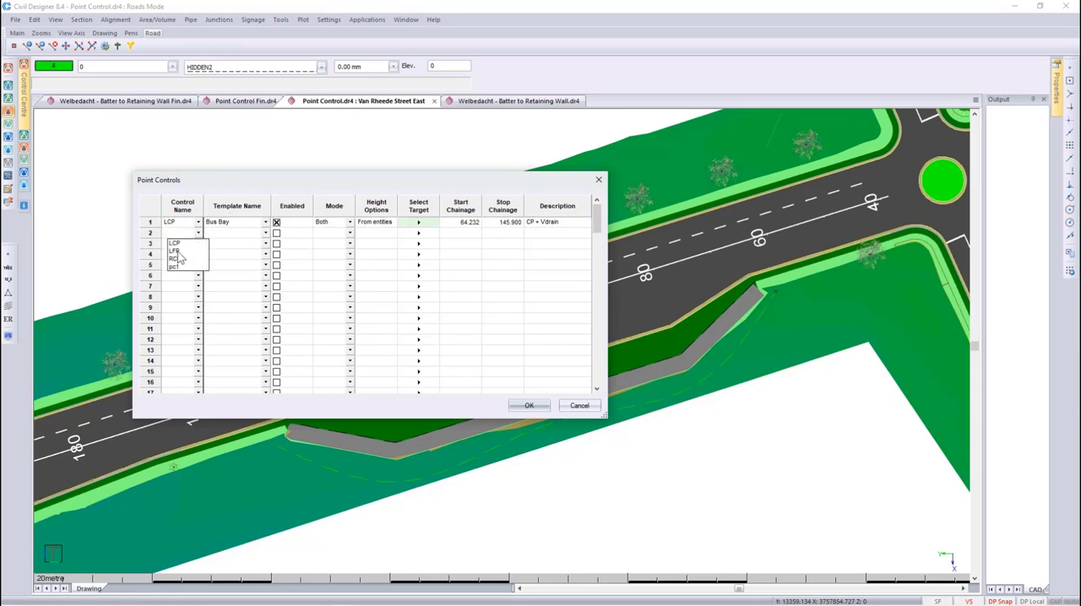
pyautogui.click(177, 252)
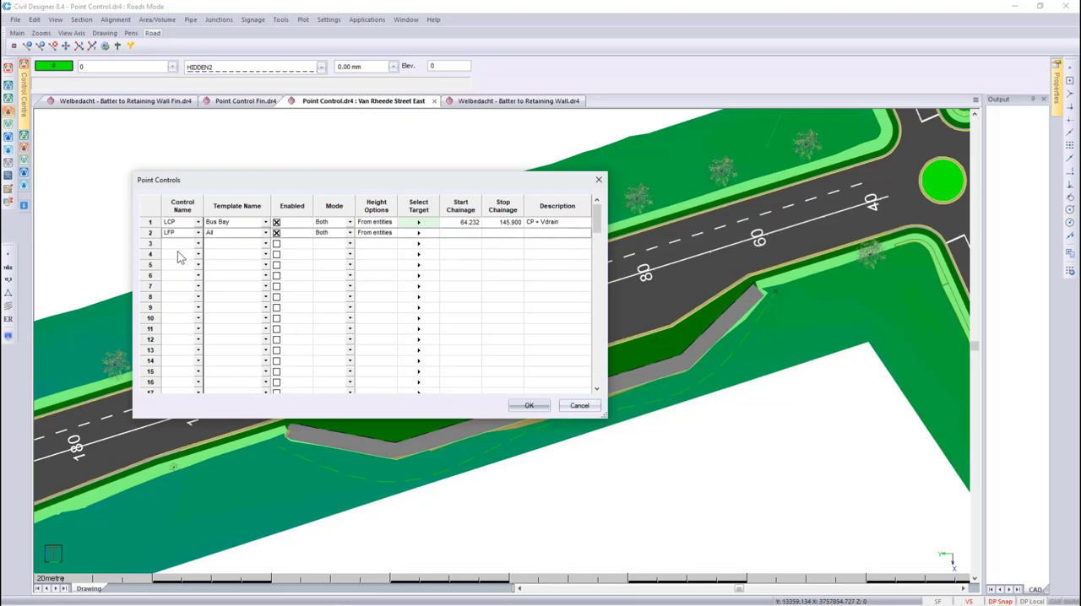
pyautogui.click(265, 233)
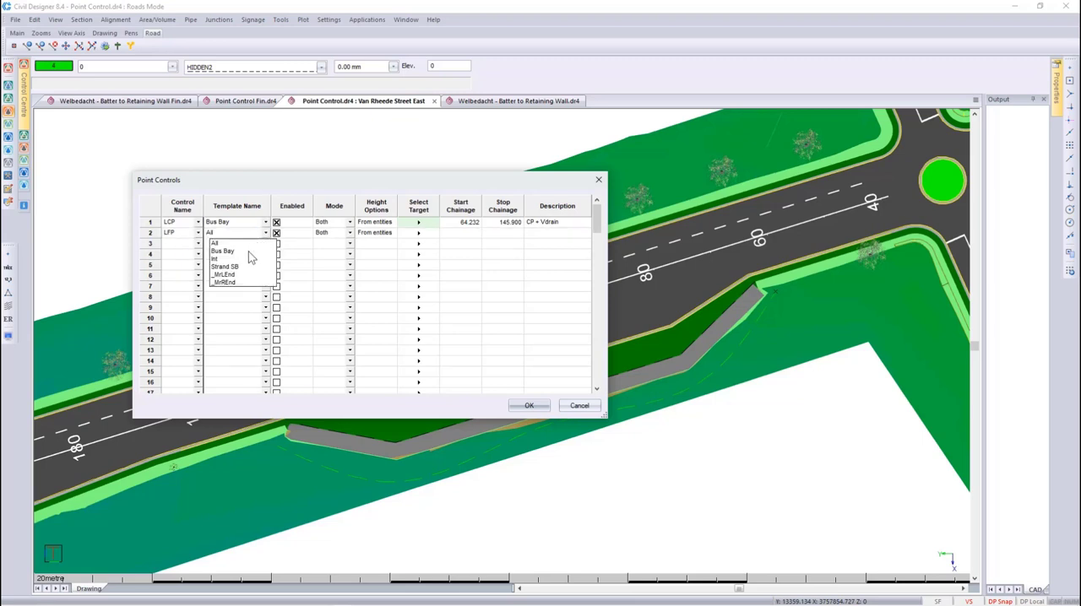
pyautogui.click(250, 251)
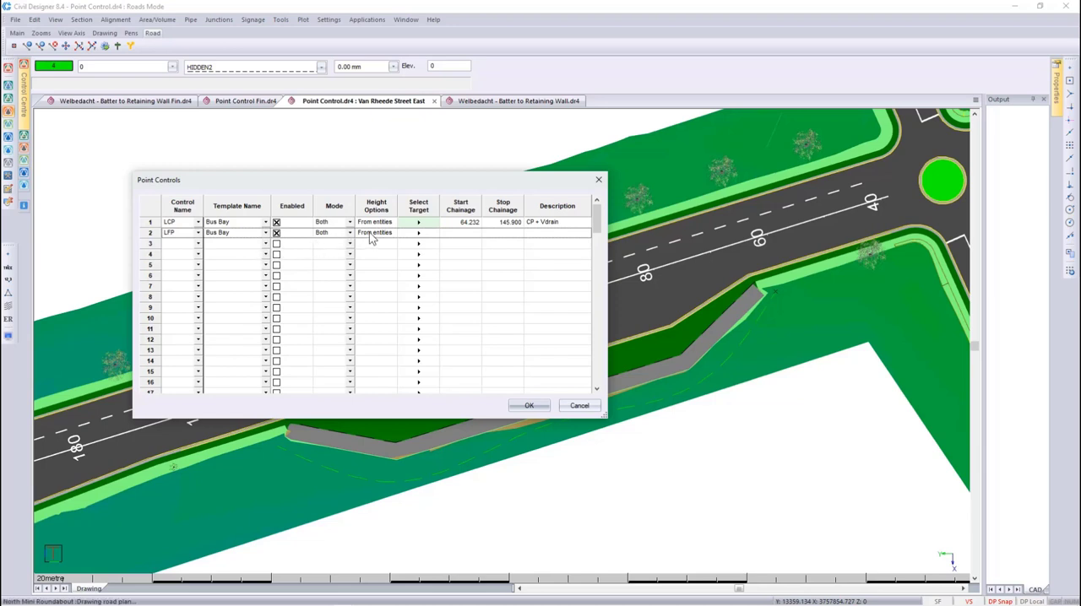
# - Set the LFP control's height to interpolate on the Merged Grnd DTM surface, with search distance 30 and constant height 0.1
pyautogui.doubleClick(369, 232)
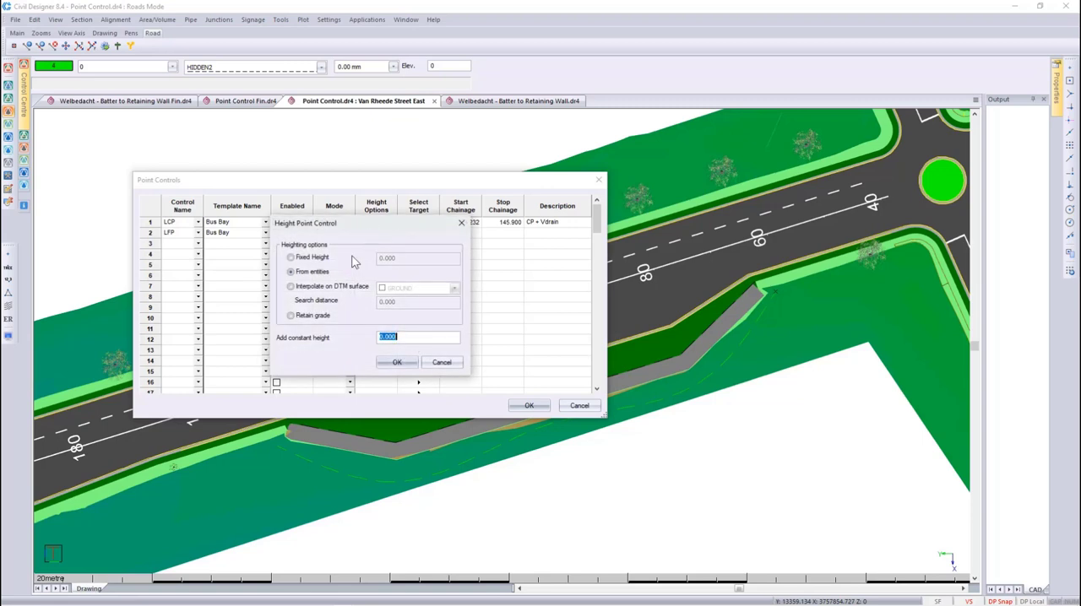
pyautogui.click(343, 288)
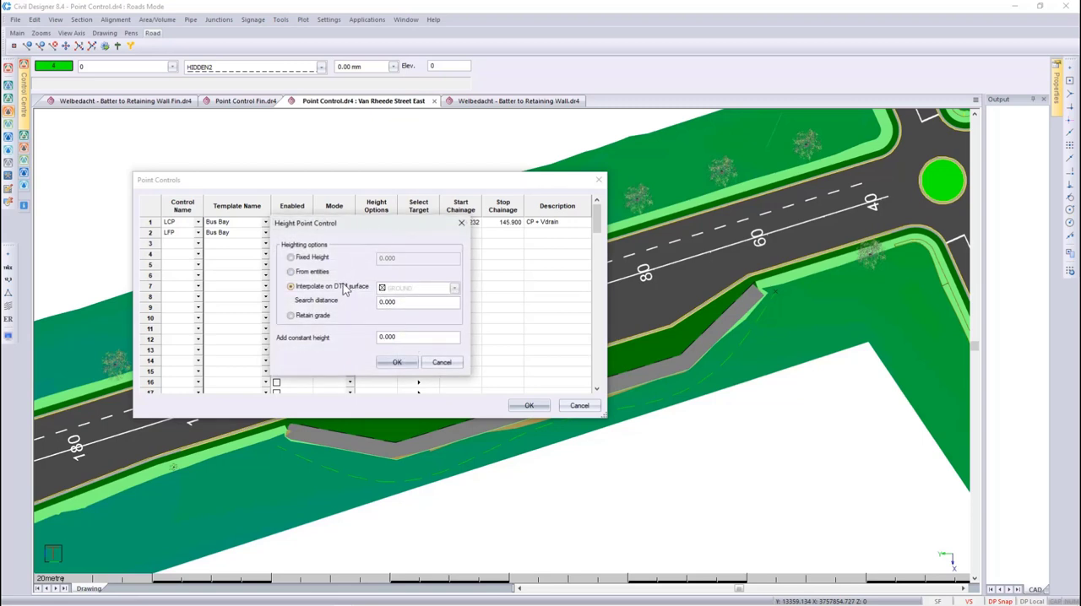
pyautogui.click(401, 292)
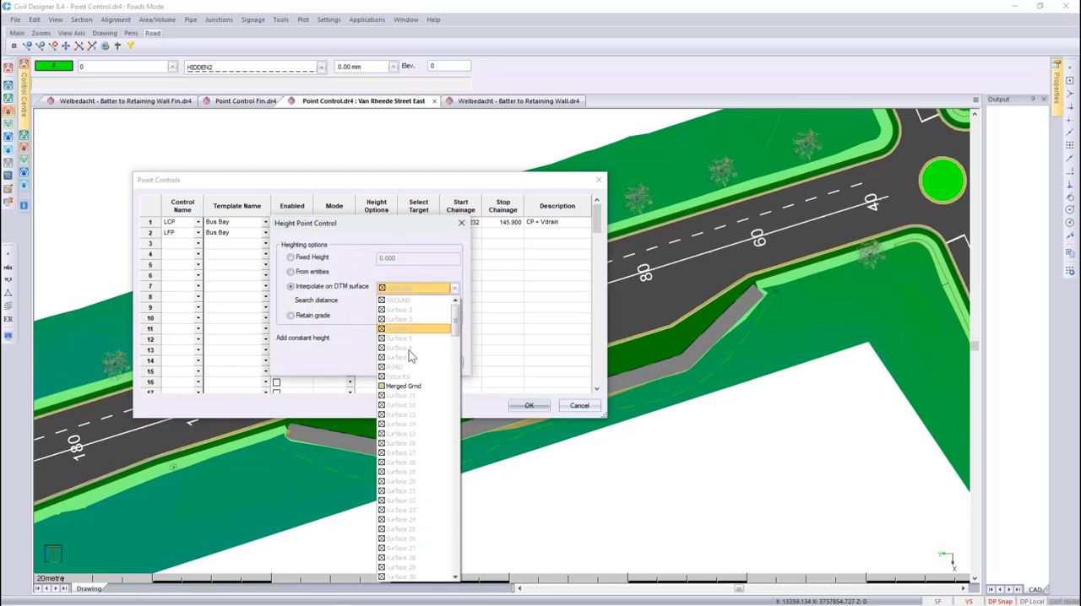
pyautogui.click(426, 386)
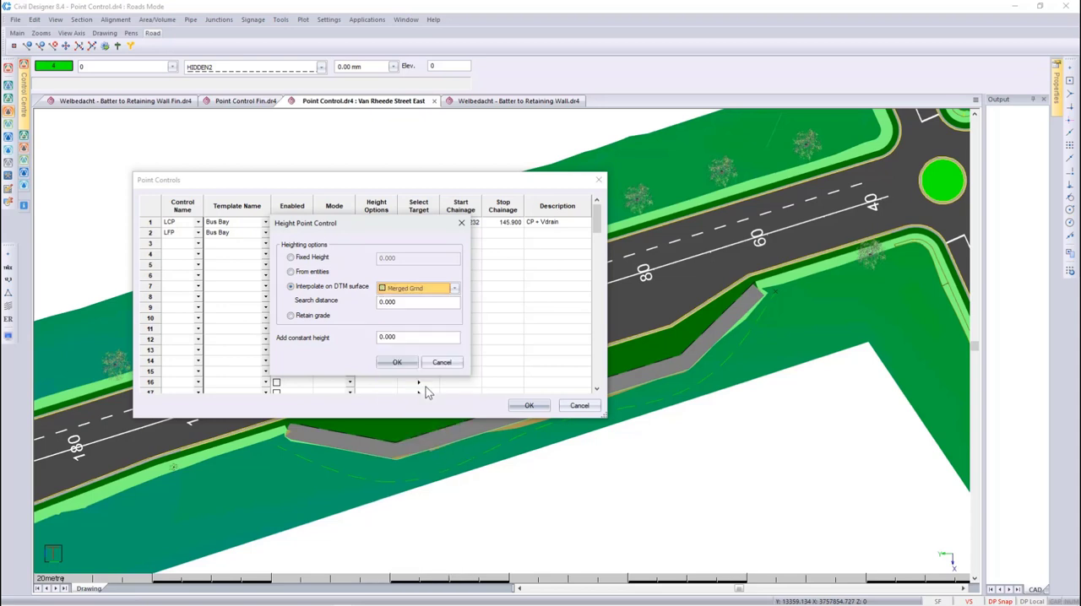
pyautogui.doubleClick(407, 303)
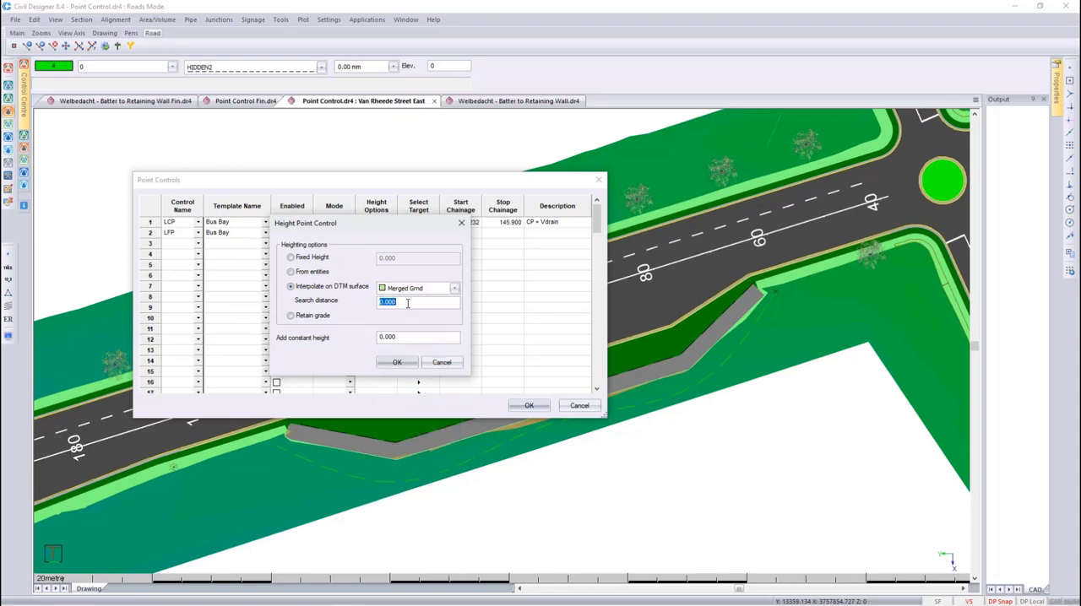
pyautogui.write('30')
pyautogui.doubleClick(404, 338)
pyautogui.write('0.1')
pyautogui.click(397, 363)
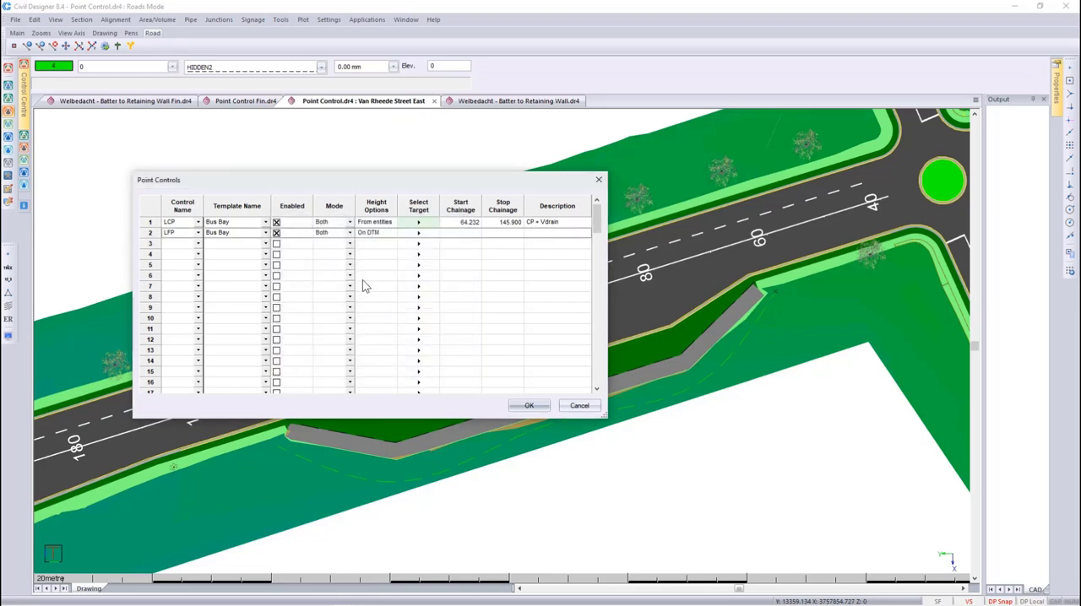
# - Set the LCP control's height option to retain grade
pyautogui.click(371, 220)
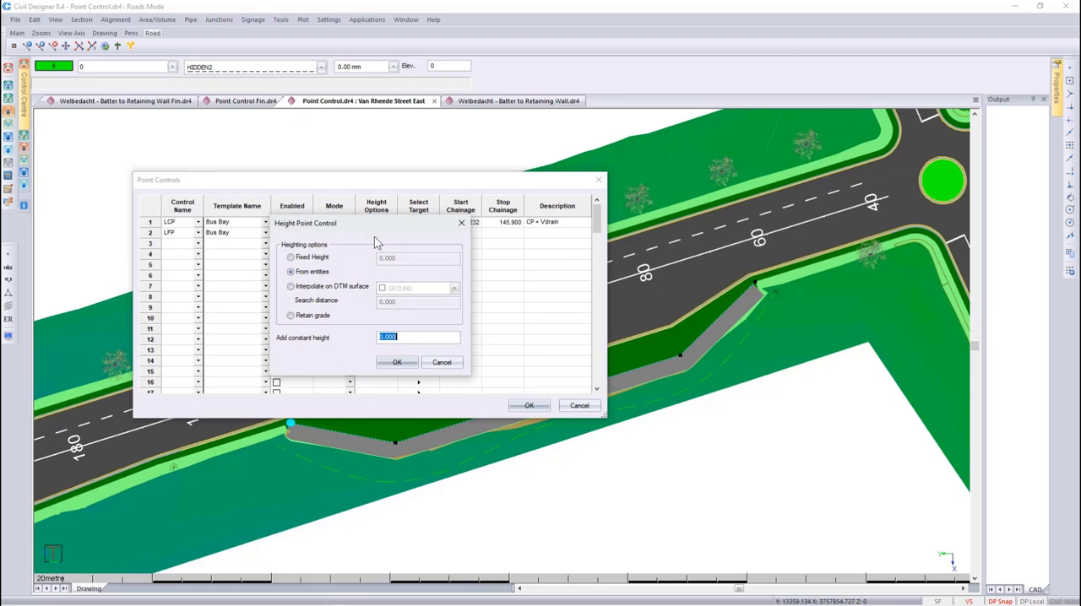
pyautogui.click(320, 319)
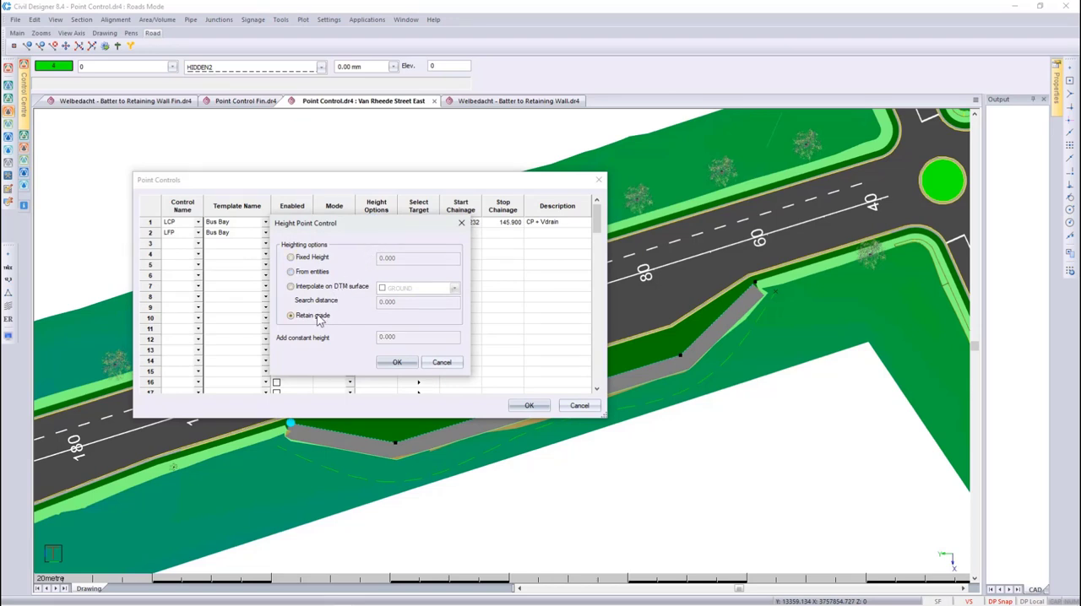
pyautogui.click(396, 362)
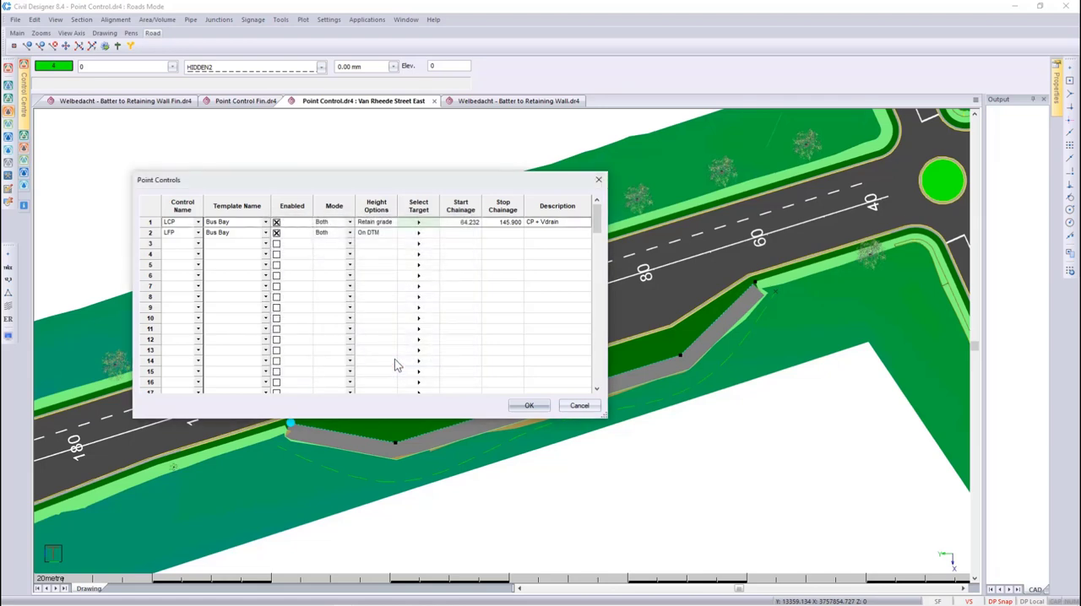
# - Link the LFP control to the curved spline outside the walkway, describe it as Embankment, and recalculate the road
pyautogui.click(417, 234)
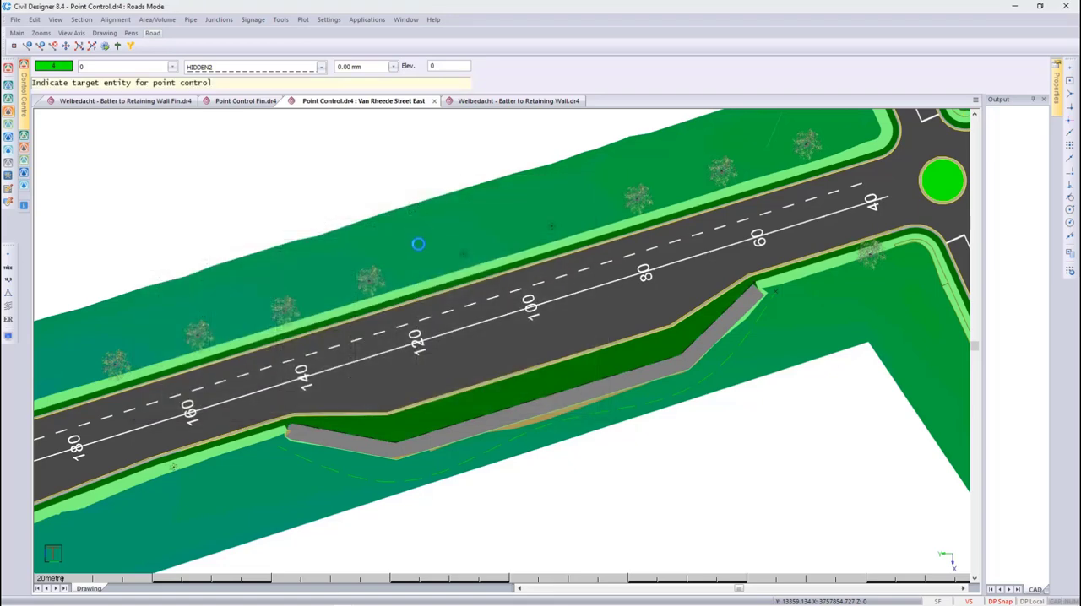
pyautogui.click(482, 441)
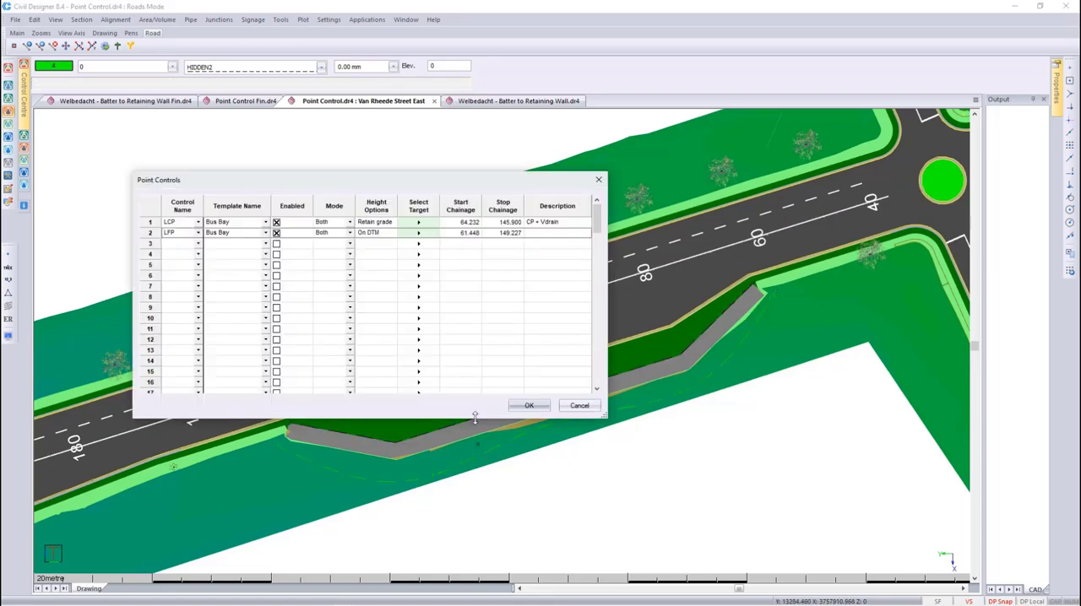
pyautogui.click(536, 232)
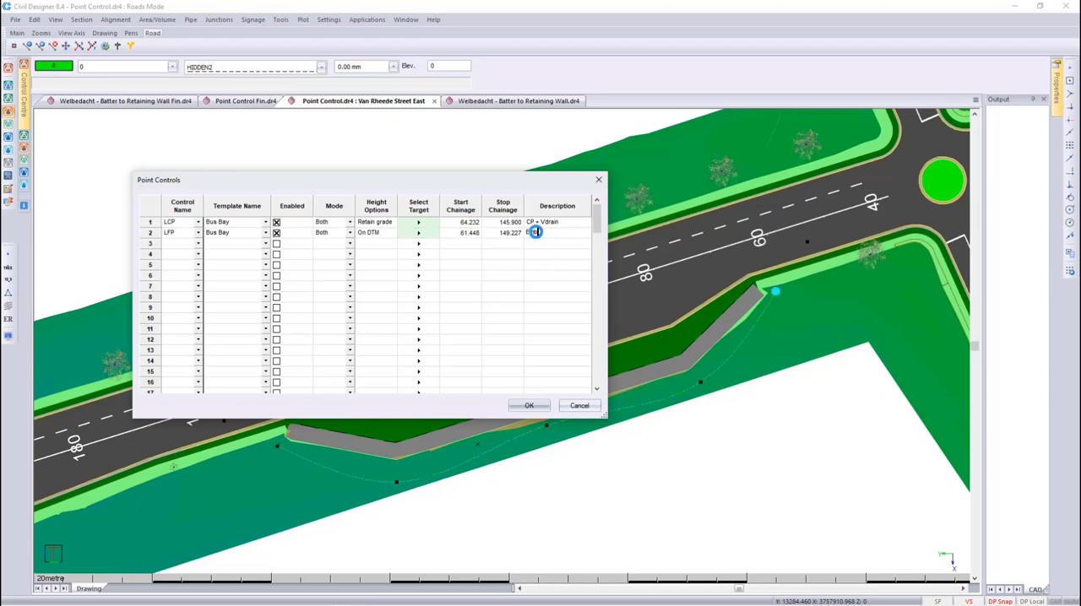
pyautogui.write('Embankment')
pyautogui.click(528, 406)
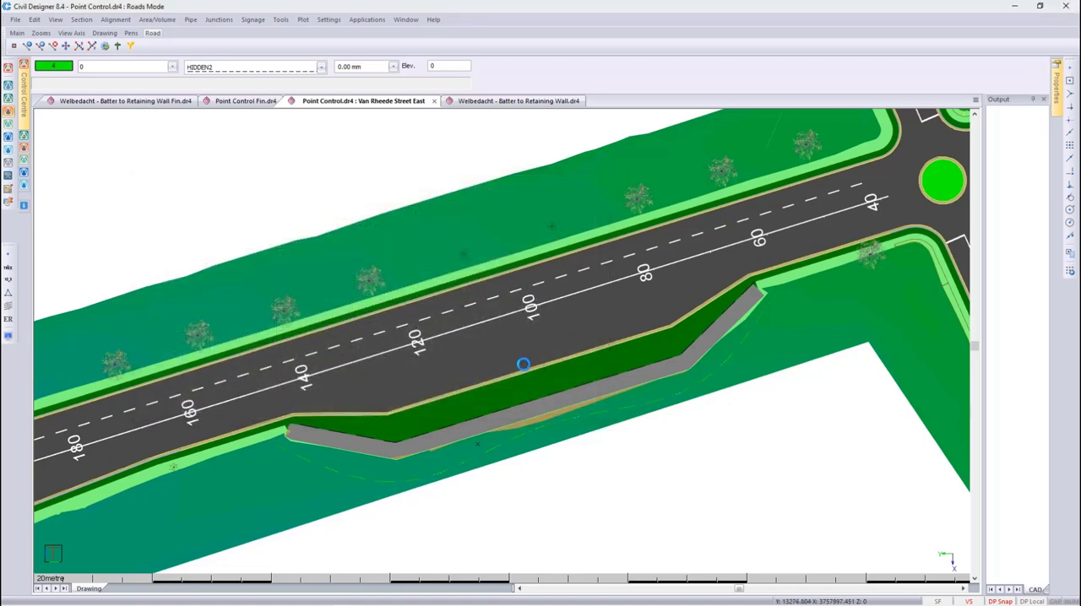
pyautogui.click(109, 46)
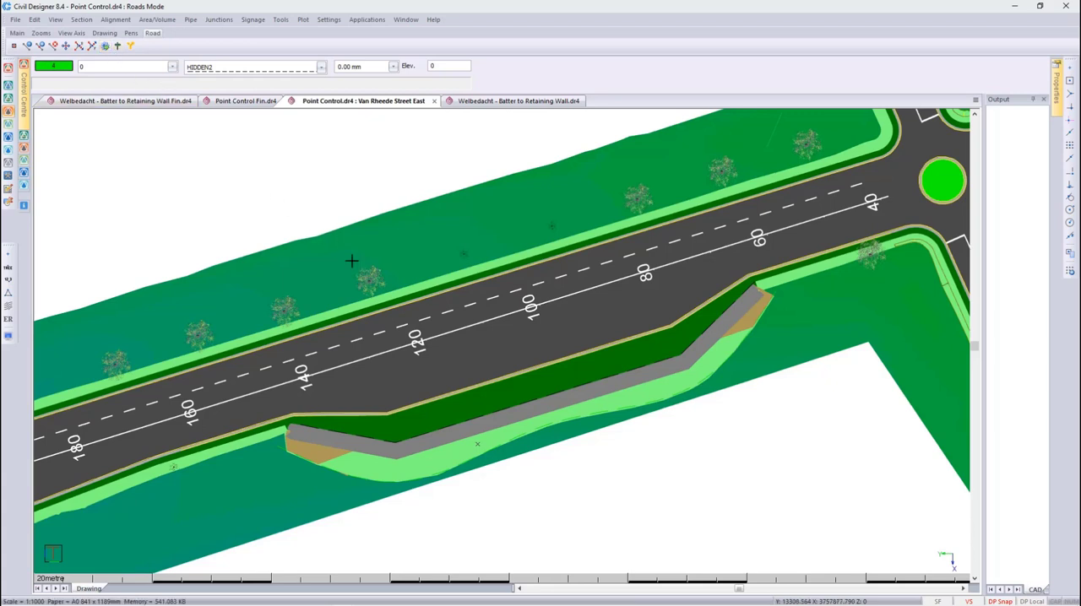
# - Examine the recalculated embankment along the bus bay in the 3D render view, and return to plan
pyautogui.rightClick(536, 381)
pyautogui.click(567, 448)
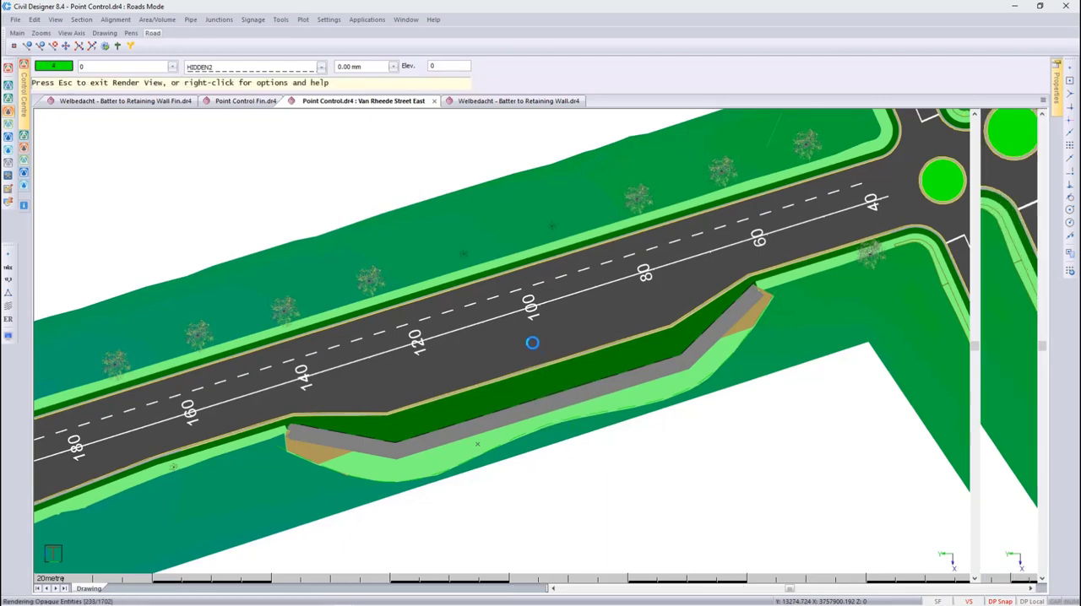
pyautogui.scroll(-3, 532, 342)
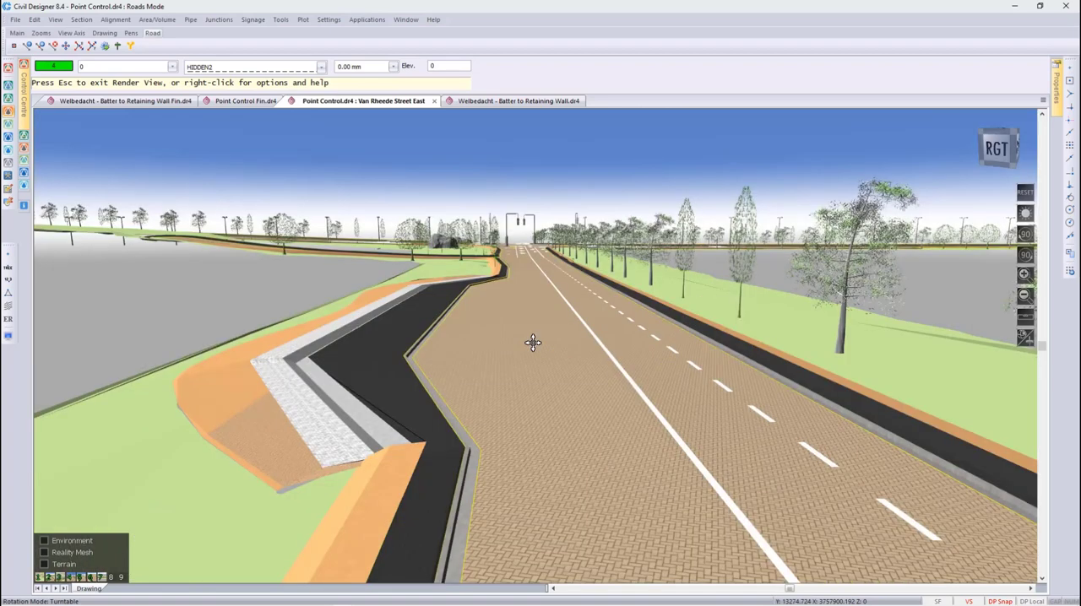
pyautogui.moveTo(299, 347); pyautogui.dragTo(626, 448, button='middle')
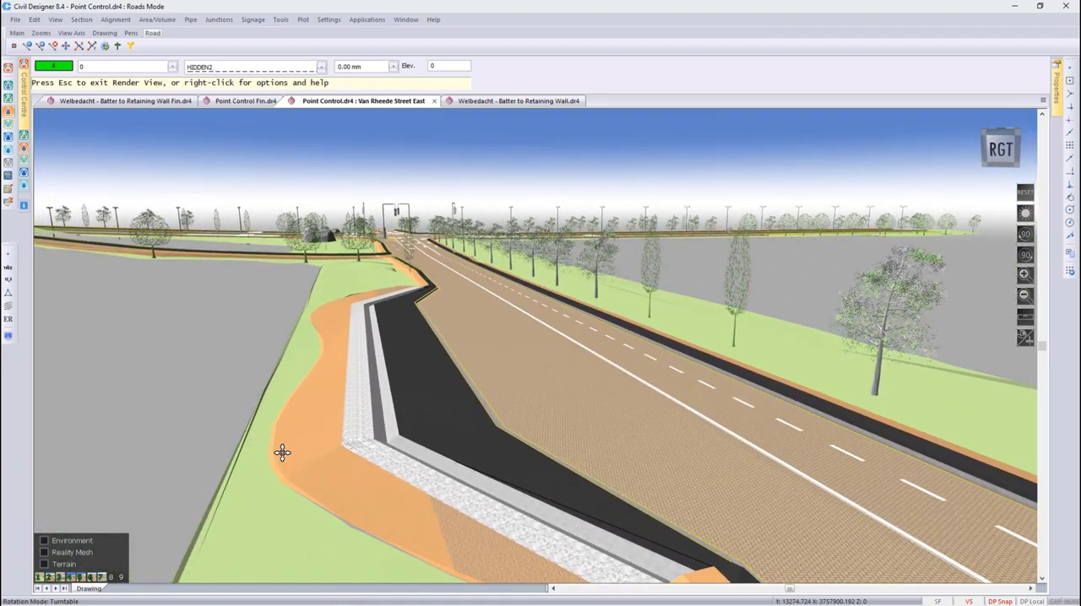
pyautogui.press('Escape')
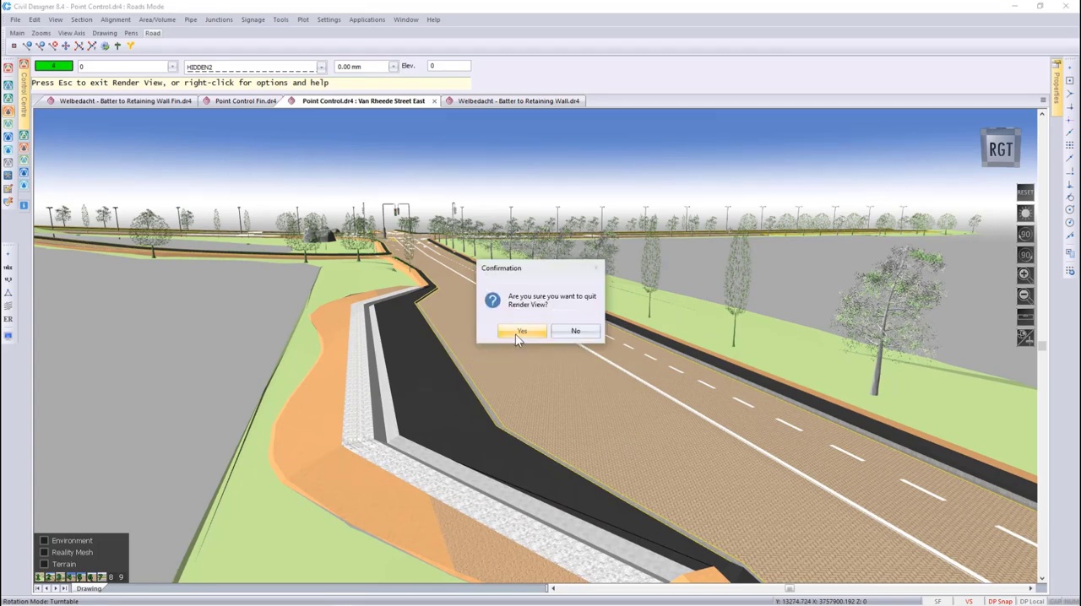
pyautogui.click(518, 332)
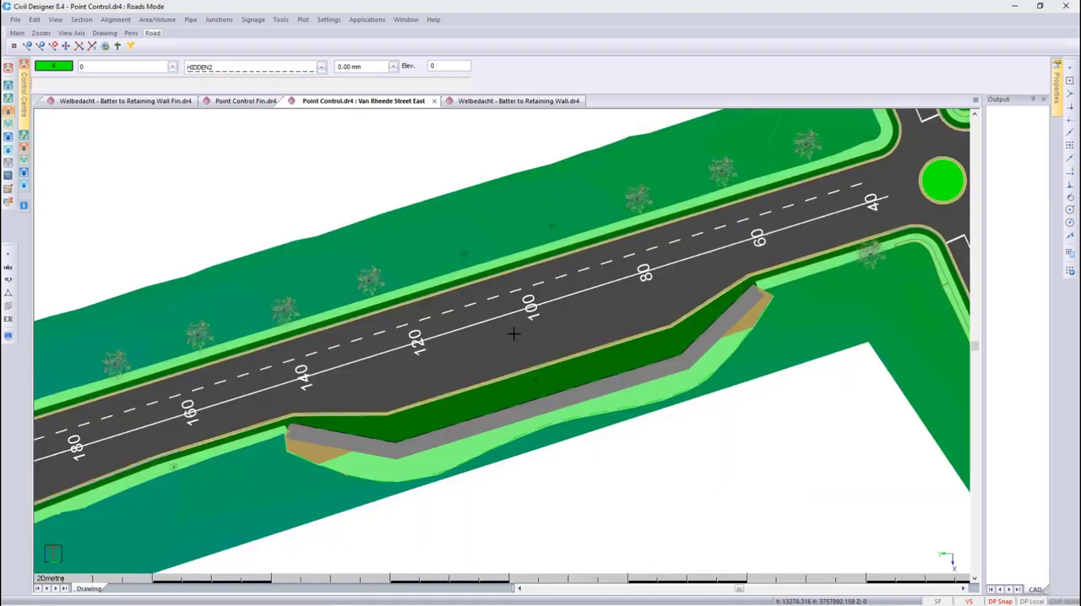
# - Stretch the middle of the drain line's long segment towards the road as a new vertex, and recalculate the road
pyautogui.click(533, 397)
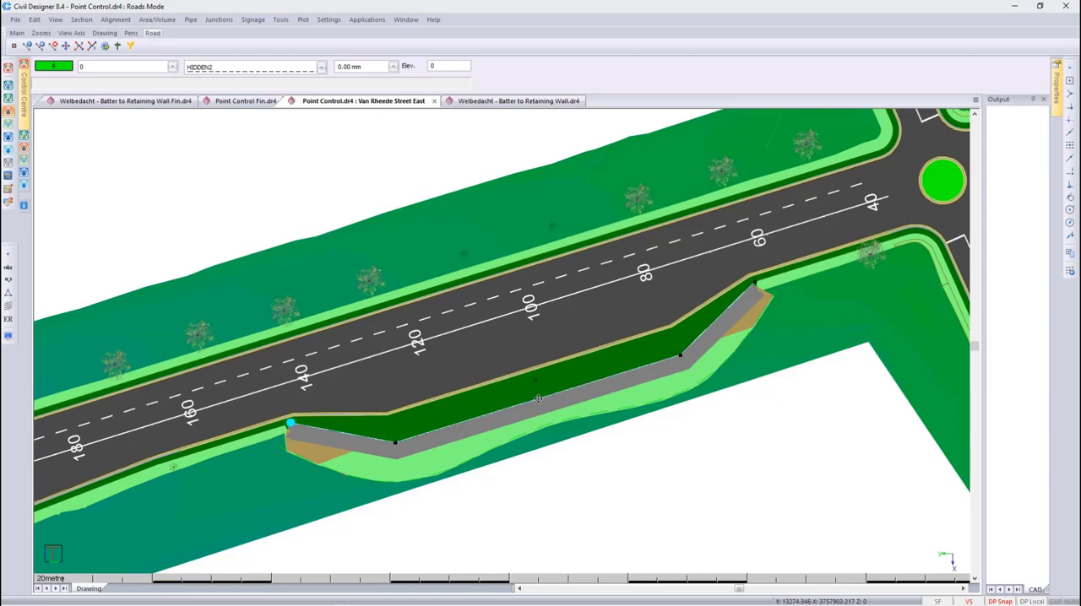
pyautogui.click(538, 399)
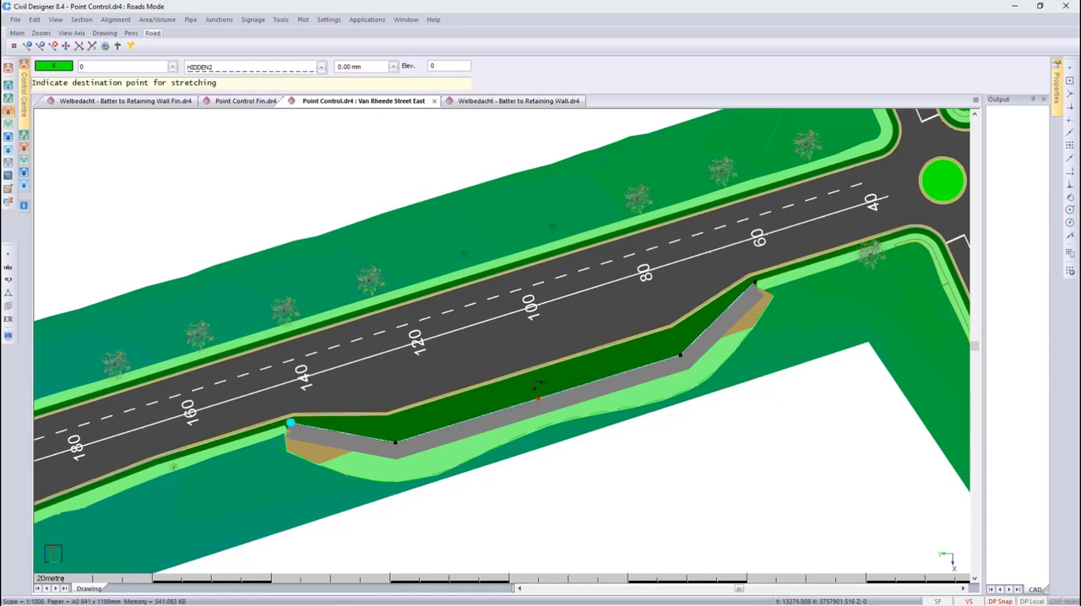
pyautogui.click(534, 385)
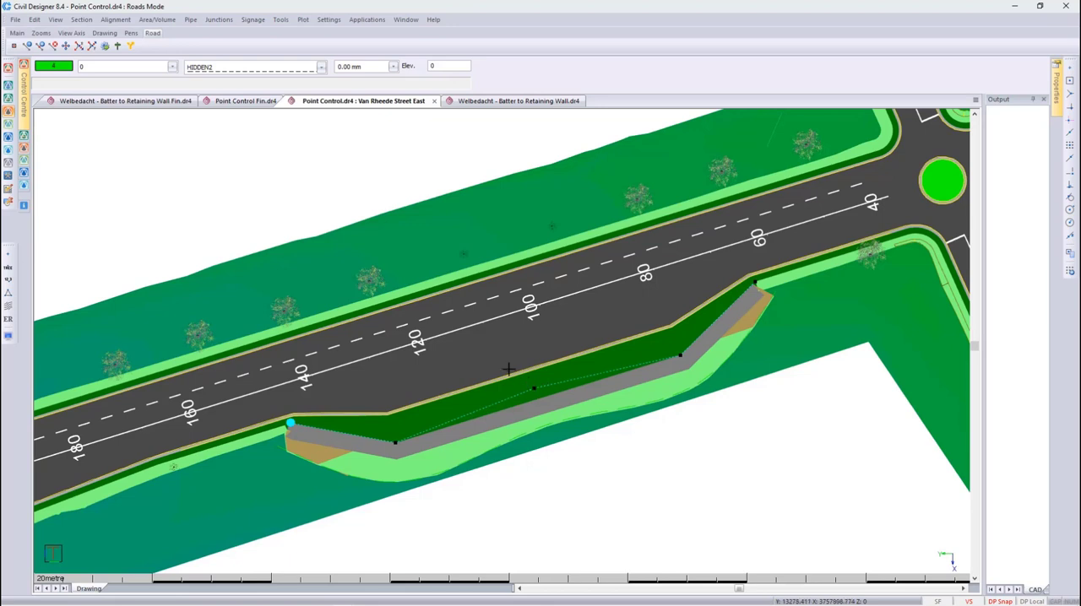
pyautogui.click(105, 46)
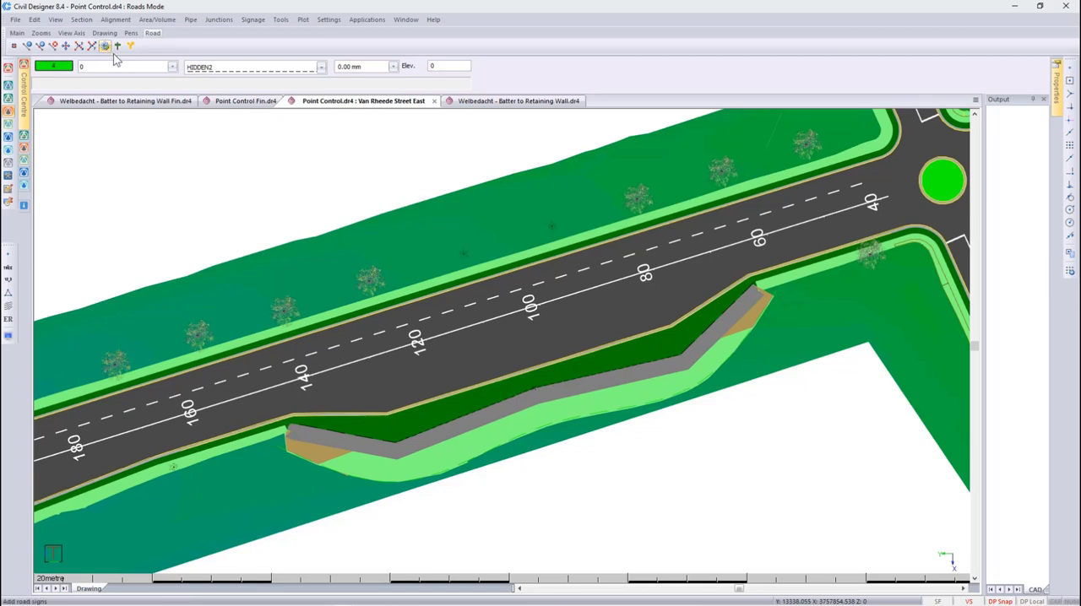
# - Delete the curved spline around the embankment and check the LFP control's target link in the point control rules
pyautogui.click(490, 450)
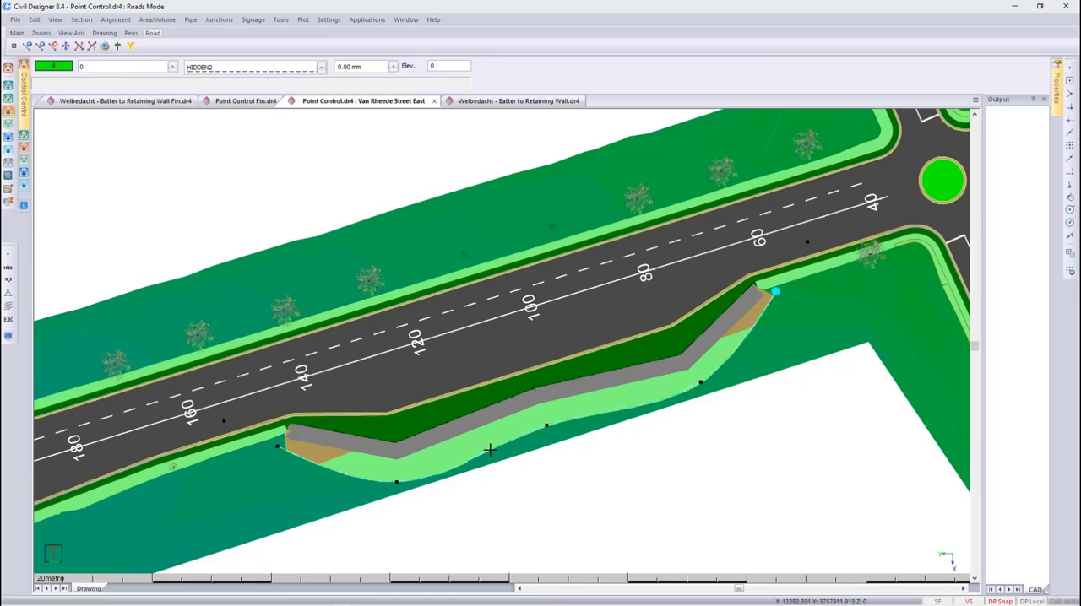
pyautogui.press('Escape')
pyautogui.click(115, 20)
pyautogui.moveTo(132, 85)
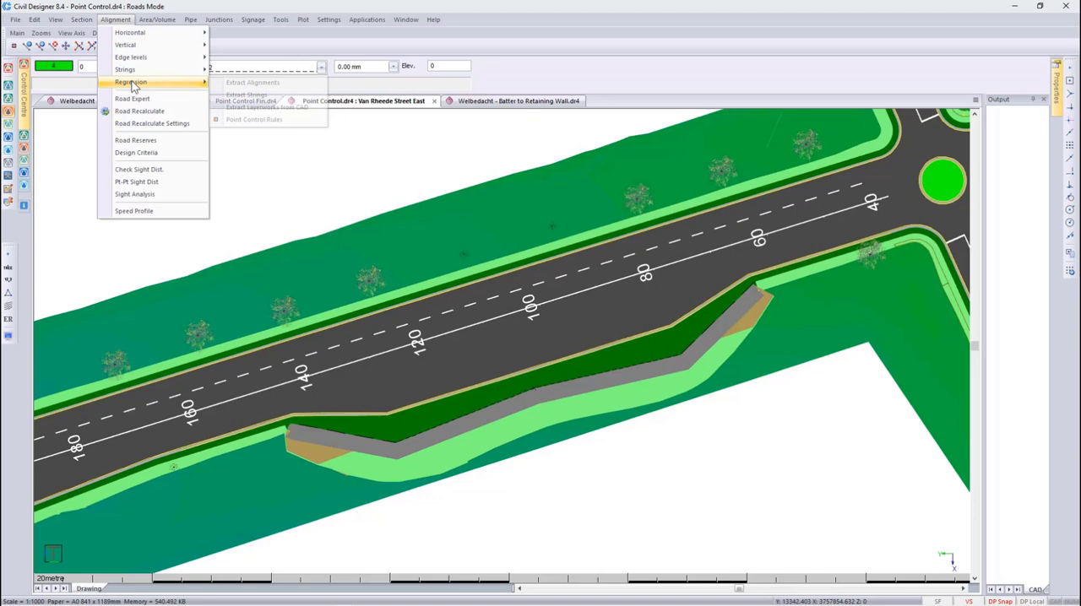
pyautogui.click(252, 120)
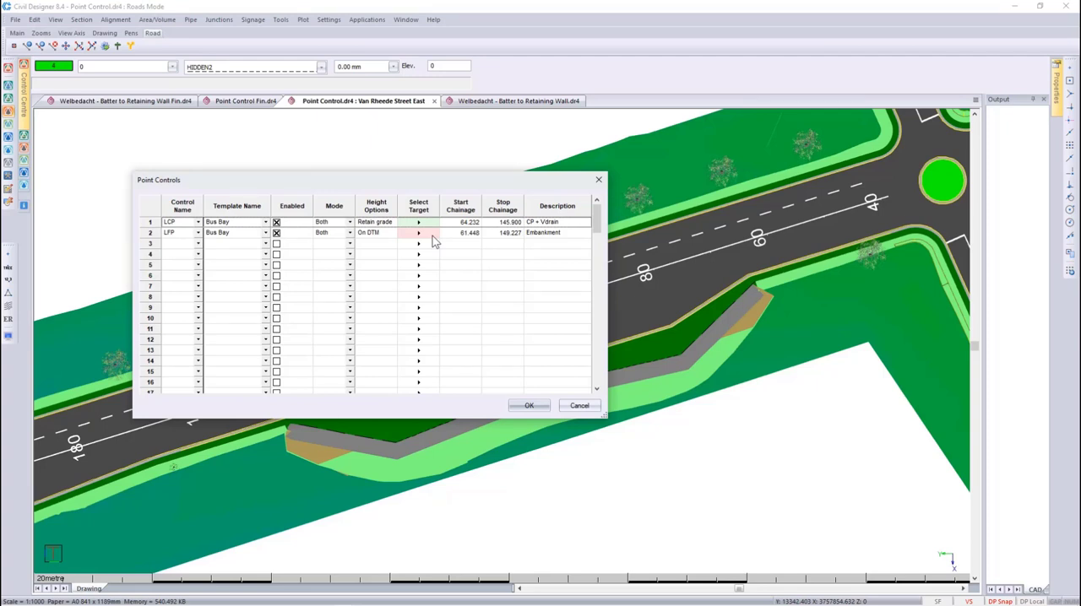
pyautogui.click(568, 408)
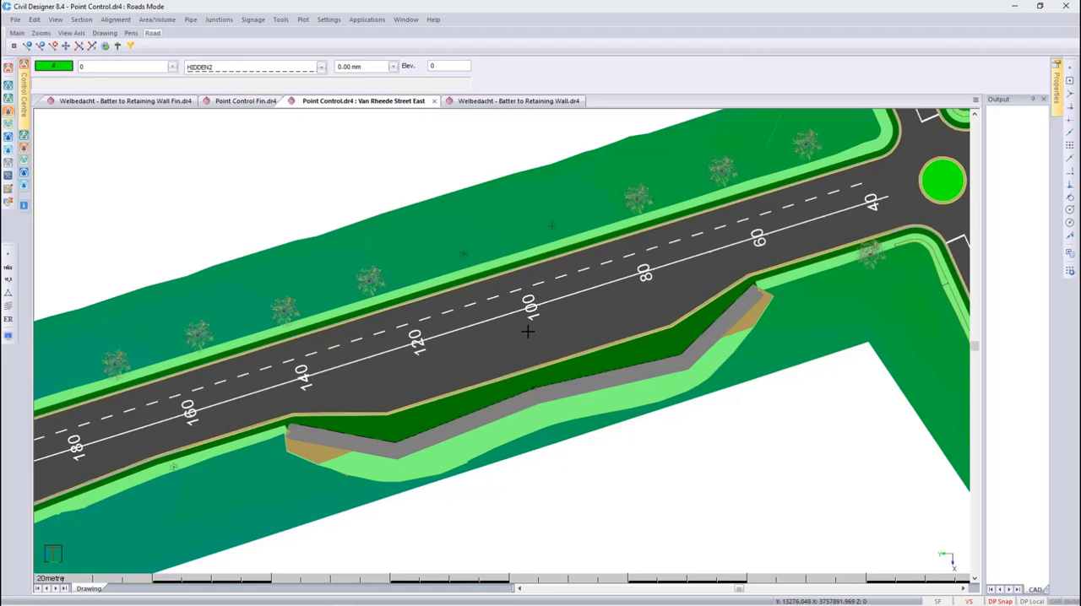
# - Switch to the Welbedacht - Batter to Retaining Wall drawing and open the road's cross section at chainage 900 for editing
pyautogui.click(519, 102)
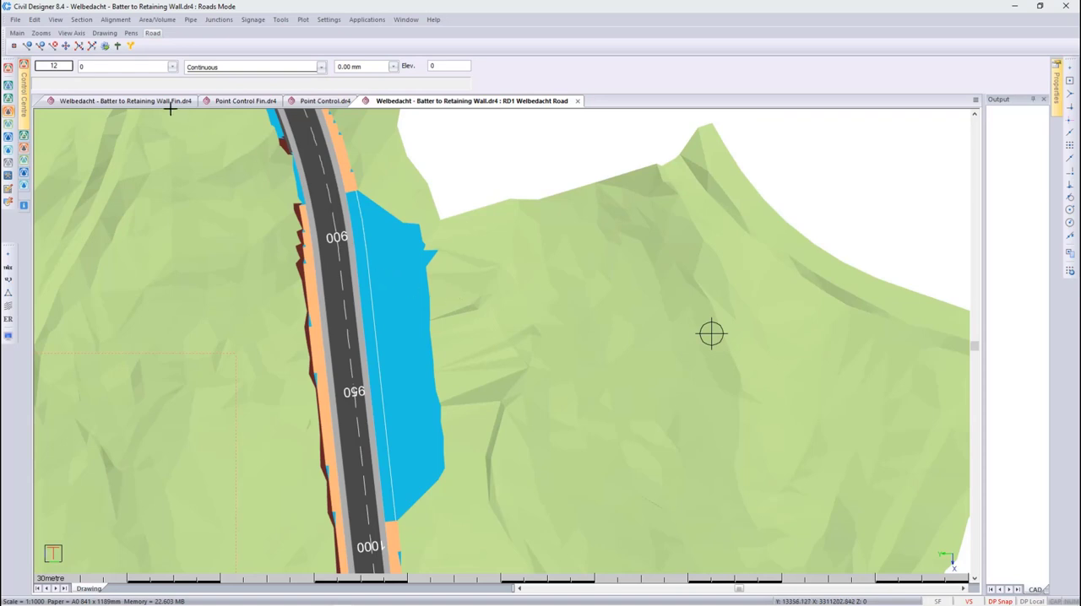
pyautogui.click(82, 22)
pyautogui.click(91, 33)
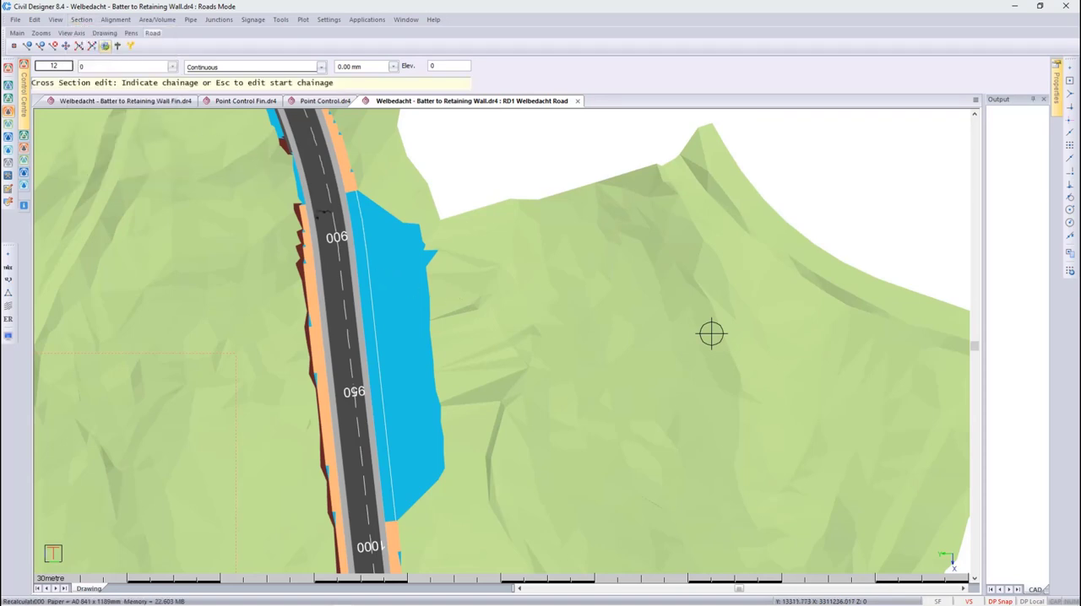
pyautogui.click(338, 226)
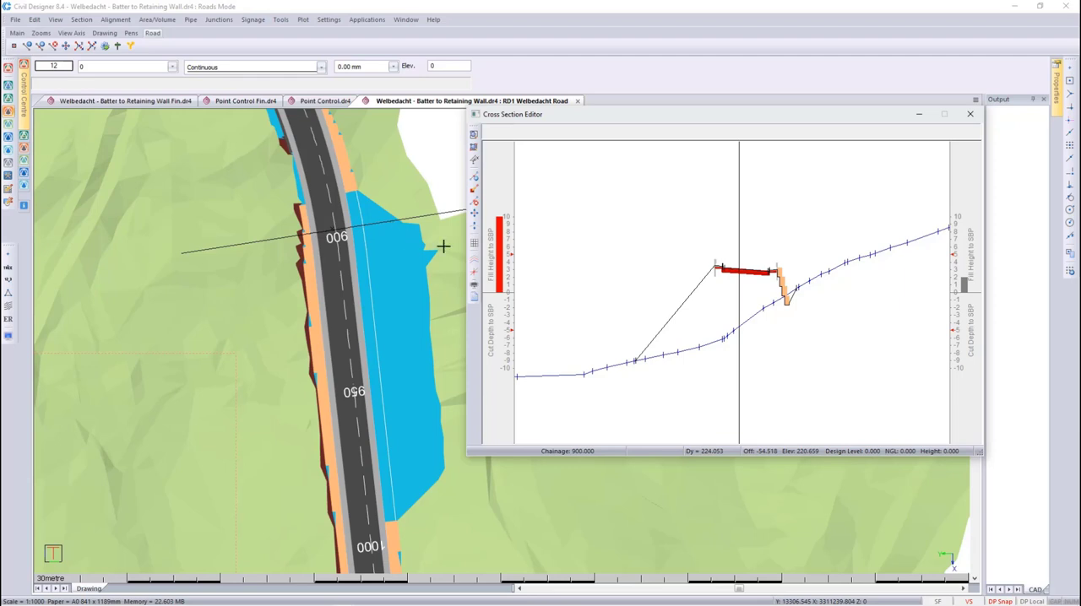
# - Set the tolerance of the cross section's cut/fill indicator to 7
pyautogui.click(474, 264)
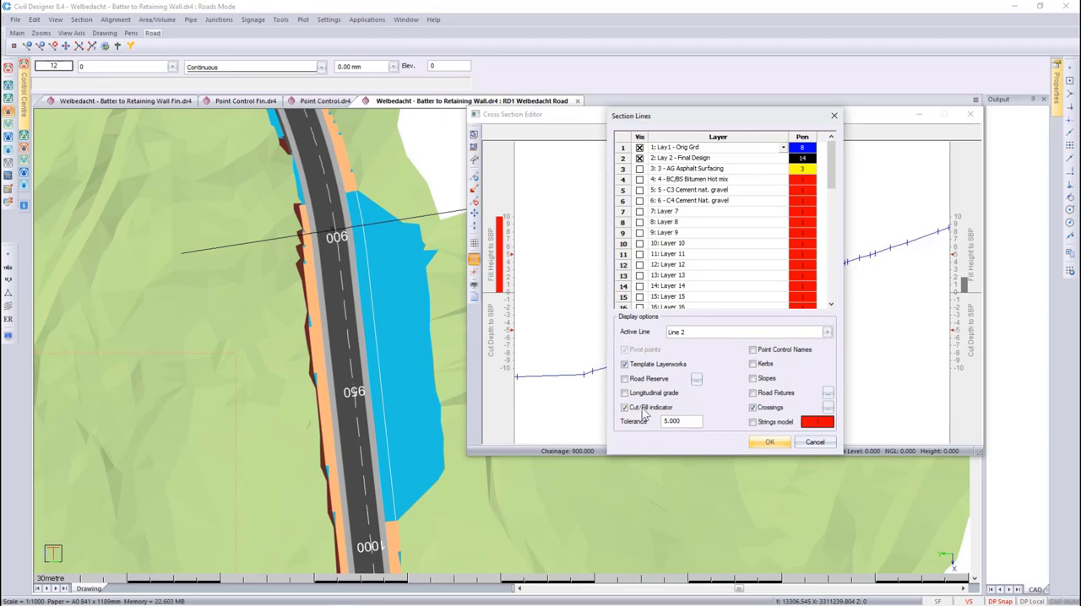
pyautogui.doubleClick(681, 423)
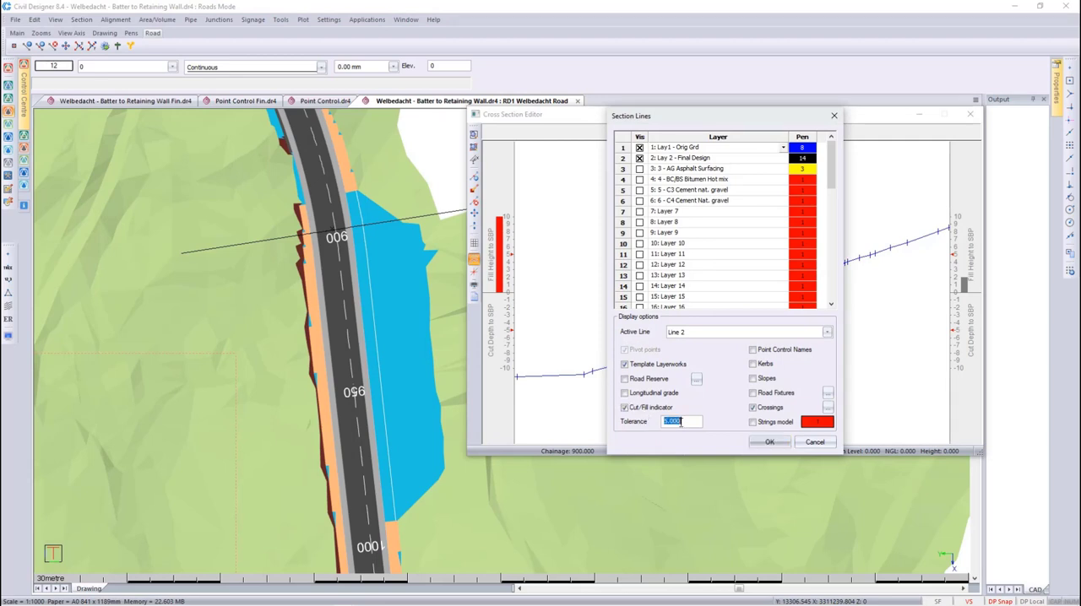
pyautogui.write('7')
pyautogui.click(767, 443)
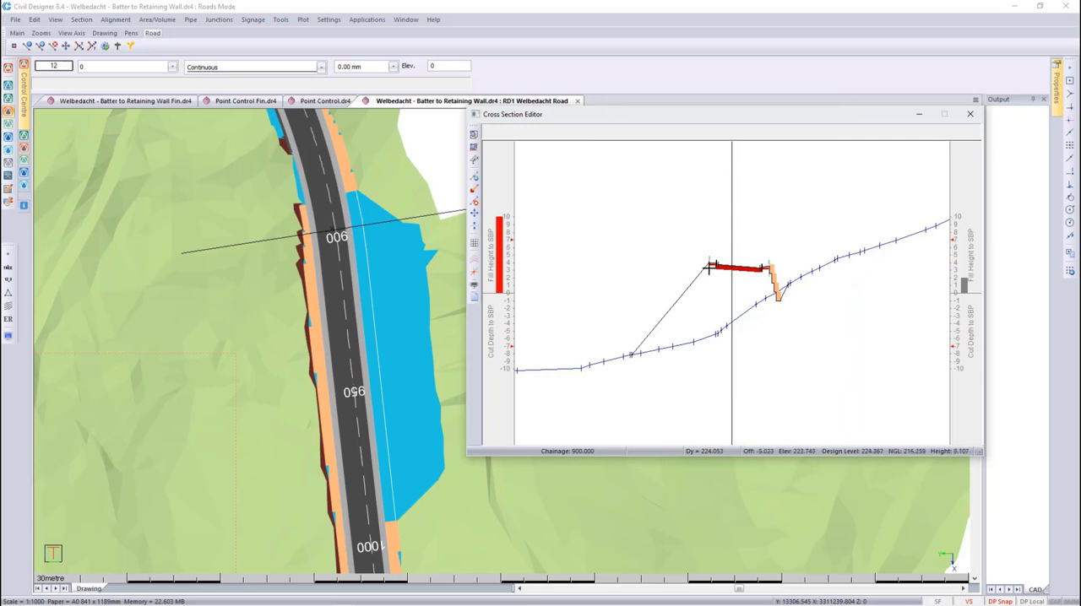
# - Step through the cross sections from chainage 900 to 935 and examine the left fill heights against the tolerance
pyautogui.press('pagedown')
pyautogui.press('pagedown')
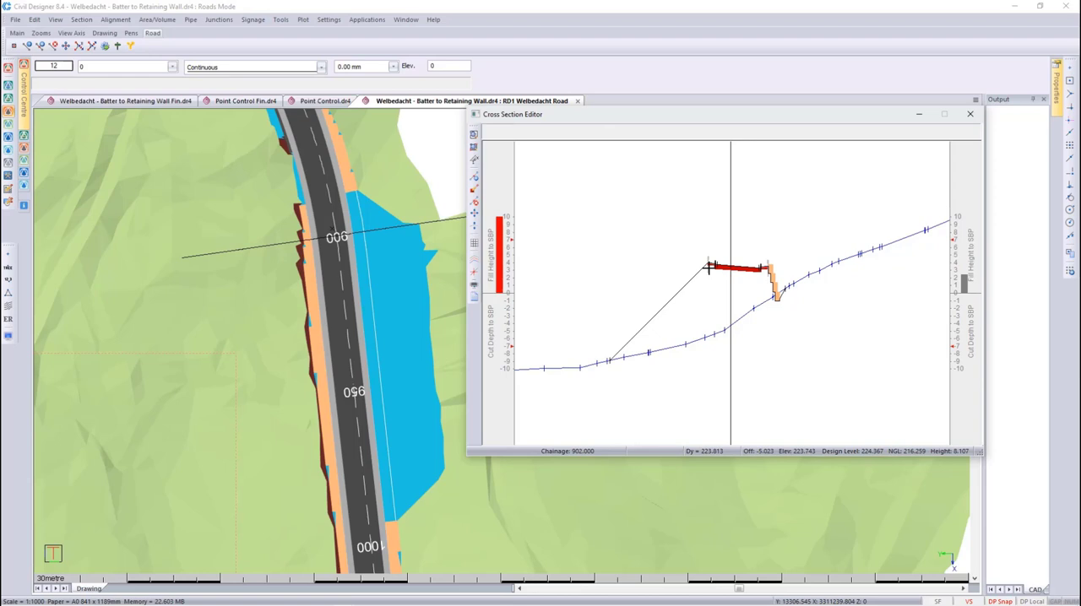
pyautogui.press('pagedown')
pyautogui.press('pagedown')
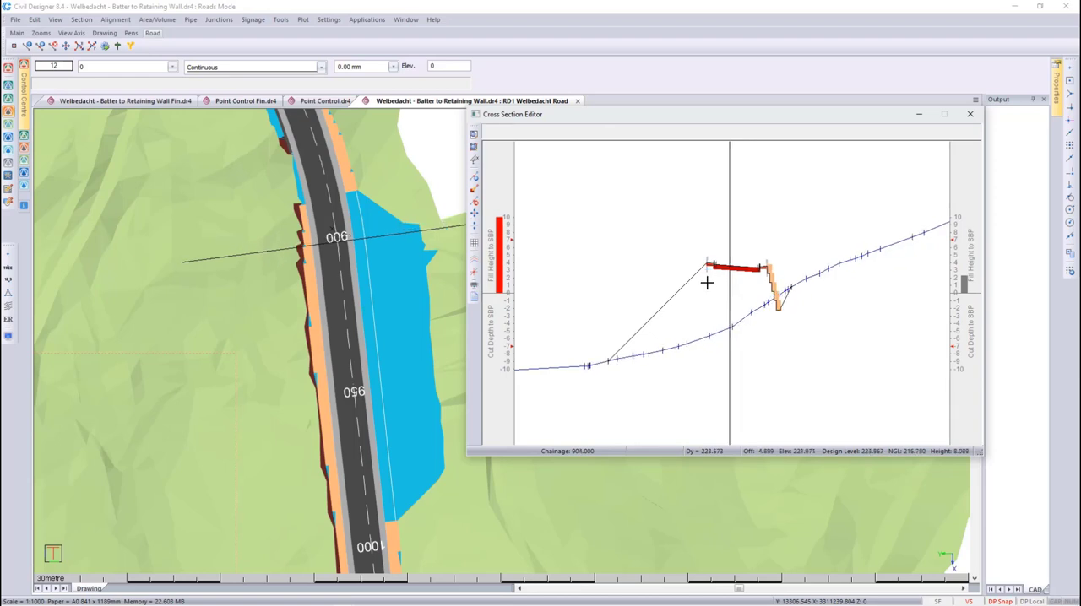
pyautogui.press('pagedown')
pyautogui.press('pagedown')
pyautogui.press('pagedown')
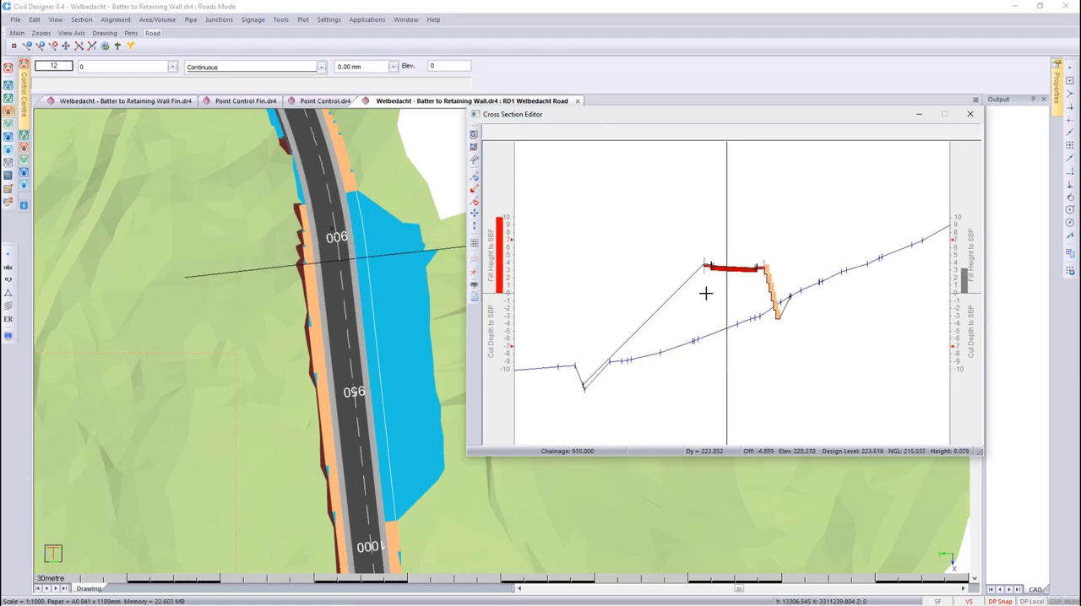
pyautogui.press('pagedown')
pyautogui.press('pagedown')
pyautogui.press('pagedown')
pyautogui.press('pagedown')
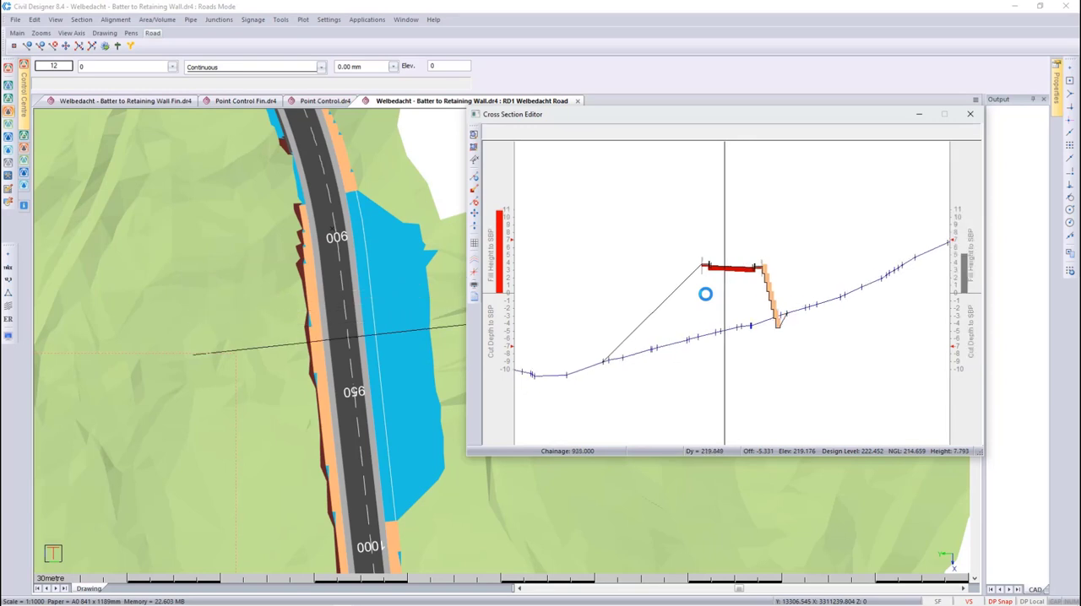
# - Turn on road fixtures in the cross-section display after reviewing their layers and symbols, and close the cross section editor
pyautogui.click(474, 261)
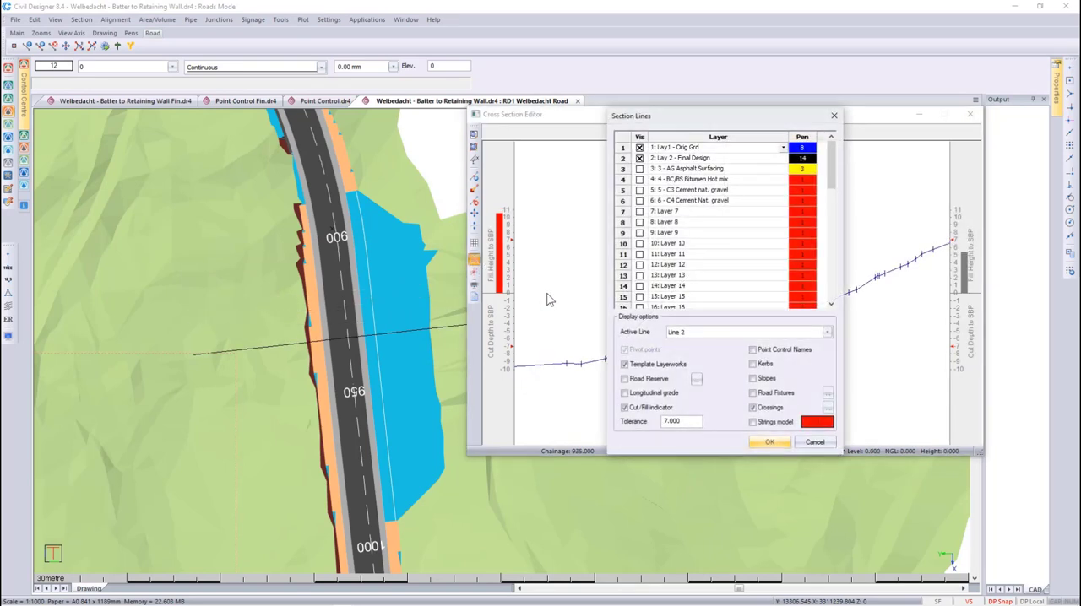
pyautogui.click(765, 394)
pyautogui.click(829, 394)
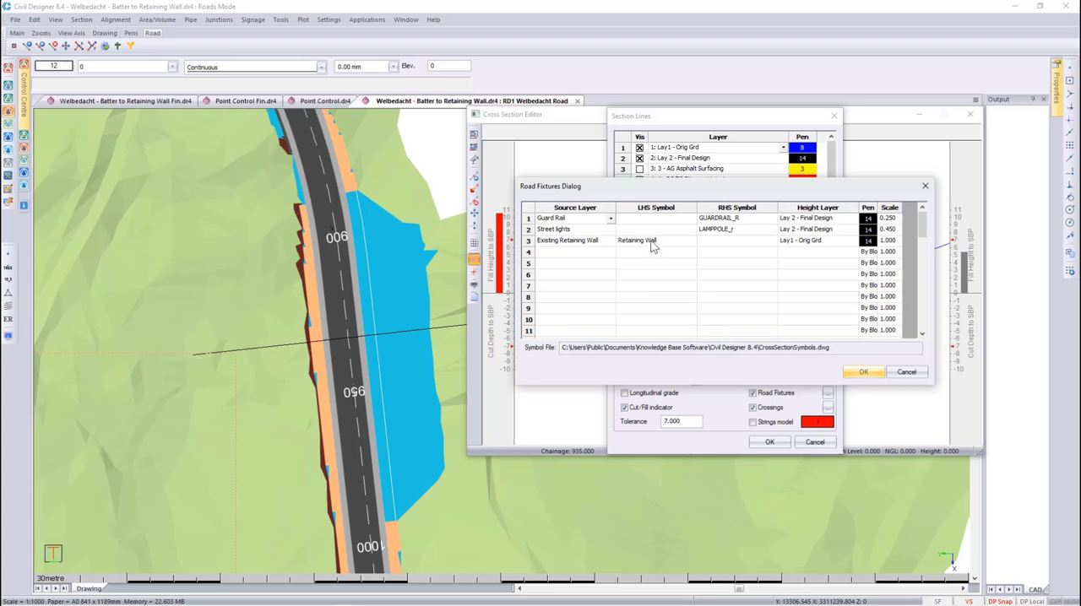
pyautogui.click(858, 374)
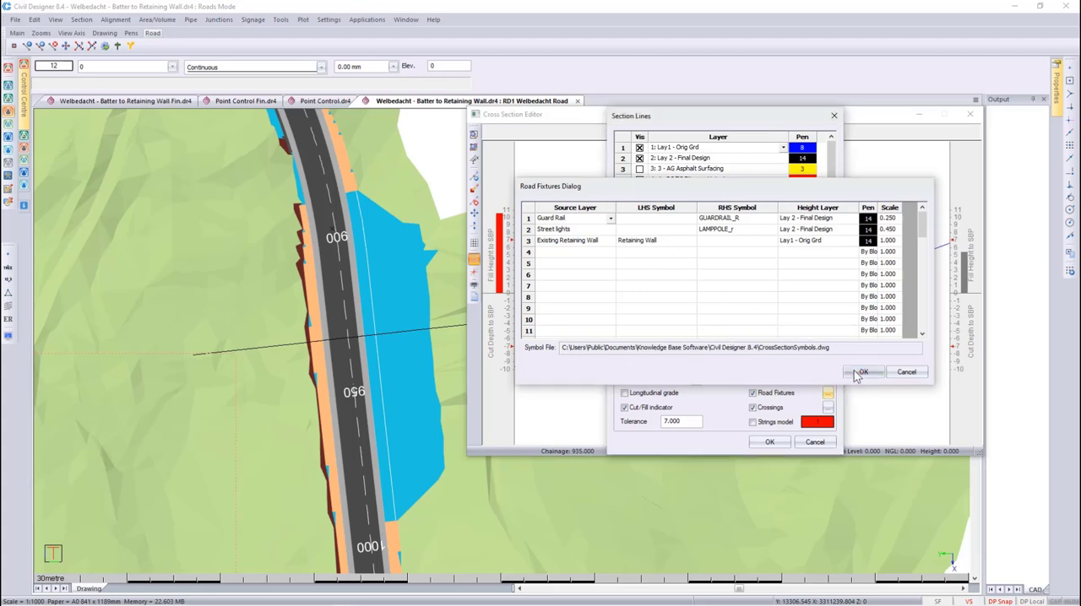
pyautogui.click(769, 441)
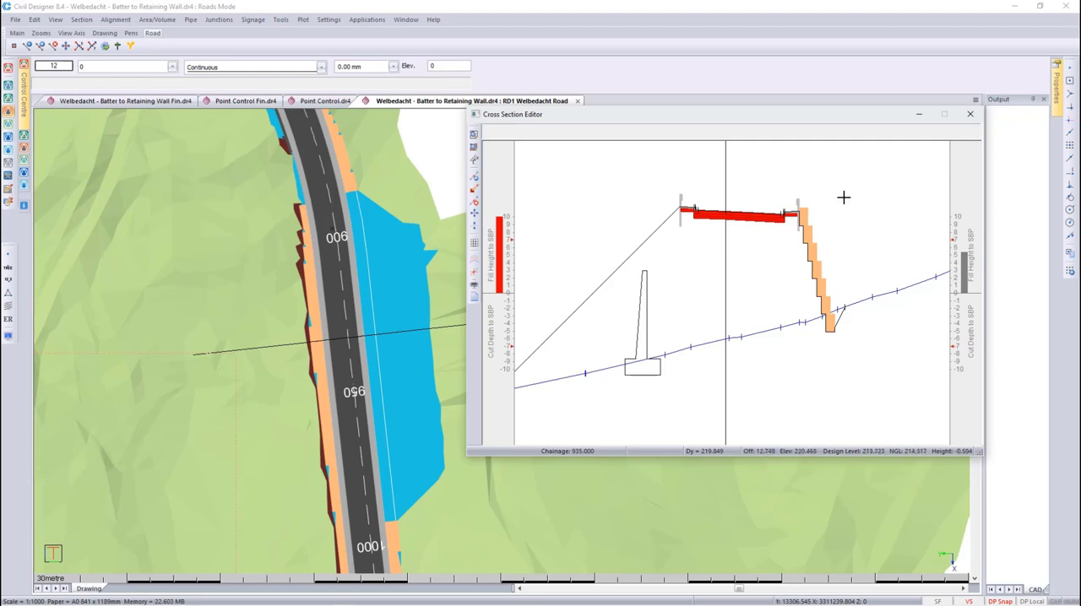
pyautogui.click(969, 115)
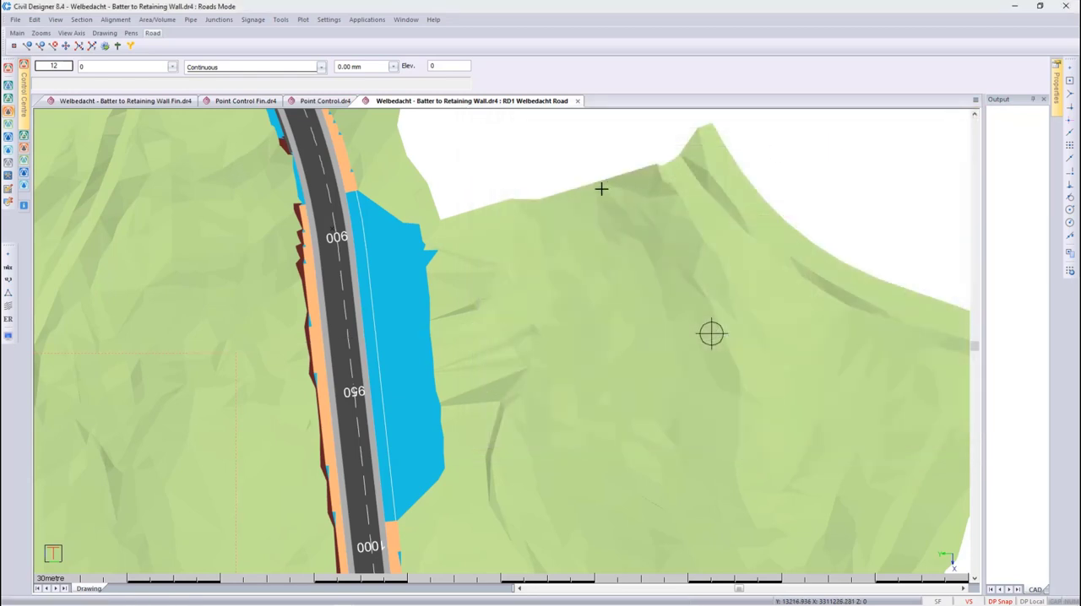
# - Open the Bat2Retain template, Single Carriageway Retain.tem, from the road template paths for editing
pyautogui.click(280, 19)
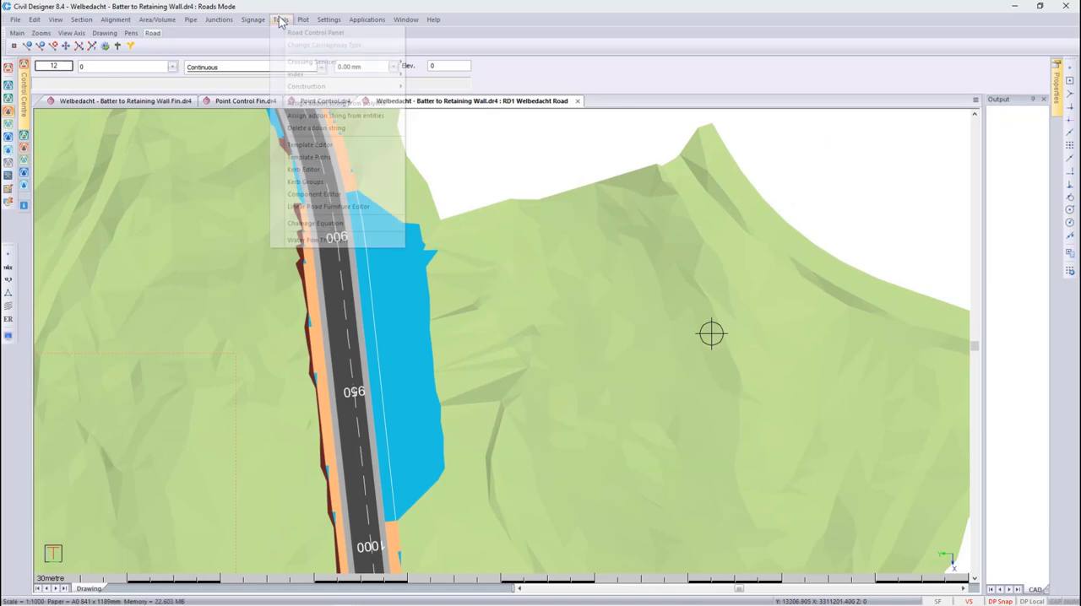
pyautogui.click(308, 157)
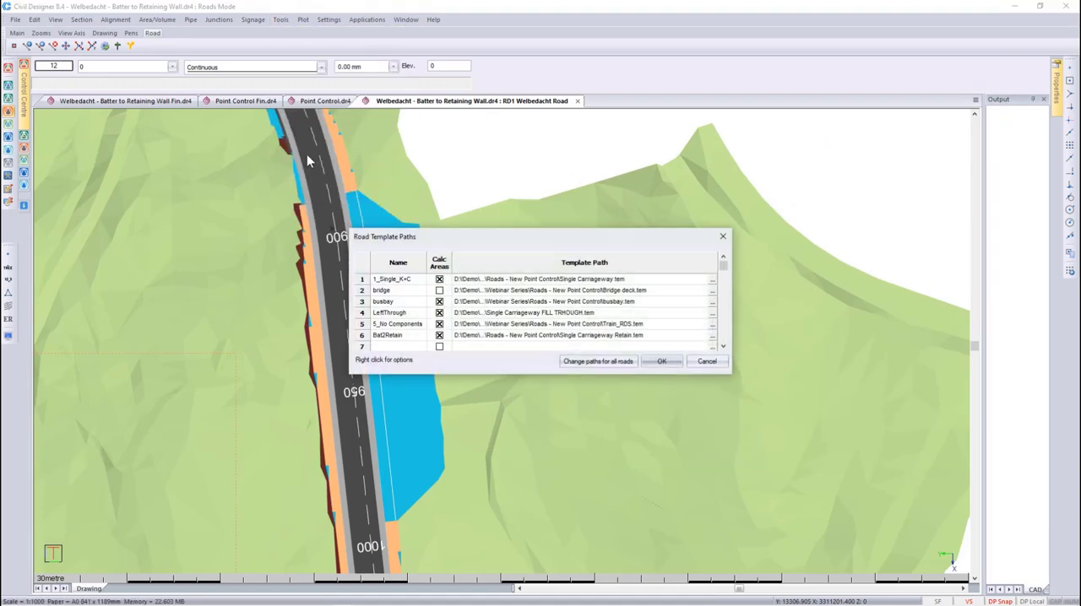
pyautogui.moveTo(485, 237); pyautogui.dragTo(612, 206)
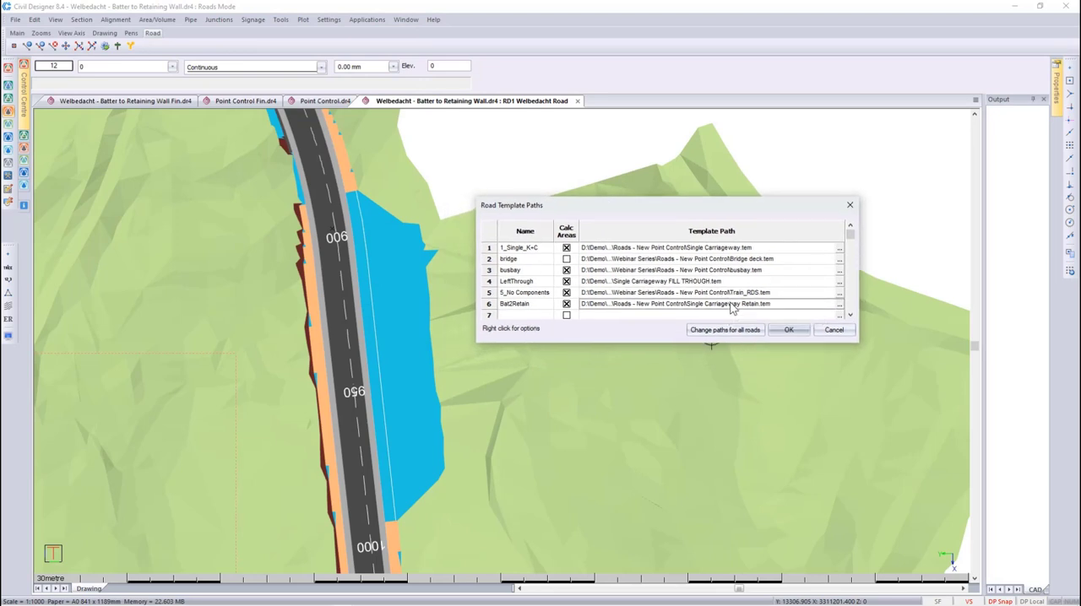
pyautogui.rightClick(731, 306)
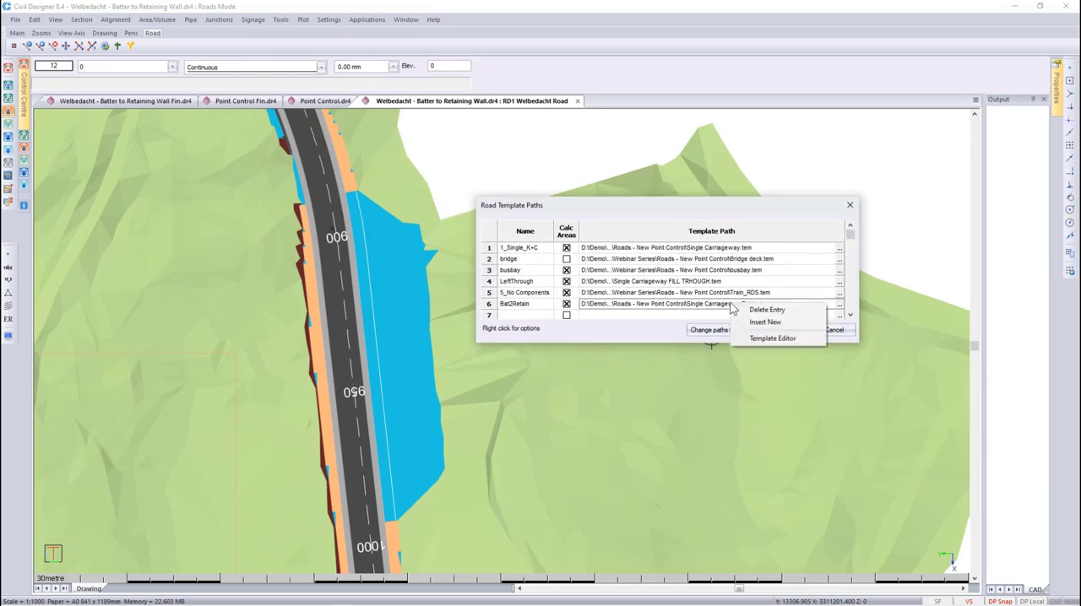
pyautogui.click(761, 339)
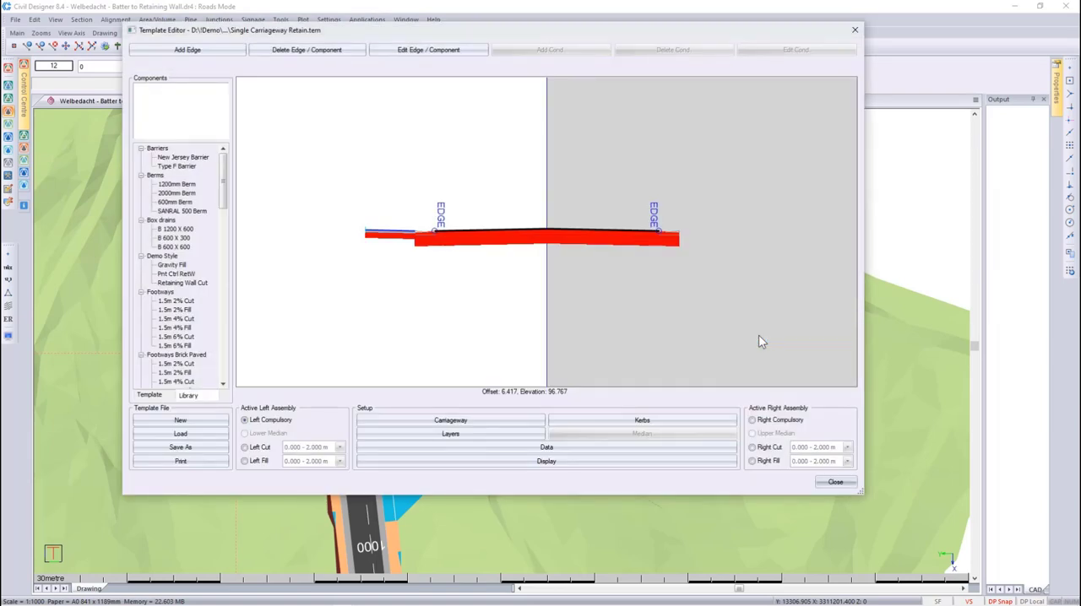
# - Make the left fill assembly for the 7.000 - 999.000 m height range active in the template
pyautogui.click(262, 462)
pyautogui.click(314, 463)
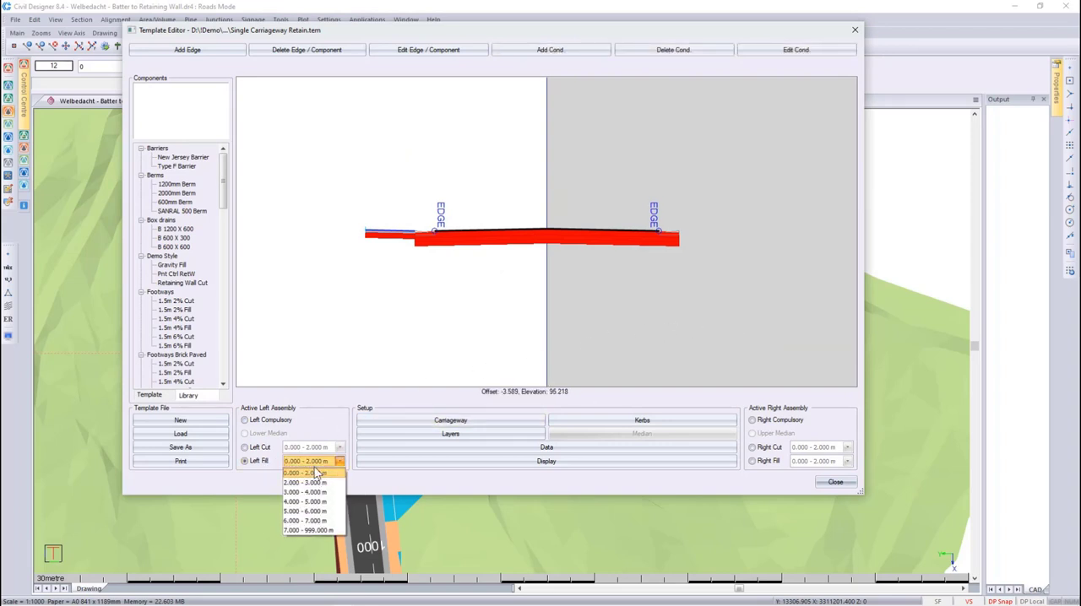
pyautogui.click(322, 532)
pyautogui.scroll(-2, 546, 228)
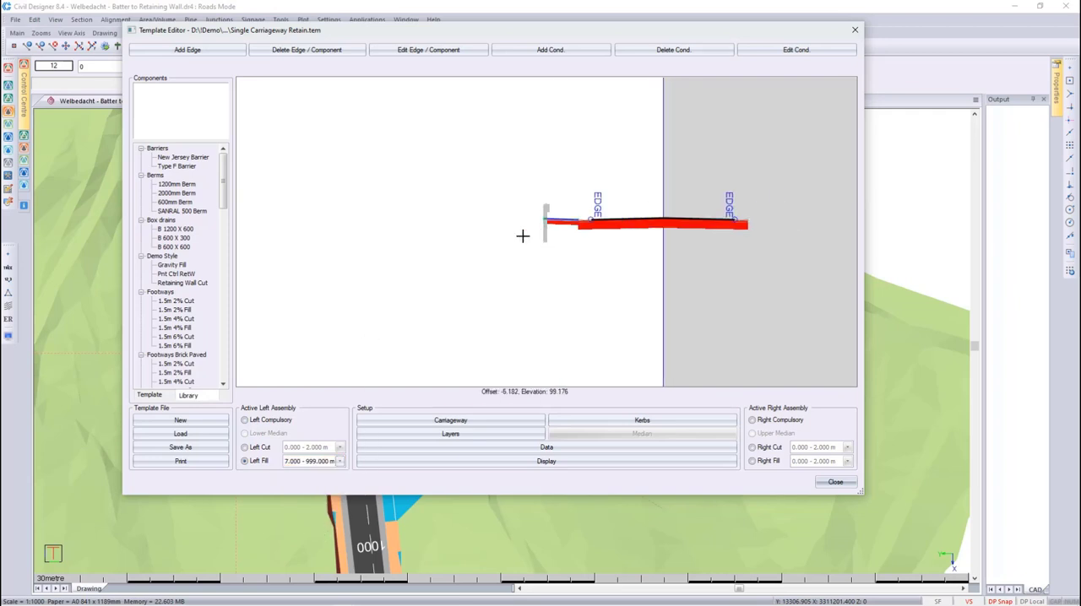
pyautogui.scroll(2, 546, 231)
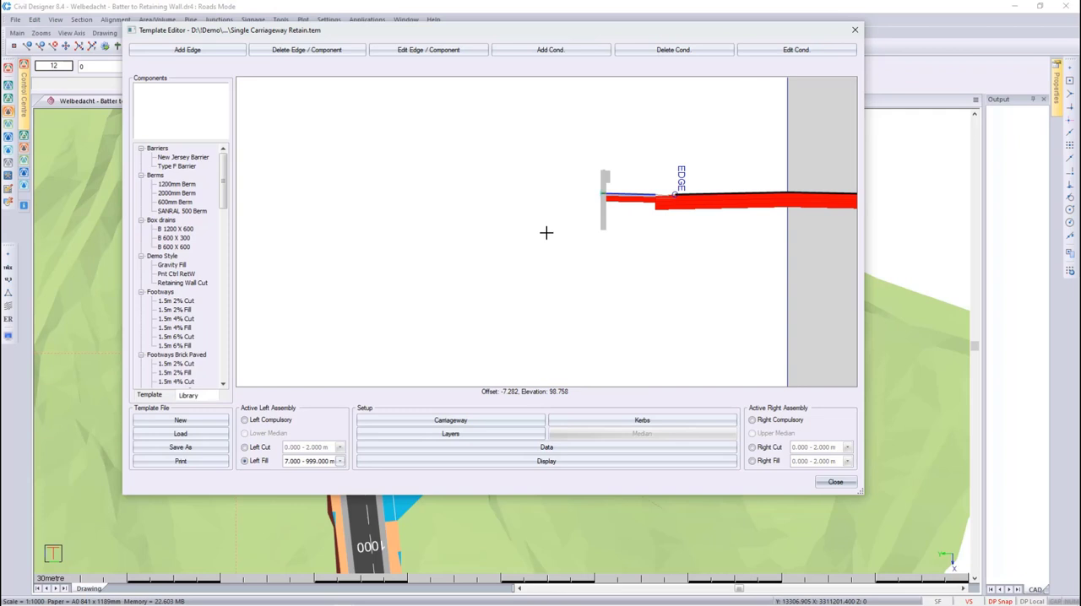
# - Add a left fill edge 0.75 m wide that follows the Cross Fall Grade, outside the guardrail
pyautogui.click(193, 49)
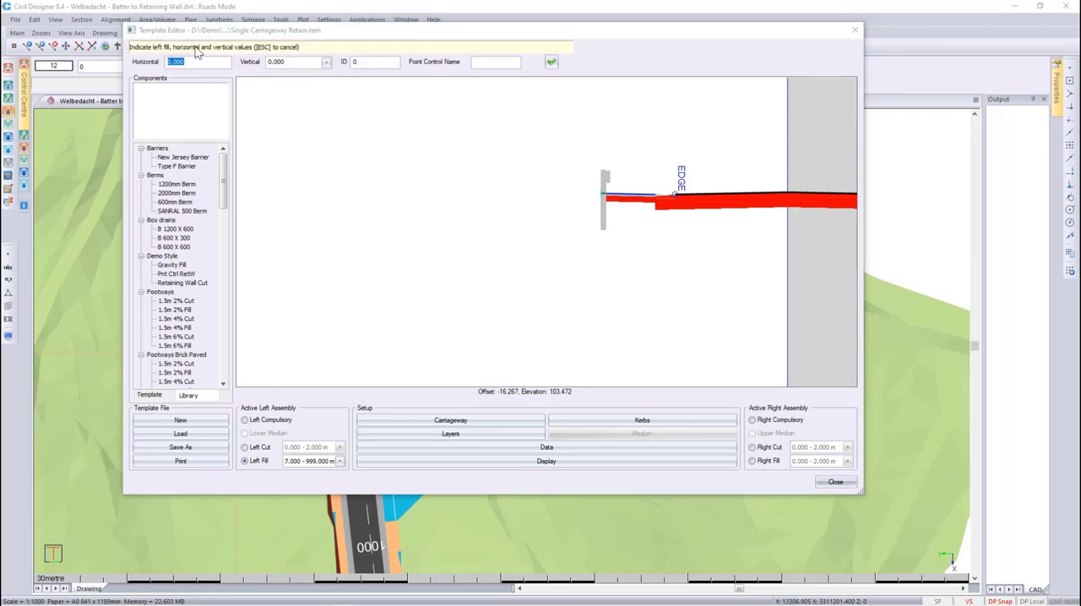
pyautogui.write('0.75')
pyautogui.click(325, 64)
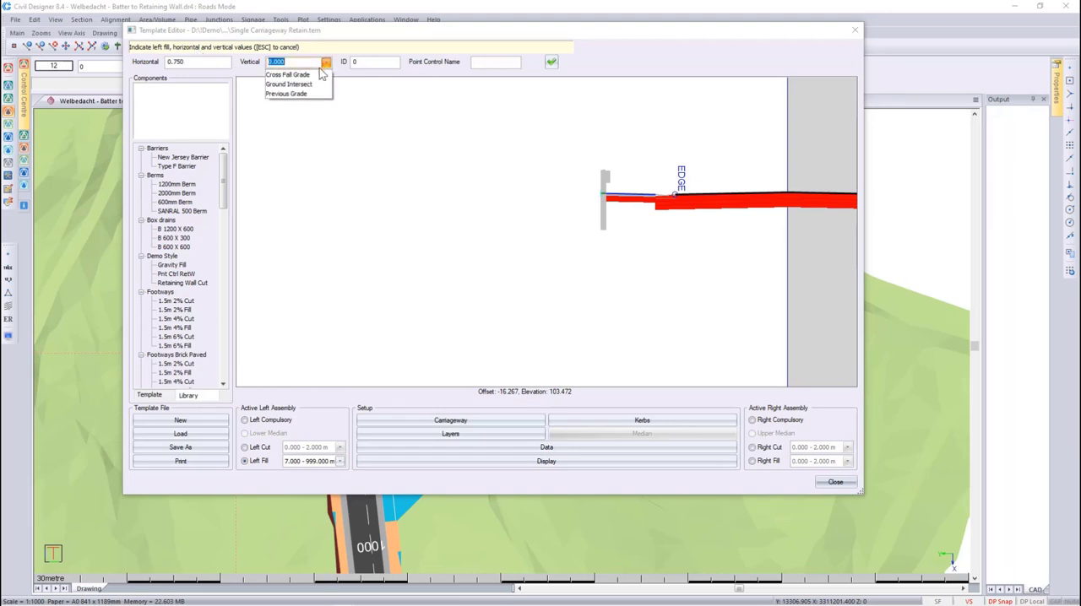
pyautogui.click(320, 75)
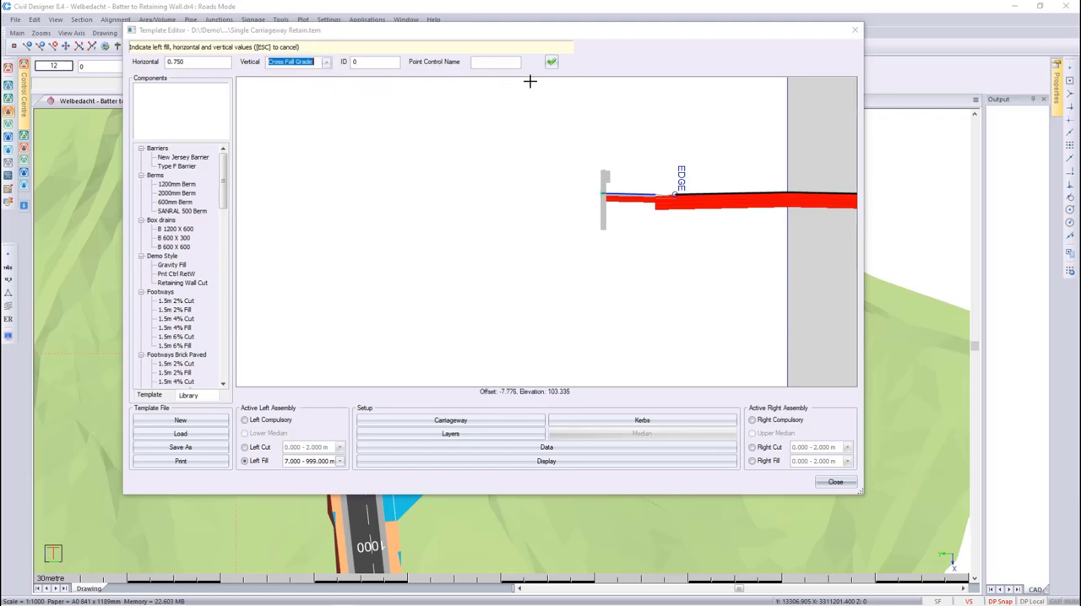
pyautogui.click(550, 63)
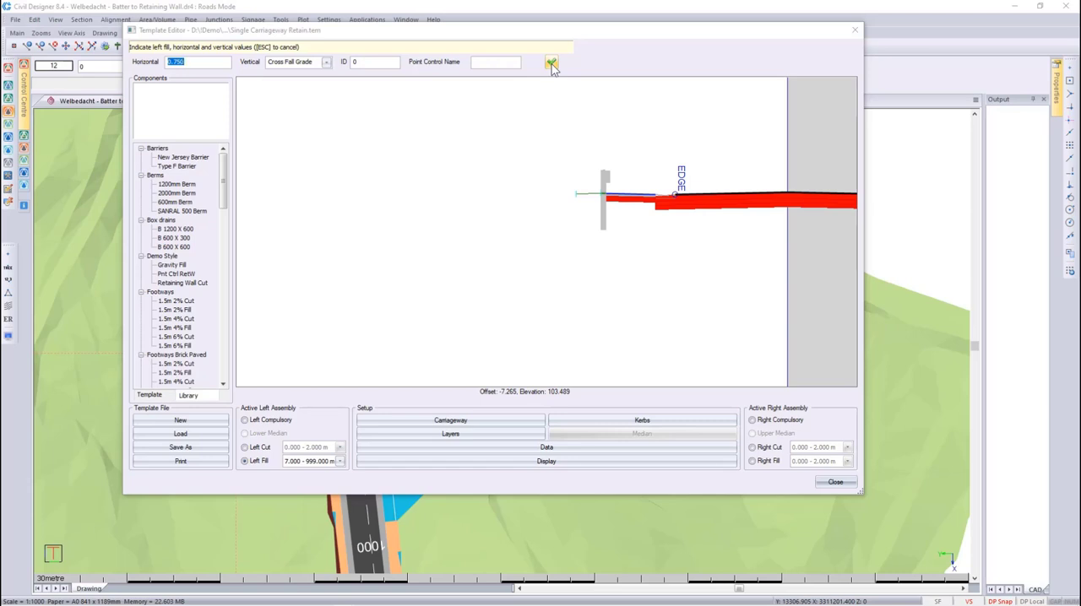
# - Add a batter edge 1.5 m horizontal and -1 m vertical with the point control name RET_TOP
pyautogui.write('1.5')
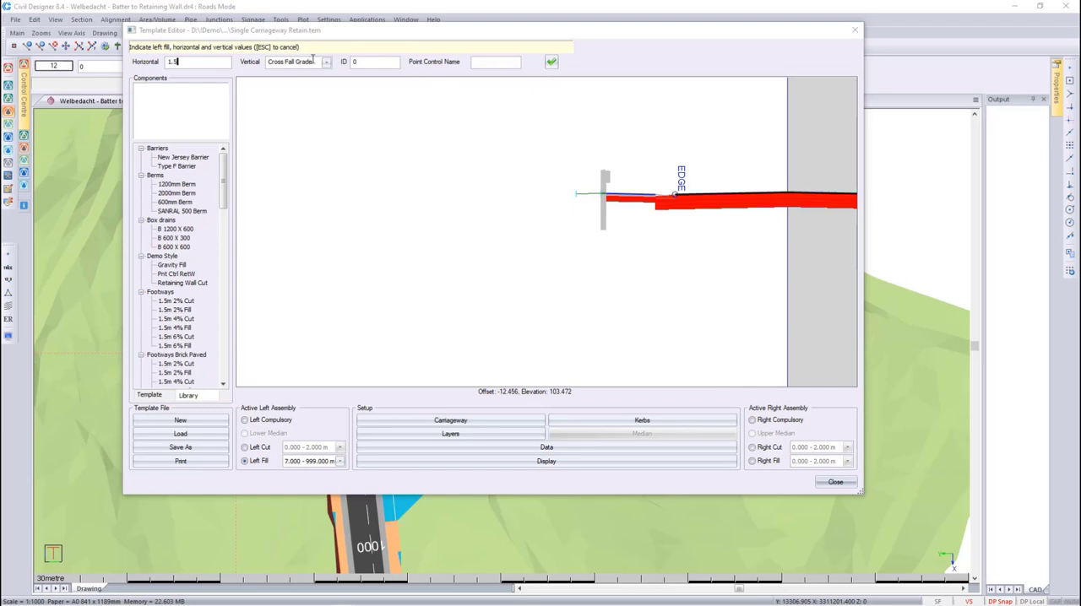
pyautogui.moveTo(313, 61); pyautogui.dragTo(261, 56)
pyautogui.write('-1')
pyautogui.click(476, 61)
pyautogui.write('RET_TOP')
pyautogui.click(551, 61)
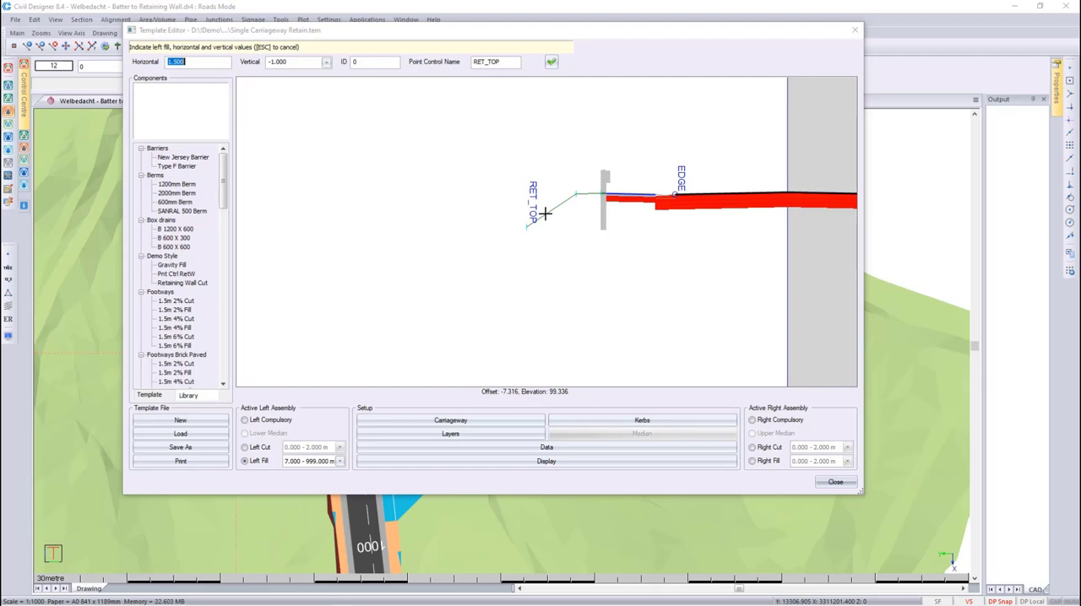
# - Add a vertical wall edge 0 m horizontal and -2 m vertical with the point control name RET_BOT, and finish adding edges
pyautogui.write('0')
pyautogui.press('Tab')
pyautogui.write('-2')
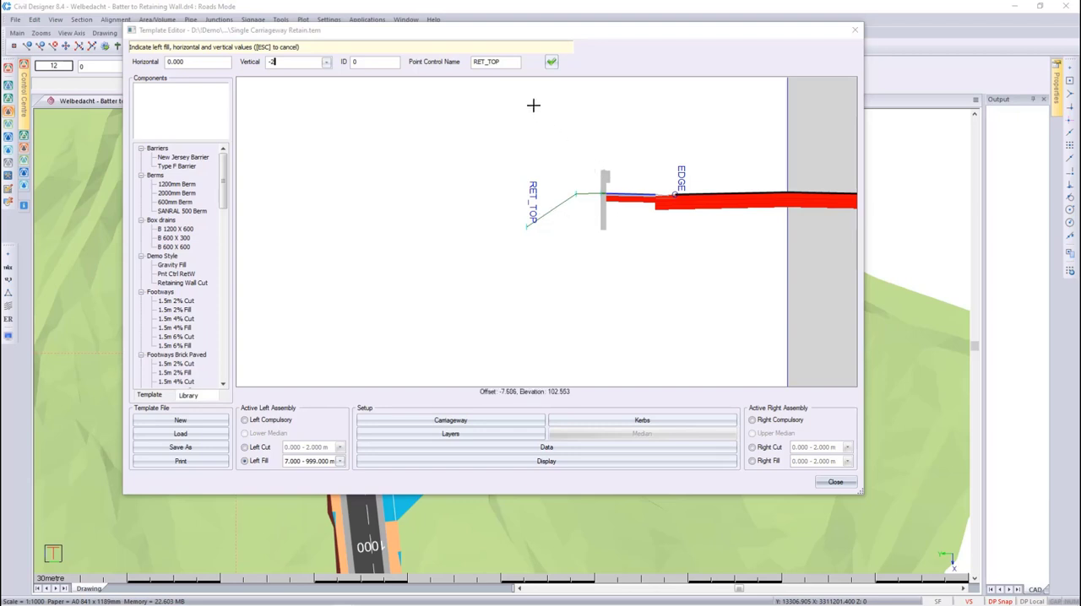
pyautogui.doubleClick(498, 62)
pyautogui.moveTo(500, 62); pyautogui.dragTo(488, 62)
pyautogui.write('BOT')
pyautogui.click(551, 61)
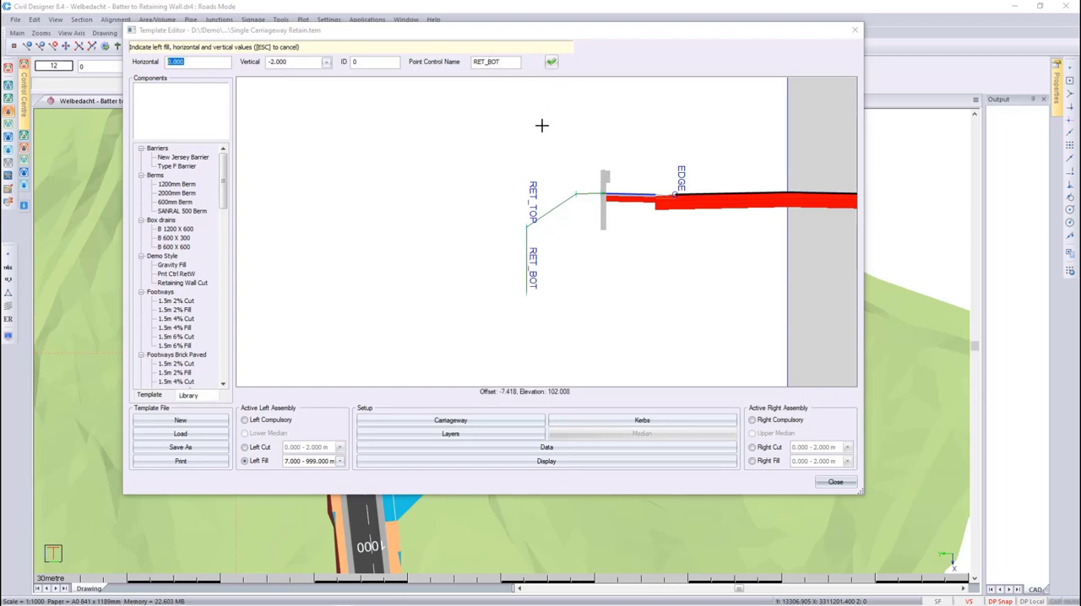
pyautogui.press('Escape')
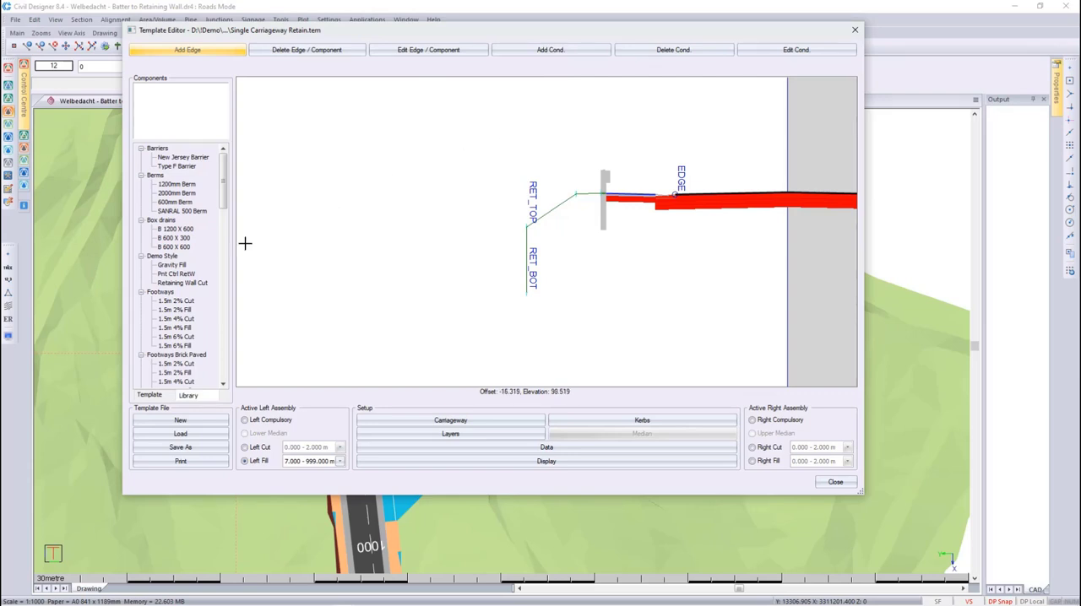
# - Place the Pnt Ctrl RetW library component on the template at the RET_TOP point
pyautogui.click(189, 276)
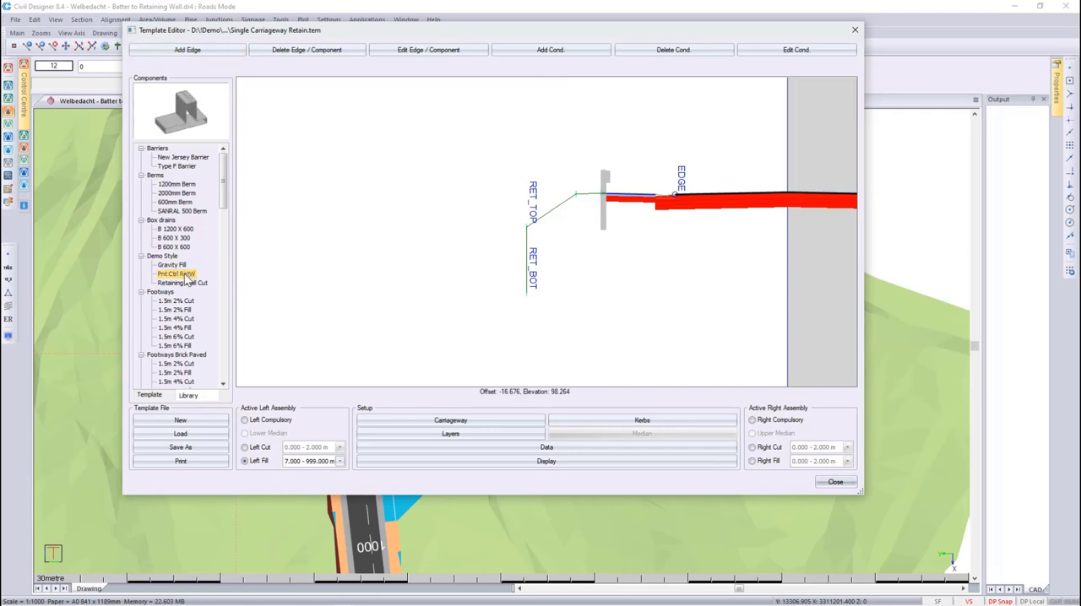
pyautogui.doubleClick(185, 277)
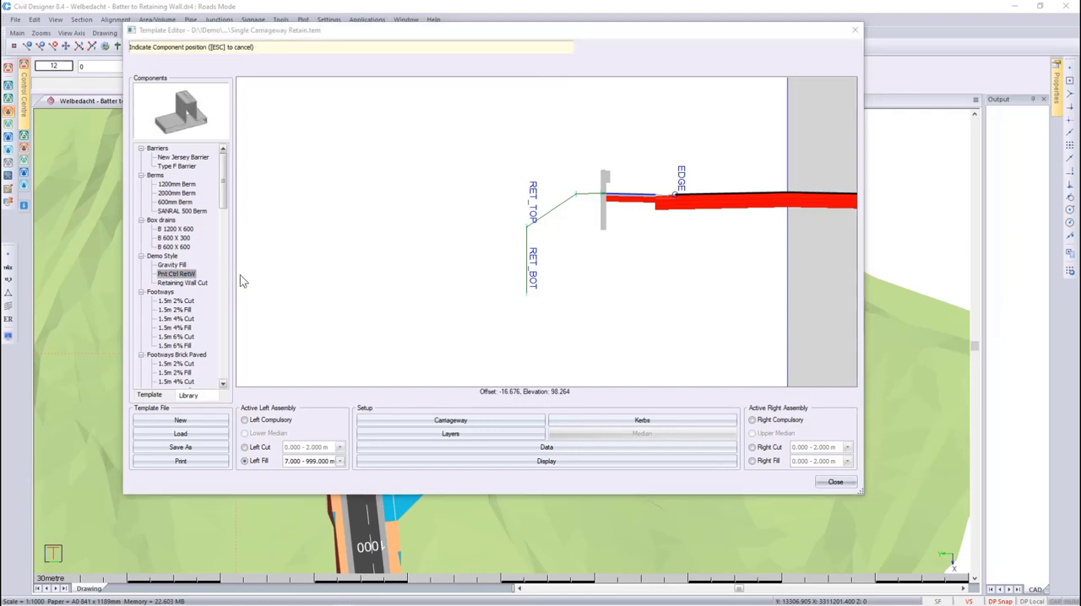
pyautogui.click(499, 236)
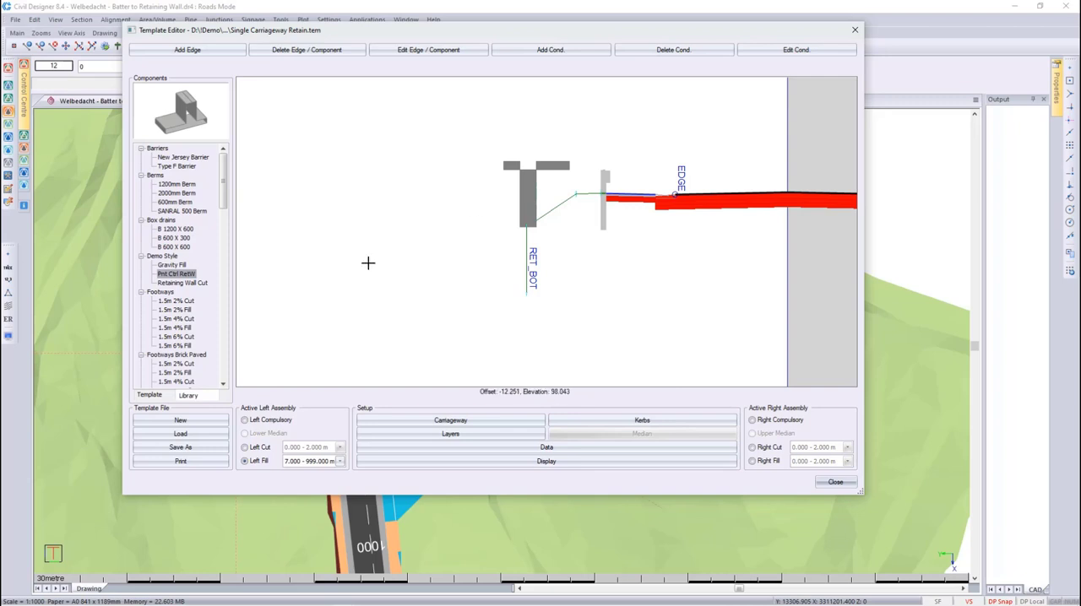
# - Open the template's own copy of the Pnt Ctrl RetW component for editing
pyautogui.click(152, 396)
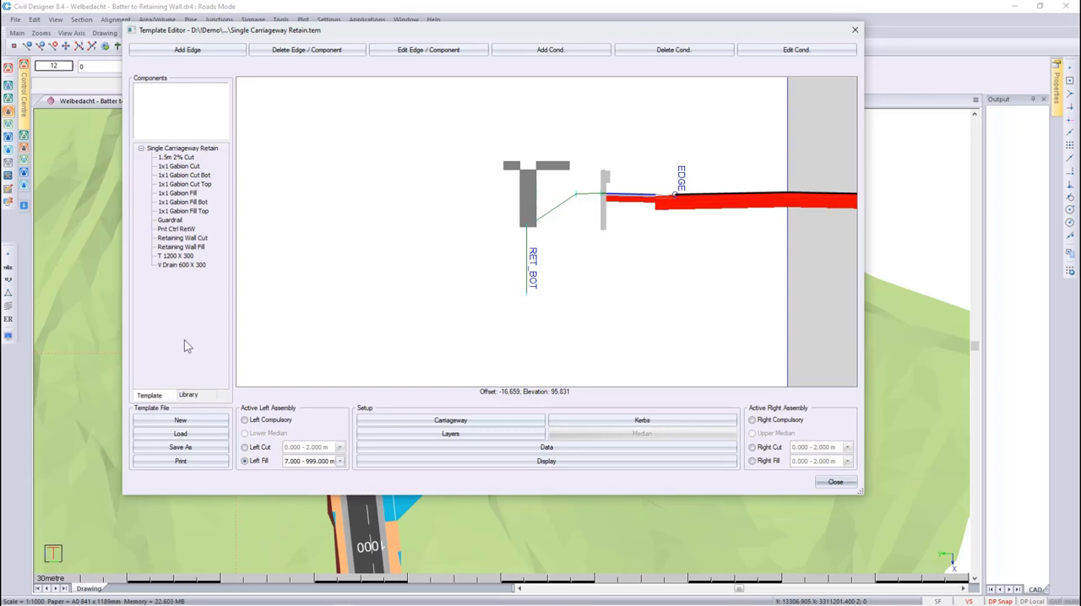
pyautogui.click(175, 231)
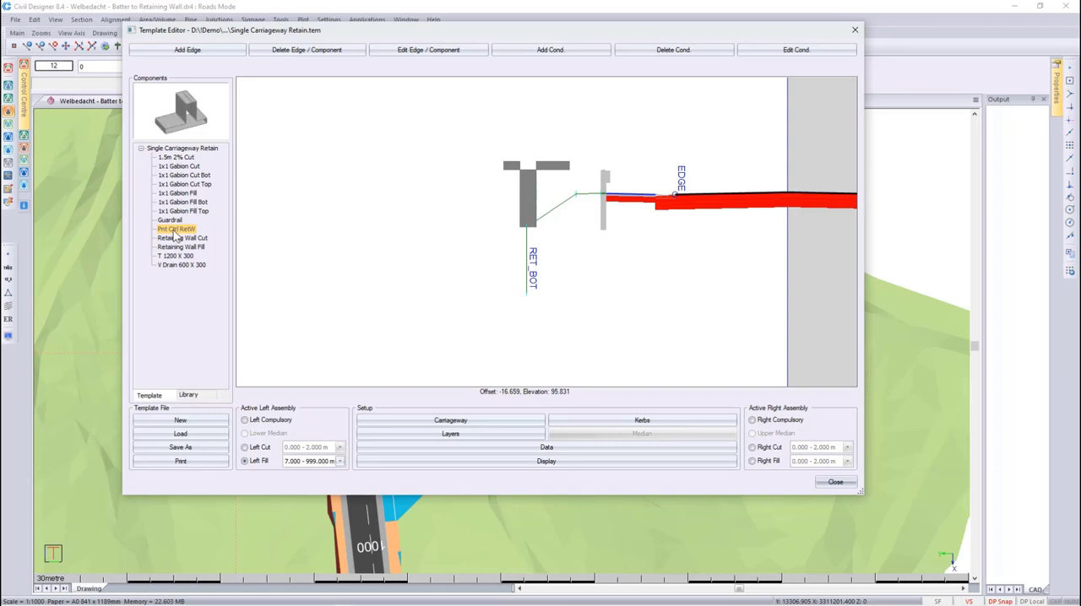
pyautogui.rightClick(175, 236)
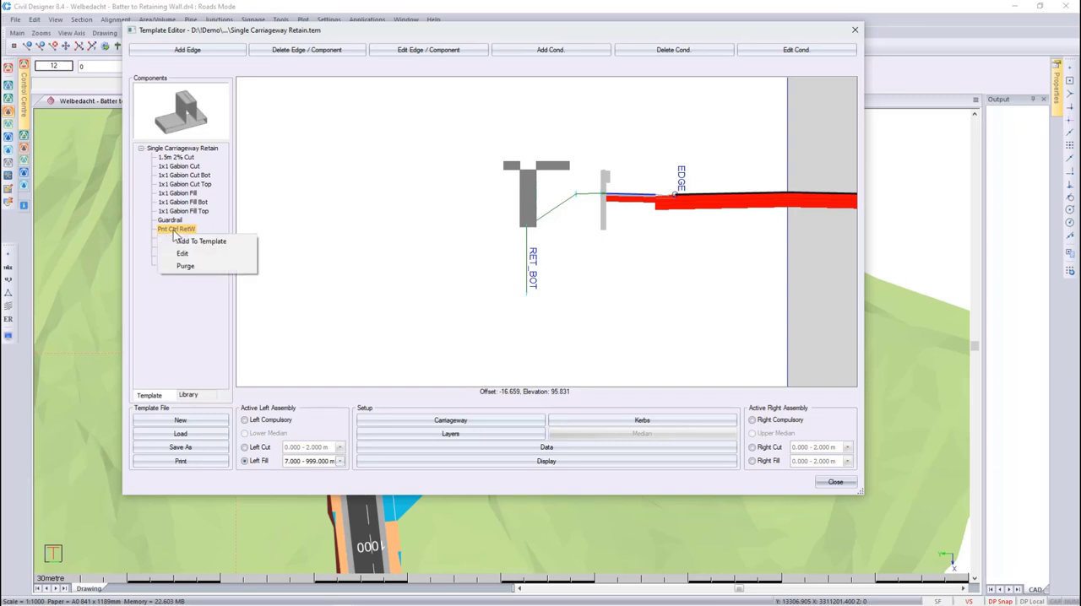
pyautogui.click(191, 255)
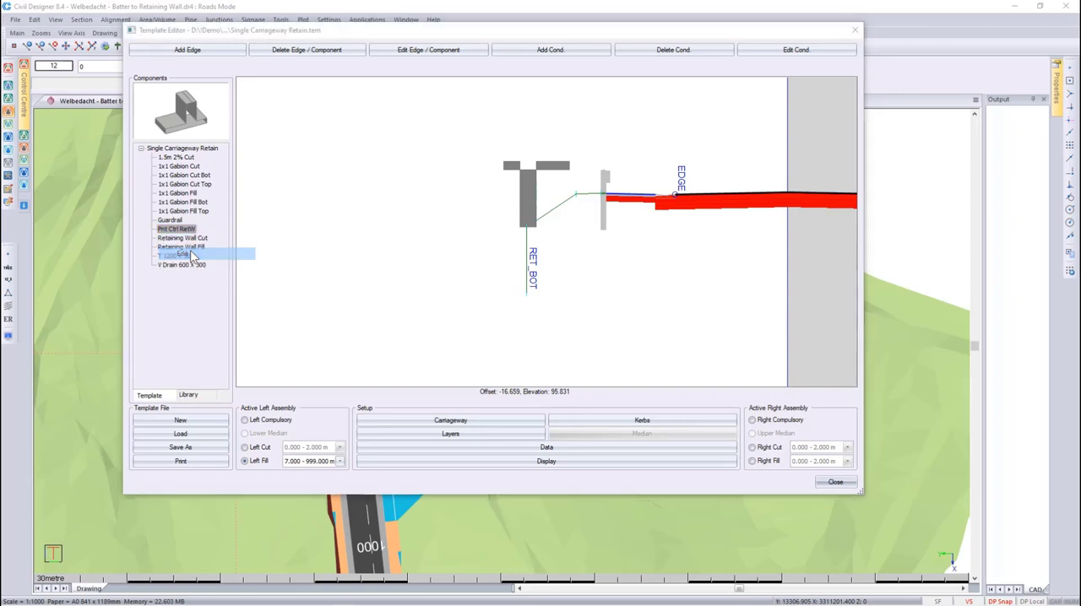
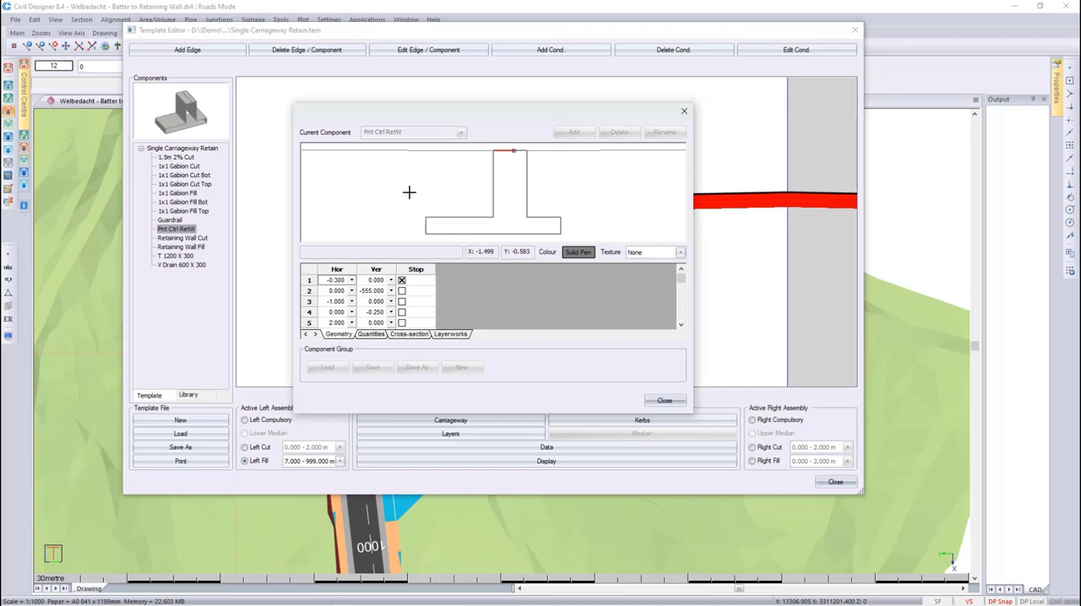
# - Set the vertical value of geometry row 2 in the Pnt Ctrl RetW component to 555.000
pyautogui.click(339, 291)
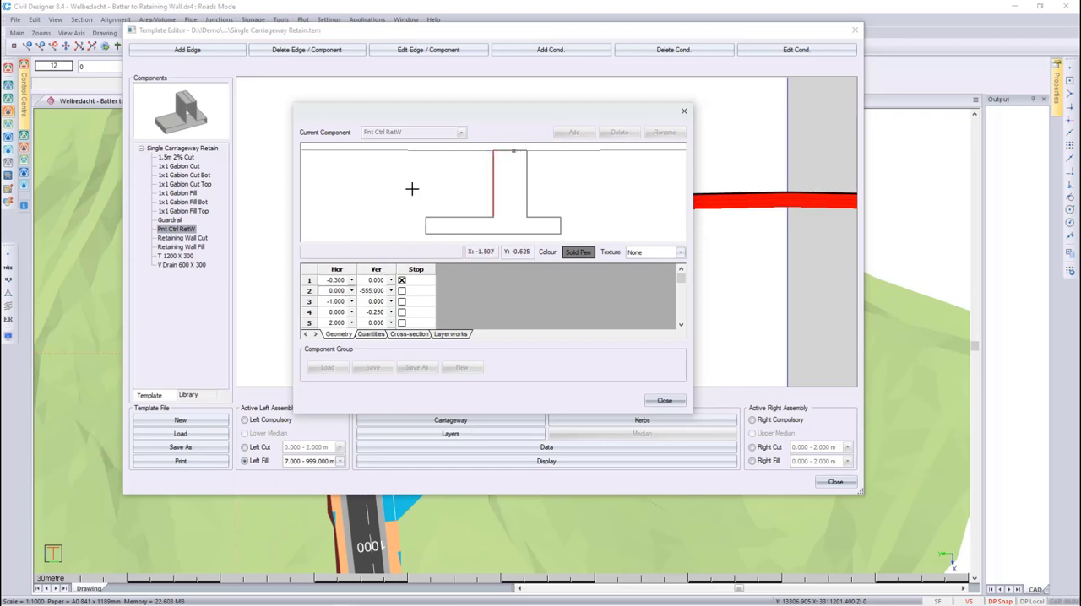
pyautogui.moveTo(405, 110); pyautogui.dragTo(224, 112)
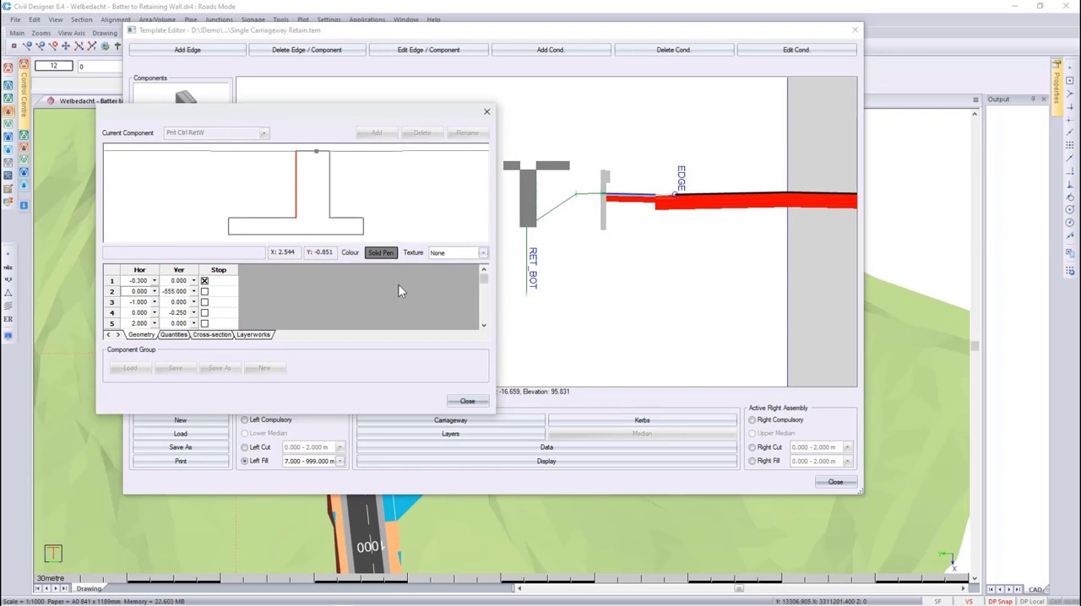
pyautogui.click(167, 292)
pyautogui.click(168, 291)
pyautogui.click(164, 292)
pyautogui.press('Delete')
pyautogui.click(142, 303)
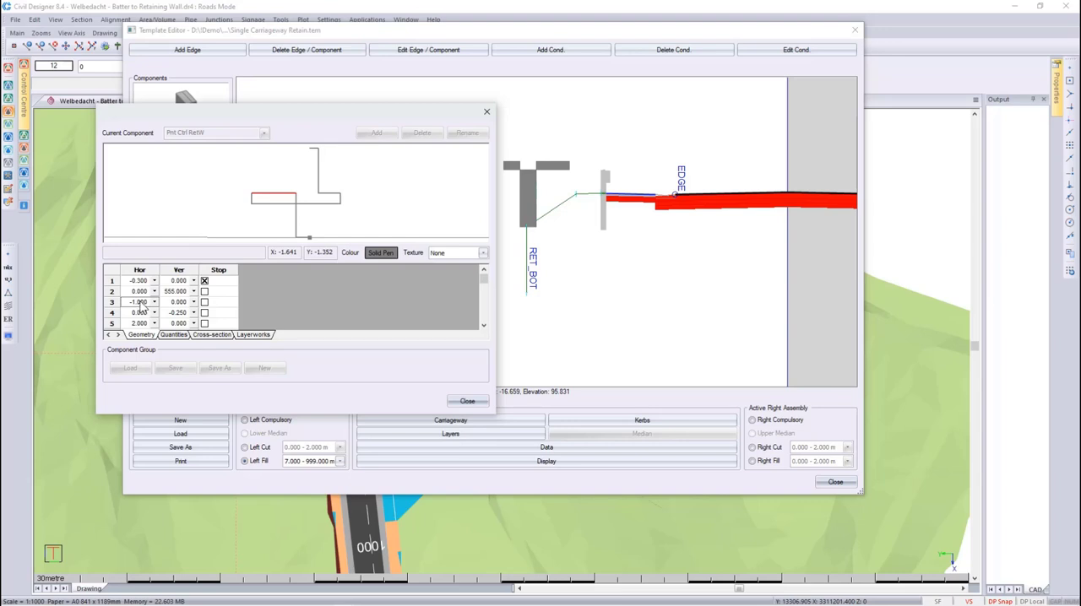
# - Set the vertical value of geometry row 8 to -555.000 and preview the component in fill
pyautogui.scroll(-1, 141, 307)
pyautogui.scroll(-1, 141, 307)
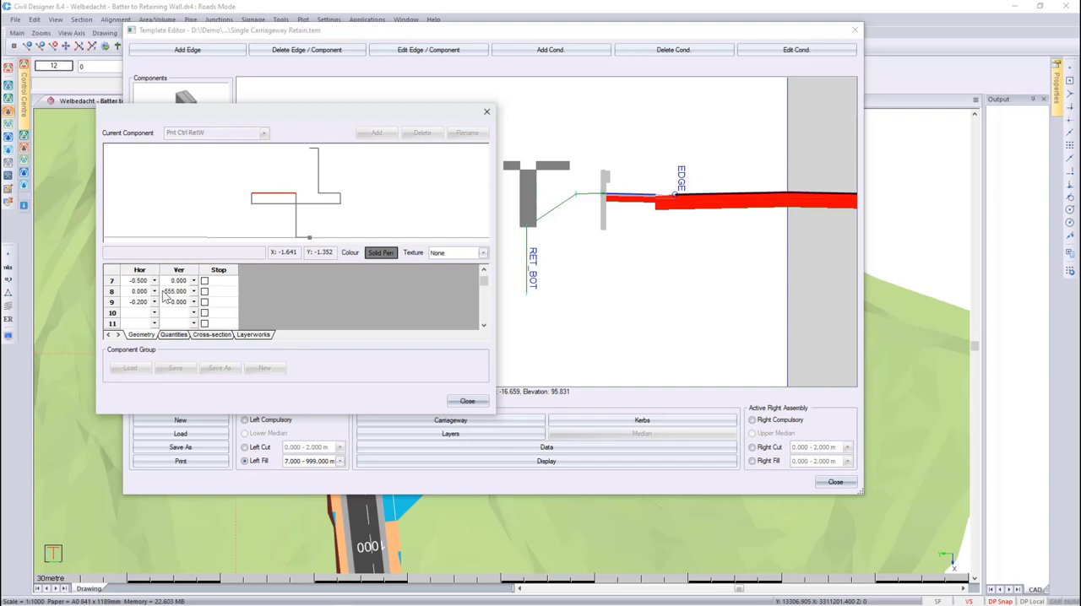
pyautogui.click(175, 292)
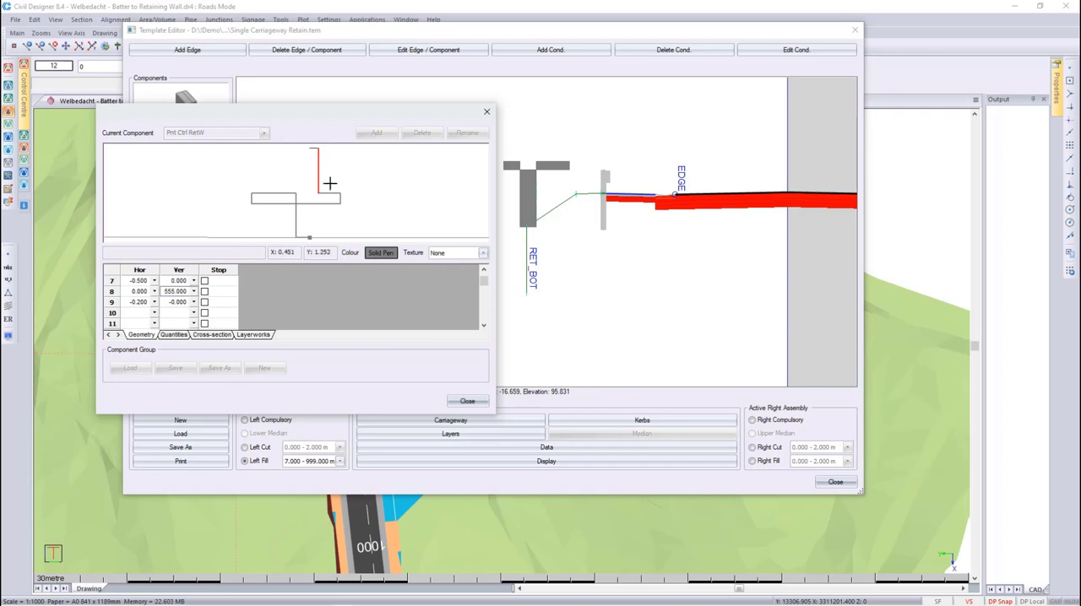
pyautogui.click(143, 284)
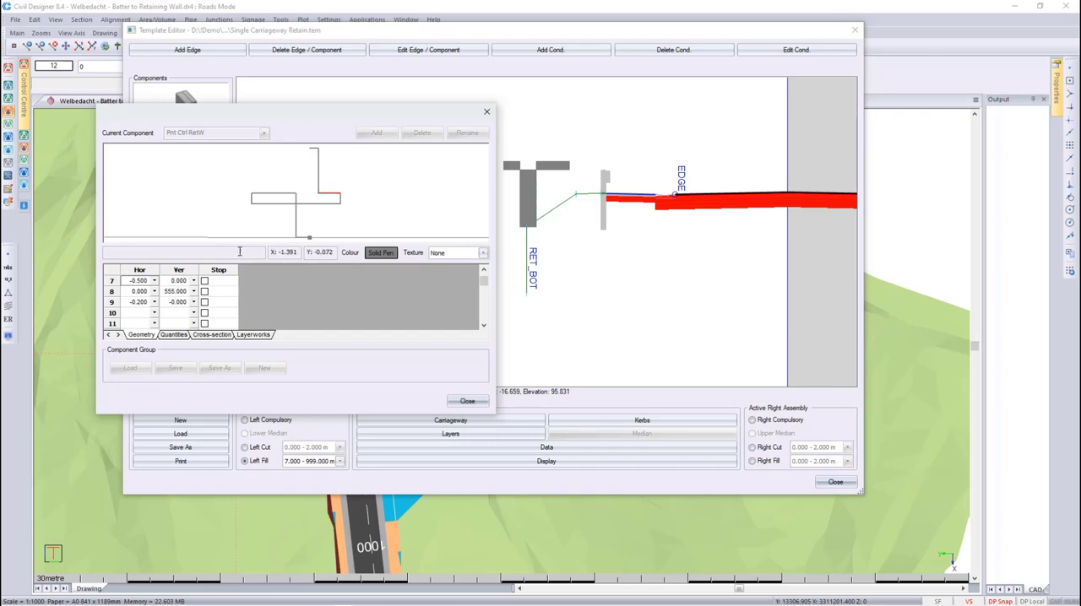
pyautogui.click(169, 292)
pyautogui.click(168, 291)
pyautogui.click(256, 317)
pyautogui.write('-')
pyautogui.click(144, 311)
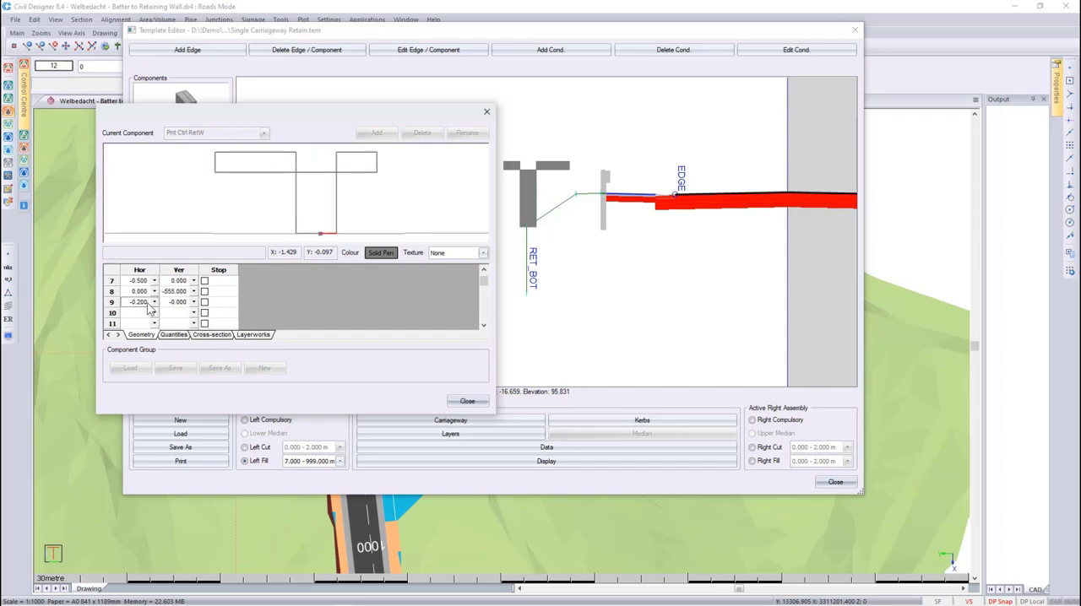
pyautogui.rightClick(308, 297)
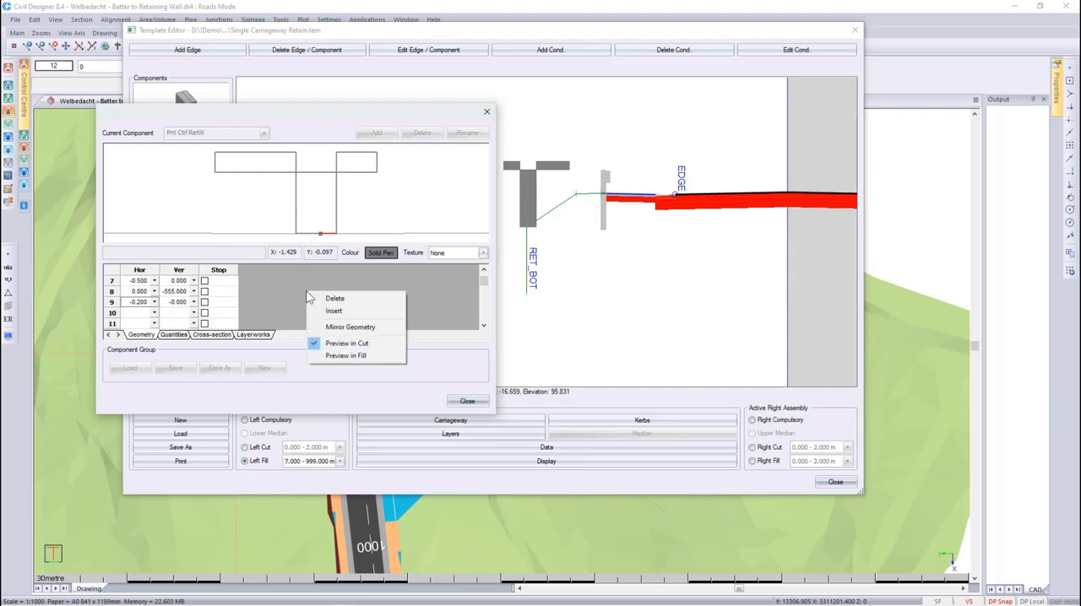
pyautogui.click(345, 358)
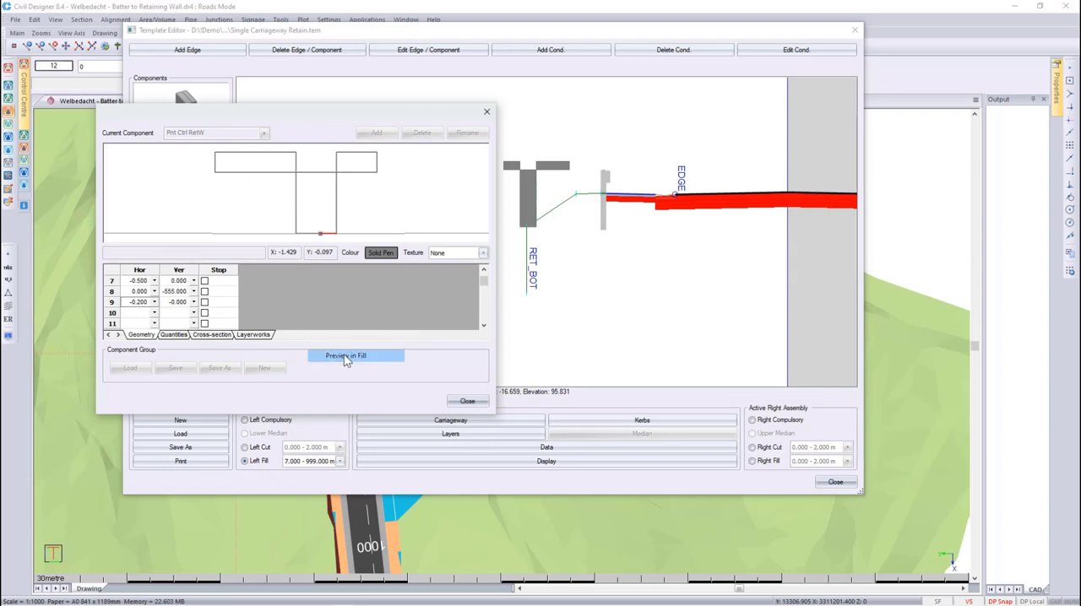
# - Give the Pnt Ctrl RetW component the Concrete 2 texture, then close it and save the changes
pyautogui.click(483, 253)
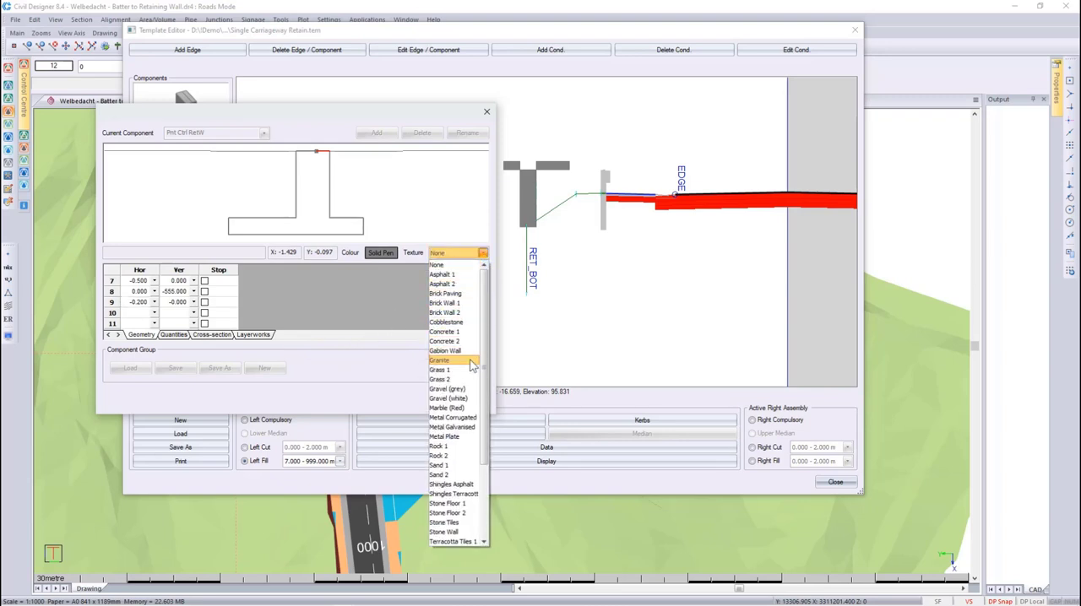
pyautogui.click(447, 341)
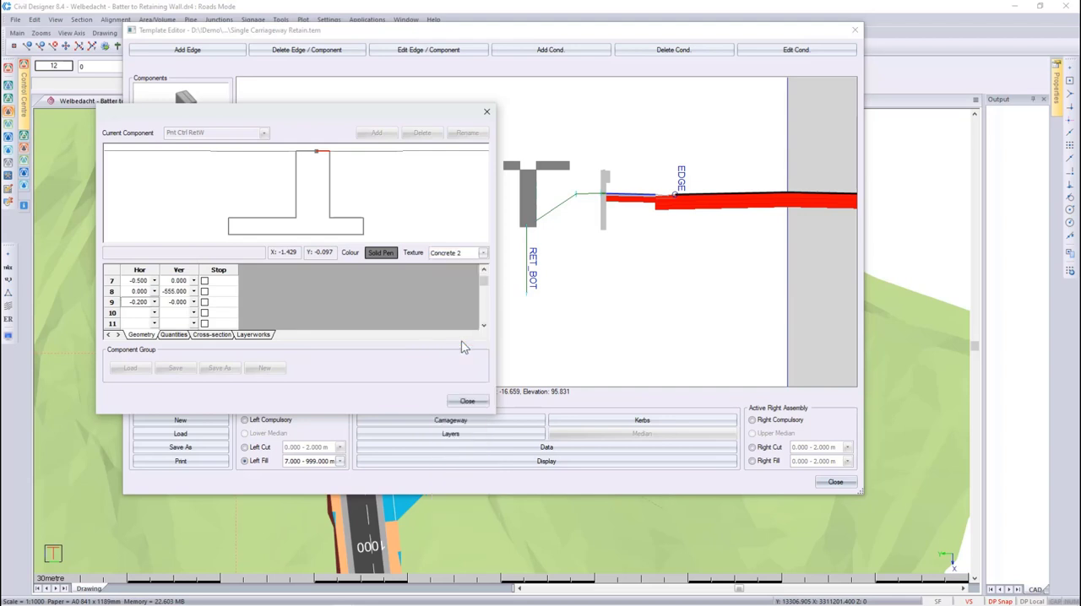
pyautogui.click(464, 400)
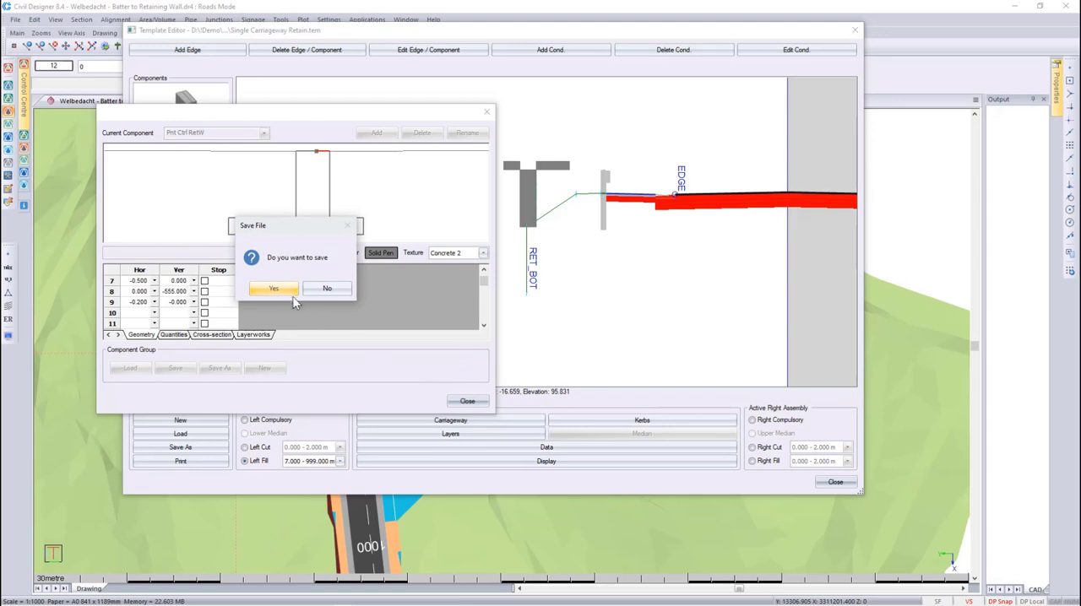
pyautogui.click(278, 289)
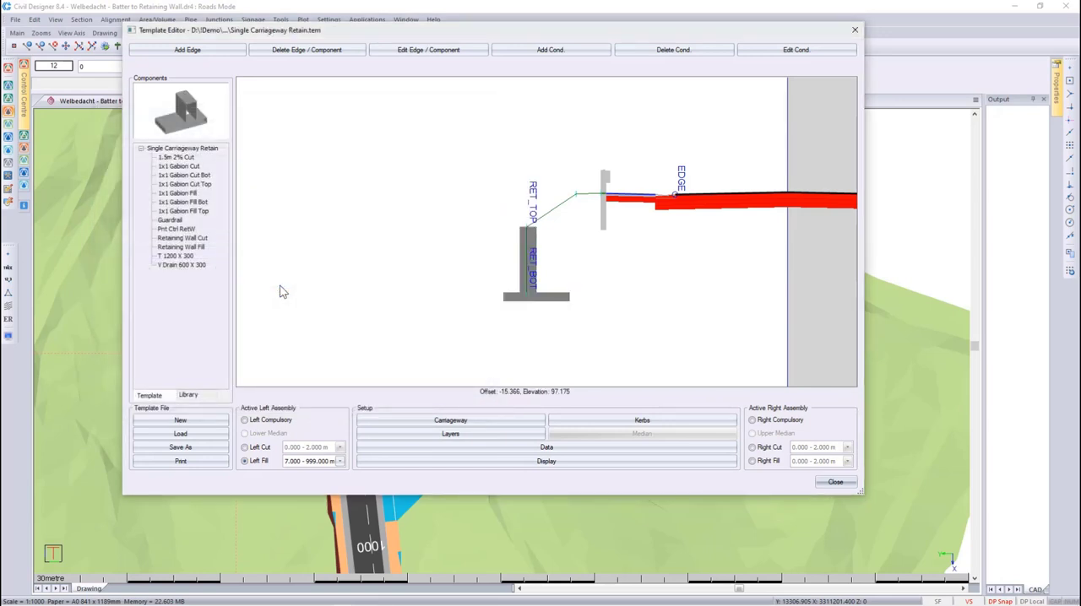
# - Save the template as Single Carriageway Retain1.tem, overwriting the existing file, and close the template editor
pyautogui.click(180, 447)
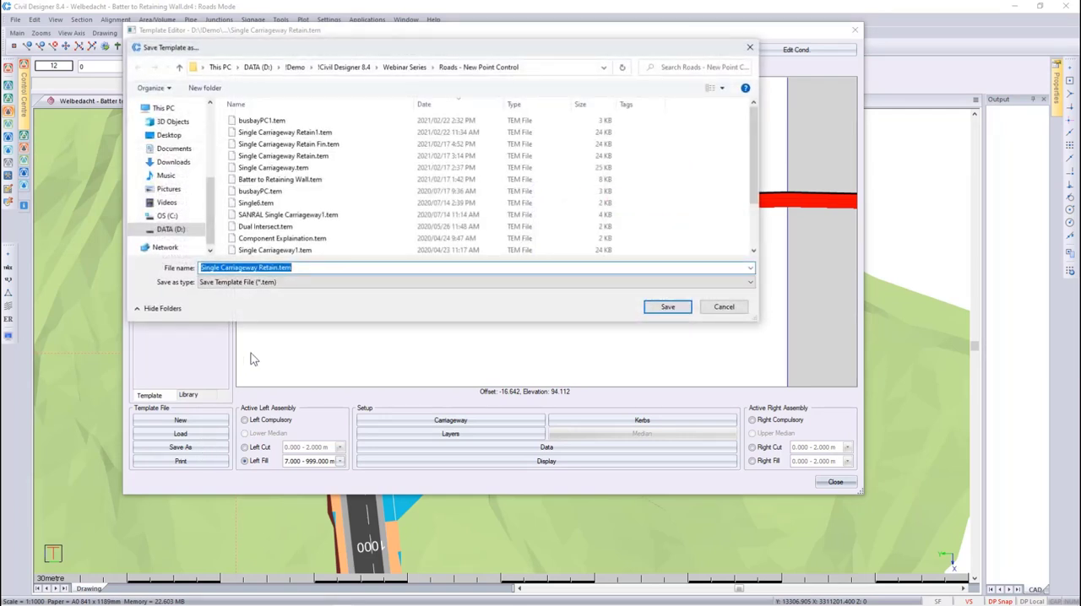
pyautogui.click(311, 134)
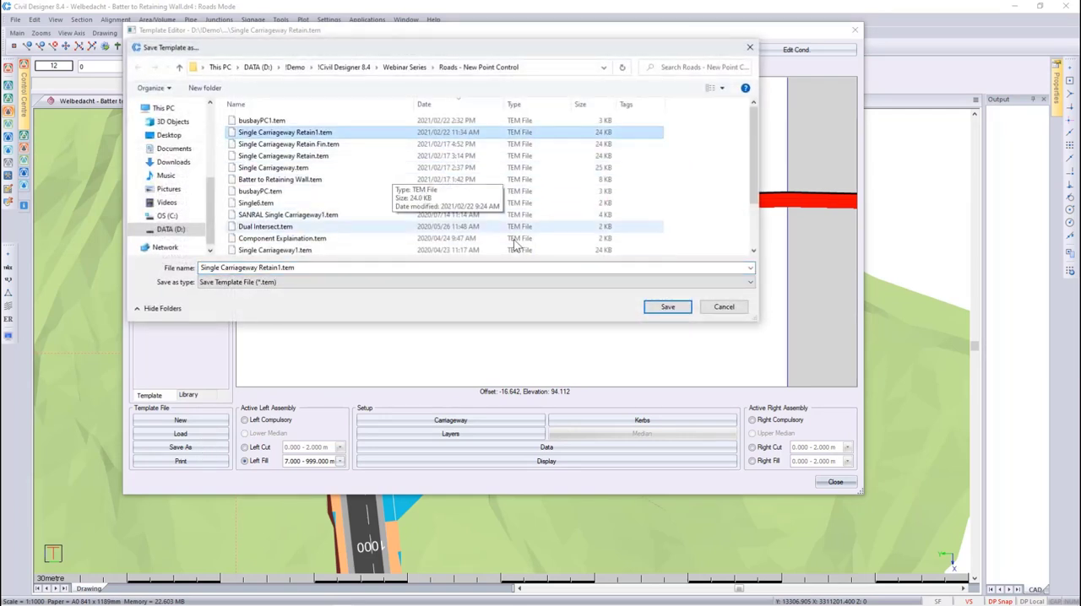
pyautogui.click(653, 309)
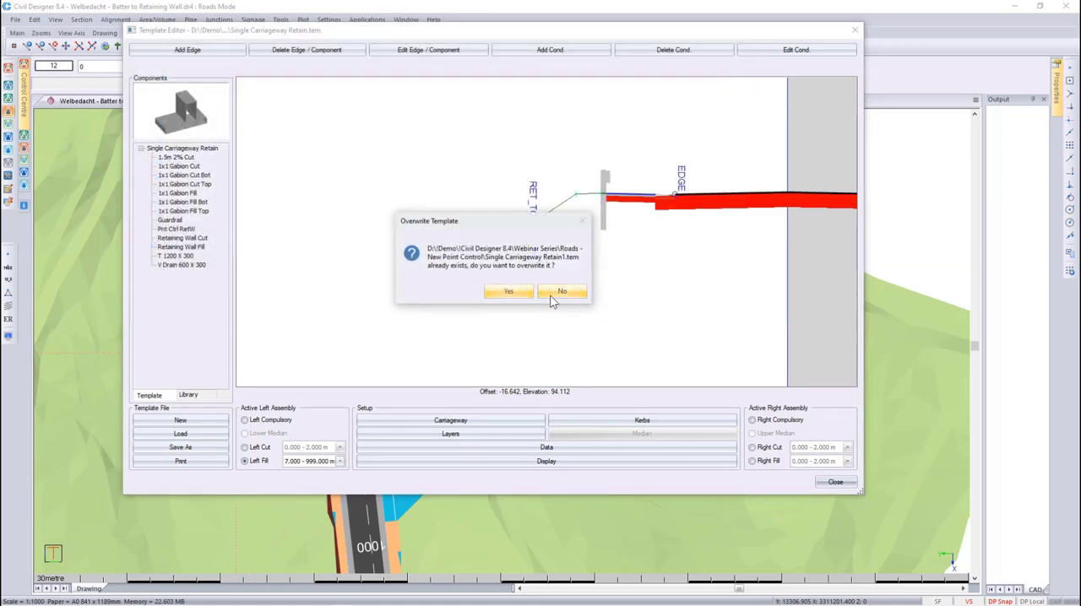
pyautogui.click(508, 291)
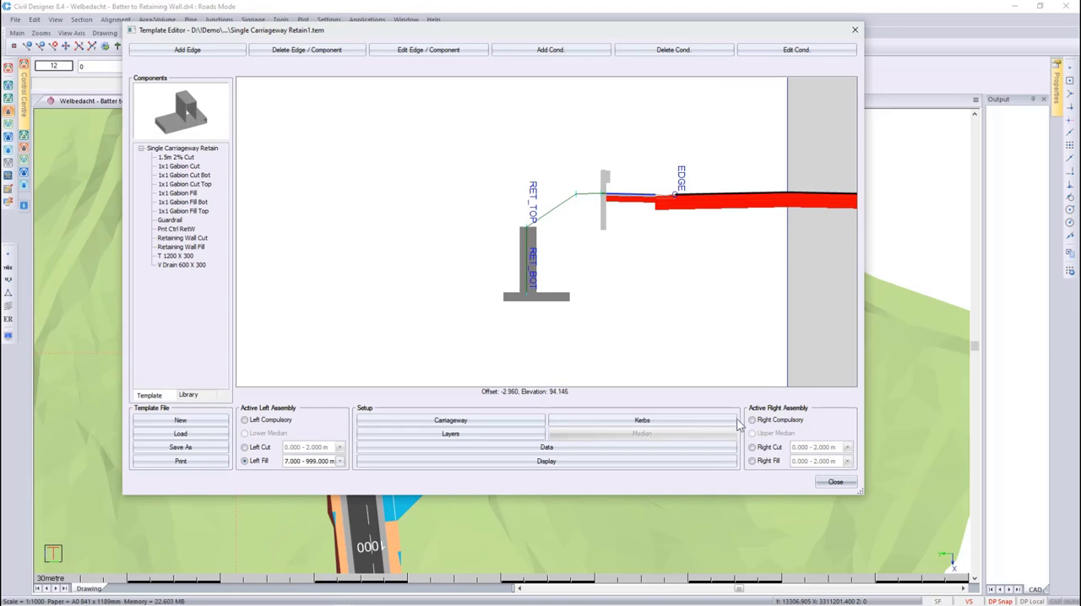
pyautogui.click(835, 481)
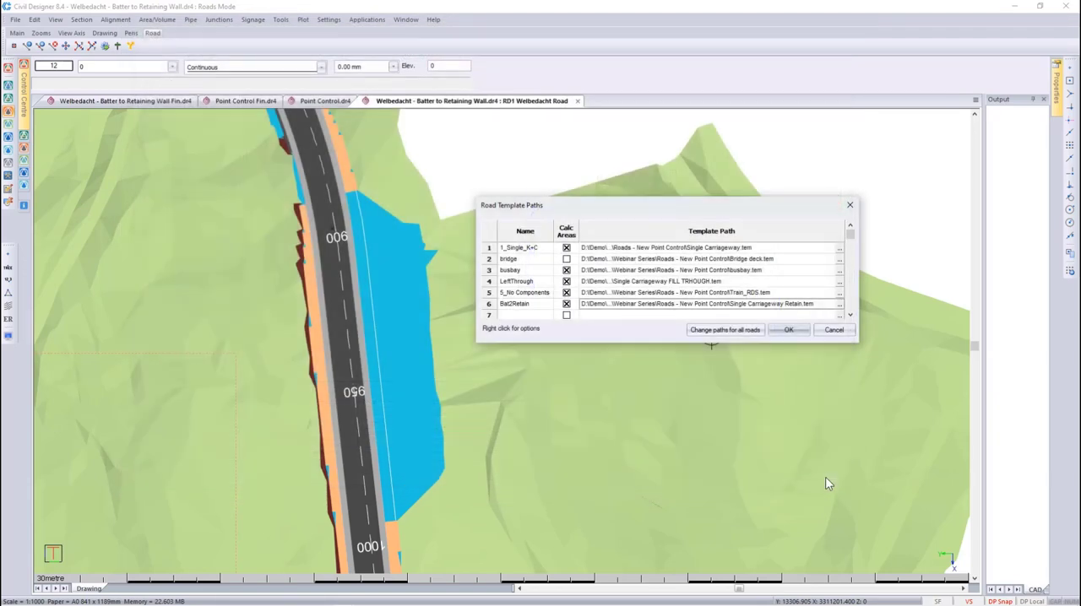
# - Link the Bat2Retain road template to Single Carriageway Retain1.tem and accept the template paths
pyautogui.click(838, 306)
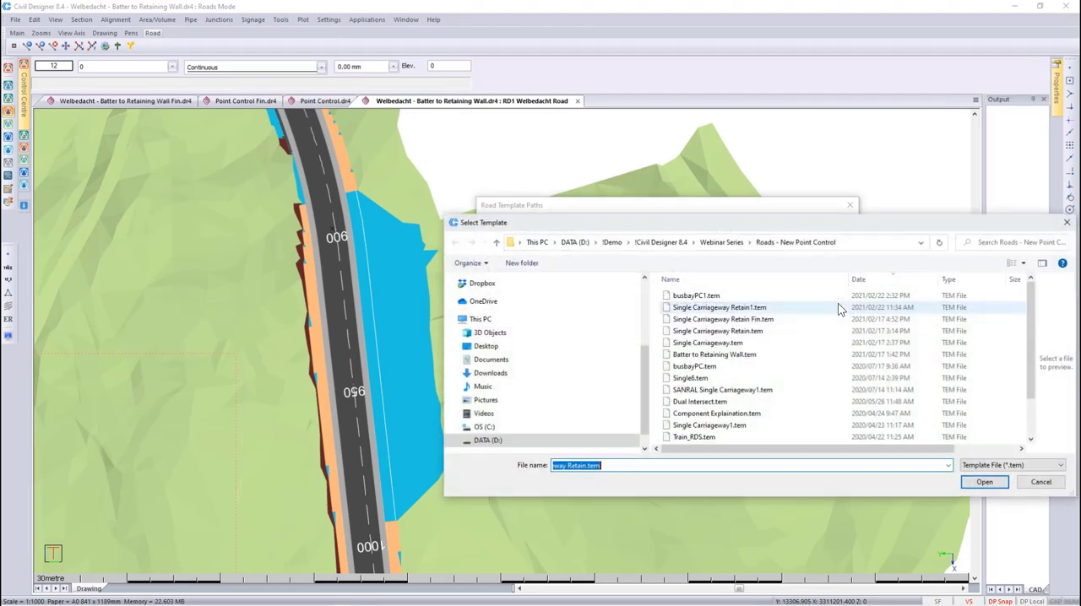
pyautogui.click(838, 307)
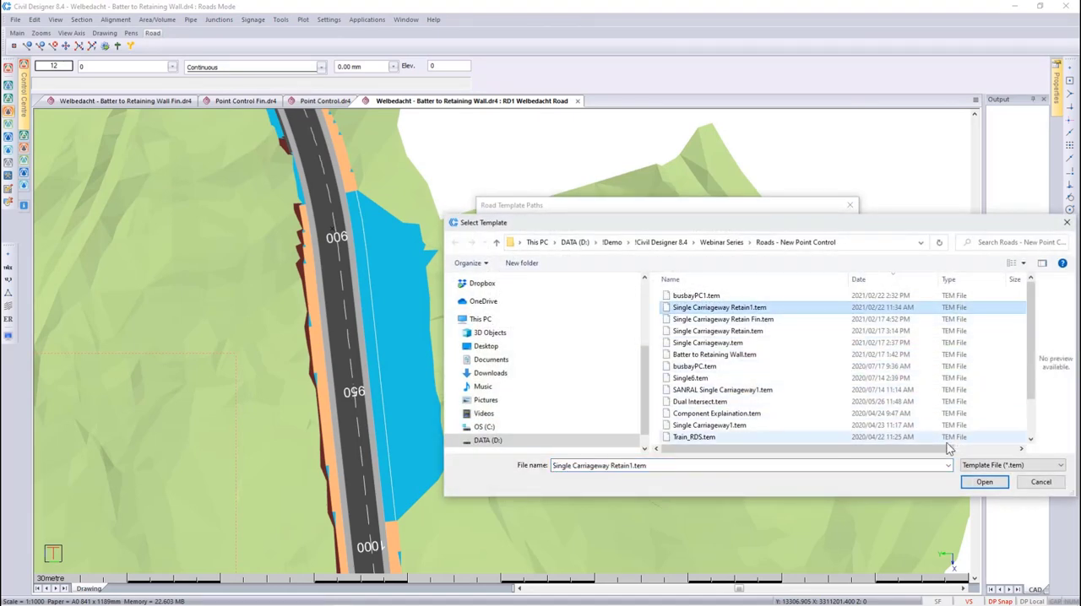
pyautogui.click(982, 481)
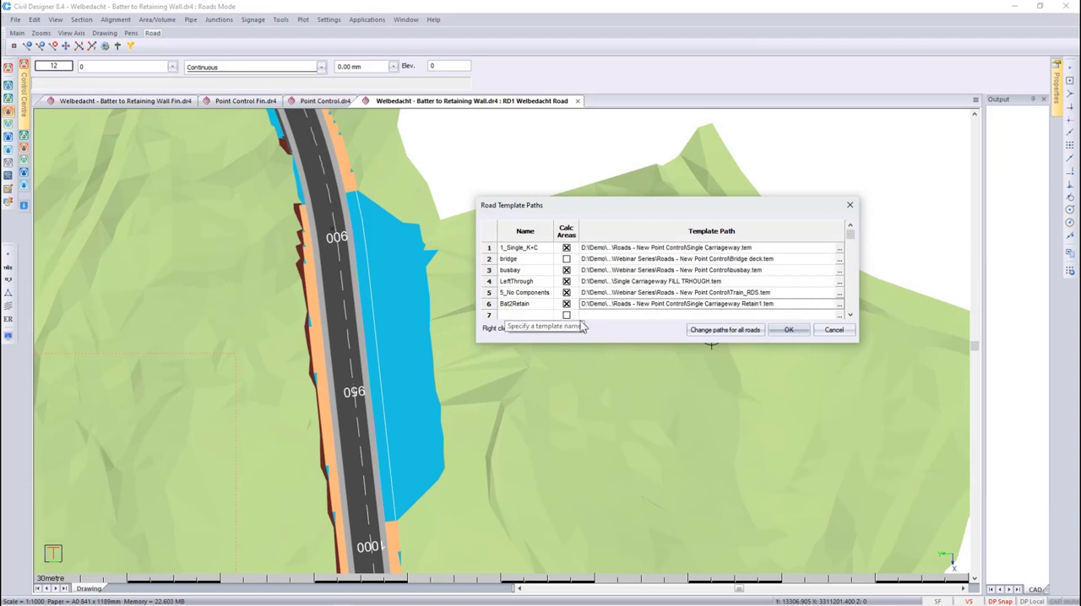
pyautogui.click(788, 330)
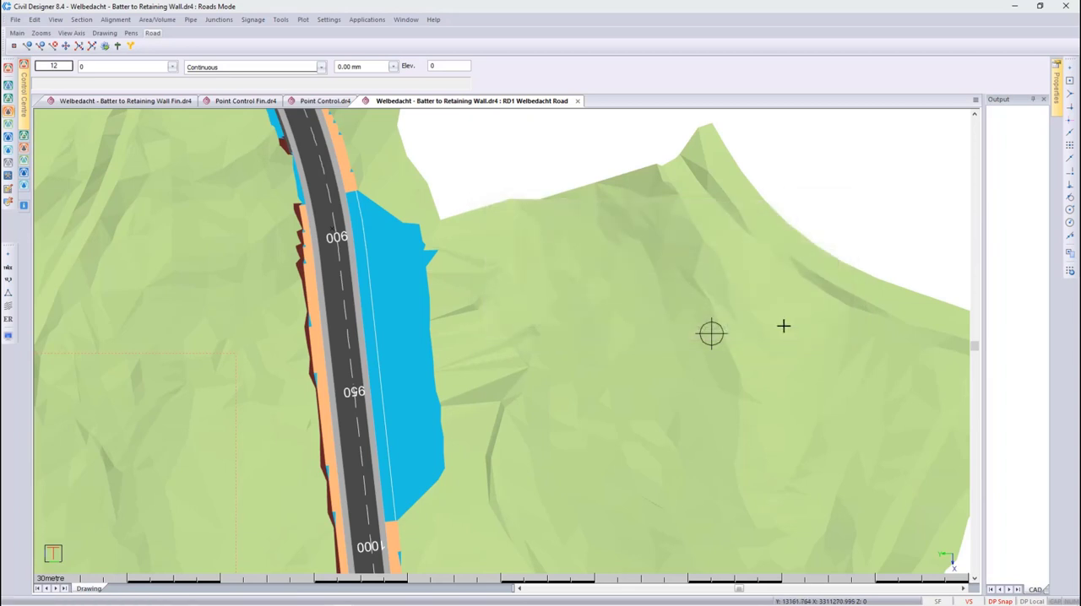
# - Open the point control rules and bring up the Pnt Cntrl Explo.png reference image in Paint
pyautogui.click(115, 19)
pyautogui.moveTo(138, 82)
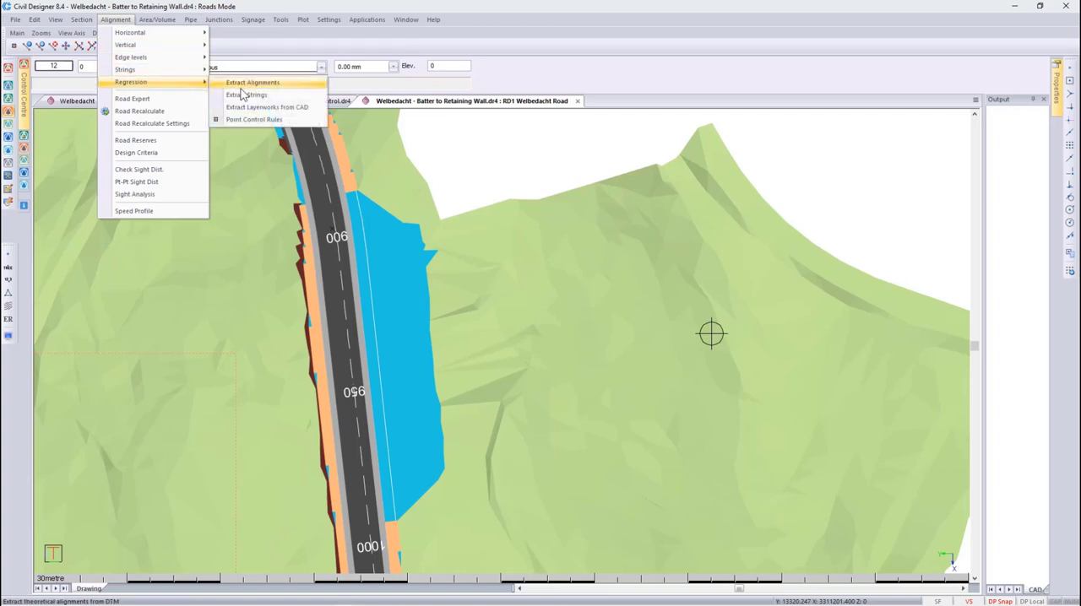
pyautogui.click(258, 126)
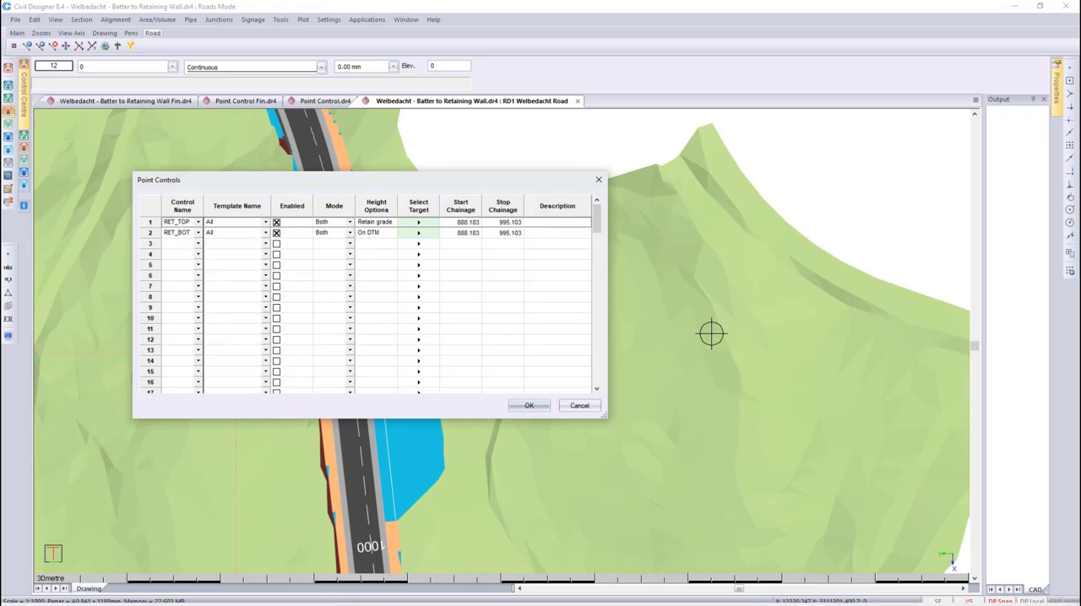
pyautogui.click(324, 598)
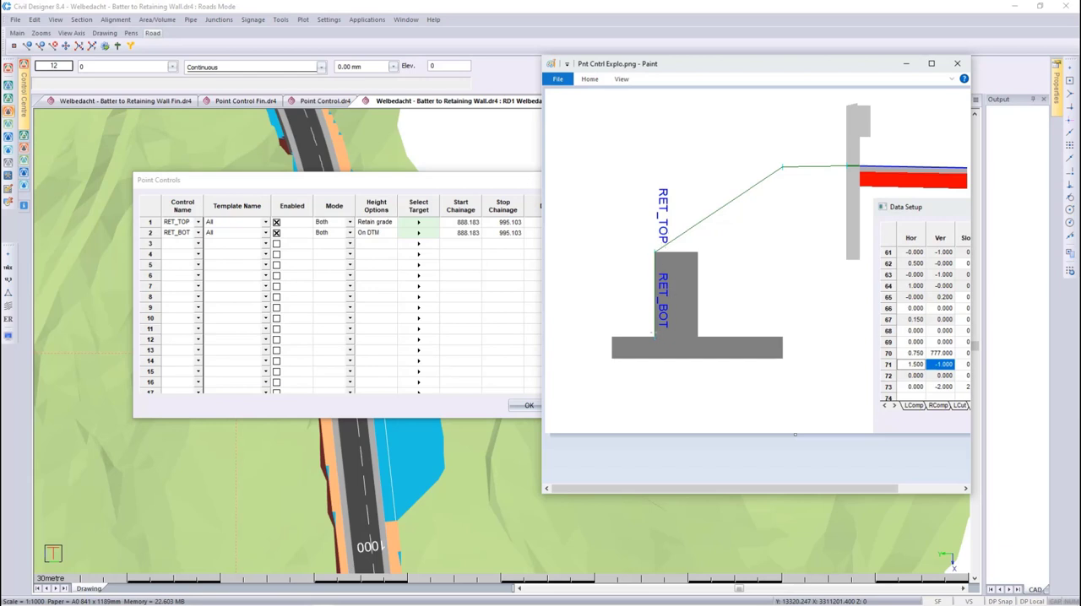
# - Back in Civil Designer, apply the RET_TOP point control to the Bat2Retain template, enable it and set its mode to Both
pyautogui.click(265, 222)
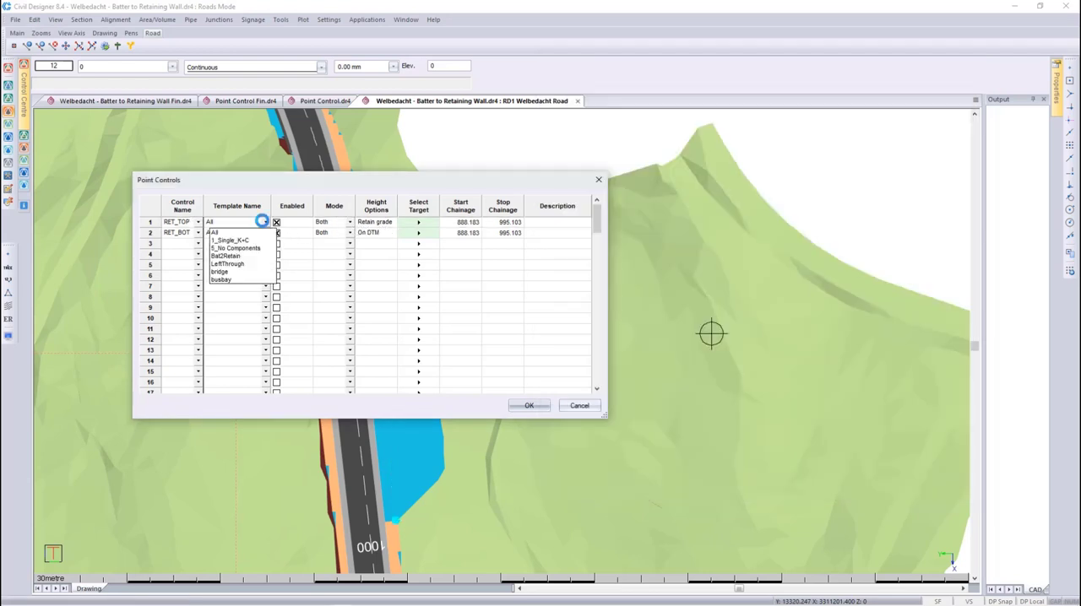
pyautogui.click(235, 257)
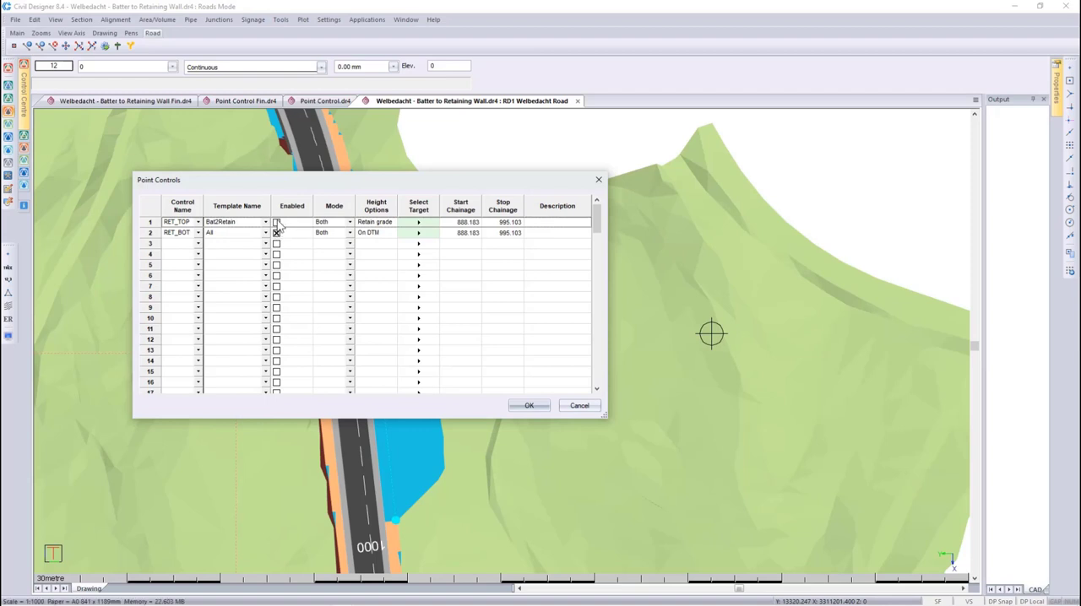
pyautogui.click(276, 222)
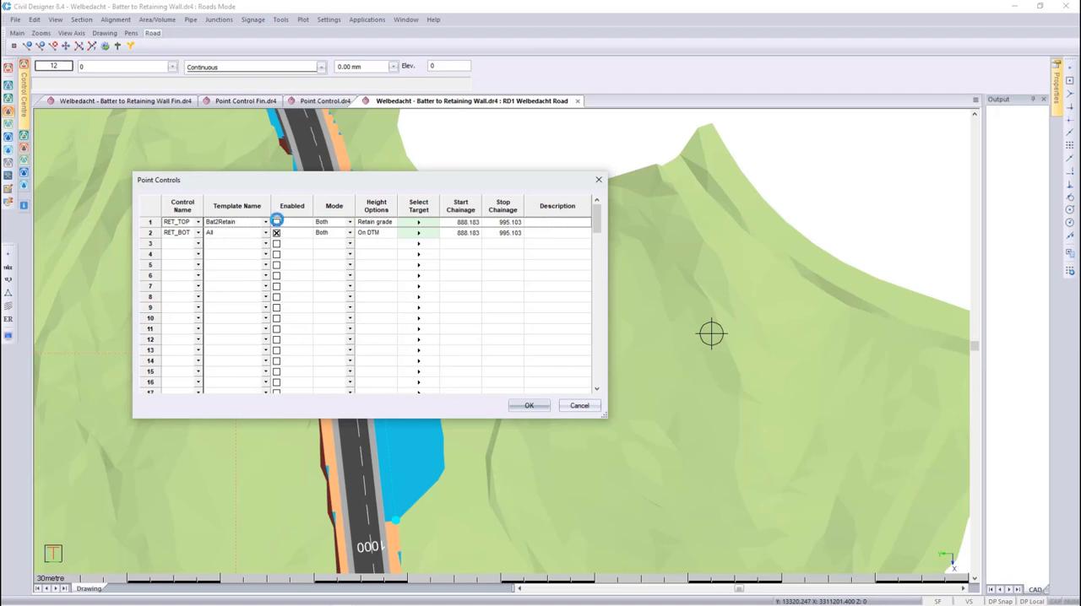
pyautogui.click(350, 222)
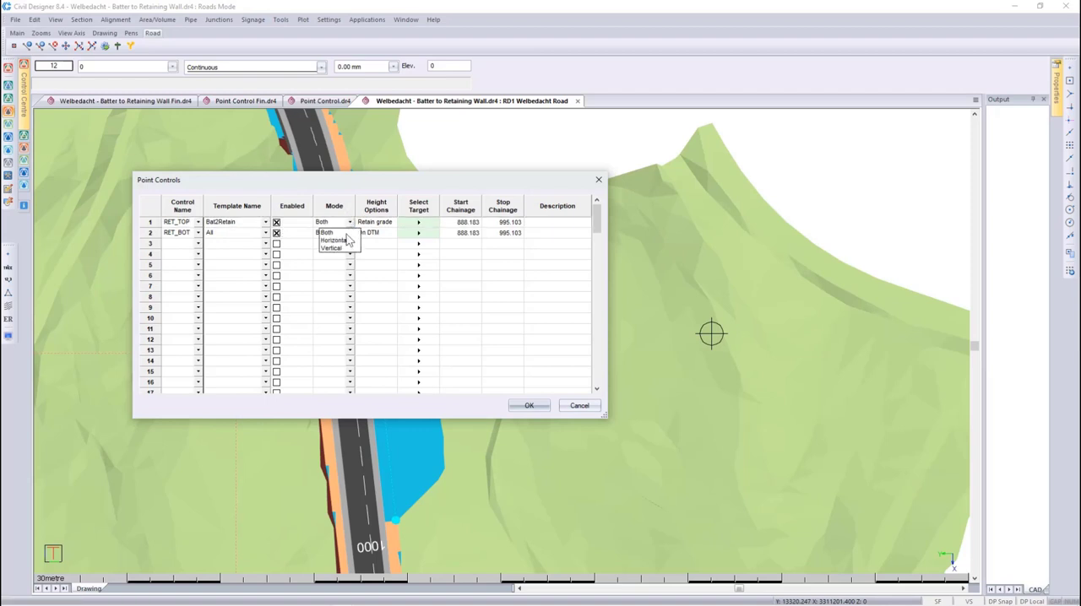
pyautogui.click(327, 233)
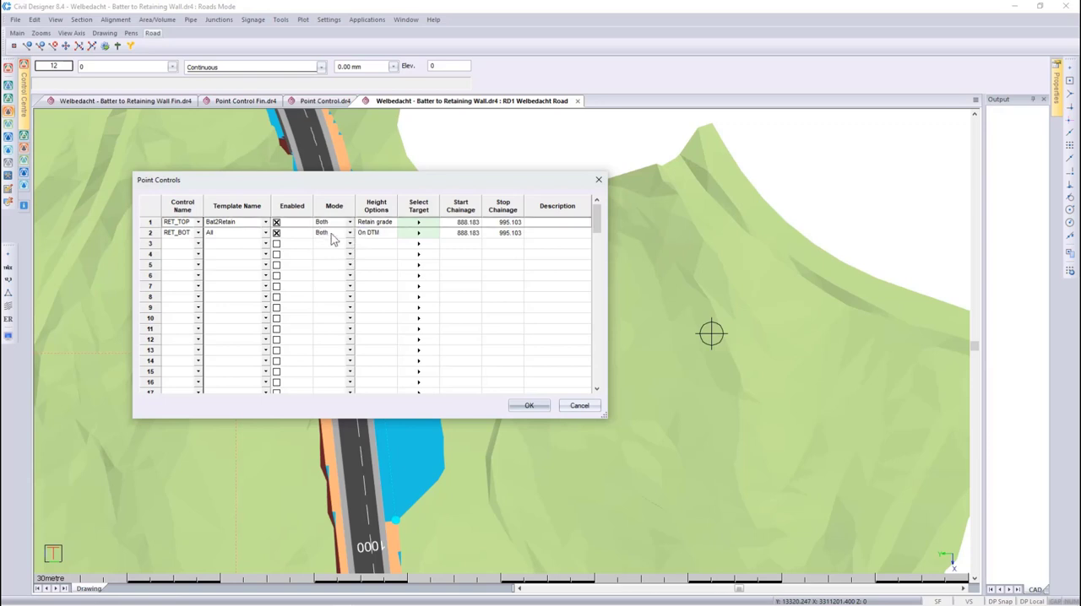
# - Review RET_TOP's heighting options against the Pnt Cntrl Explo.png diagram in Paint and accept Retain grade
pyautogui.doubleClick(372, 222)
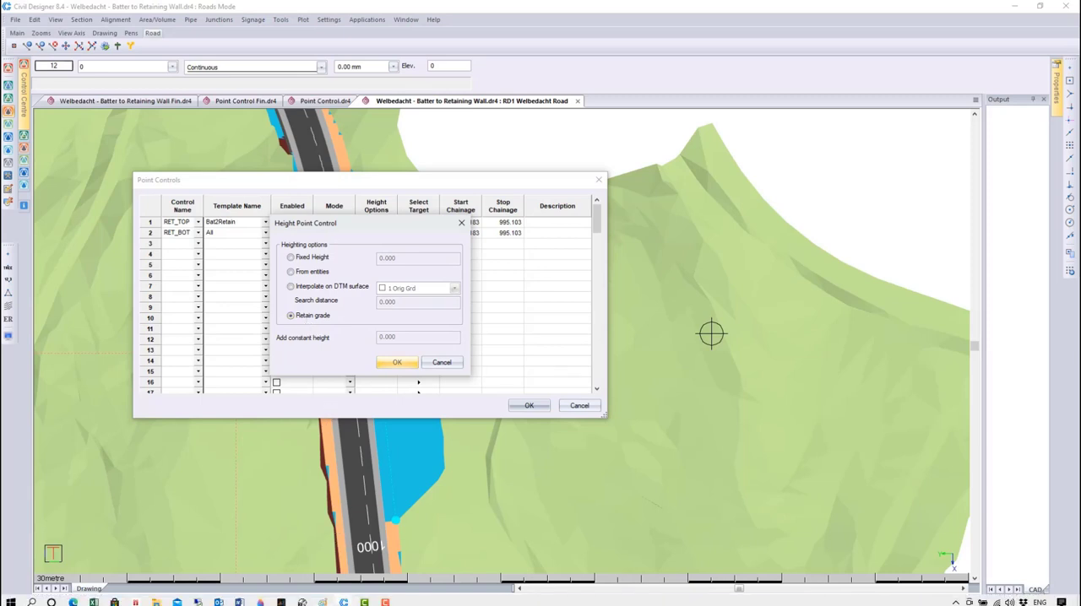
pyautogui.click(324, 599)
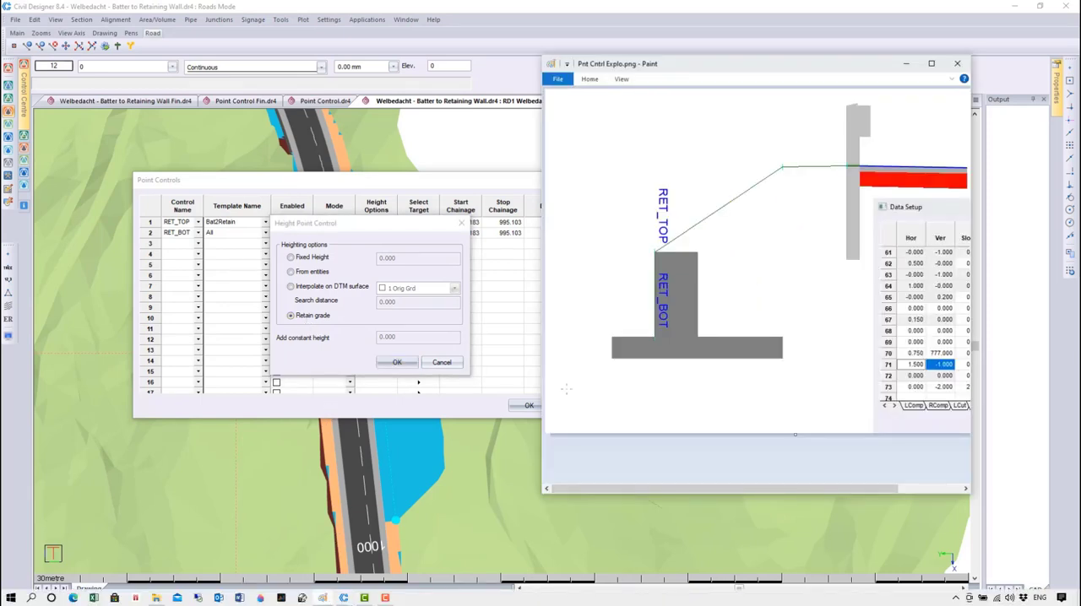
pyautogui.moveTo(786, 72)
pyautogui.mouseDown()
pyautogui.moveTo(364, 97)
pyautogui.moveTo(85, 55)
pyautogui.moveTo(93, 21)
pyautogui.mouseUp()
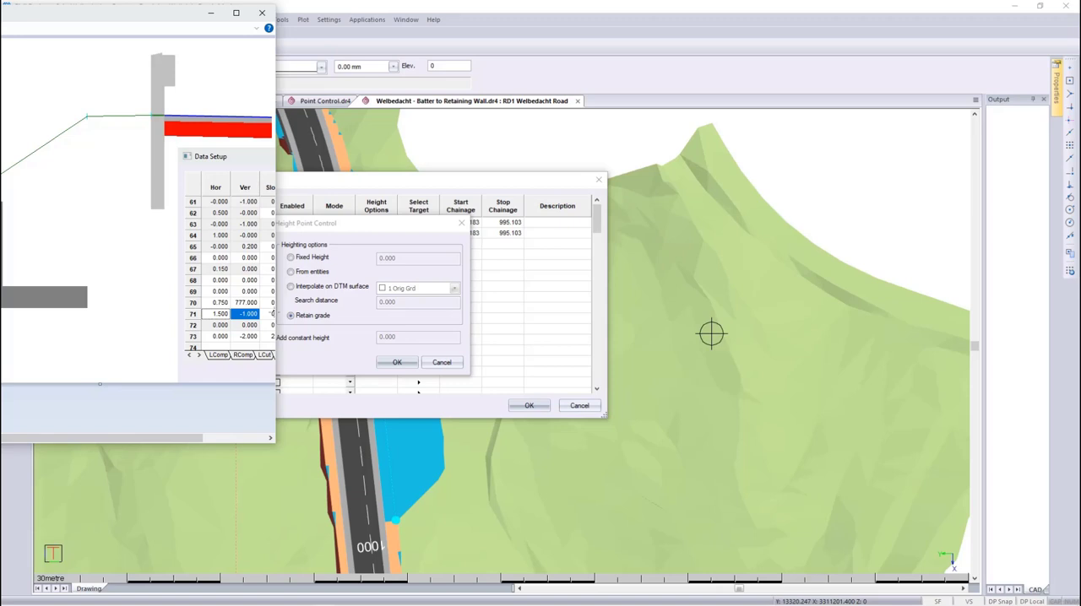
pyautogui.click(325, 336)
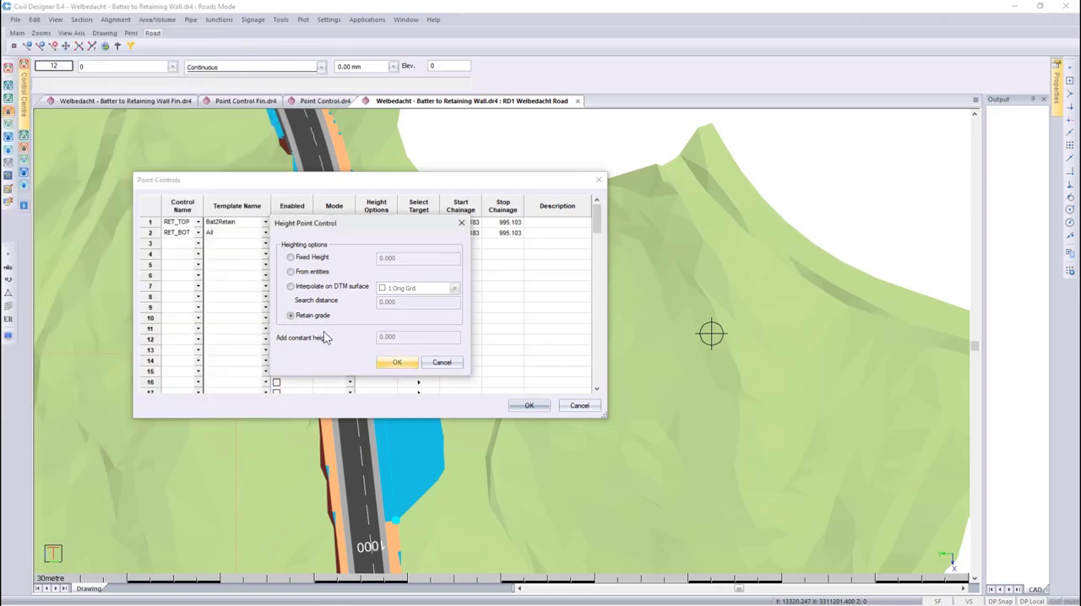
pyautogui.click(394, 363)
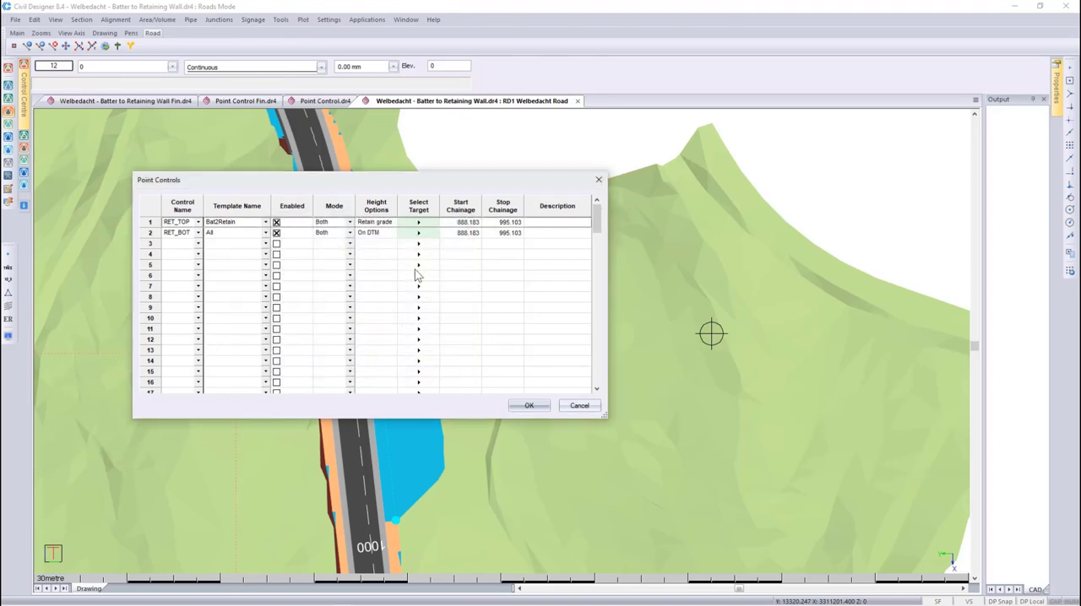
# - Assign the white retaining wall line as the RET_TOP target and move the Point Controls dialog clear of the road
pyautogui.click(417, 223)
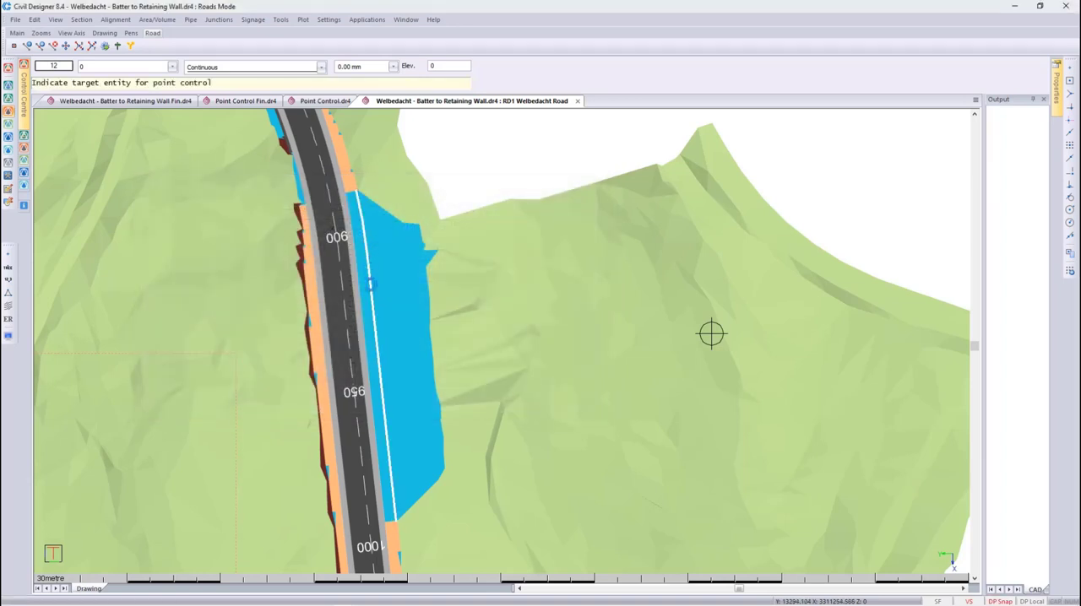
pyautogui.click(370, 289)
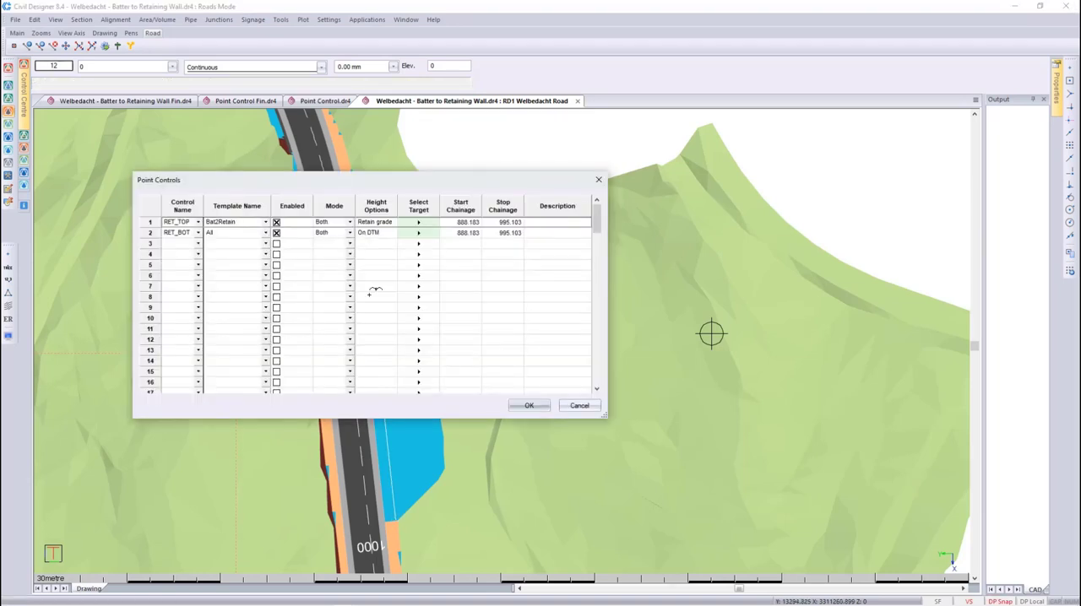
pyautogui.moveTo(344, 185); pyautogui.dragTo(609, 217)
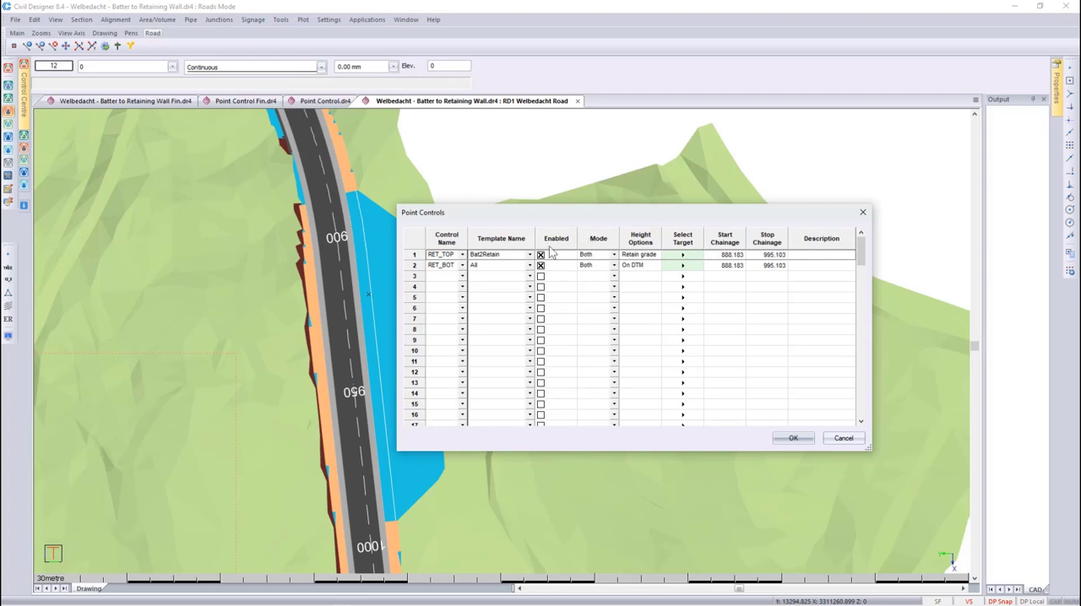
# - Apply RET_BOT to the Bat2Retain template and accept heighting interpolated on the 1 Orig Grd DTM surface with a 15 search distance
pyautogui.click(462, 265)
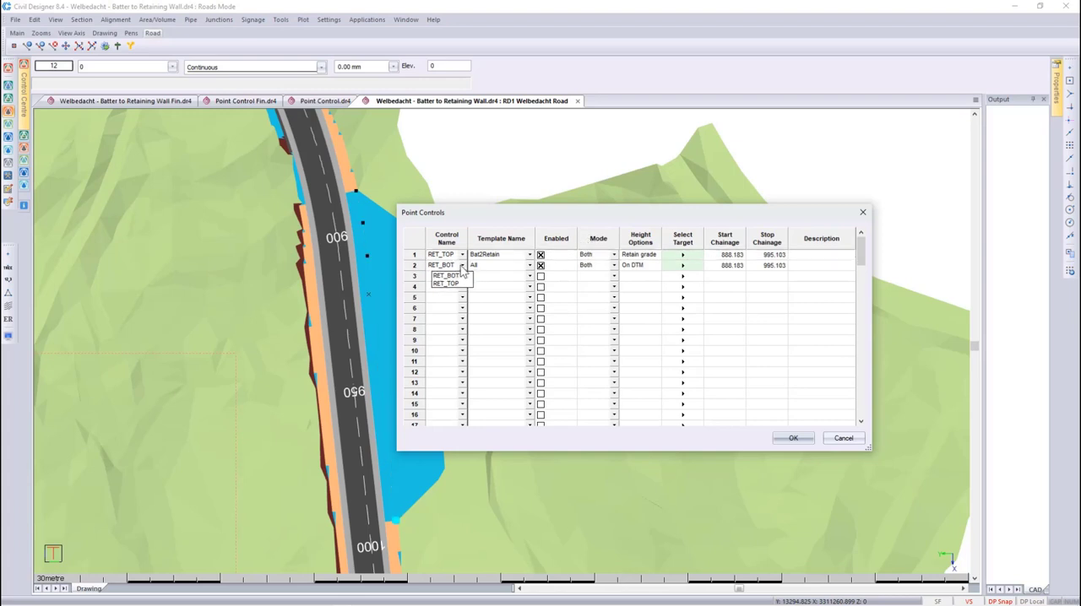
pyautogui.click(449, 283)
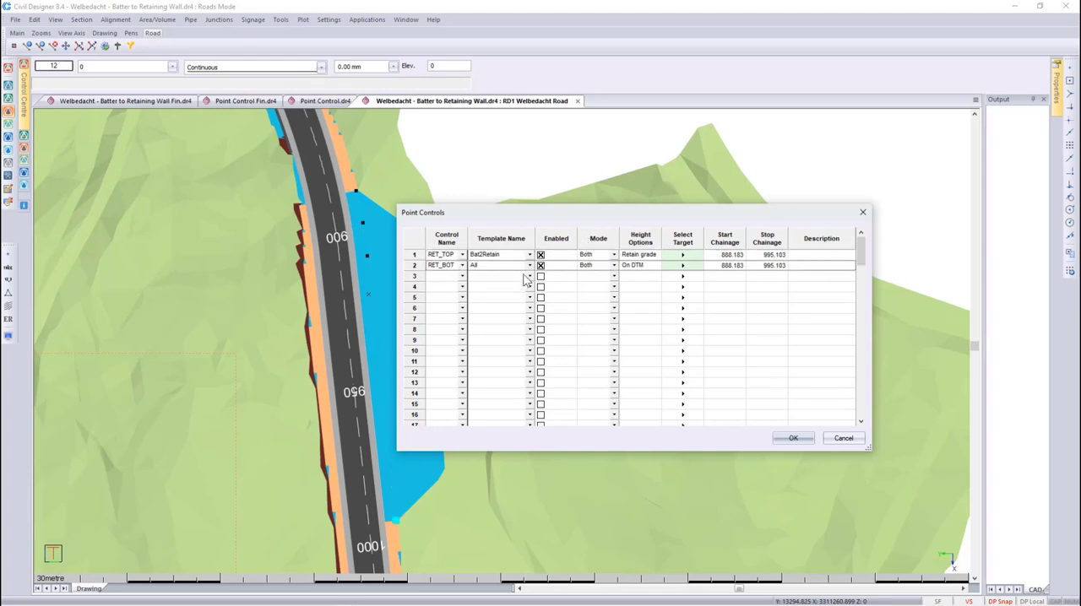
pyautogui.click(530, 265)
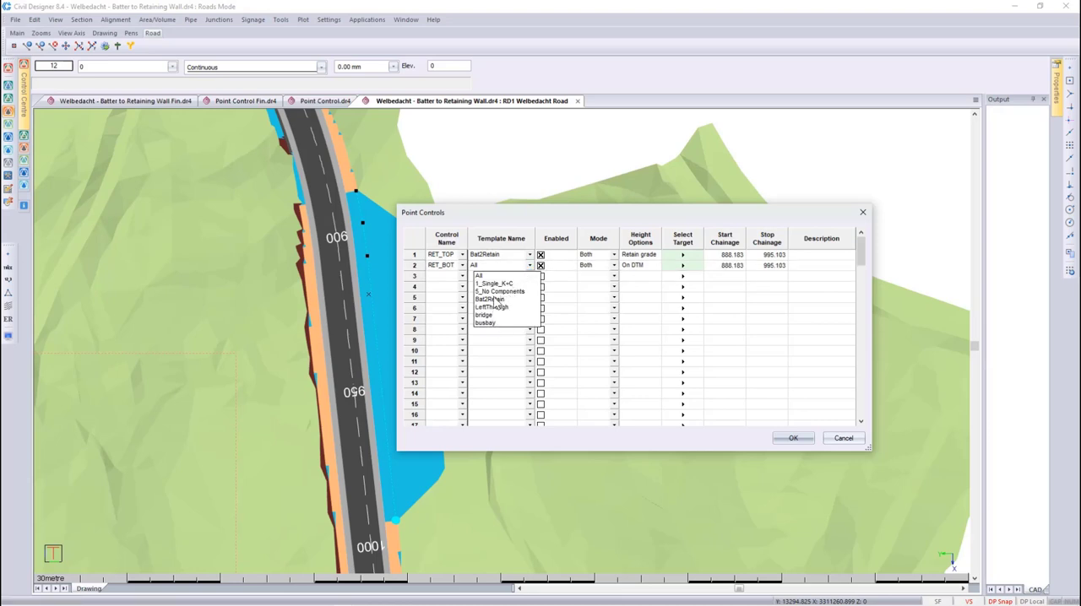
pyautogui.click(495, 300)
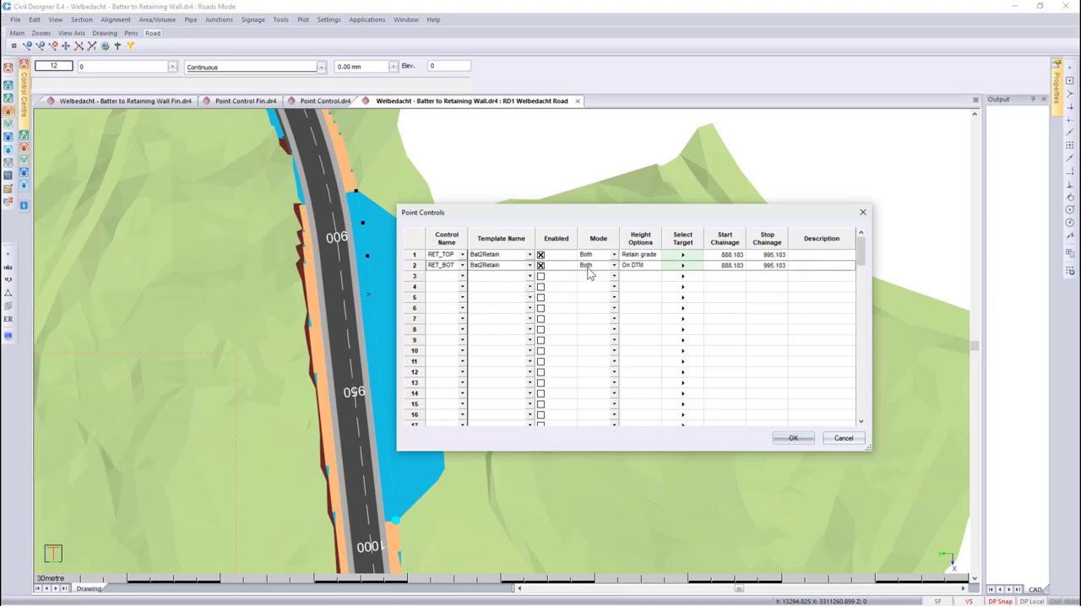
pyautogui.doubleClick(633, 266)
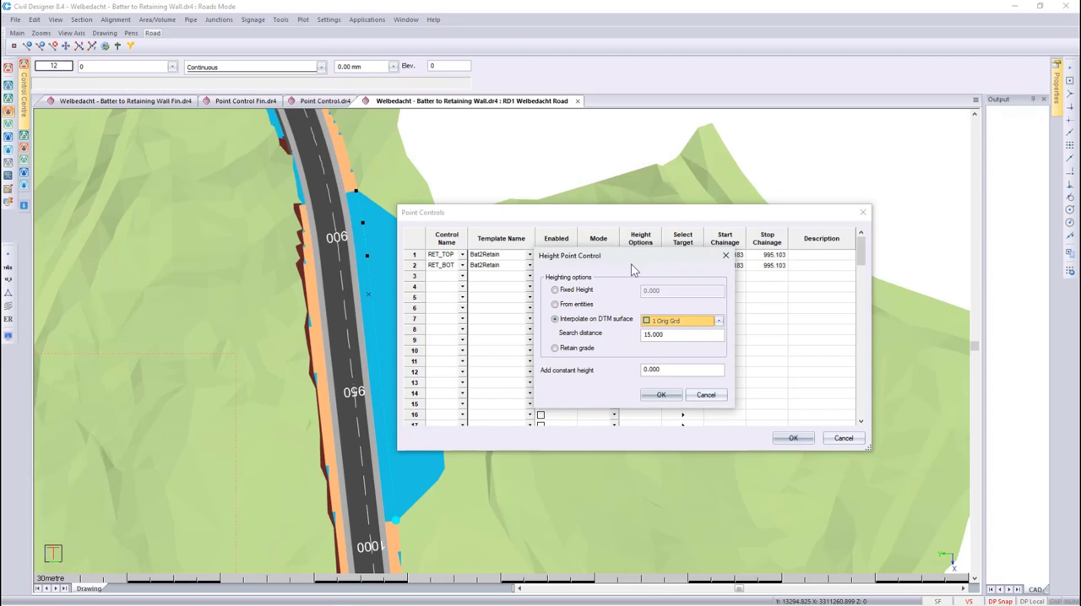
pyautogui.doubleClick(676, 337)
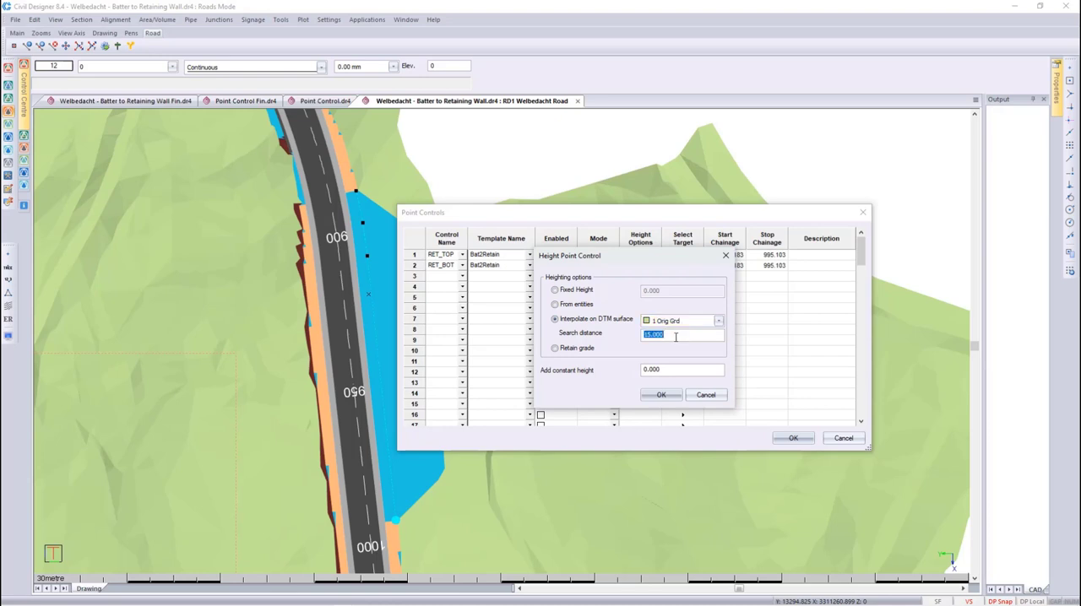
pyautogui.click(663, 395)
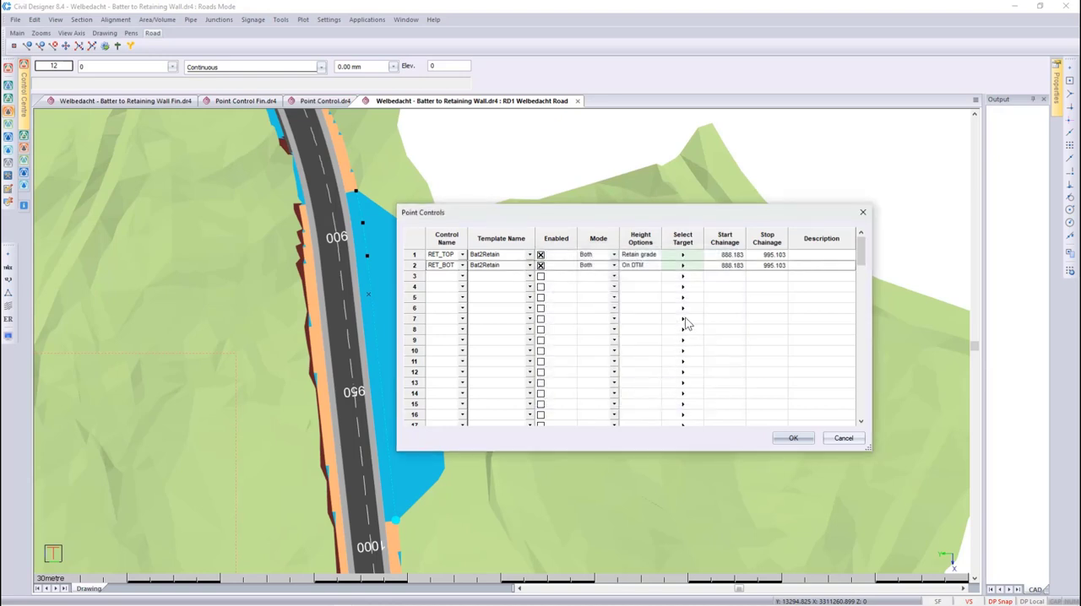
# - Assign the same wall line as the RET_BOT target, accept the point controls and regenerate the road model
pyautogui.click(679, 265)
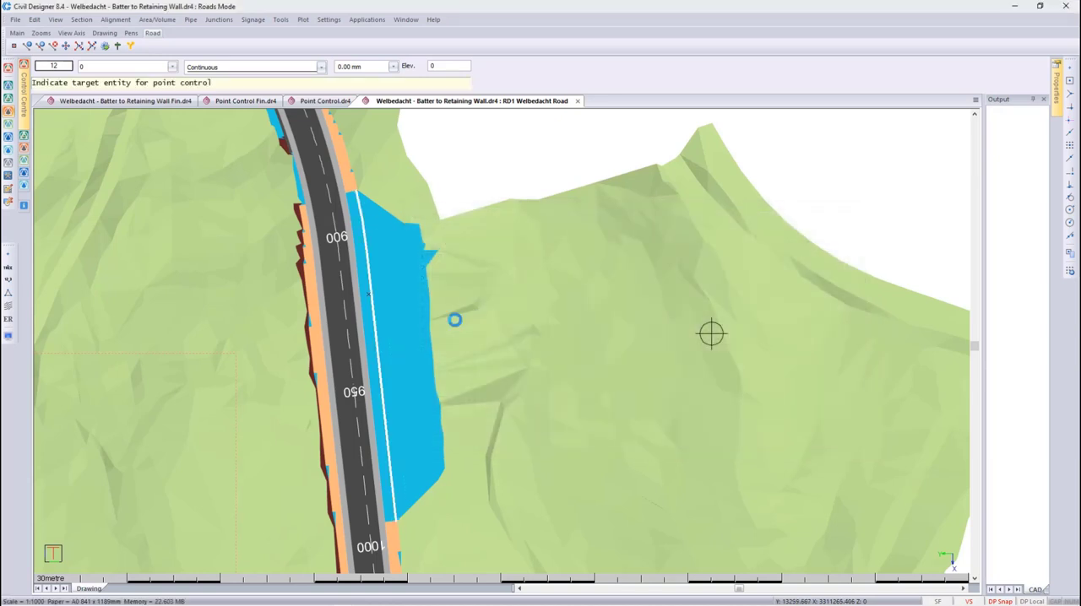
pyautogui.click(378, 347)
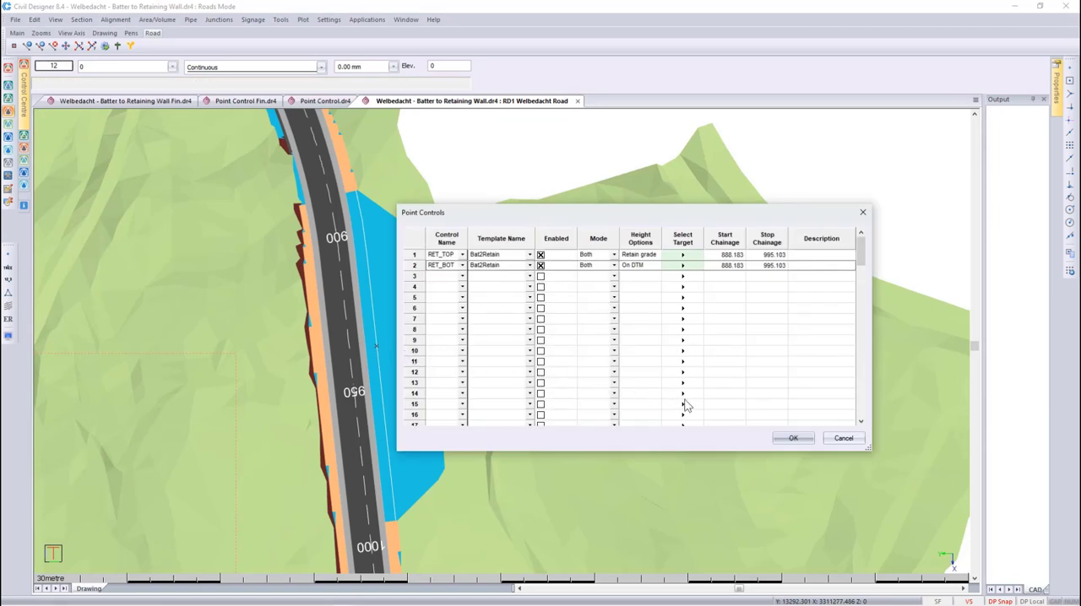
pyautogui.click(784, 438)
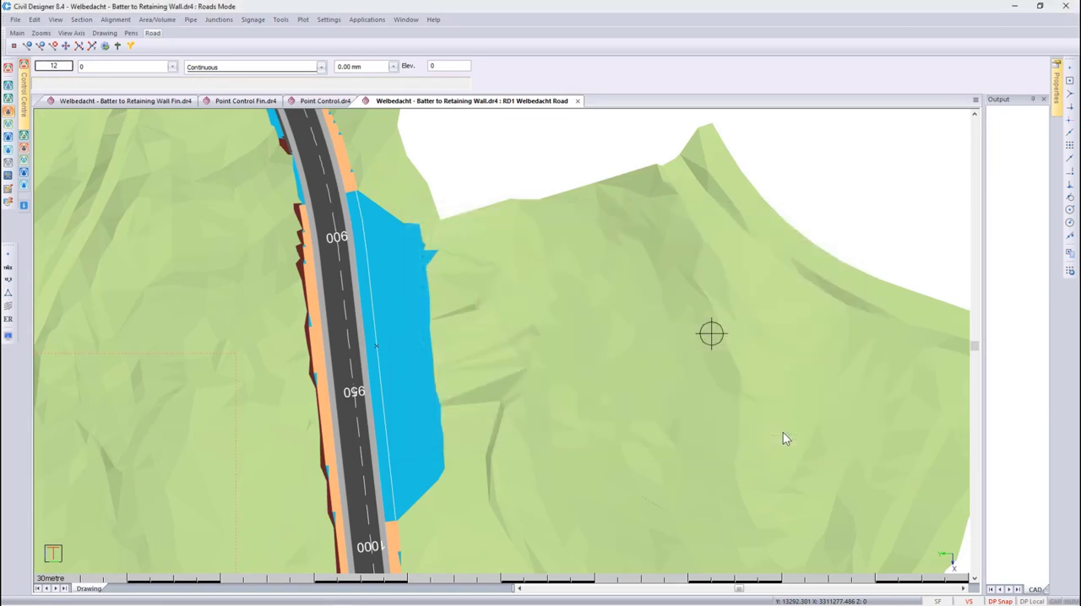
pyautogui.click(105, 47)
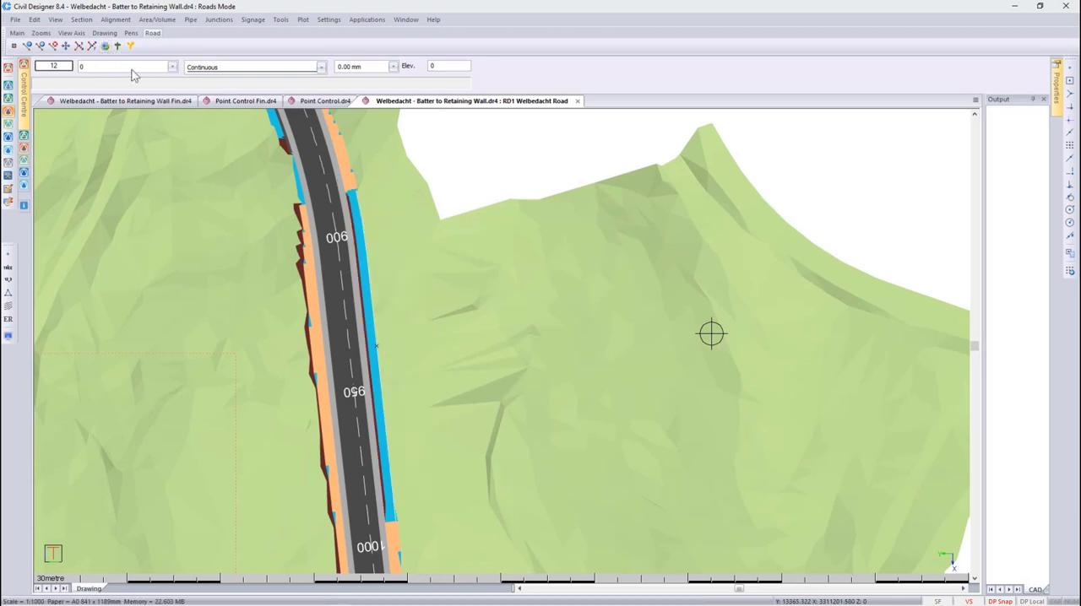
# - Inspect the batter and retaining wall along the road in the 3D Render View, then quit the view
pyautogui.rightClick(439, 314)
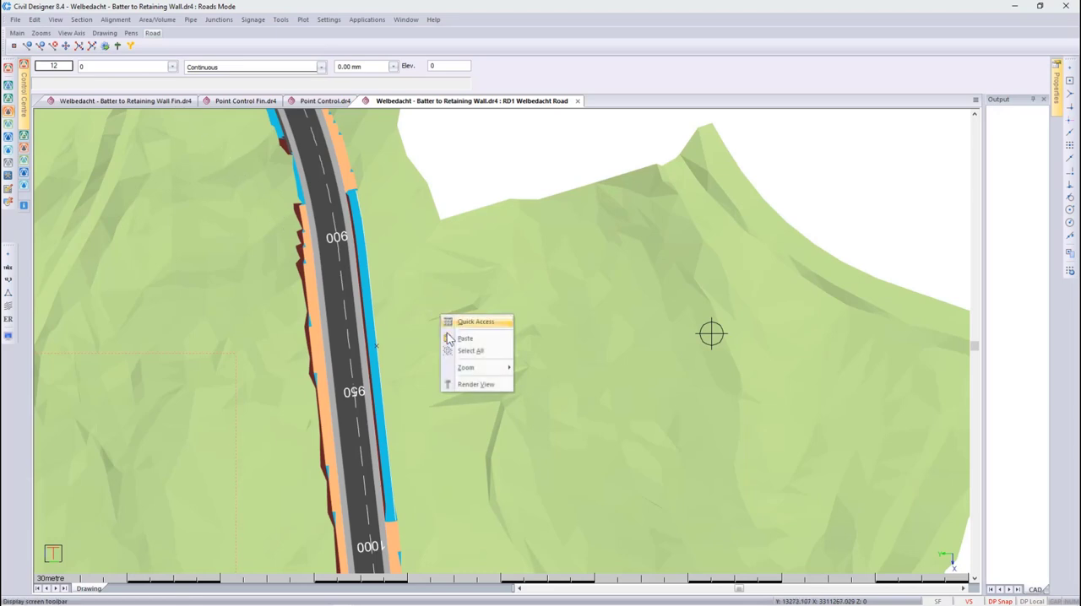
pyautogui.click(471, 381)
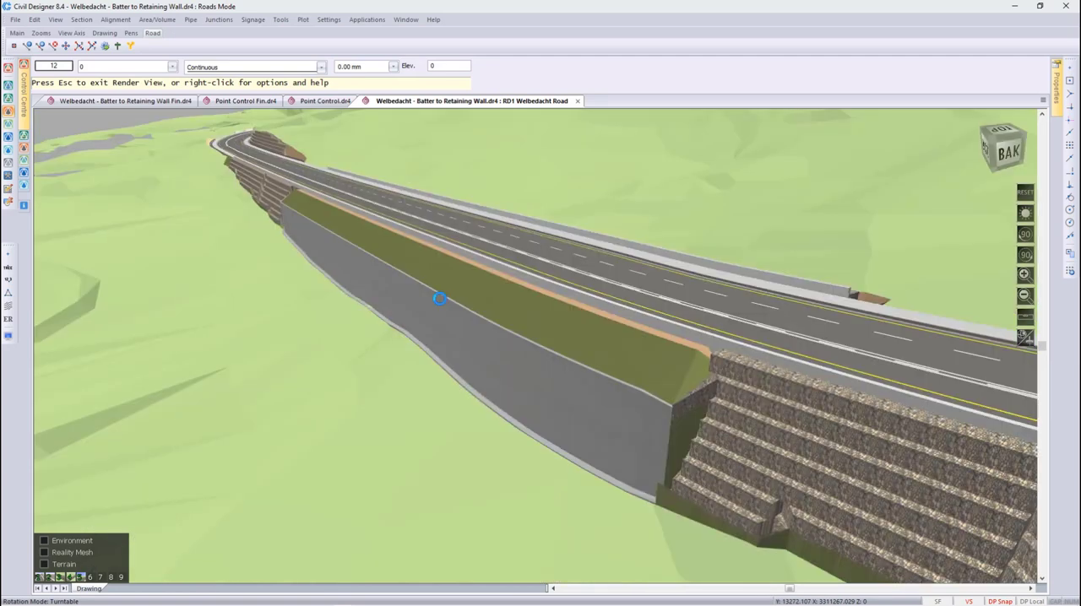
pyautogui.scroll(6, 455, 301)
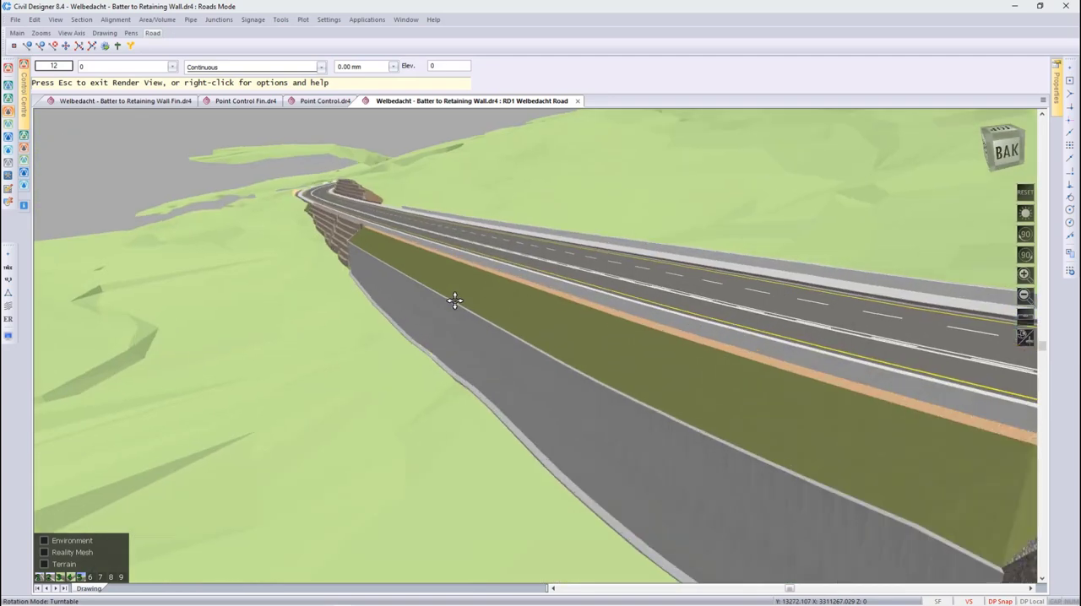
pyautogui.scroll(1, 454, 300)
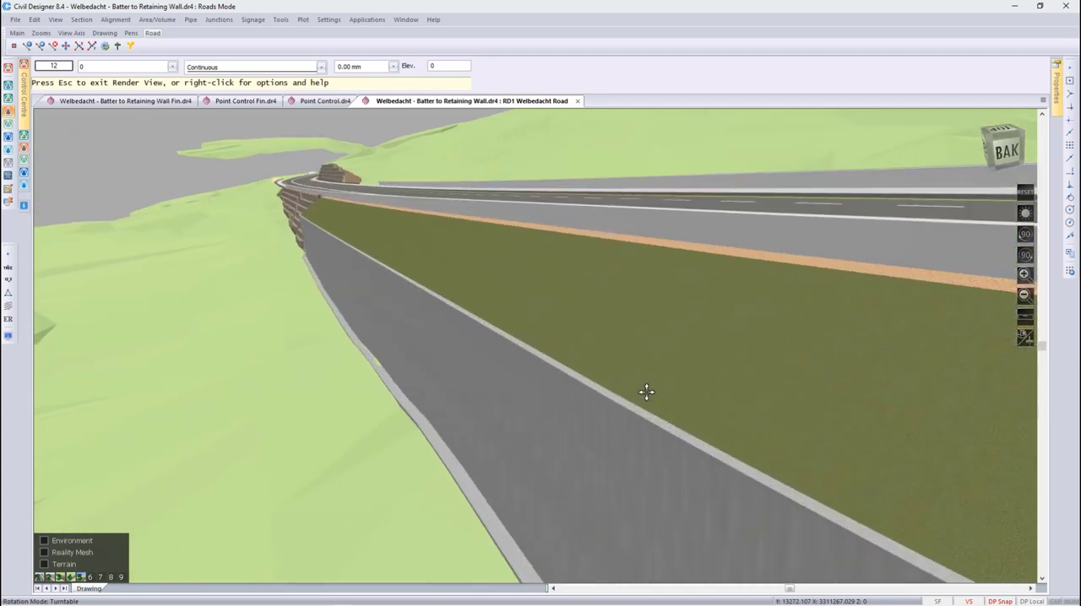
pyautogui.moveTo(645, 391); pyautogui.dragTo(300, 408, button='middle')
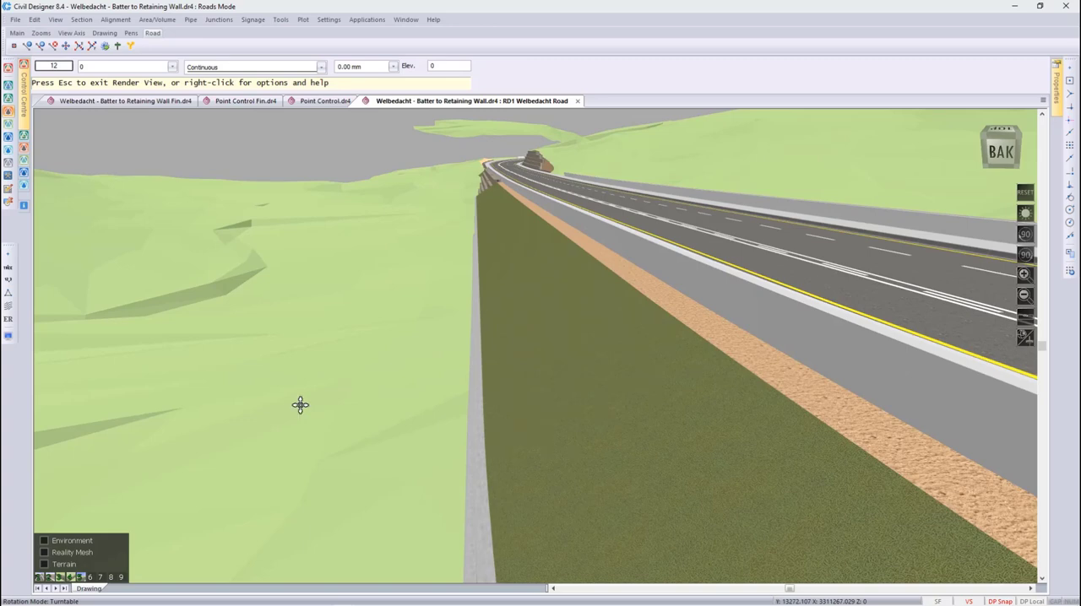
pyautogui.press('Escape')
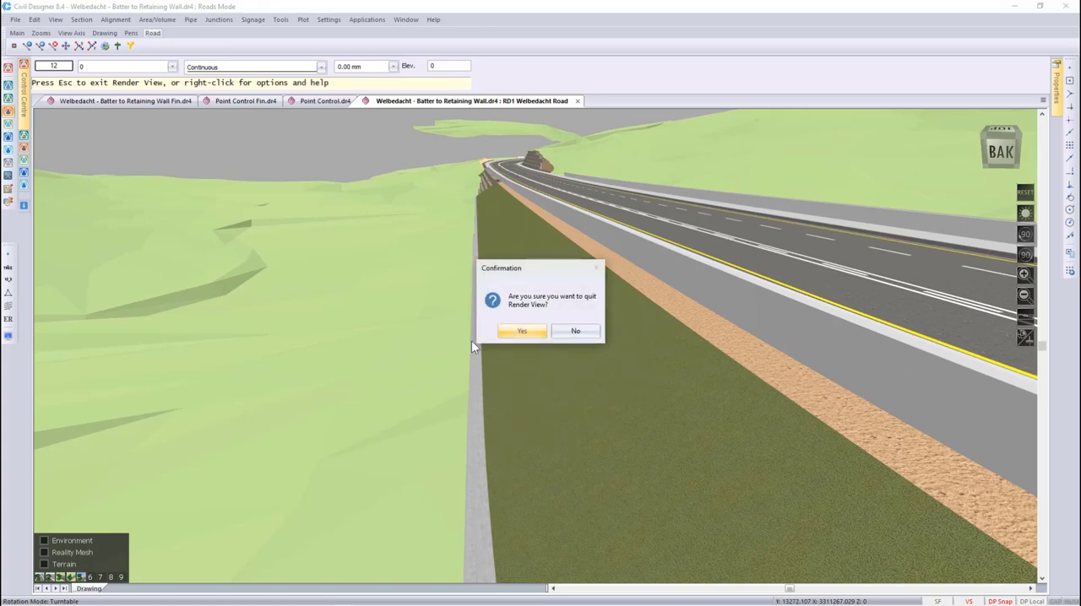
pyautogui.click(517, 332)
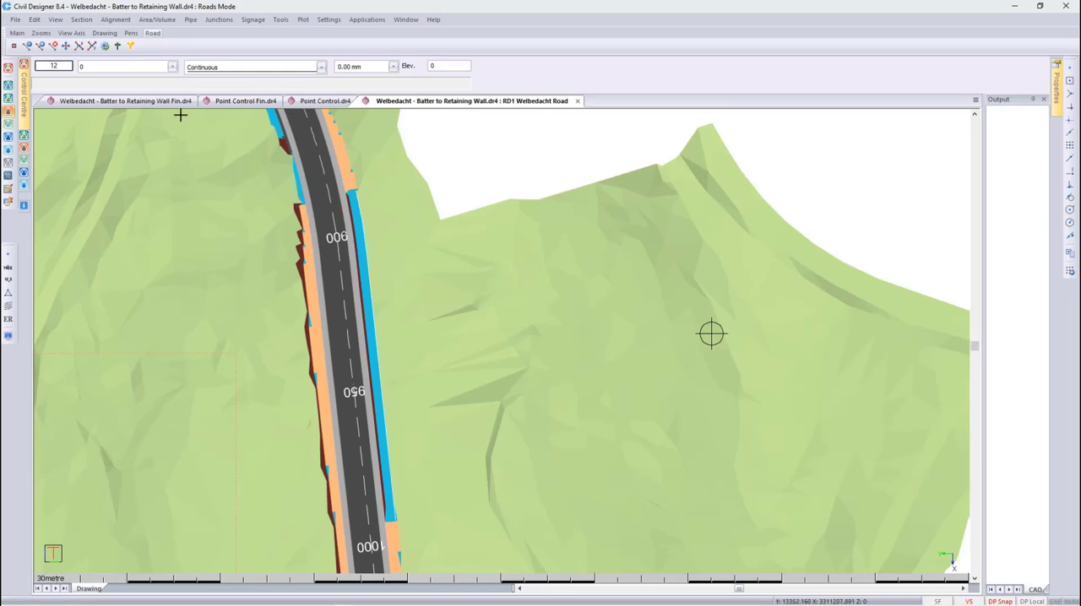
# - Open the graphical cross section editor at chainage 925 and examine the batter above the retaining wall
pyautogui.click(81, 20)
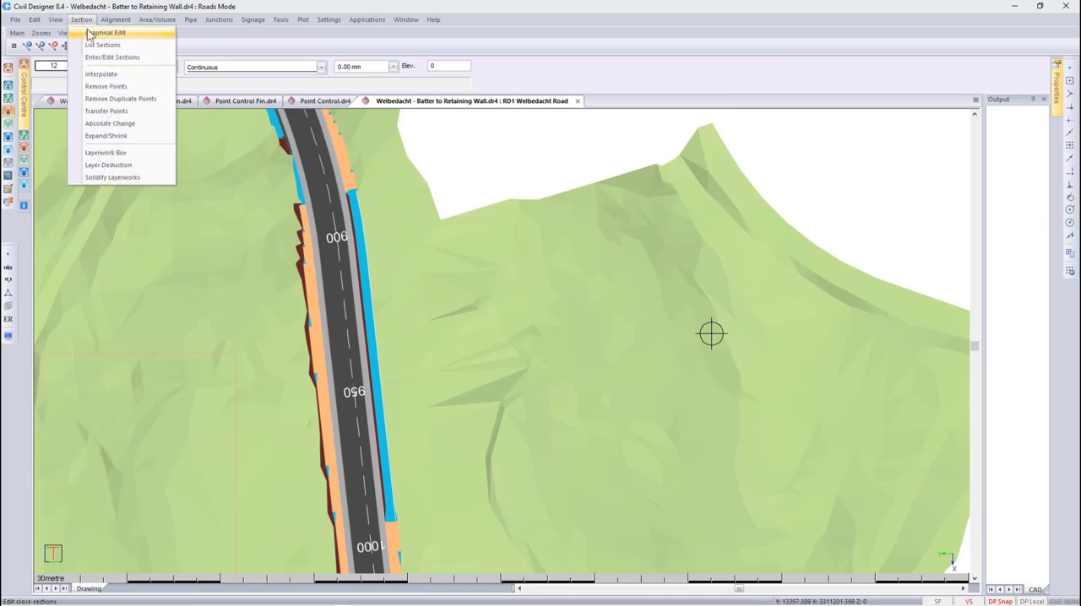
pyautogui.click(89, 34)
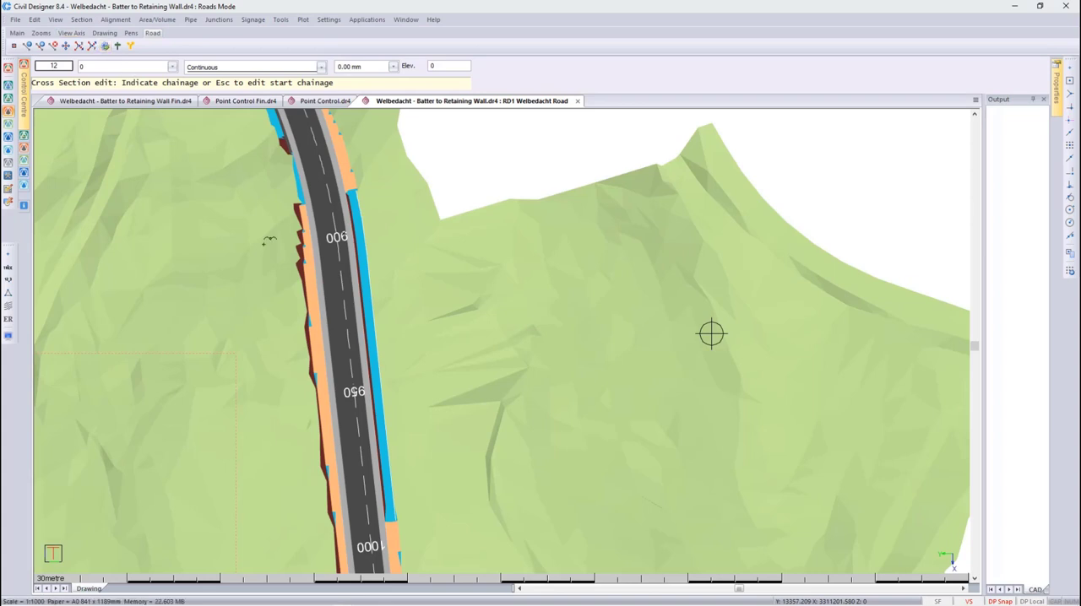
pyautogui.click(349, 309)
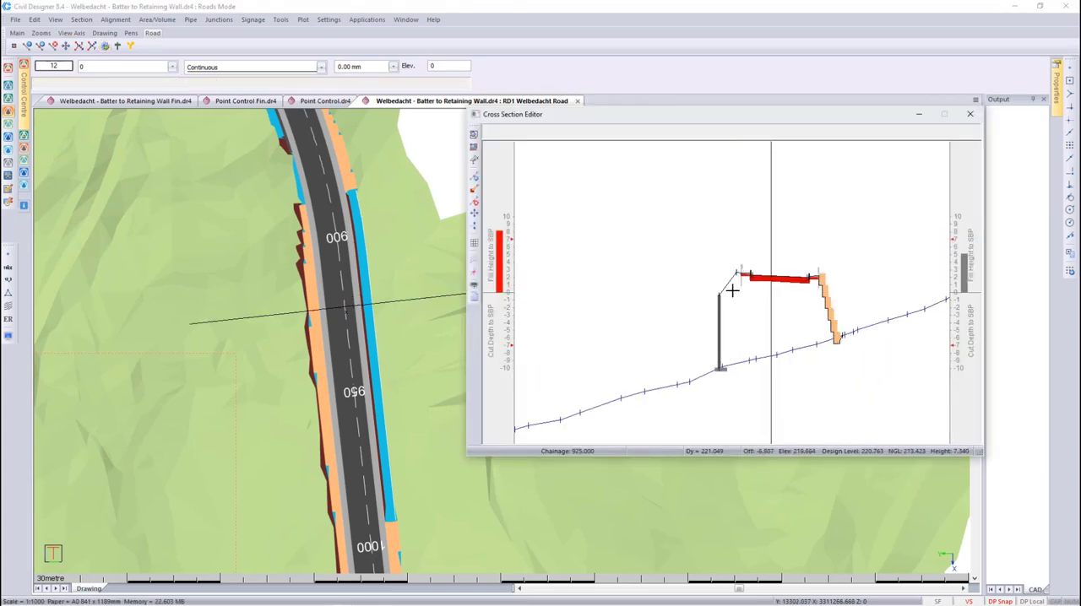
pyautogui.scroll(5, 731, 290)
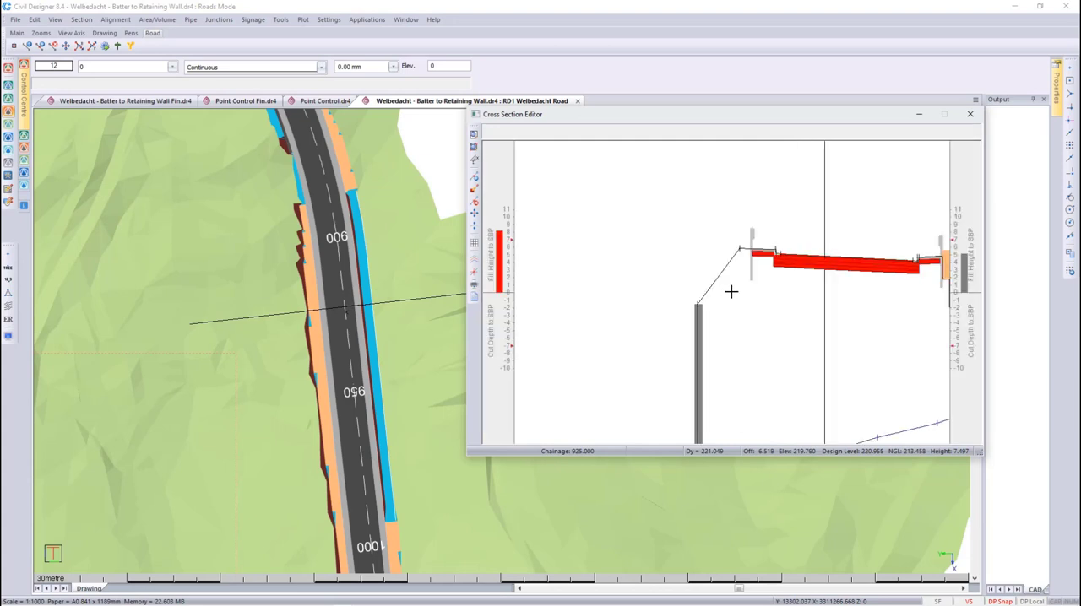
pyautogui.scroll(1, 731, 291)
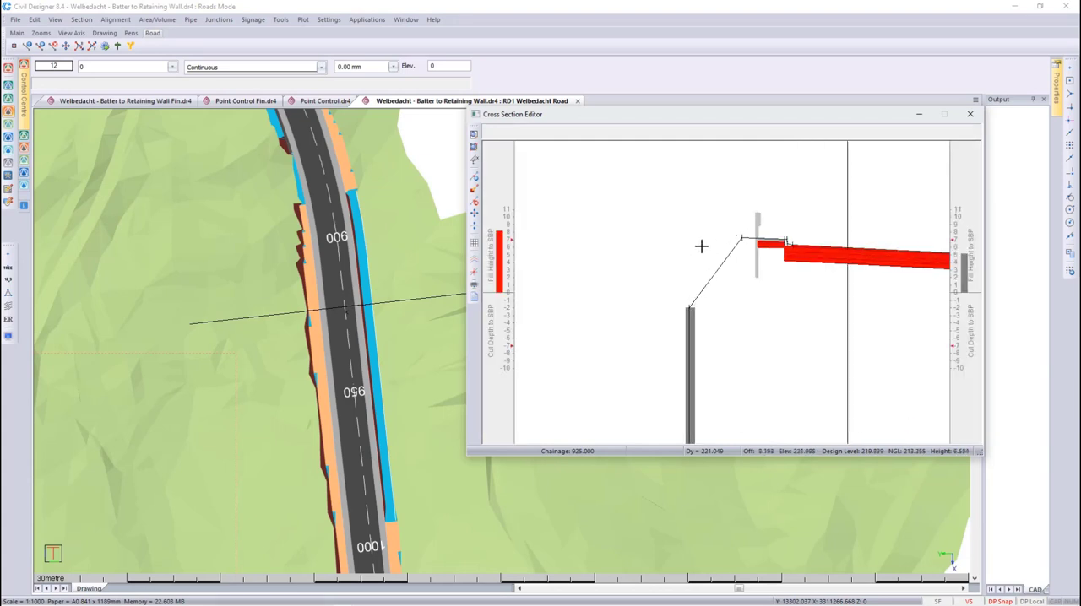
# - Measure the batter's slope from the road edge down to the top of the retaining wall
pyautogui.rightClick(701, 246)
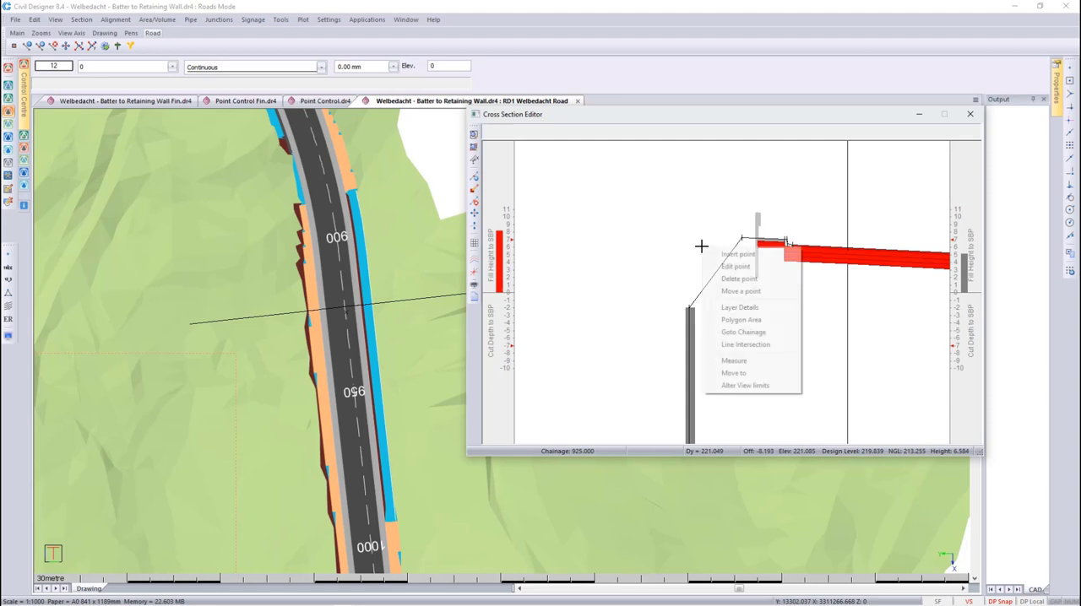
pyautogui.click(733, 360)
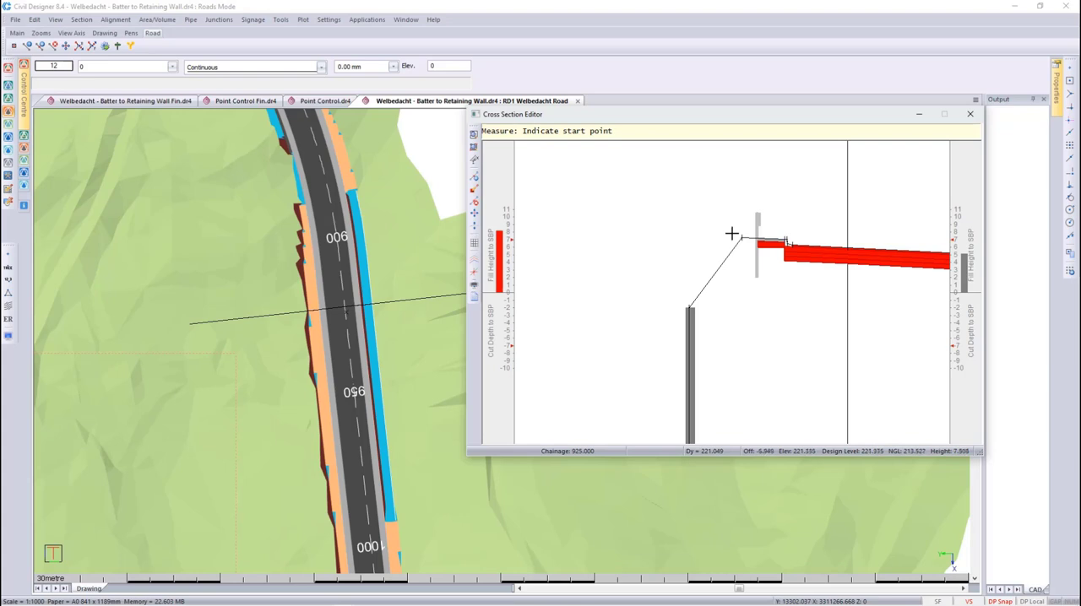
pyautogui.click(731, 234)
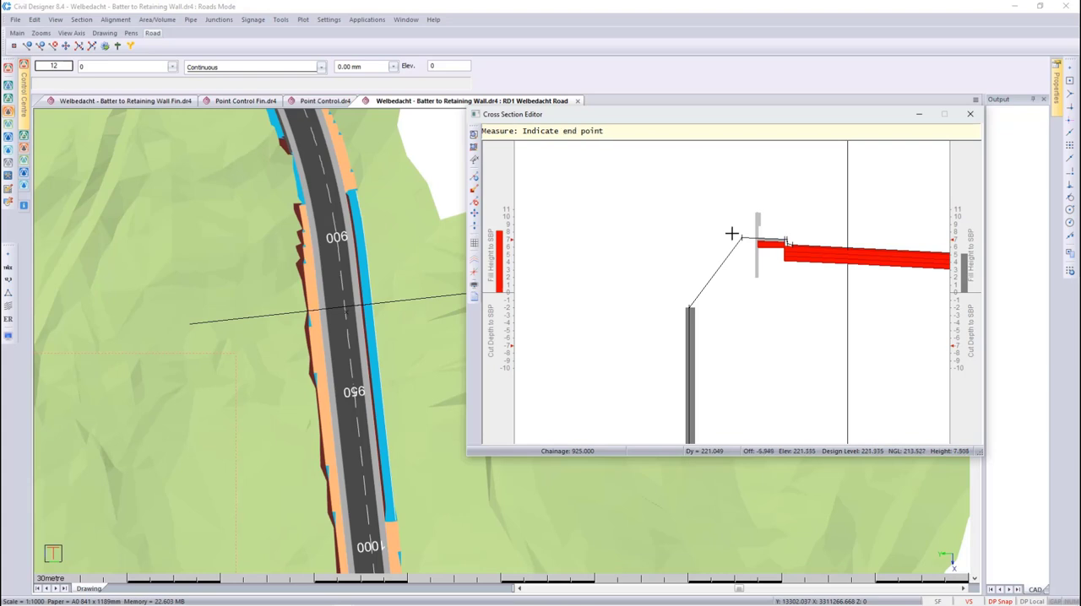
pyautogui.click(689, 293)
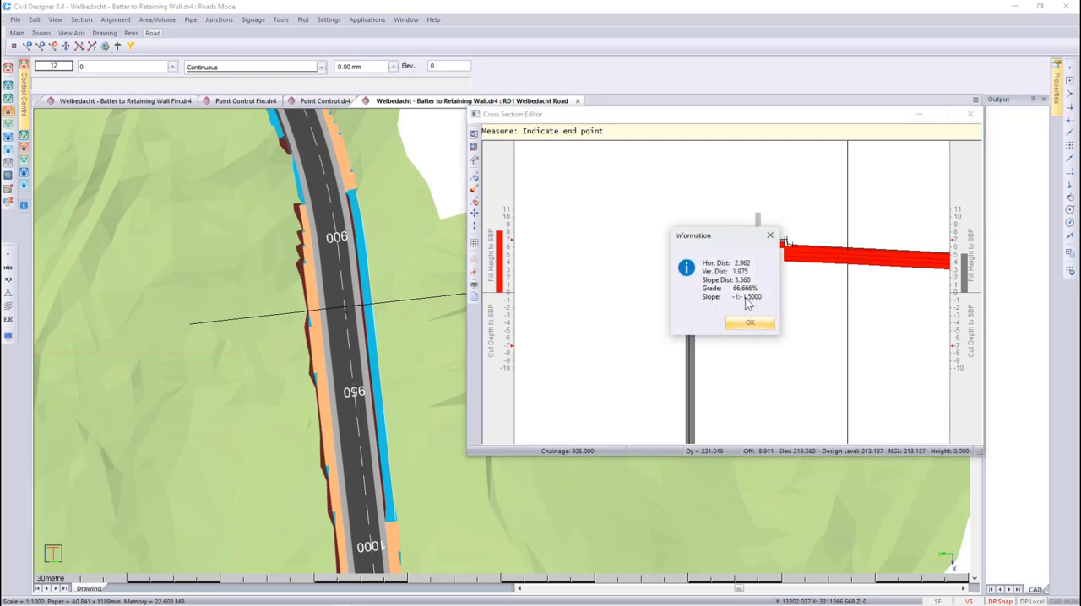
pyautogui.click(750, 324)
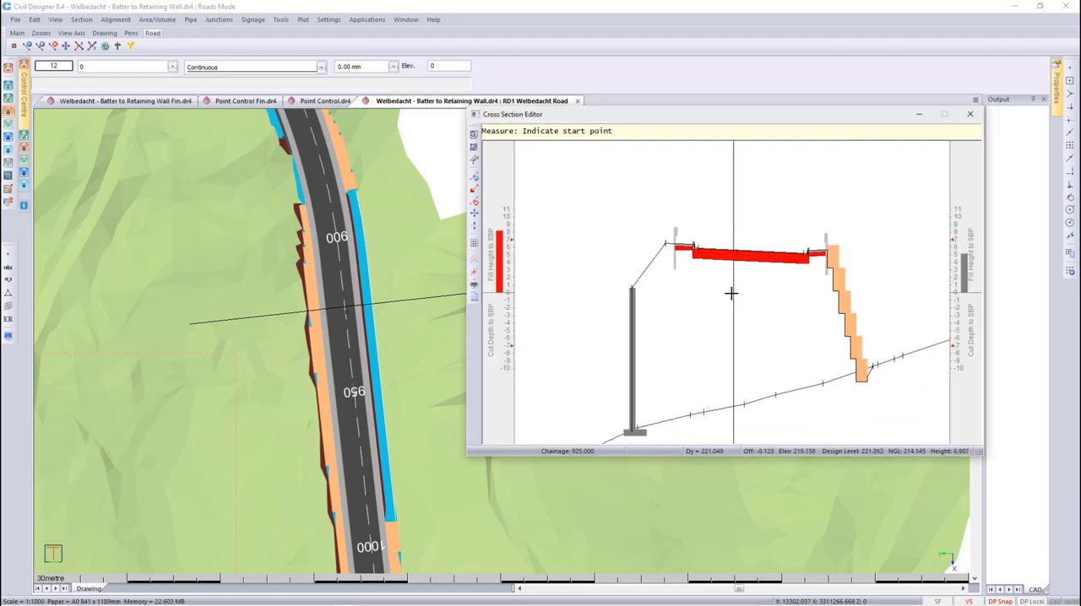
# - Review the following cross sections up to chainage 945 and close the Cross Section Editor
pyautogui.press('pagedown')
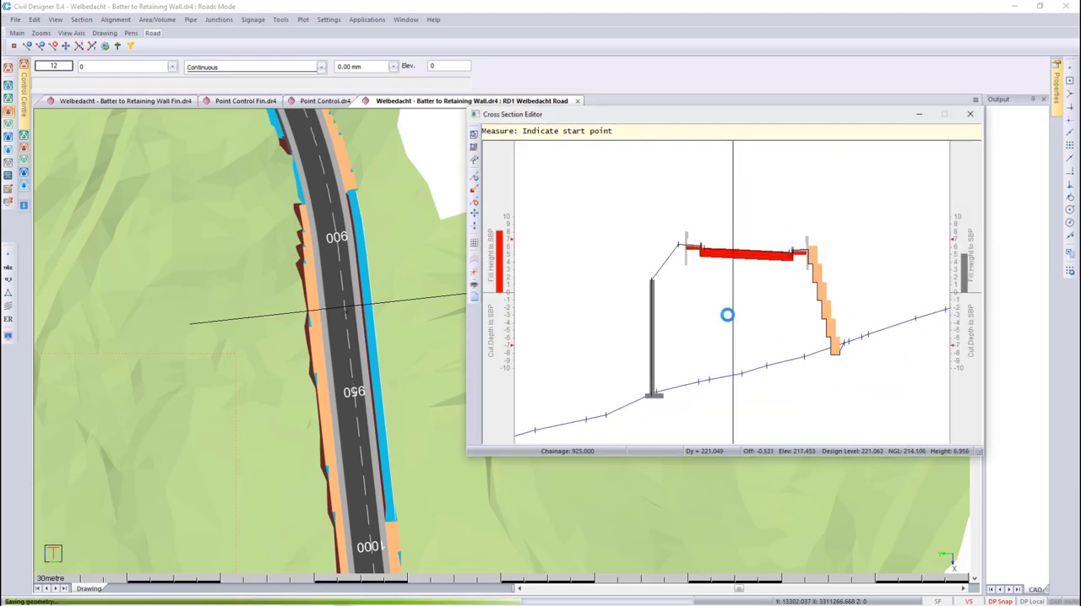
pyautogui.press('pagedown')
pyautogui.press('pagedown')
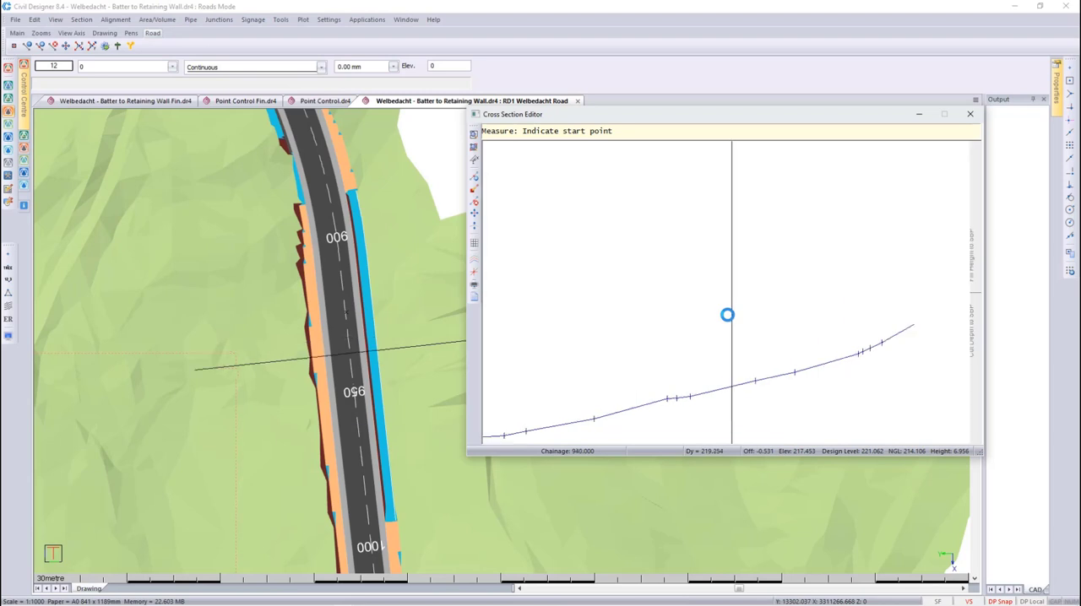
pyautogui.press('pagedown')
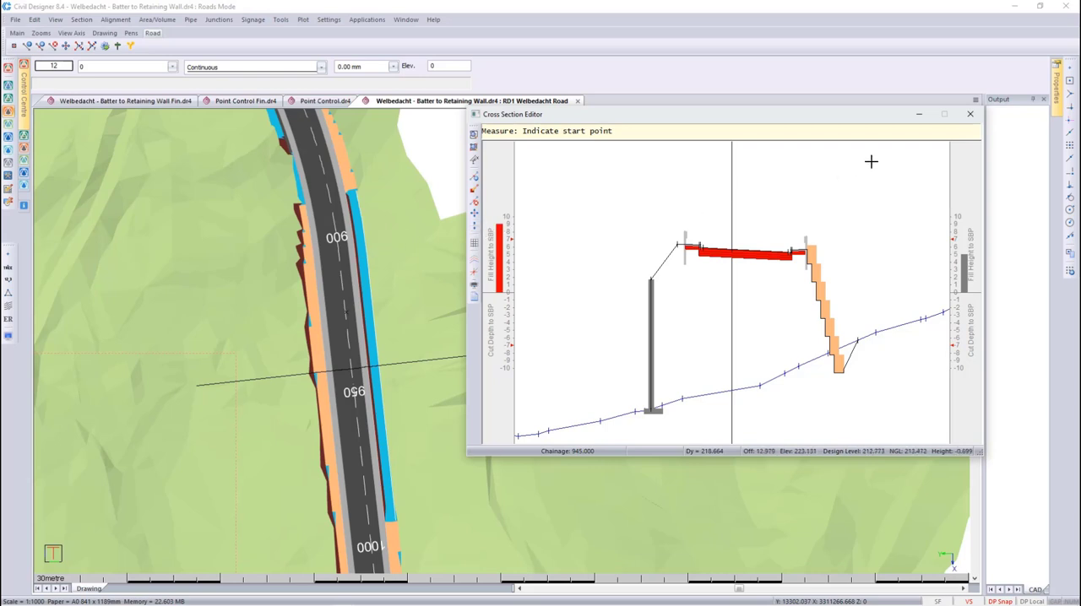
pyautogui.click(970, 117)
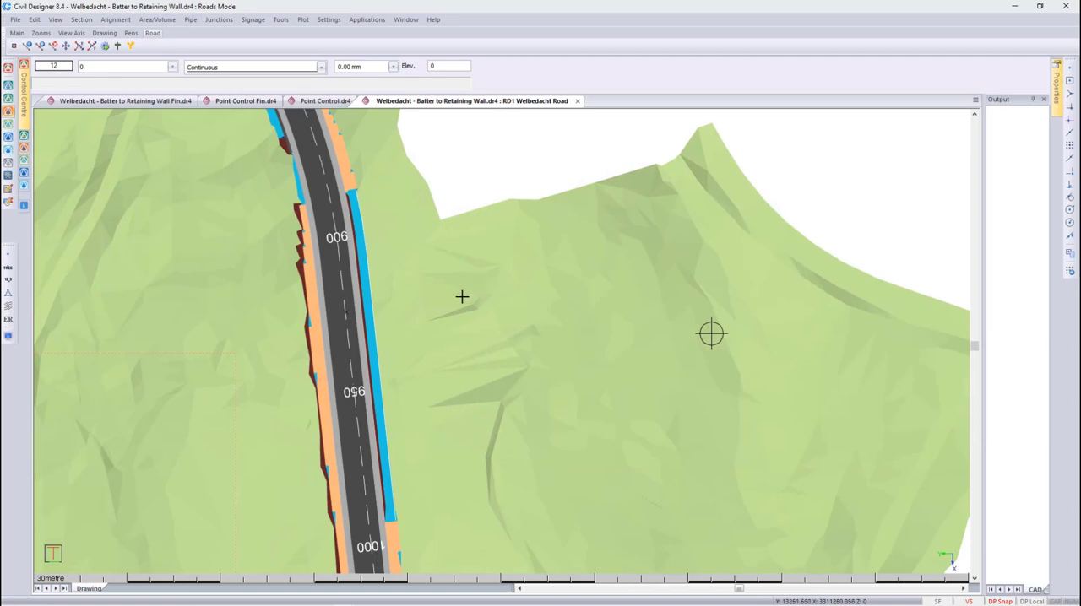
# - Stretch the retaining wall line's vertex between chainages 900 and 950 outward, away from the road
pyautogui.click(379, 315)
pyautogui.click(368, 257)
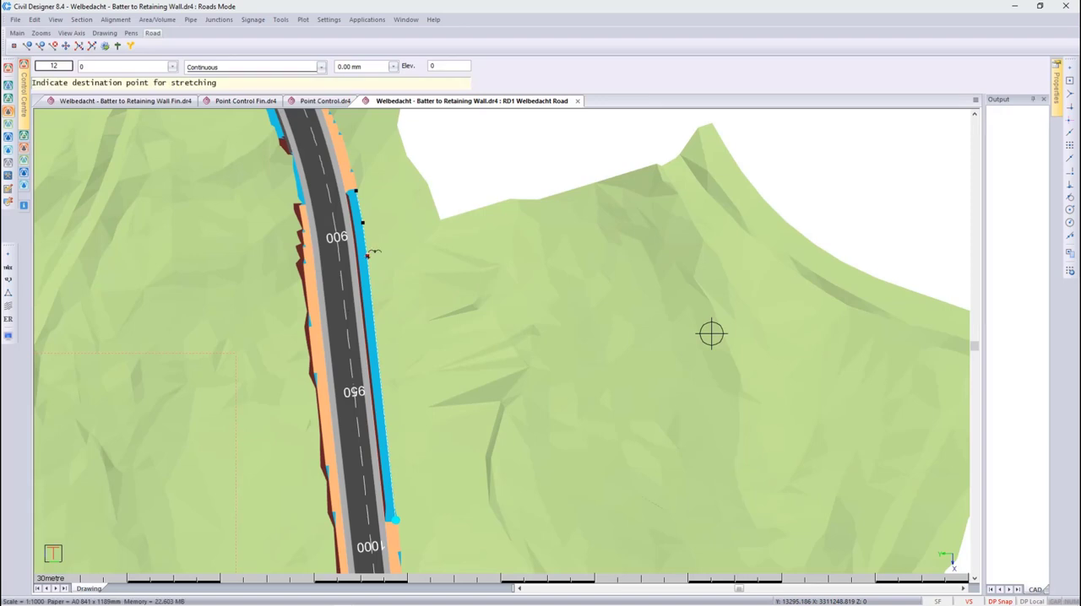
pyautogui.click(373, 255)
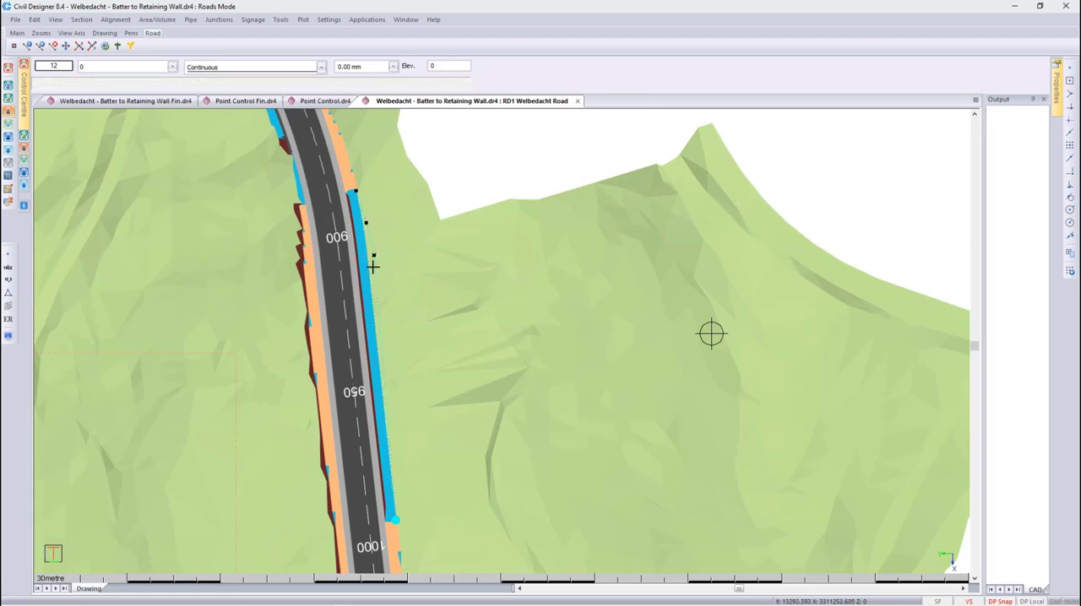
# - Set RET_TOP's height option to interpolate on the 1 Orig Grd DTM with search distance 30 and constant height 7, and recalculate the road
pyautogui.click(116, 20)
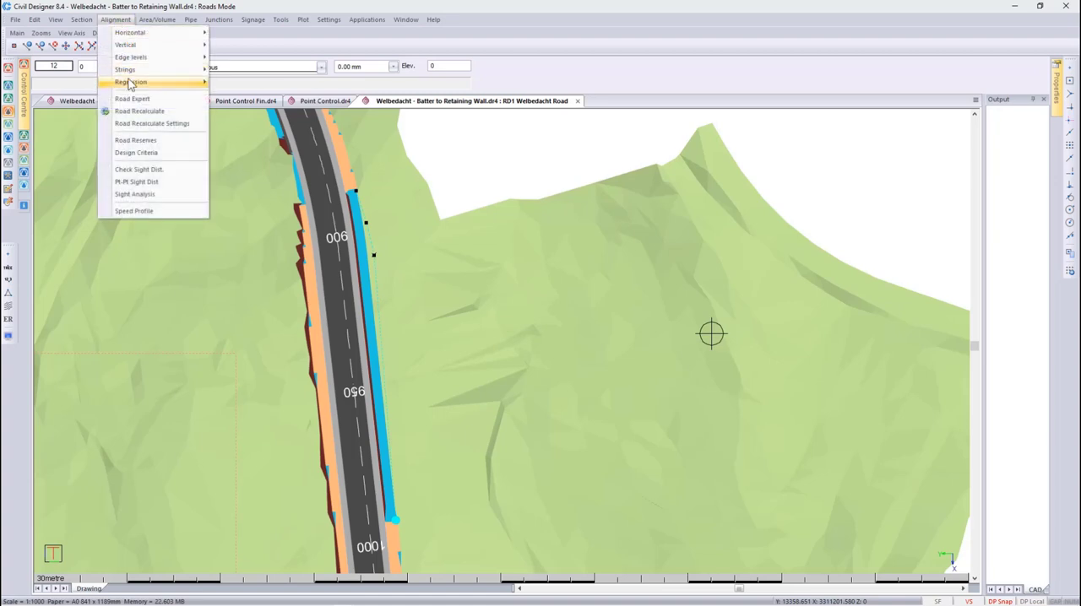
pyautogui.moveTo(135, 82)
pyautogui.click(236, 119)
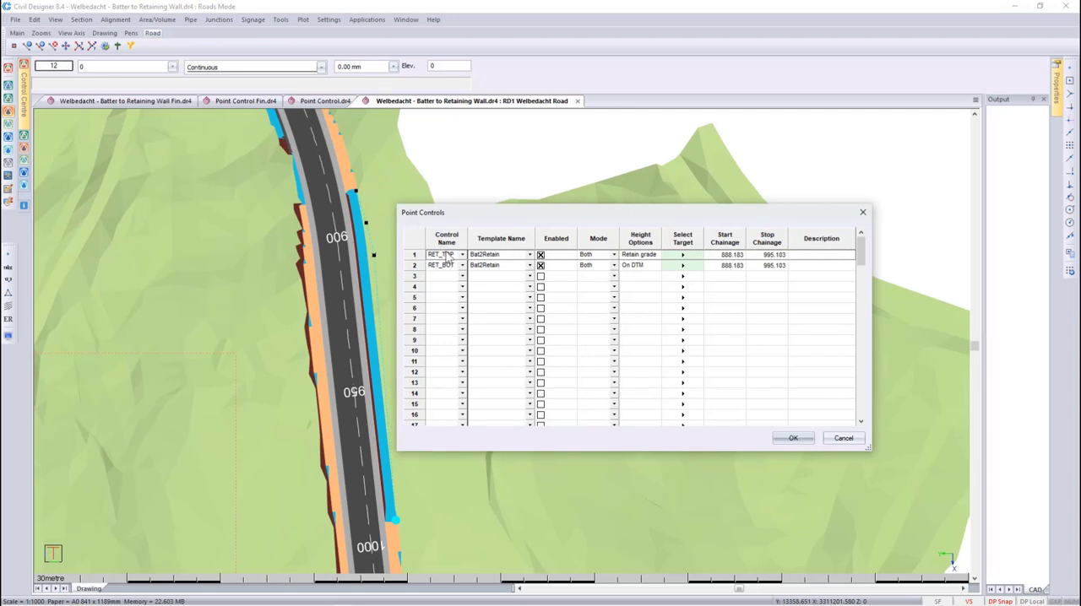
pyautogui.click(634, 255)
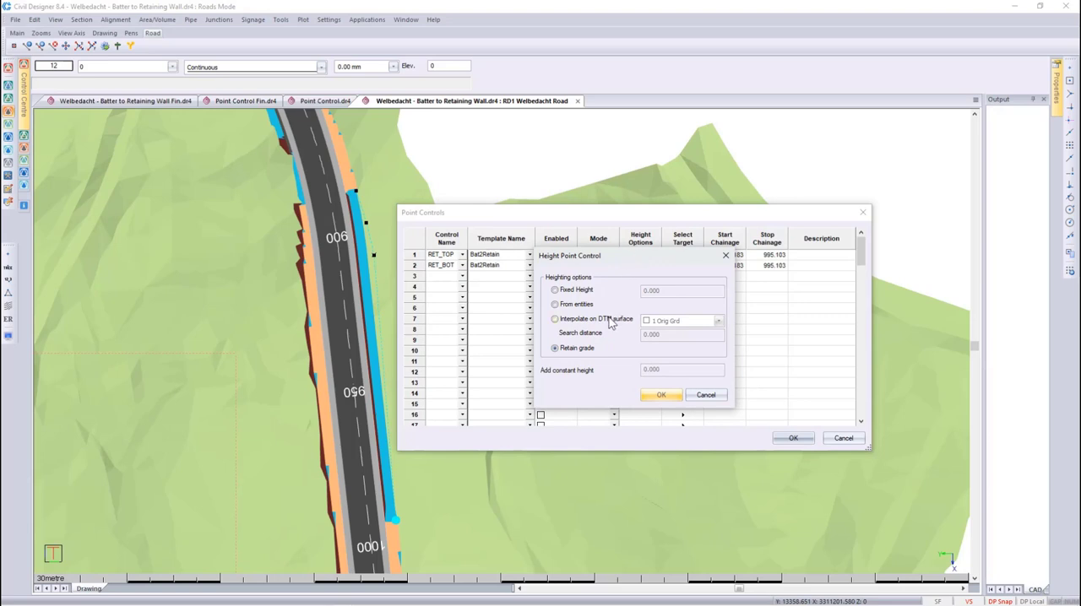
pyautogui.click(609, 321)
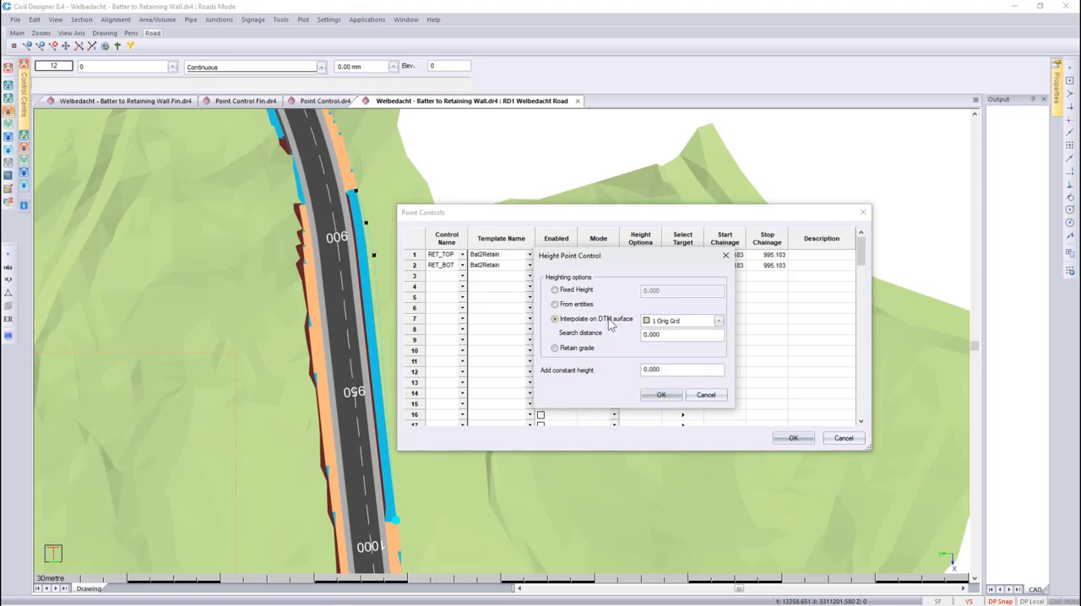
pyautogui.doubleClick(667, 335)
pyautogui.write('30')
pyautogui.doubleClick(665, 372)
pyautogui.write('7')
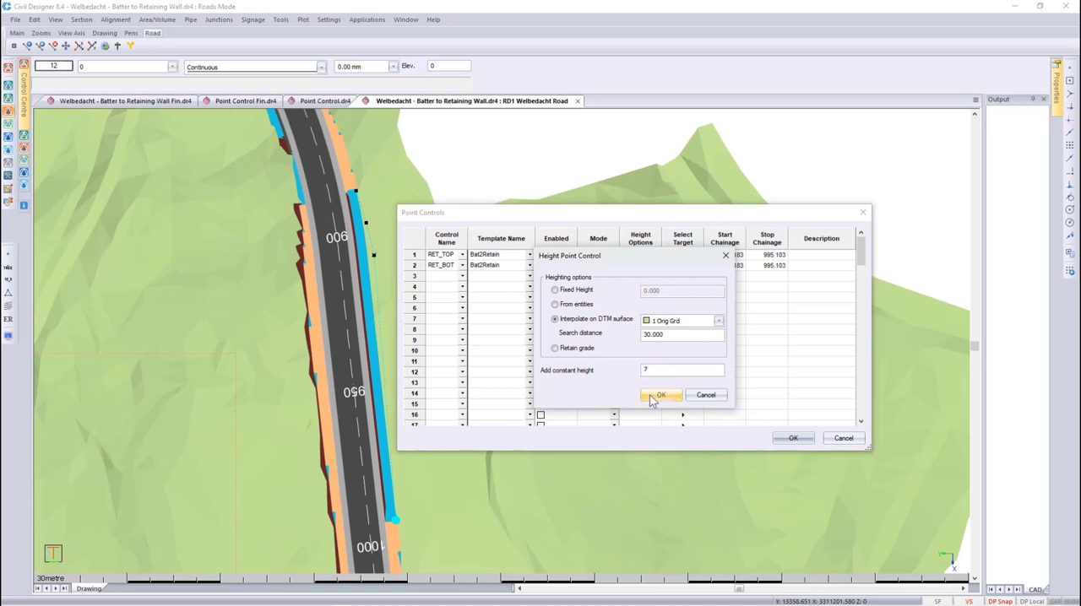
pyautogui.click(652, 395)
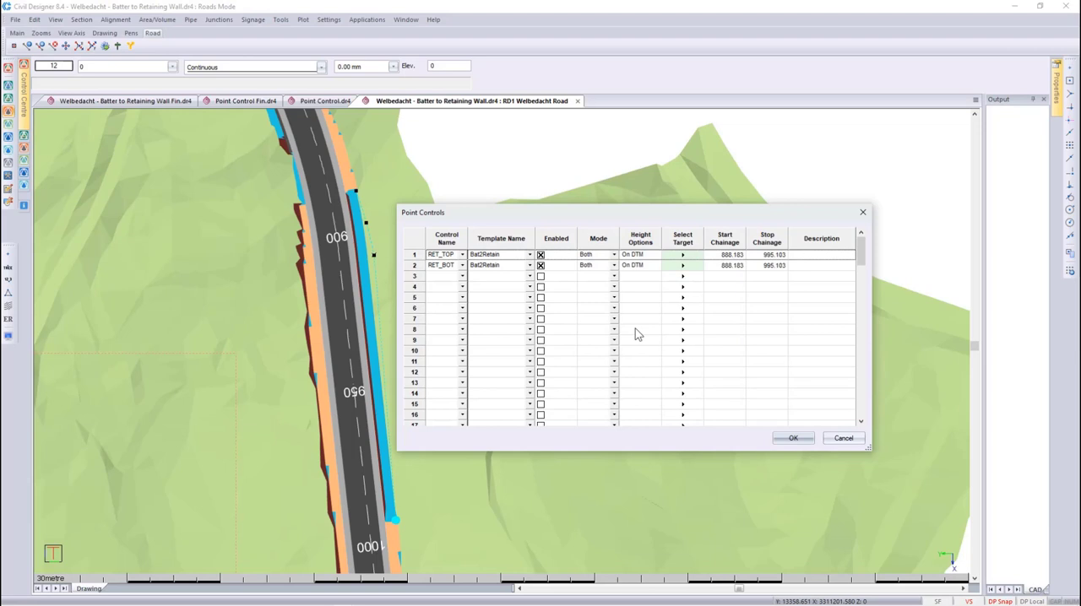
pyautogui.click(784, 439)
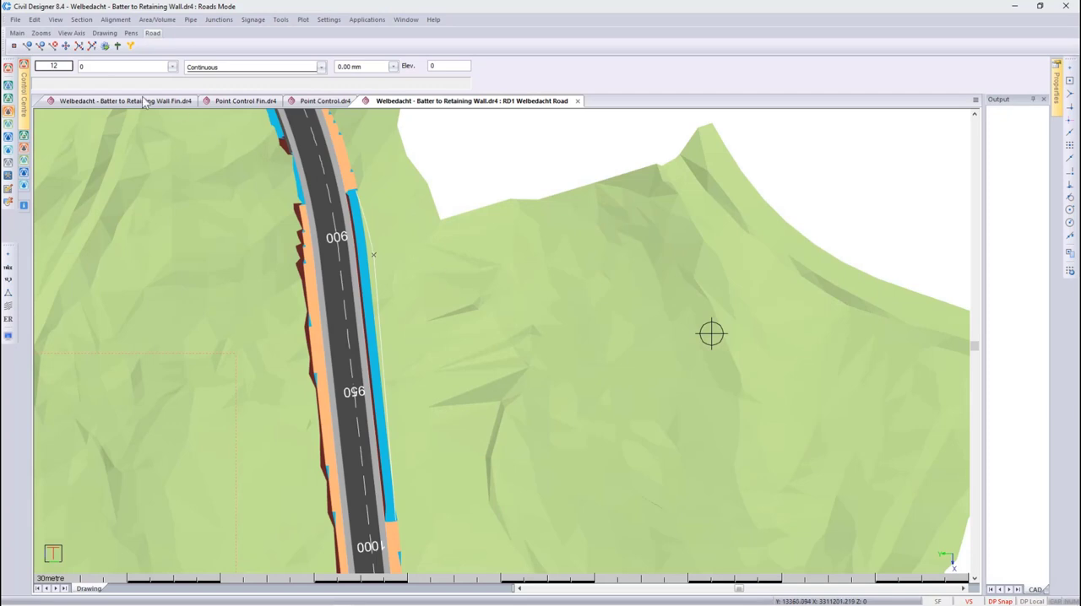
pyautogui.click(105, 47)
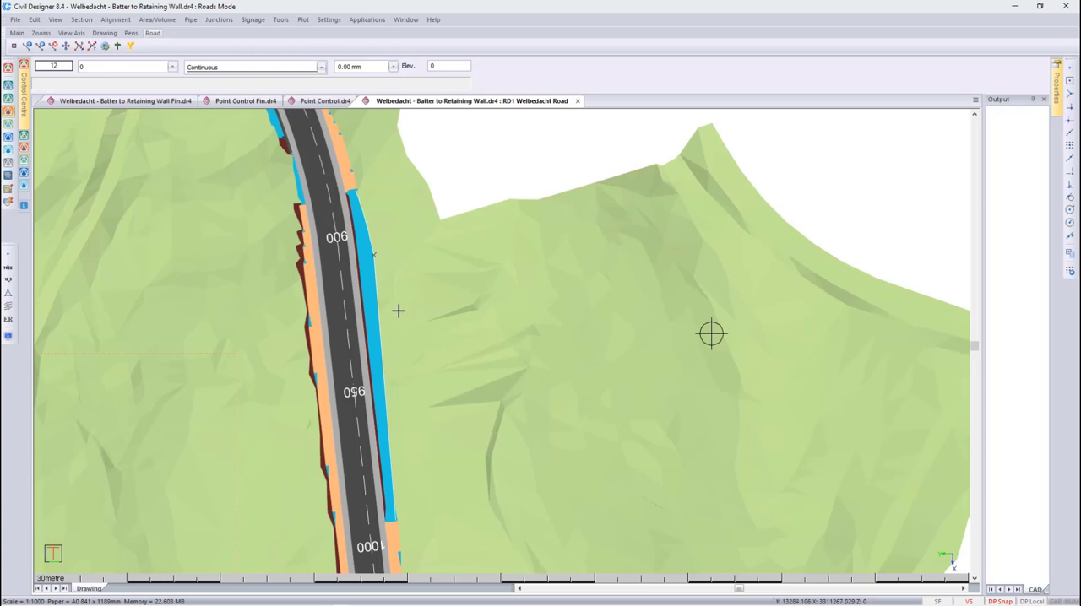
# - Open the graphical cross section editor at chainage 908 and review the batter and wall up to chainage 925
pyautogui.click(82, 20)
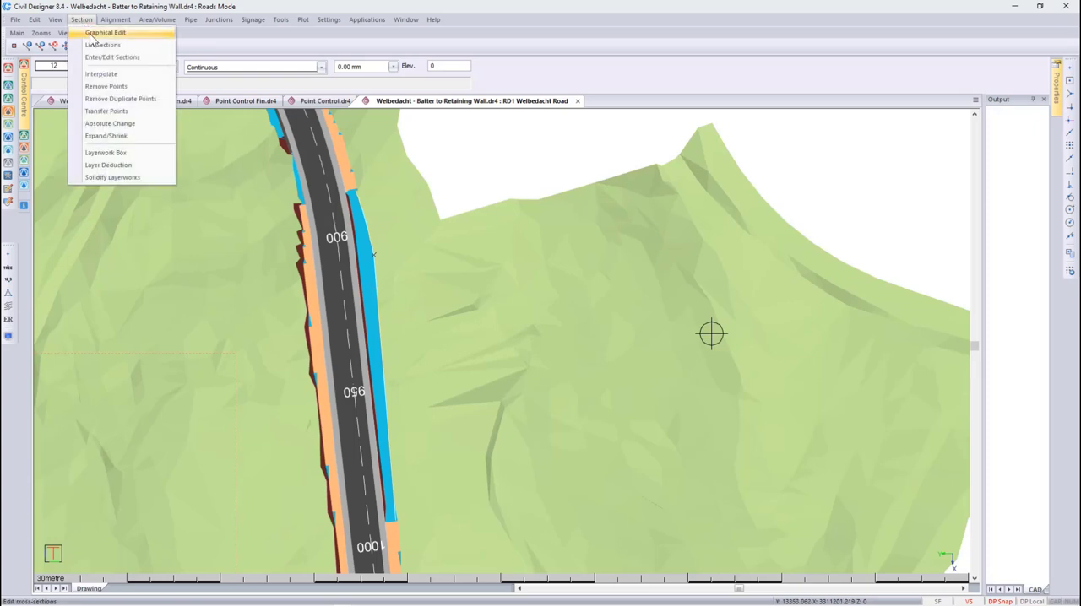
pyautogui.click(93, 32)
pyautogui.click(336, 243)
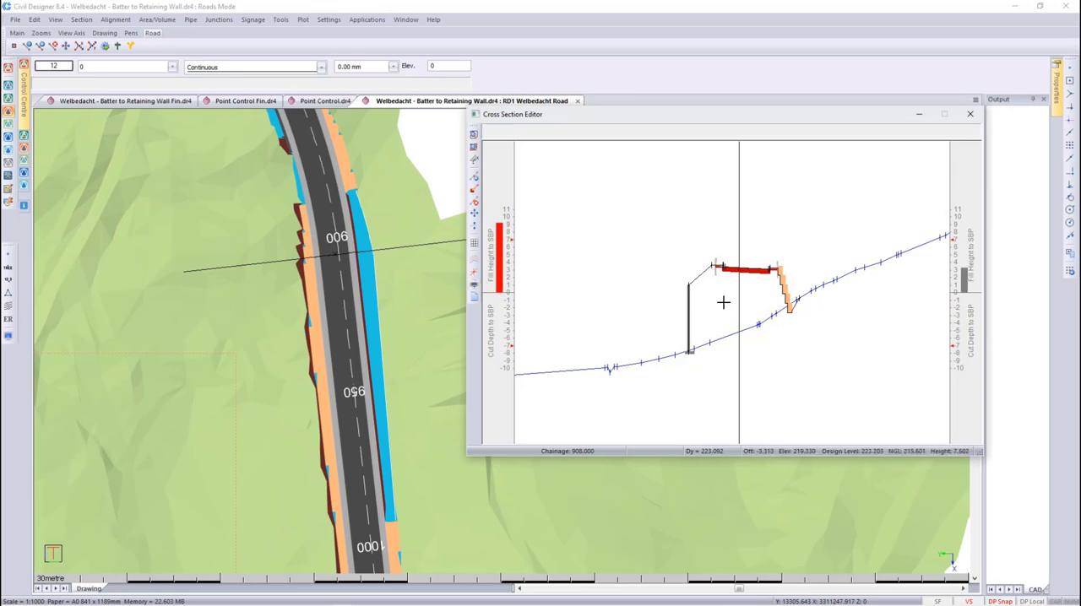
pyautogui.press('pagedown')
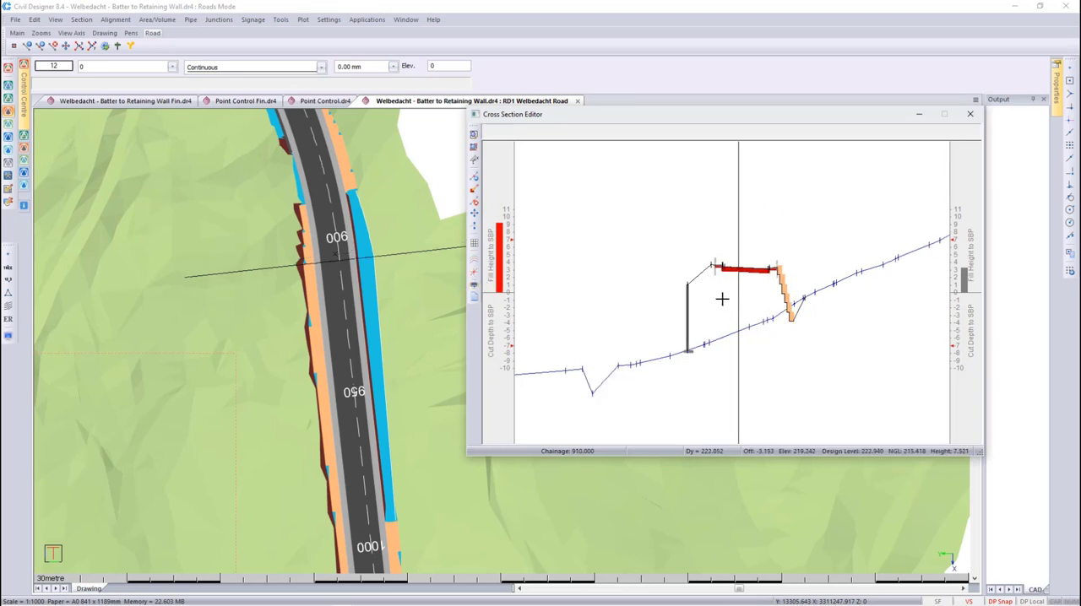
pyautogui.scroll(1, 711, 287)
pyautogui.press('pagedown')
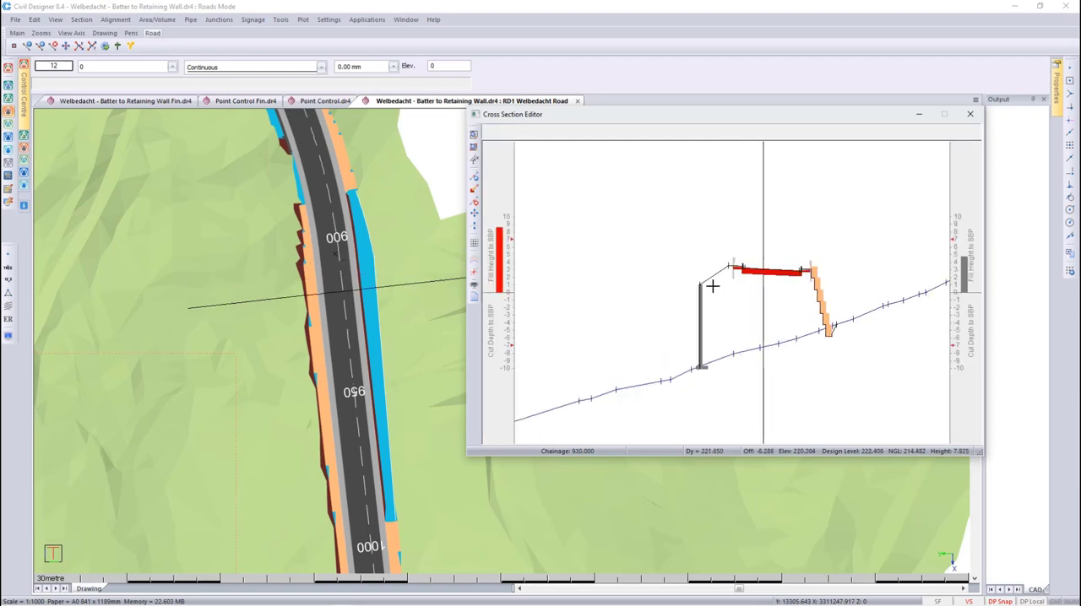
pyautogui.press('pagedown')
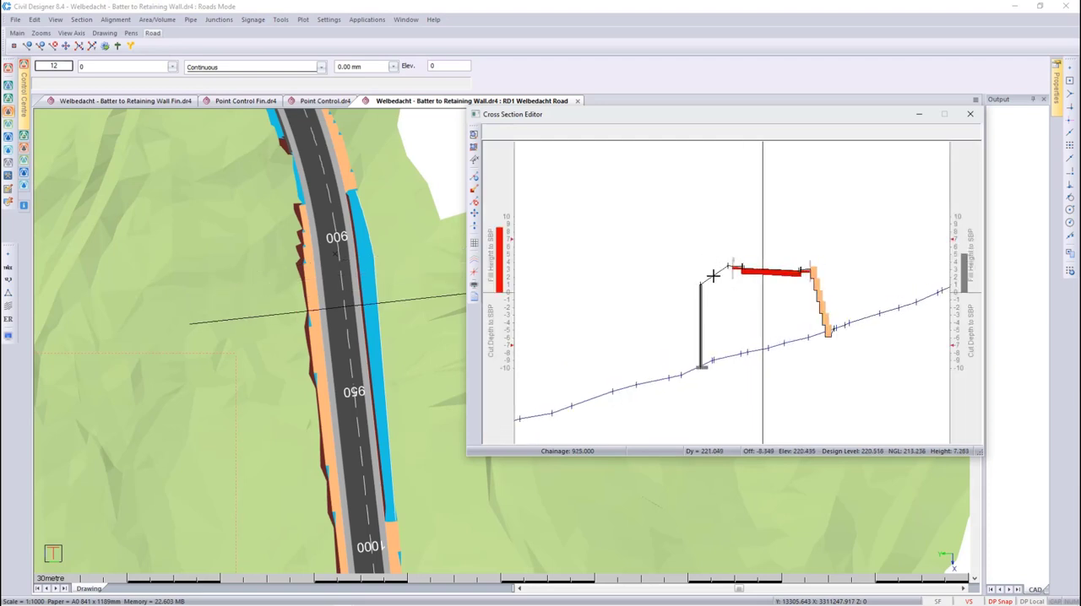
# - Measure the batter's slope at chainage 925 from the road edge down to the top of the retaining wall
pyautogui.scroll(2, 712, 274)
pyautogui.rightClick(714, 254)
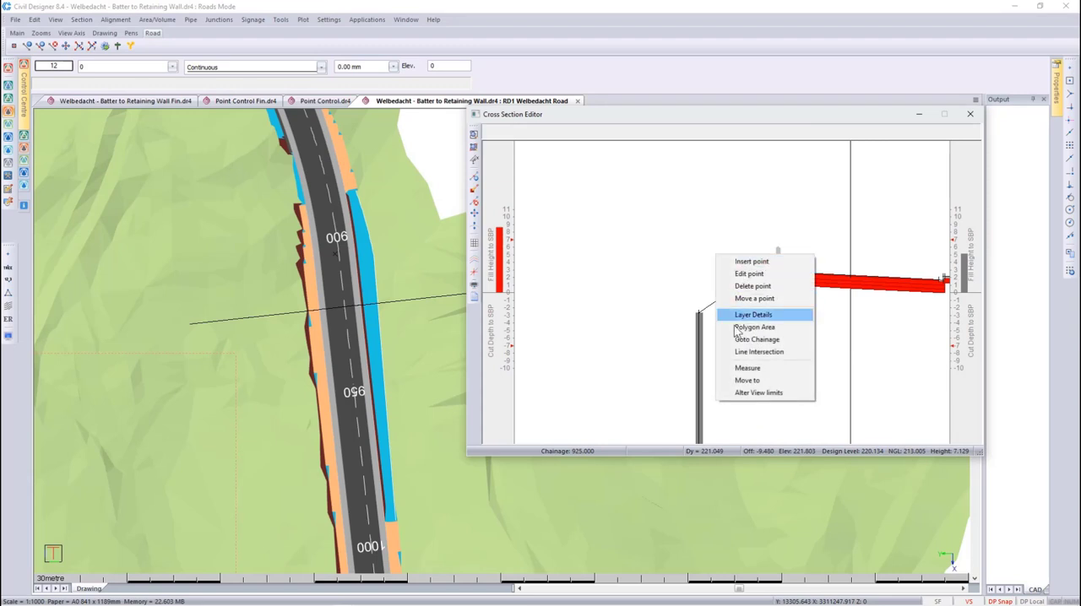
pyautogui.click(749, 368)
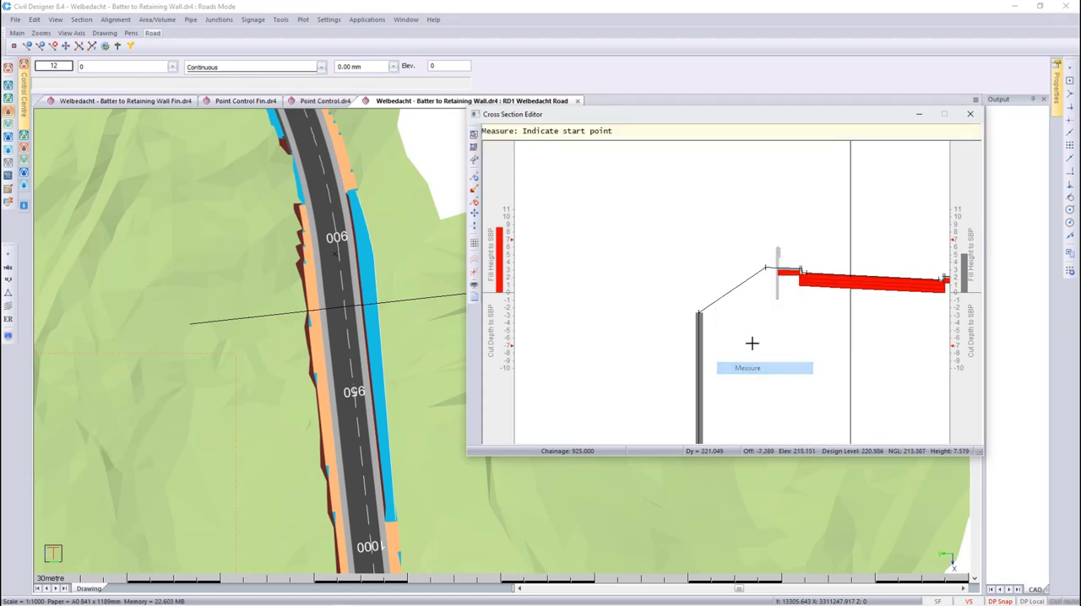
pyautogui.click(765, 269)
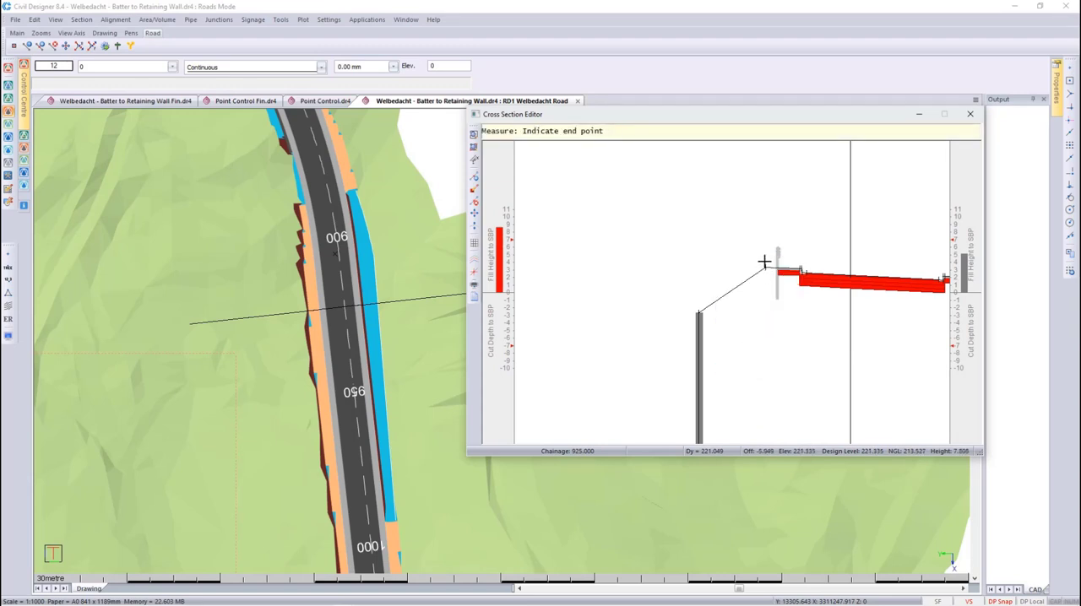
pyautogui.click(698, 308)
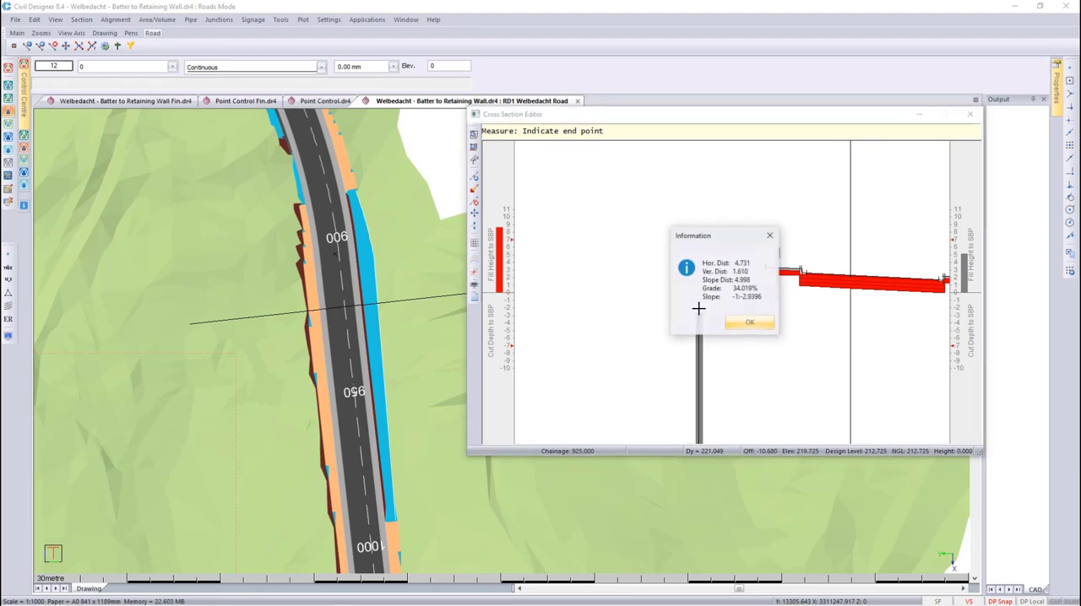
pyautogui.click(747, 326)
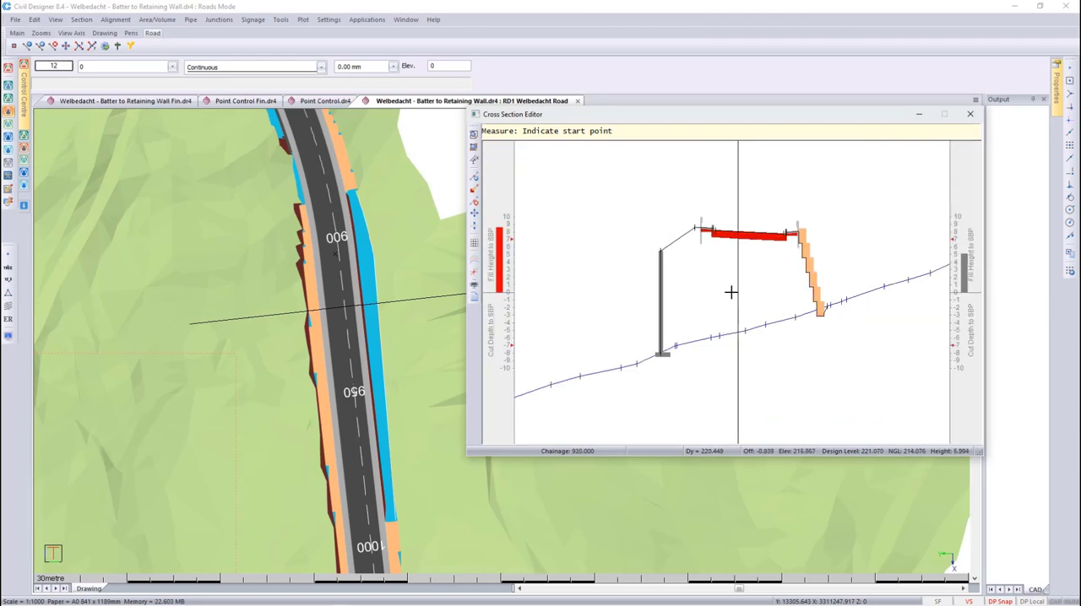
# - Review the following cross sections up to chainage 970 and close the Cross Section Editor
pyautogui.press('pagedown')
pyautogui.press('pagedown')
pyautogui.press('pagedown')
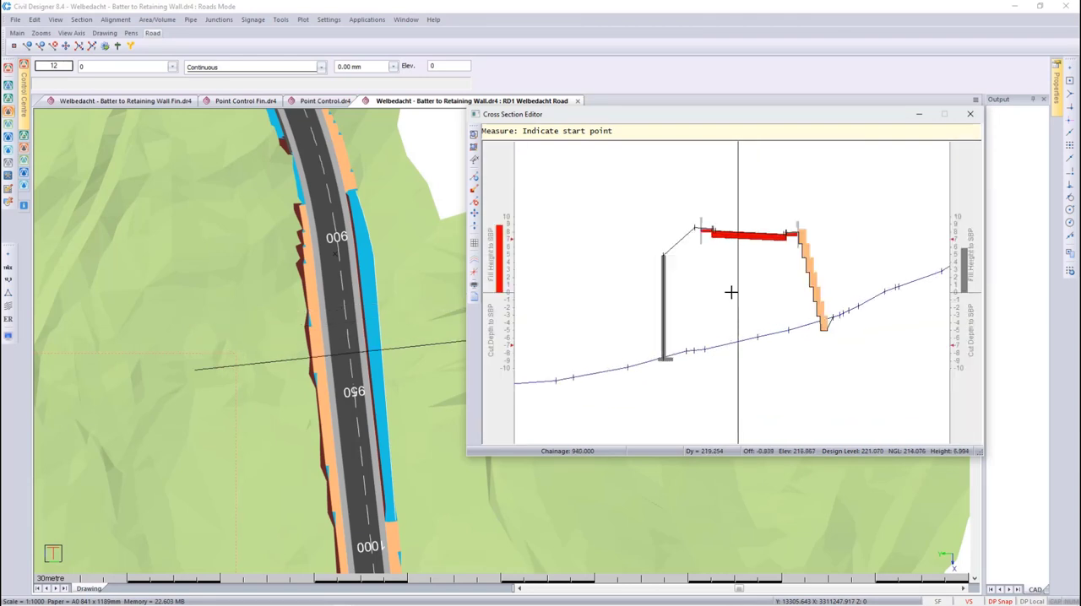
pyautogui.press('pagedown')
pyautogui.press('pagedown')
pyautogui.press('pagedown')
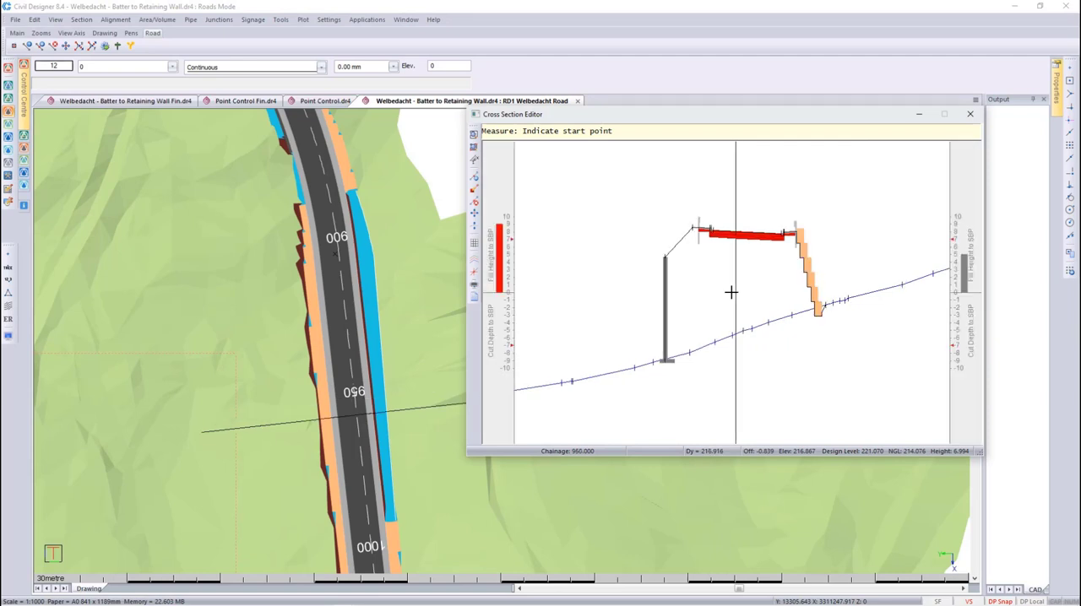
pyautogui.press('pagedown')
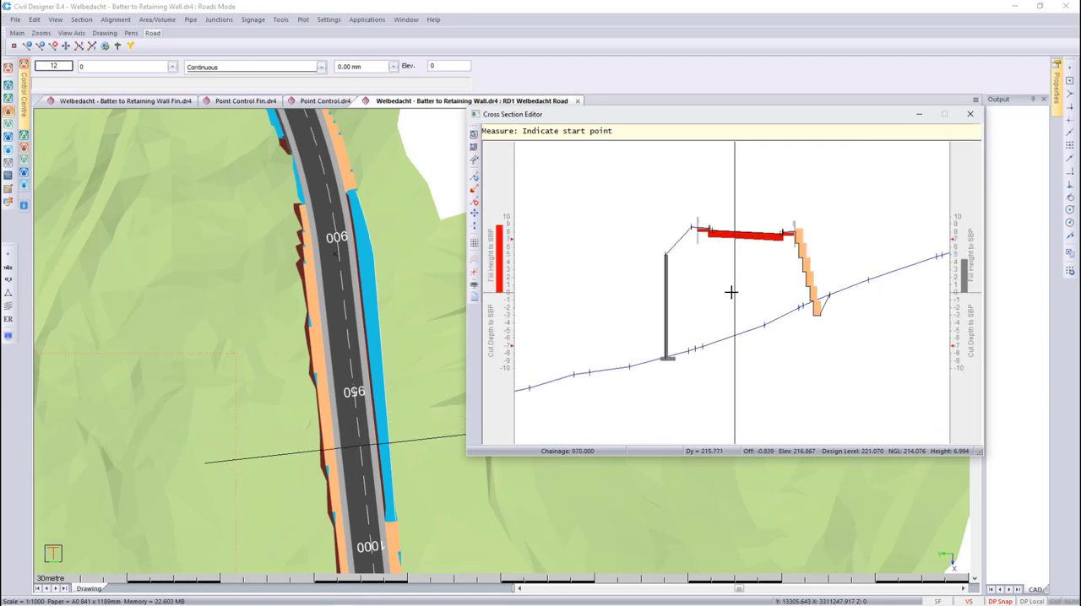
pyautogui.click(970, 114)
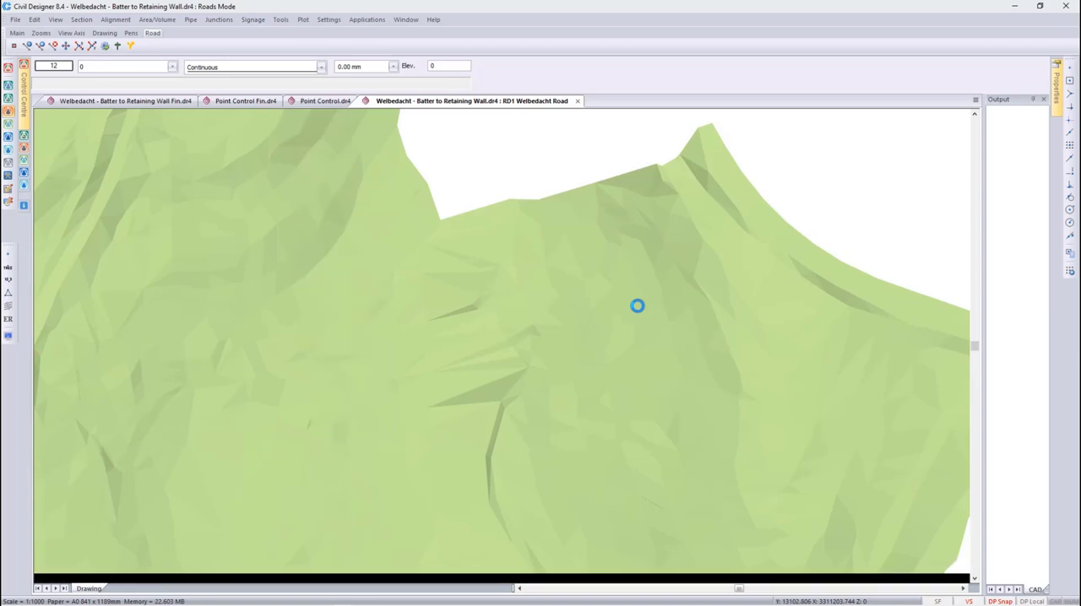
# - Open the 3D Render View and recall saved view 1 to examine the reshaped batter and retaining wall
pyautogui.rightClick(442, 360)
pyautogui.click(475, 430)
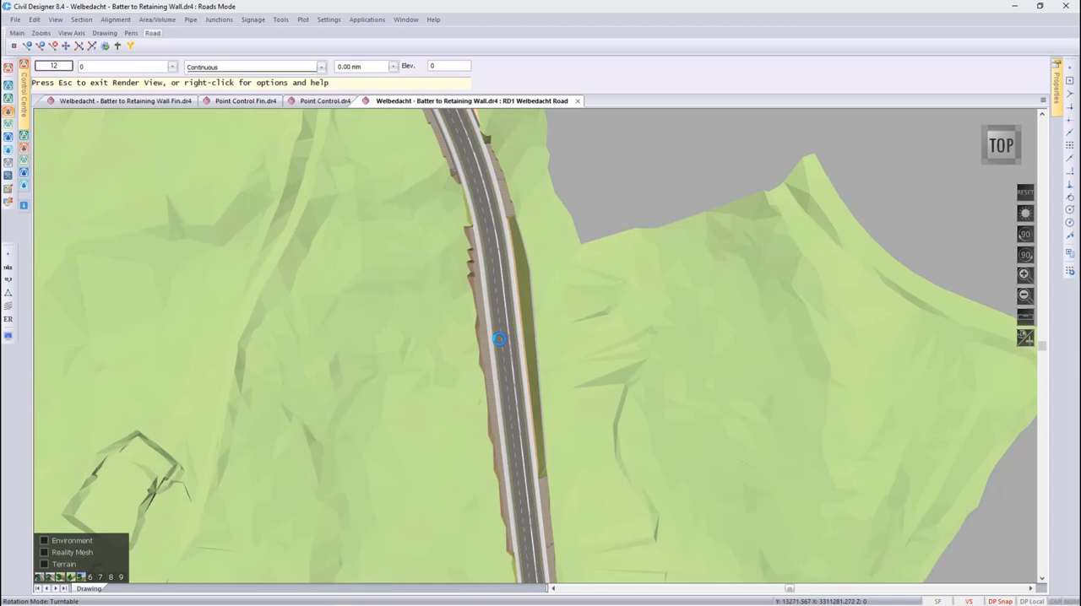
pyautogui.press('1')
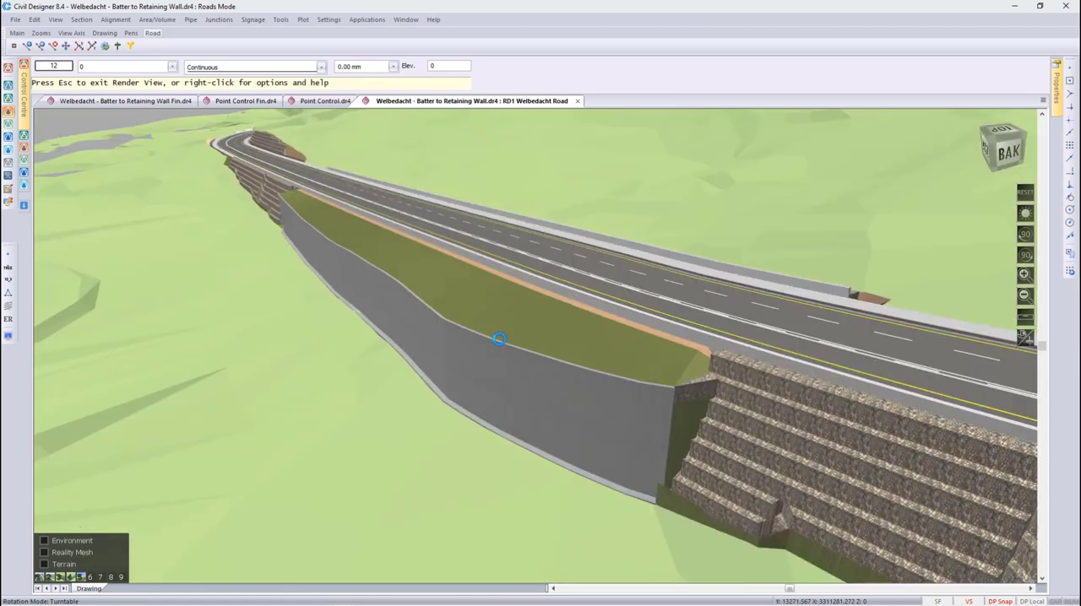